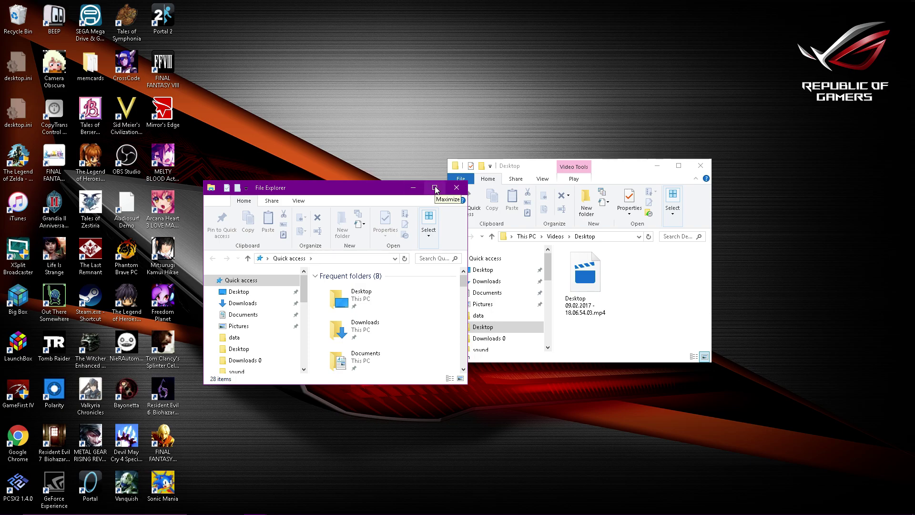
pyautogui.click(435, 190)
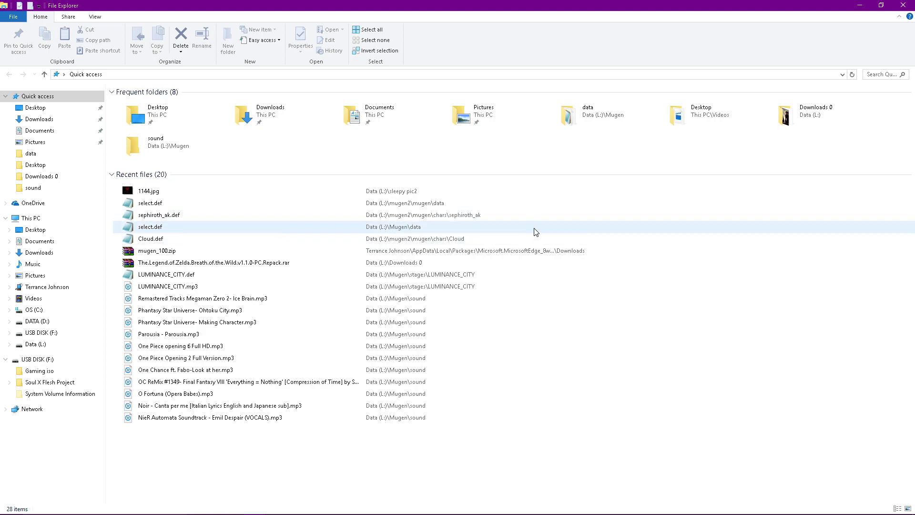
pyautogui.moveTo(699, 5); pyautogui.dragTo(390, 77)
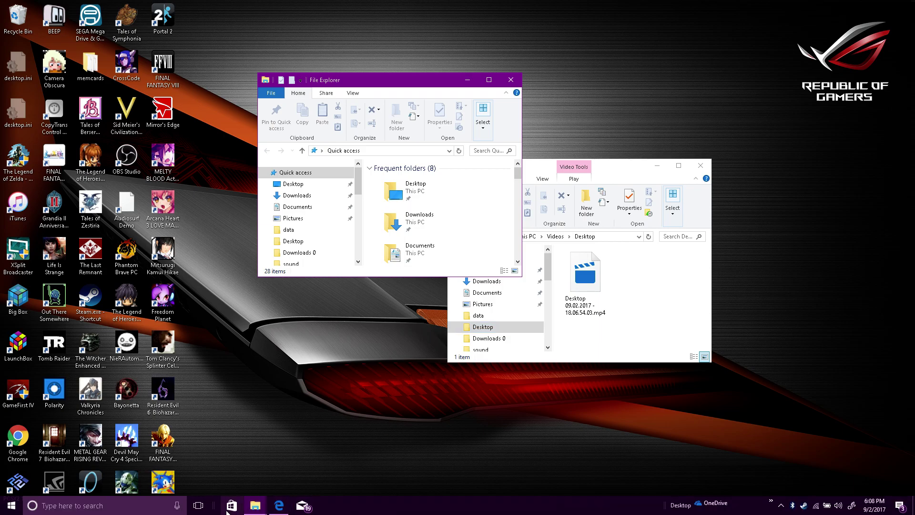
# Step: Switch to the Edge browser and view the open Cloud Strife and Sephiroth download pages on MUGEN Archive
pyautogui.click(279, 505)
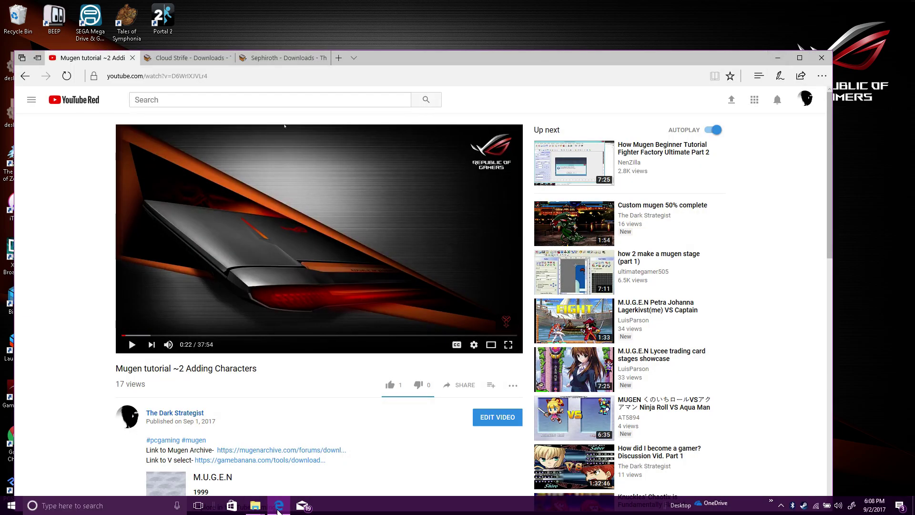
pyautogui.click(184, 59)
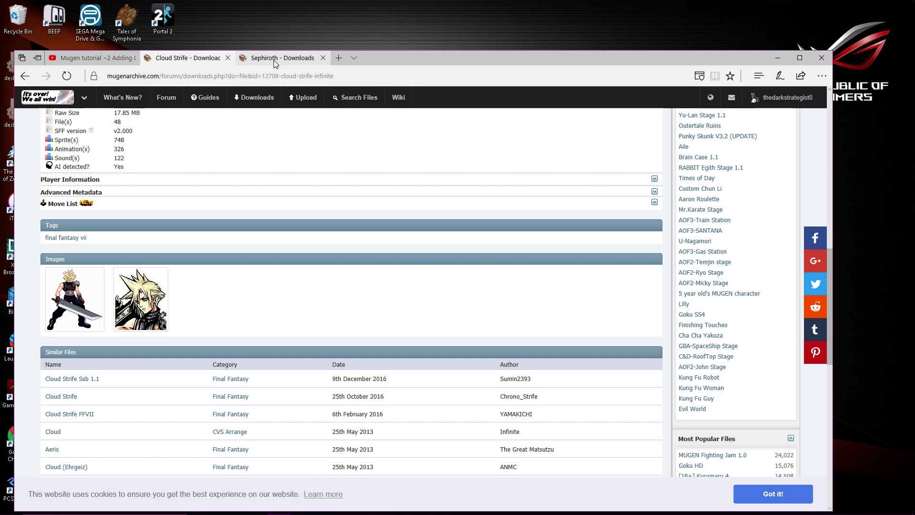
pyautogui.click(277, 61)
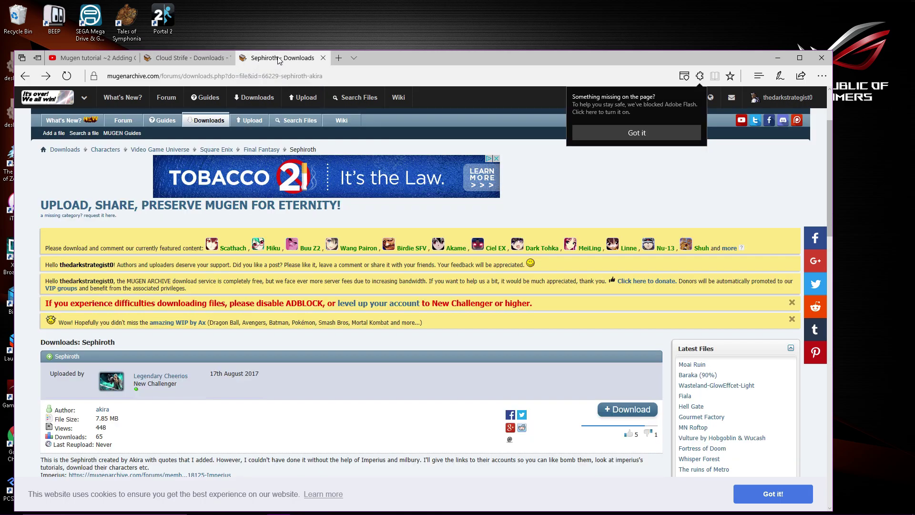
pyautogui.click(178, 60)
pyautogui.click(280, 60)
# Step: Search the web for "google" in a new browser tab and open the Google home page from the results
pyautogui.click(339, 58)
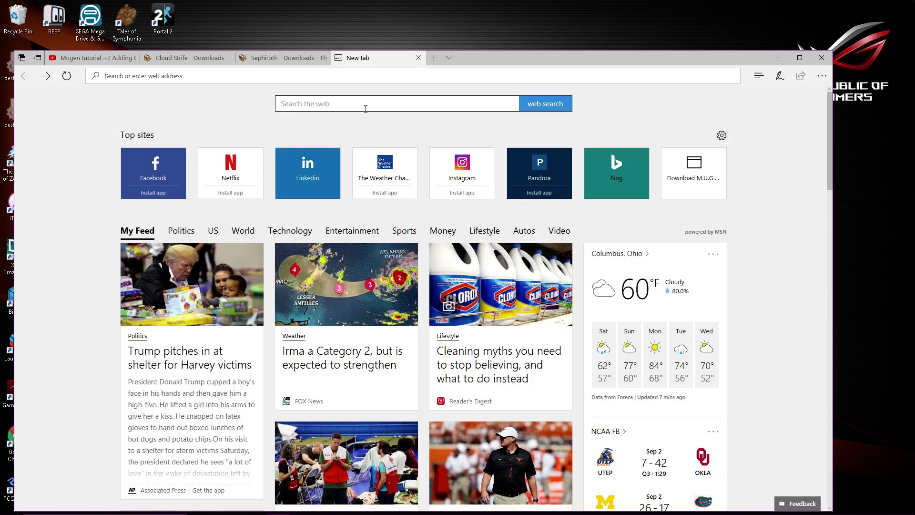
pyautogui.click(365, 106)
pyautogui.write('google')
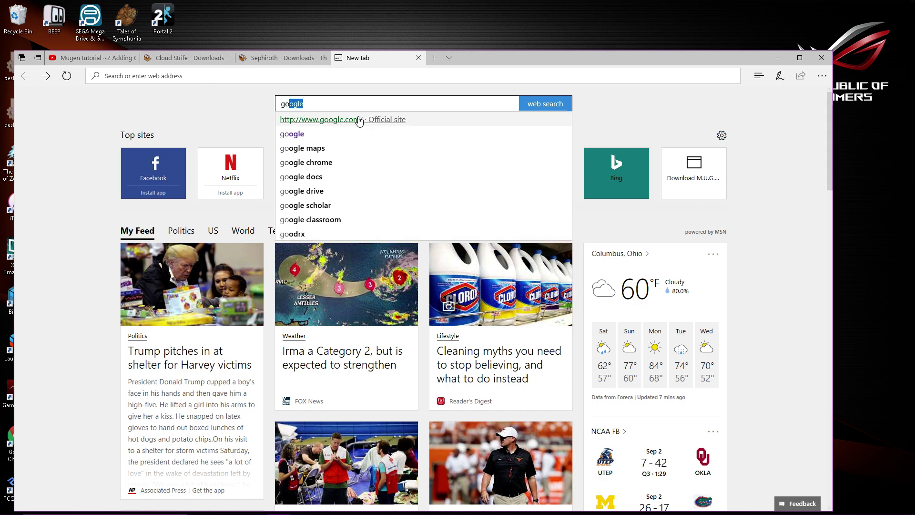
pyautogui.click(307, 134)
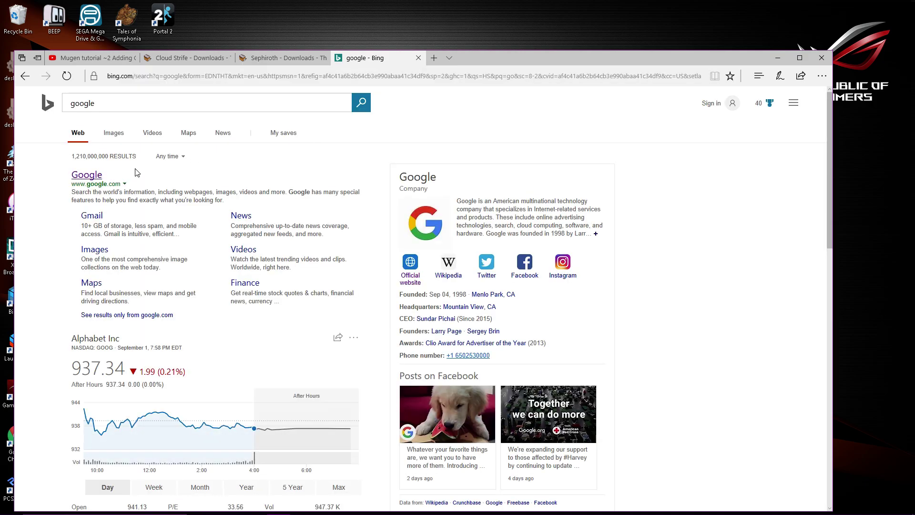
pyautogui.scroll(-7, 186, 177)
pyautogui.scroll(-4, 187, 179)
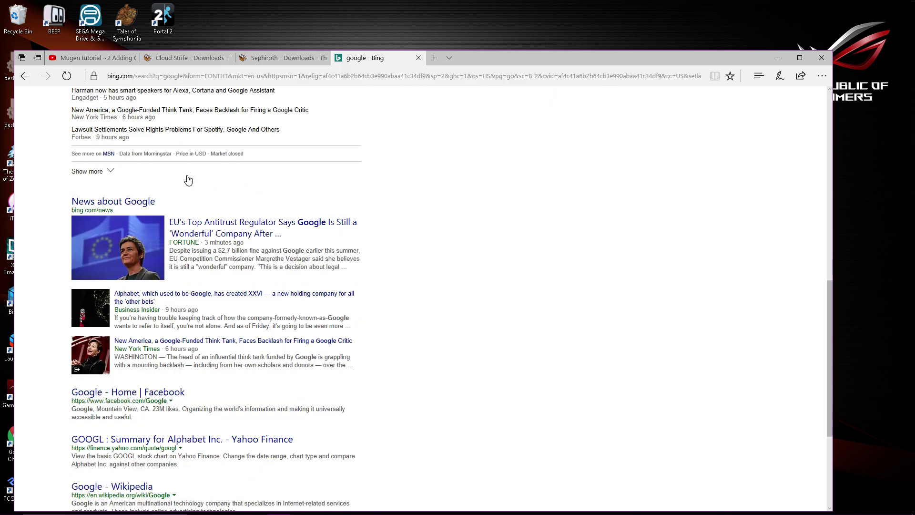
pyautogui.scroll(-4, 189, 179)
pyautogui.scroll(15, 189, 179)
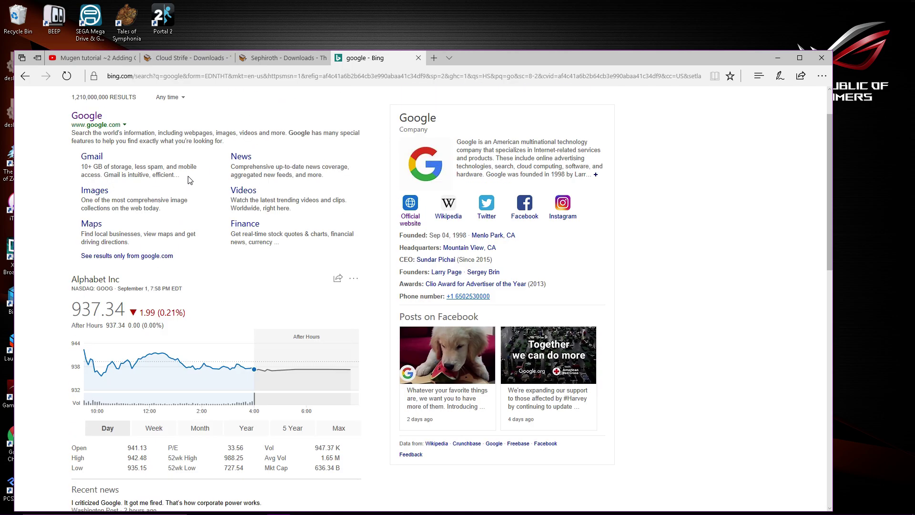
pyautogui.click(80, 178)
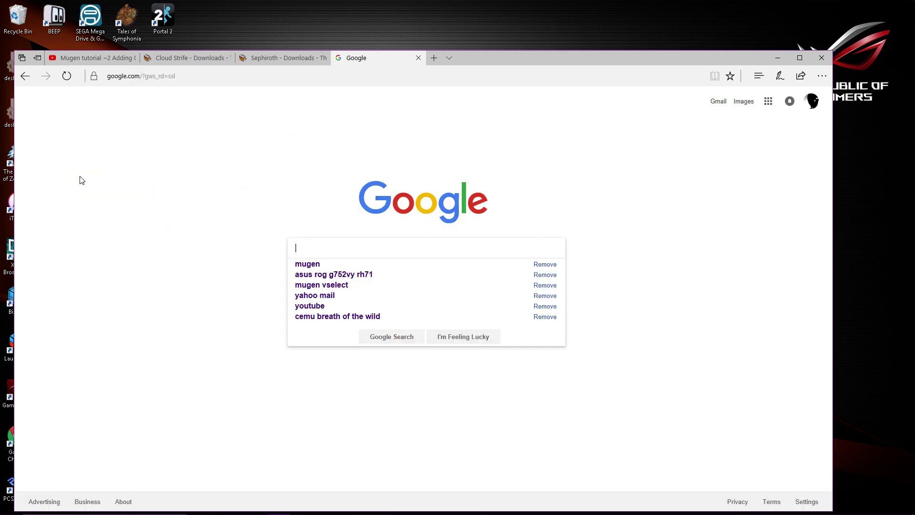
# Step: Search Google for "mugen vselect" and open the GameBanana page of the VSelect tool
pyautogui.click(352, 289)
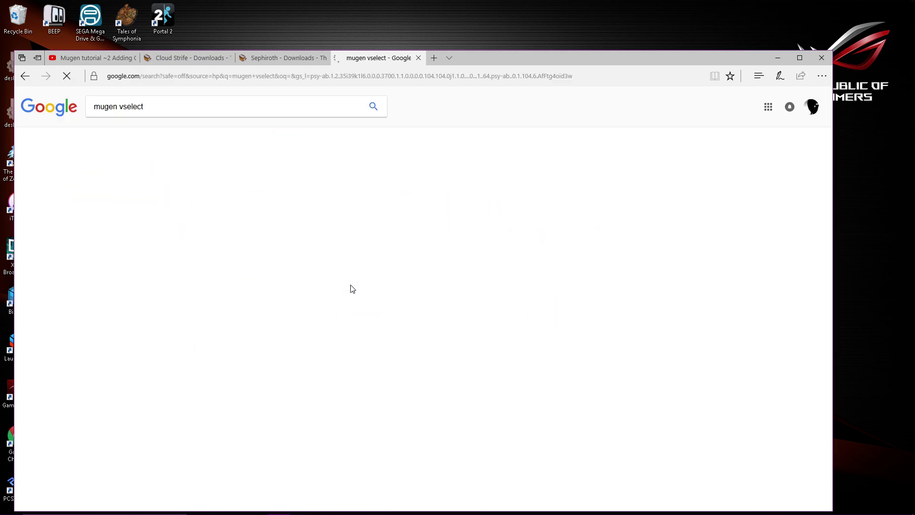
pyautogui.scroll(-5, 218, 232)
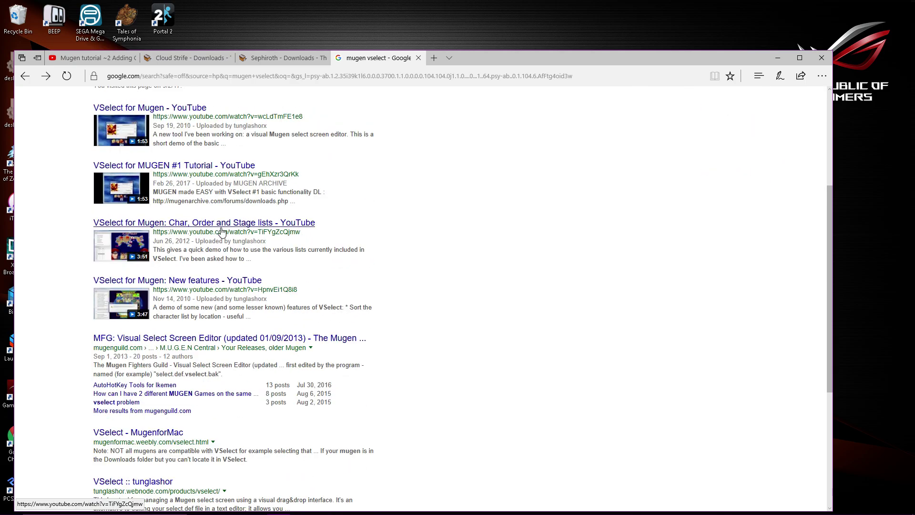
pyautogui.scroll(-4, 221, 232)
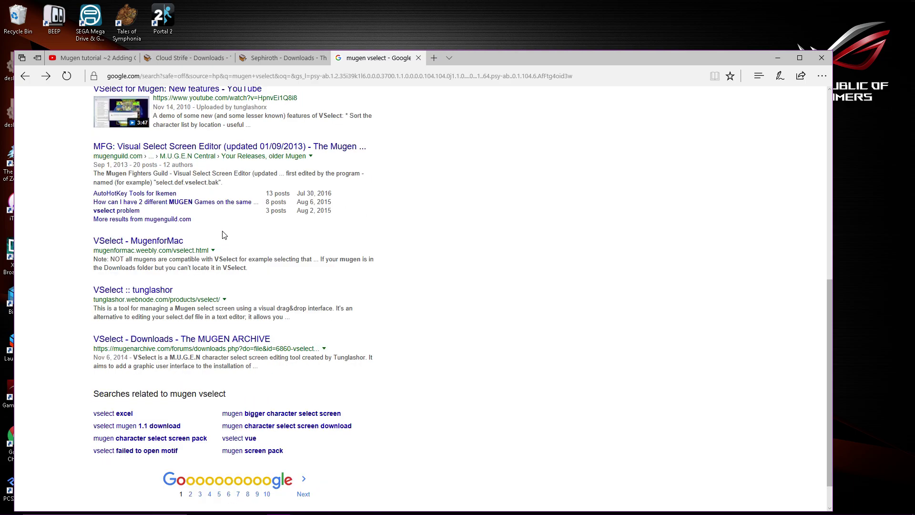
pyautogui.scroll(5, 224, 235)
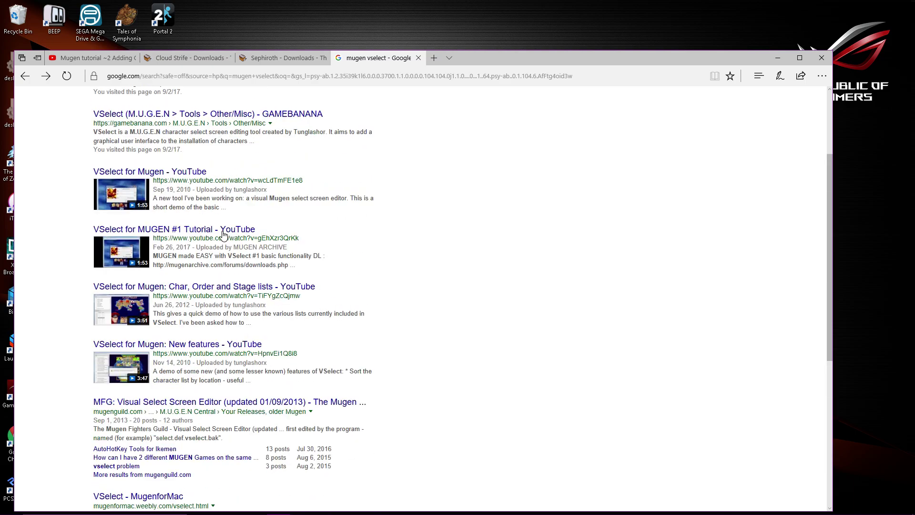
pyautogui.scroll(3, 223, 234)
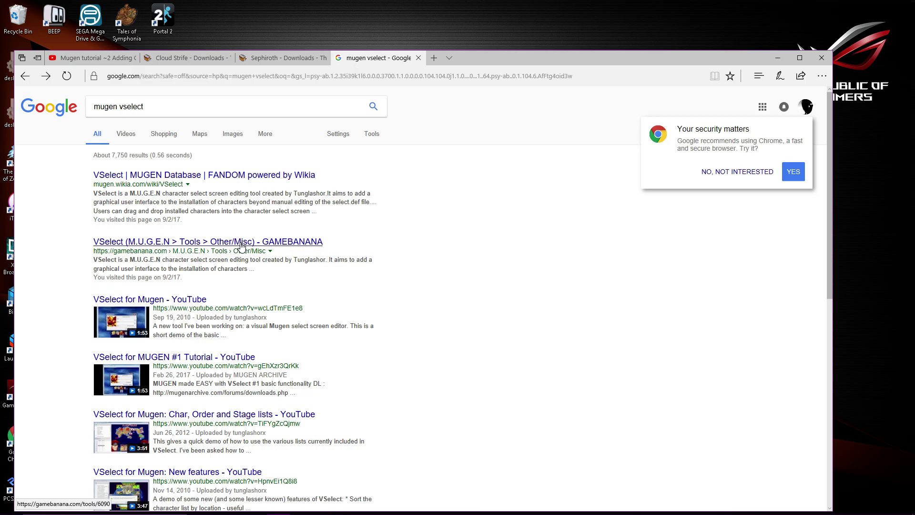
pyautogui.click(242, 243)
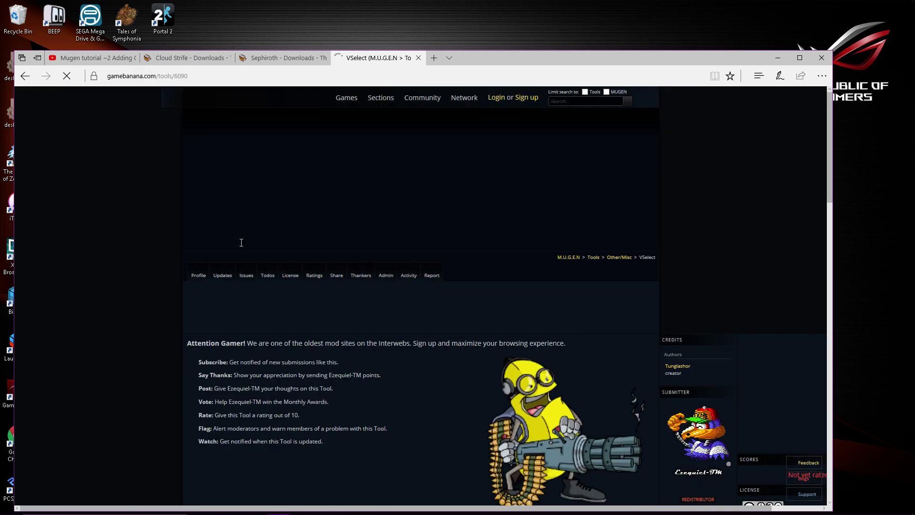
# Step: Examine the VSelect page on GameBanana, including its screenshots, description, site menus and the vselect.zip download section
pyautogui.scroll(-12, 348, 282)
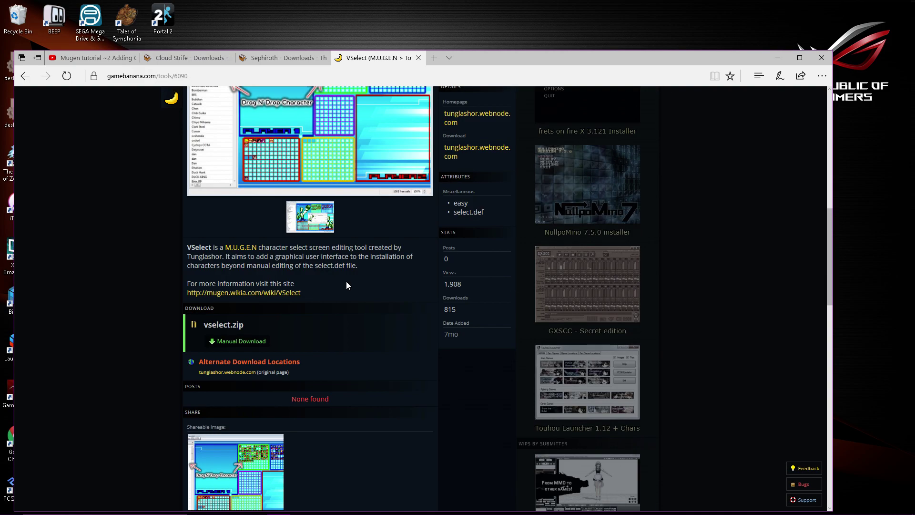
pyautogui.scroll(4, 346, 284)
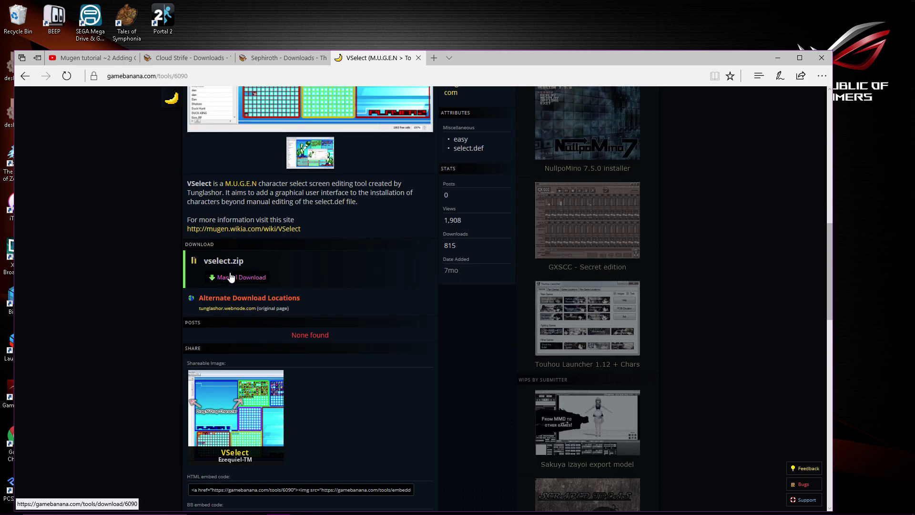
pyautogui.scroll(10, 300, 263)
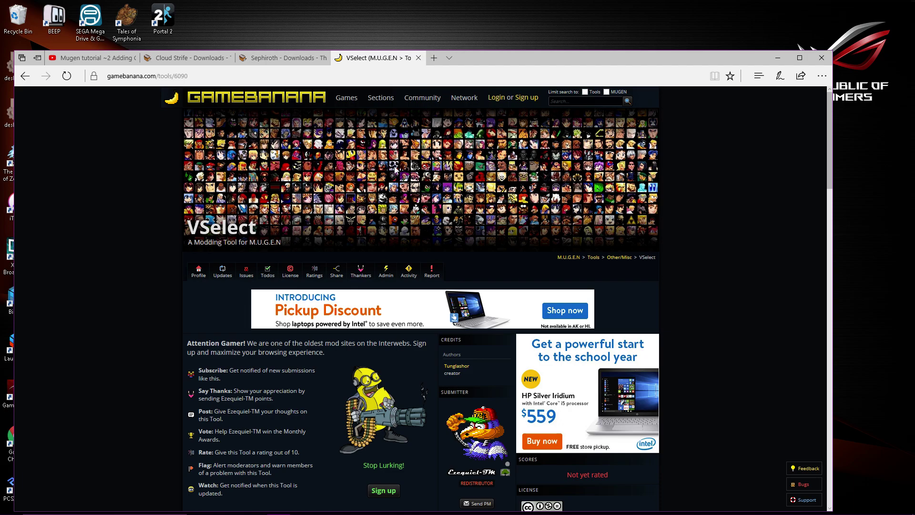
pyautogui.scroll(-7, 391, 169)
pyautogui.scroll(7, 381, 169)
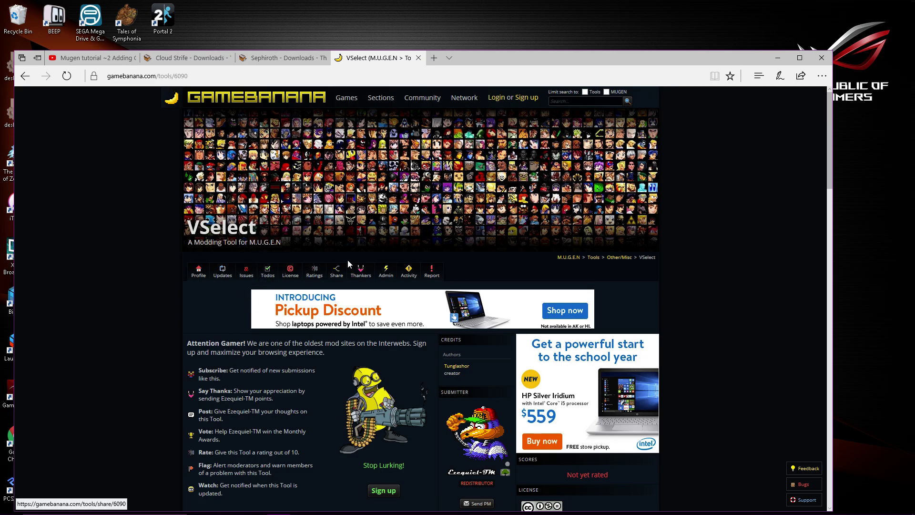
pyautogui.moveTo(356, 104)
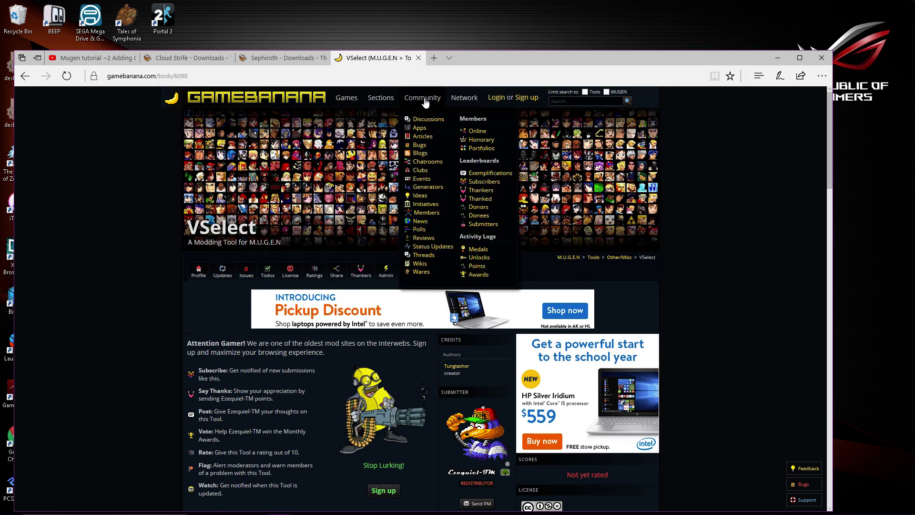
pyautogui.moveTo(390, 99)
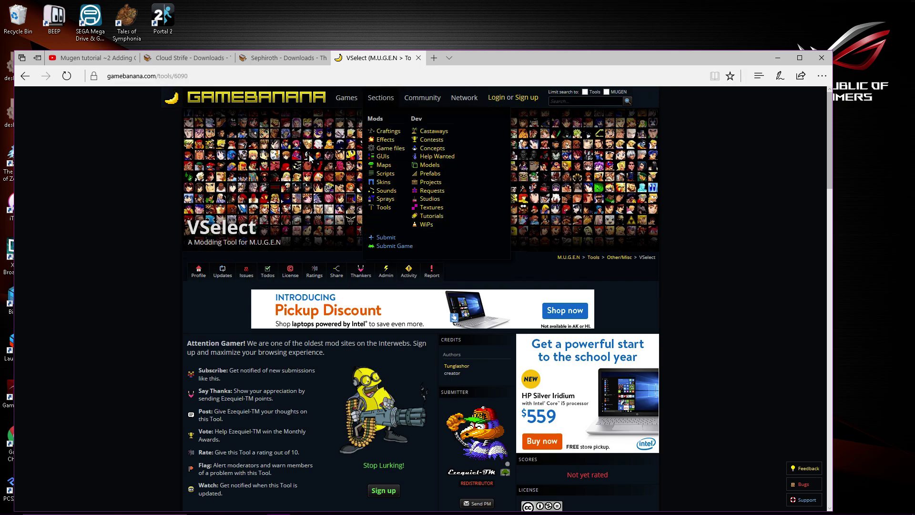
pyautogui.scroll(-10, 263, 95)
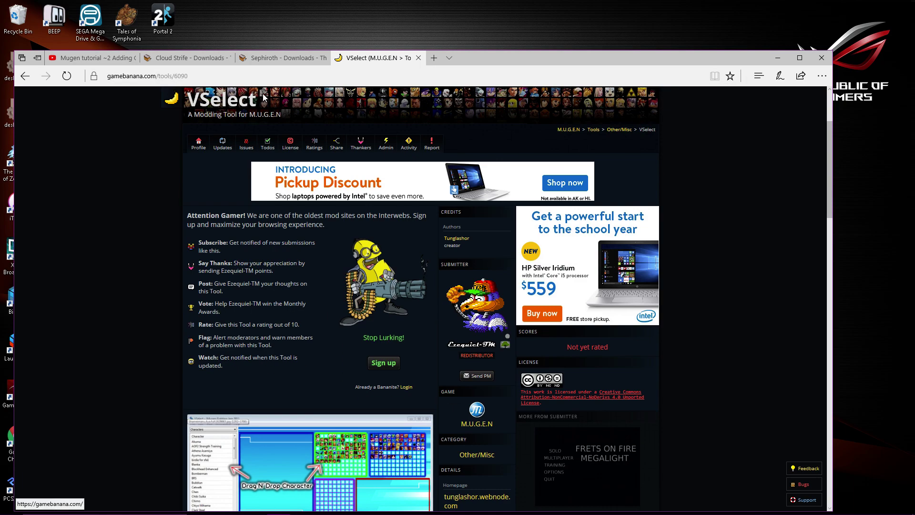
pyautogui.scroll(-6, 264, 97)
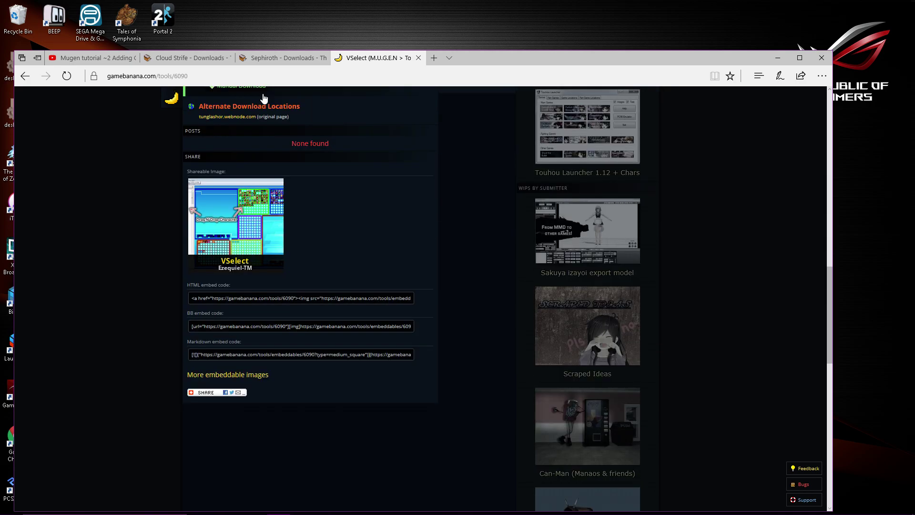
pyautogui.scroll(-5, 264, 97)
pyautogui.scroll(15, 265, 95)
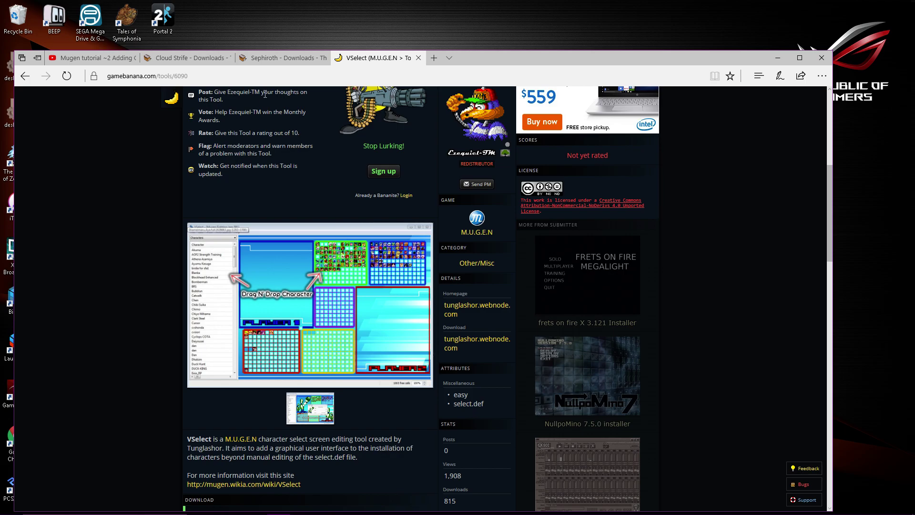
pyautogui.scroll(5, 265, 94)
pyautogui.scroll(-8, 281, 106)
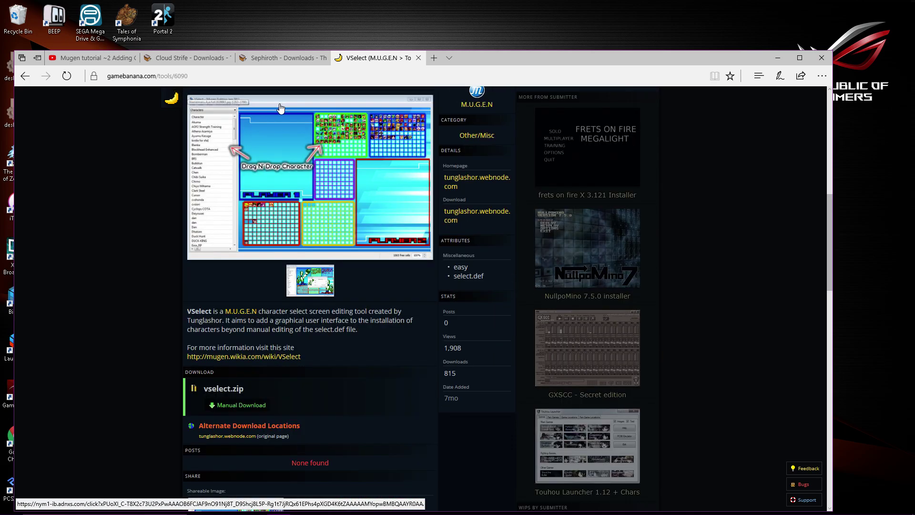
pyautogui.scroll(-3, 234, 412)
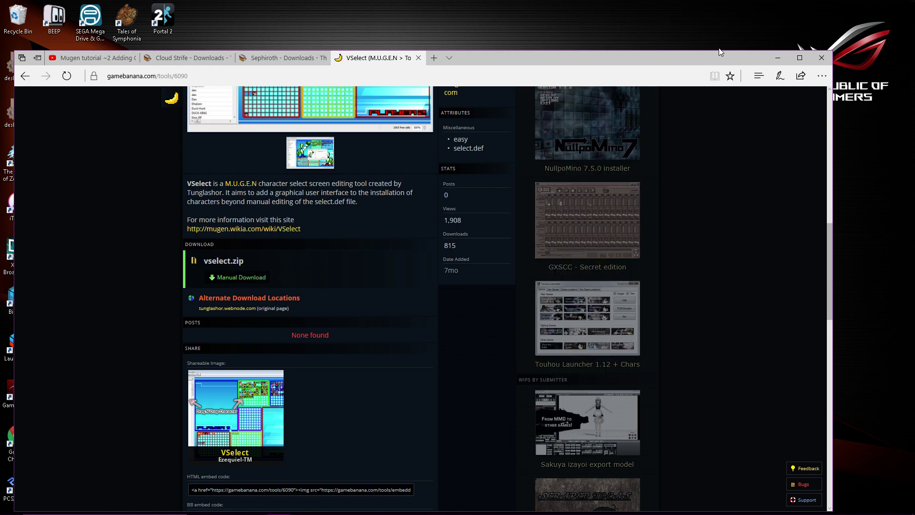
# Step: Minimize the browser and open the Downloads 0 folder on the Data (L:) drive in File Explorer
pyautogui.click(782, 59)
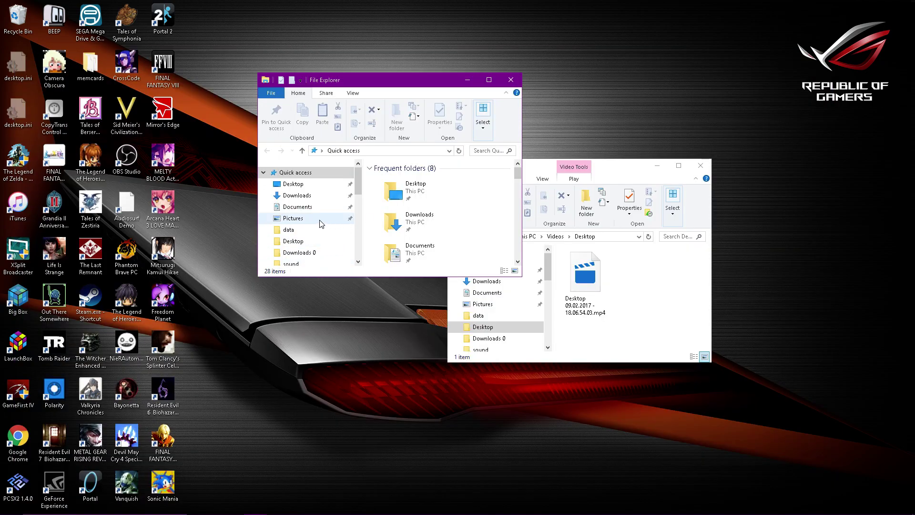
pyautogui.scroll(-3, 362, 202)
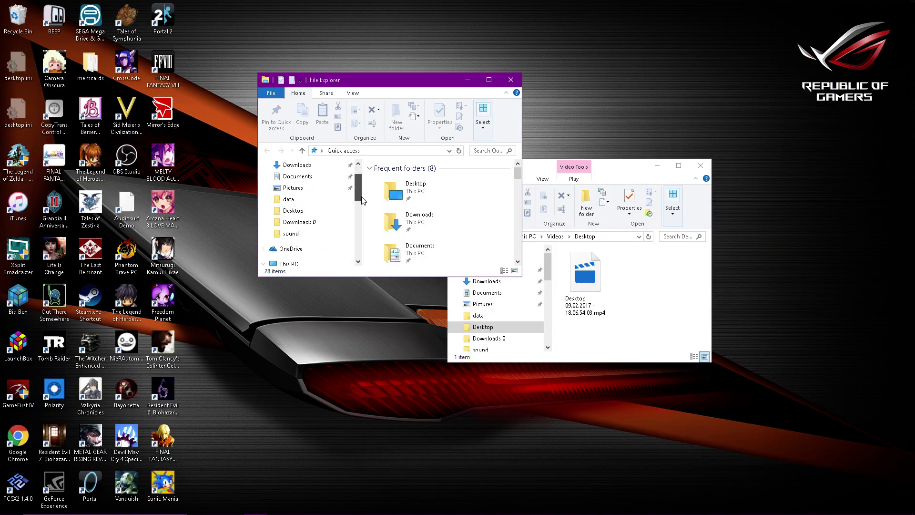
pyautogui.click(312, 222)
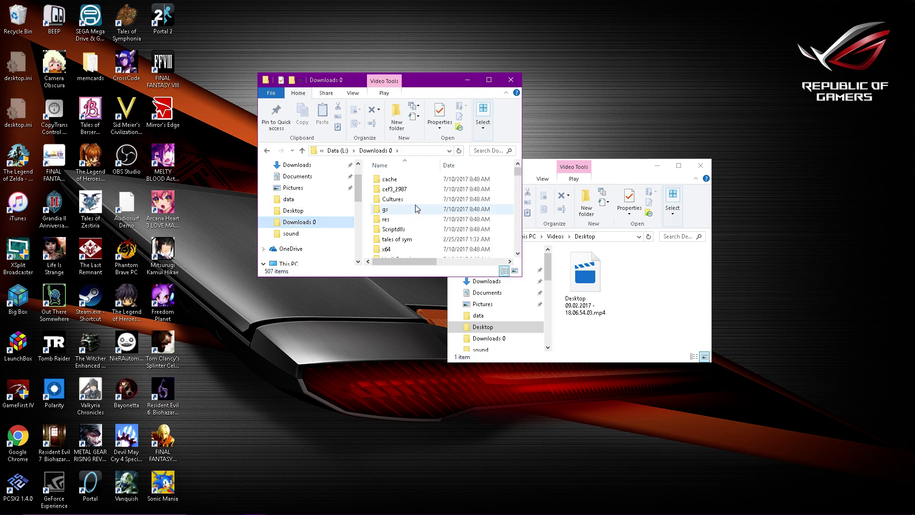
# Step: Look through the file list of the Downloads 0 folder down to its last entries
pyautogui.scroll(-12, 415, 205)
pyautogui.scroll(-10, 415, 208)
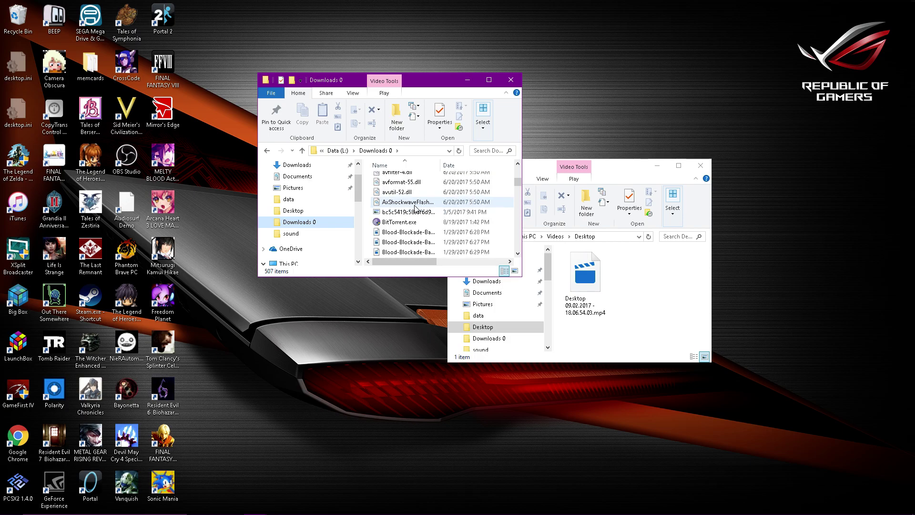
pyautogui.scroll(-8, 415, 208)
pyautogui.scroll(-6, 416, 209)
pyautogui.moveTo(519, 194); pyautogui.dragTo(518, 239)
pyautogui.scroll(6, 458, 223)
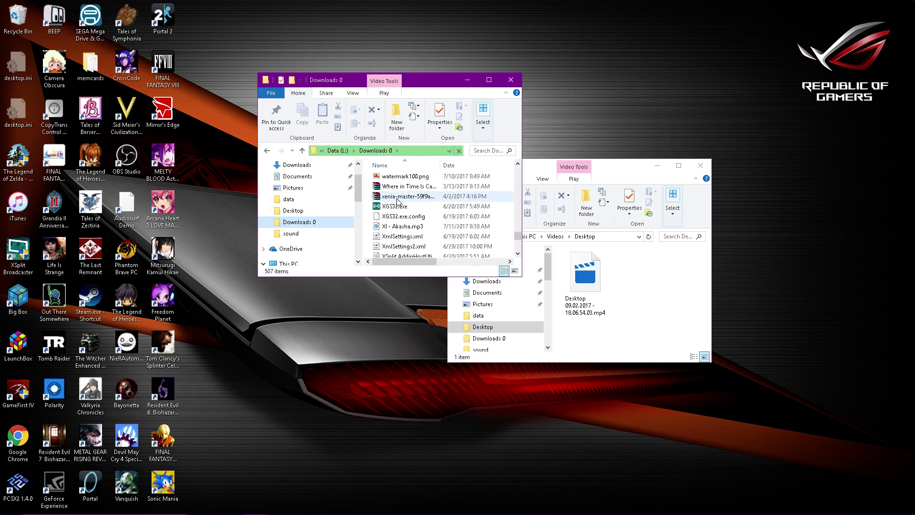
pyautogui.scroll(-8, 402, 211)
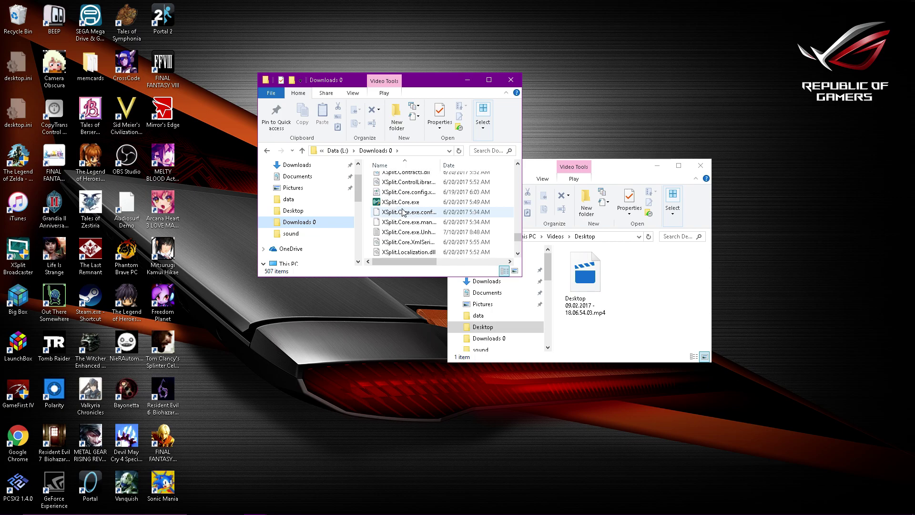
pyautogui.scroll(-2, 402, 212)
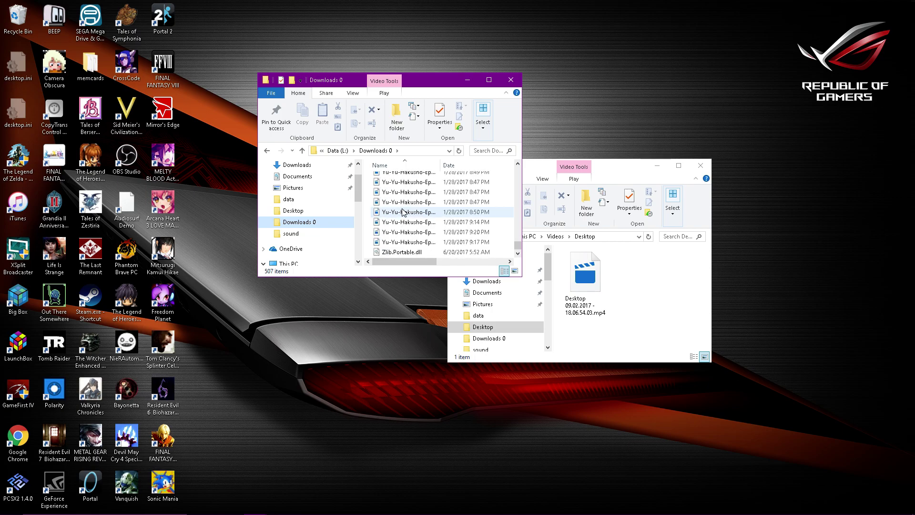
# Step: Find vselect.zip in the Downloads 0 folder's file list and open it in WinRAR
pyautogui.scroll(5, 402, 212)
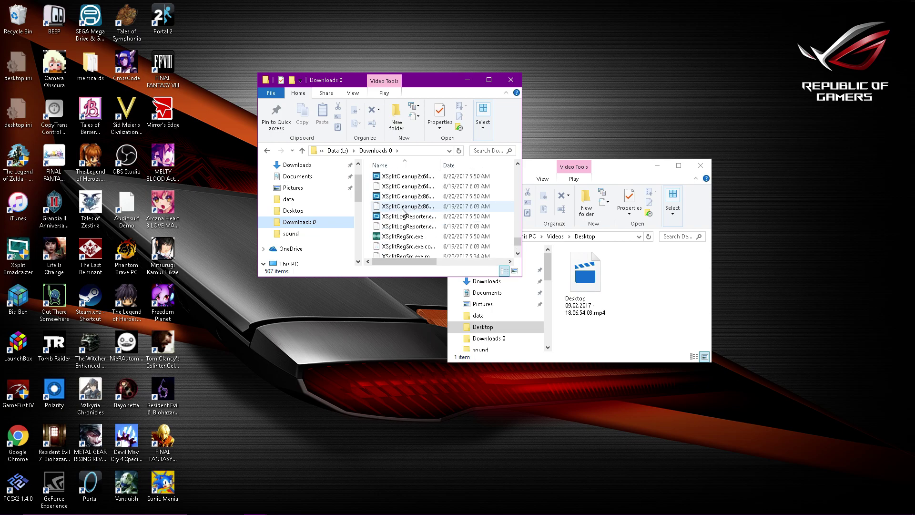
pyautogui.scroll(5, 403, 212)
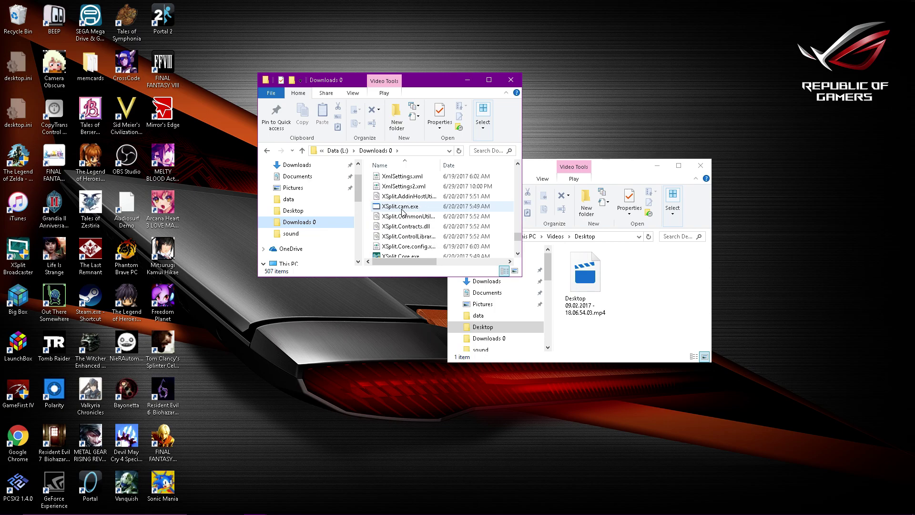
pyautogui.scroll(4, 403, 211)
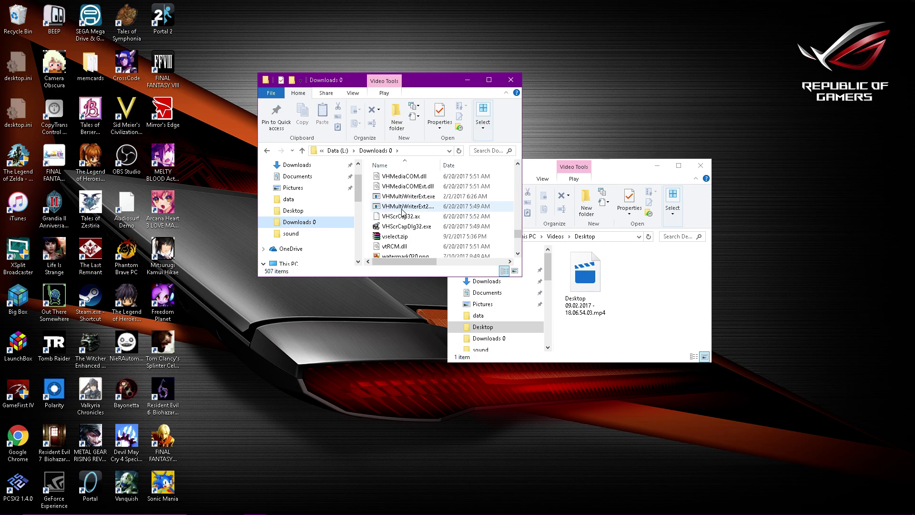
pyautogui.scroll(4, 402, 212)
pyautogui.scroll(3, 403, 212)
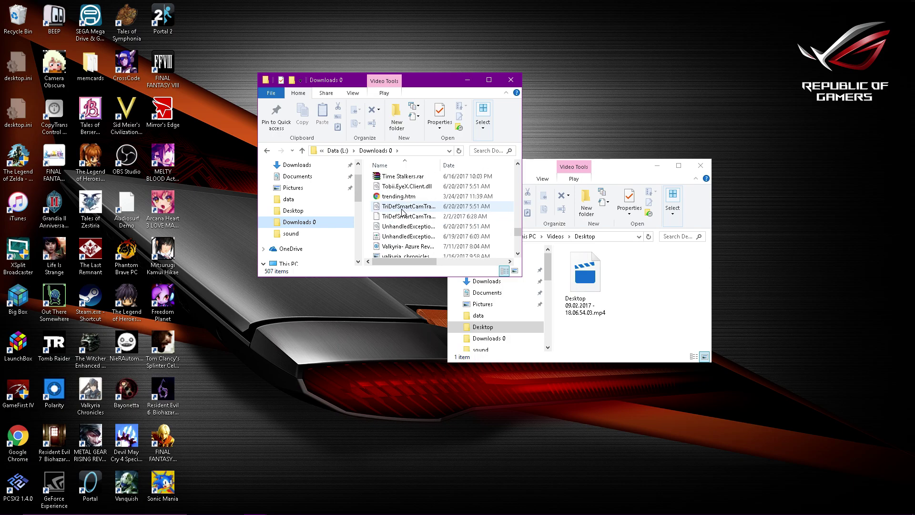
pyautogui.scroll(2, 402, 212)
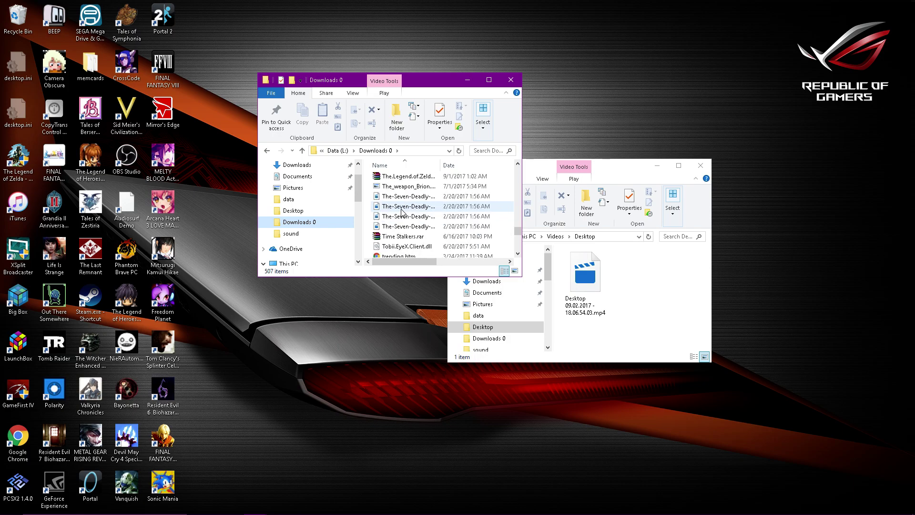
pyautogui.scroll(-4, 402, 212)
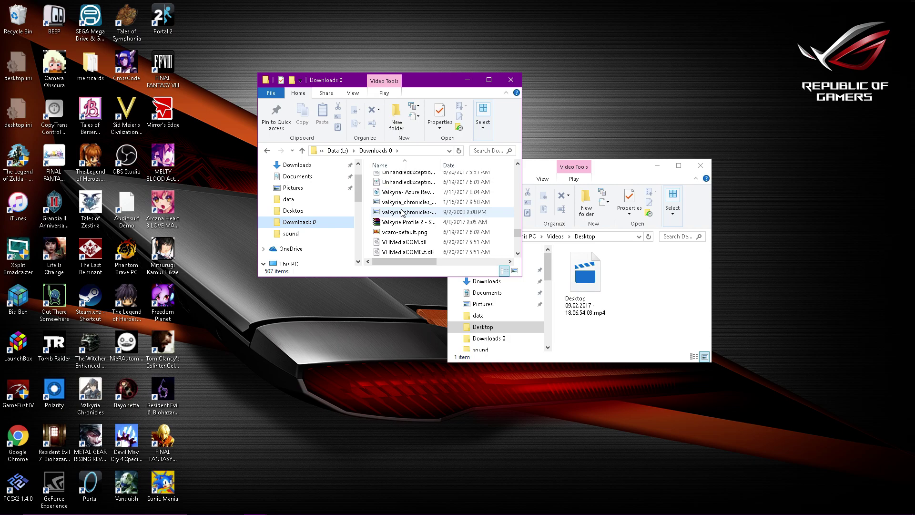
pyautogui.scroll(-4, 402, 211)
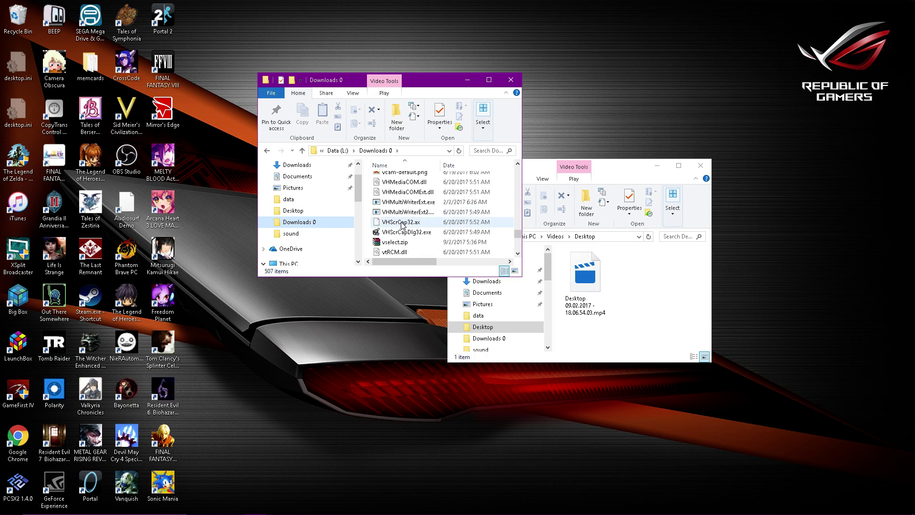
pyautogui.doubleClick(399, 212)
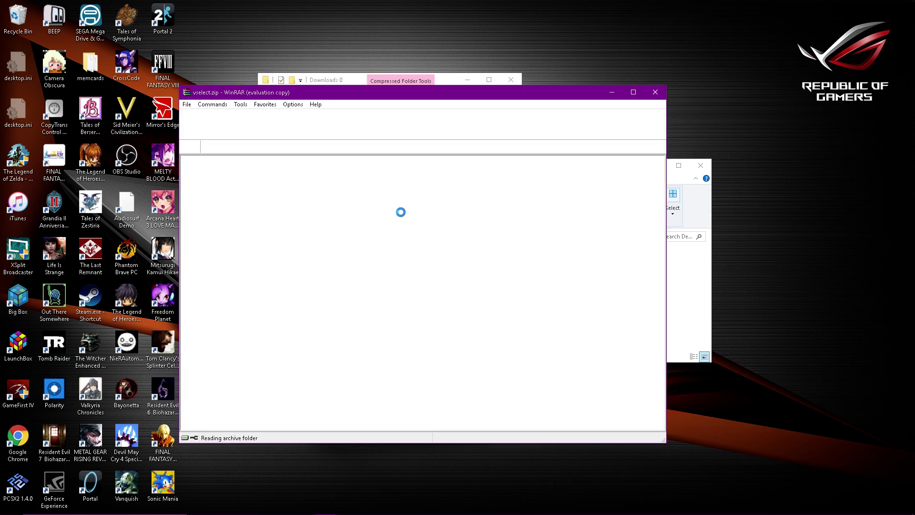
pyautogui.click(611, 118)
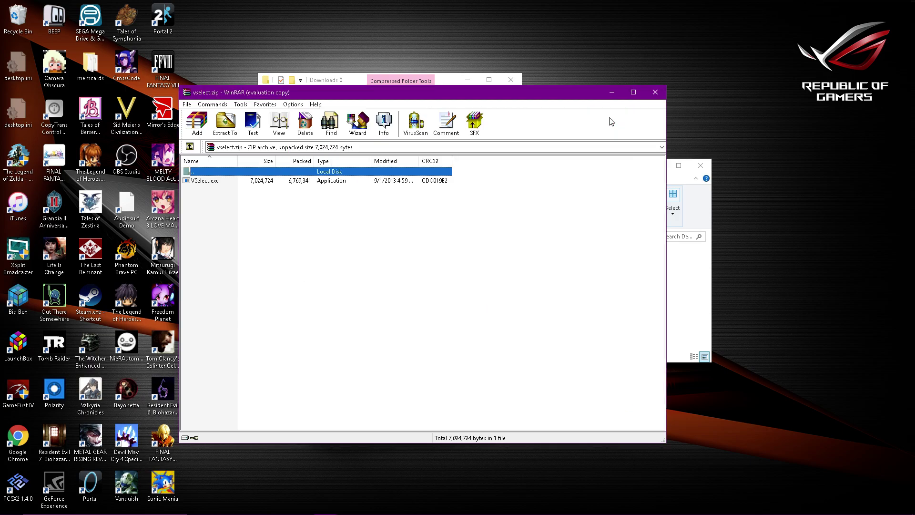
# Step: Prepare to extract VSelect.exe to the Mugen folder on the Data (L:) drive, cancel the extraction and close the archive
pyautogui.click(242, 182)
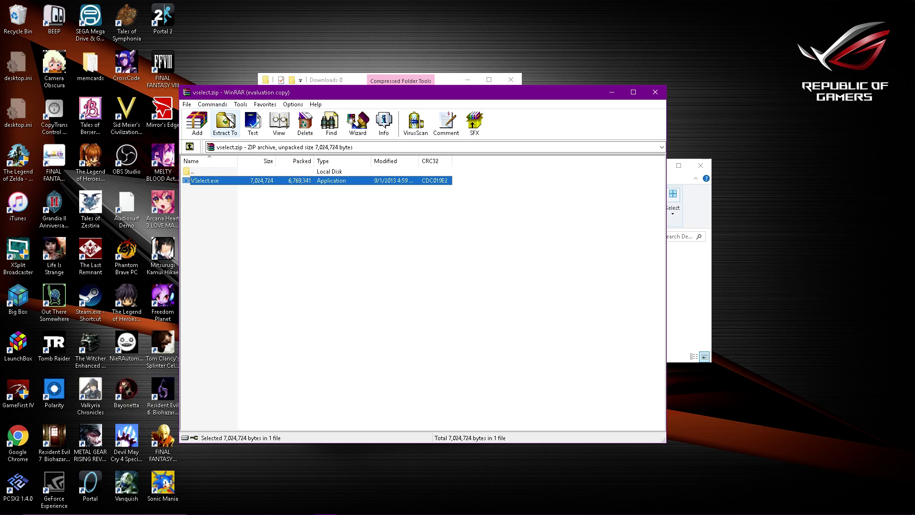
pyautogui.click(231, 123)
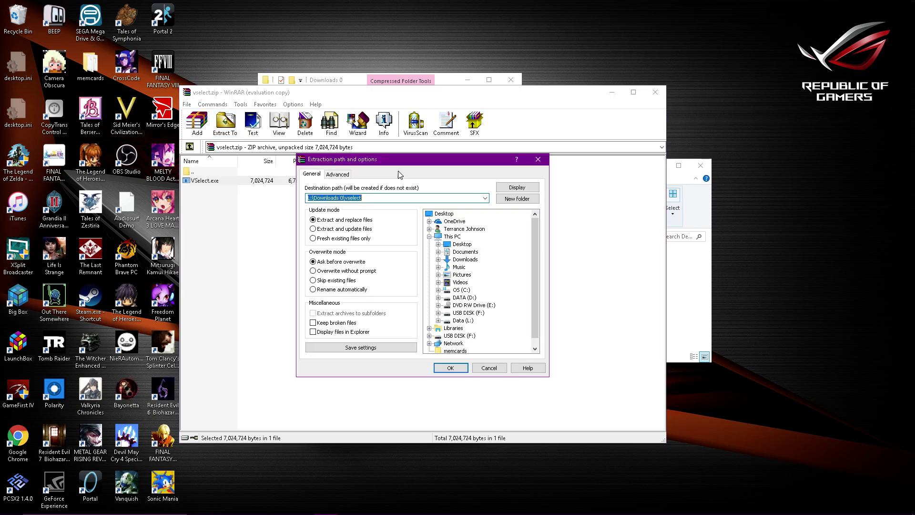
pyautogui.click(459, 320)
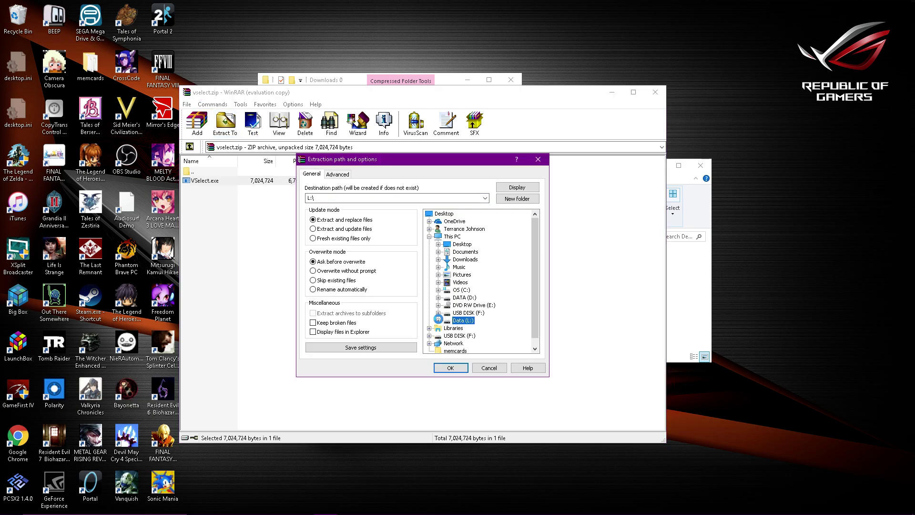
pyautogui.click(437, 321)
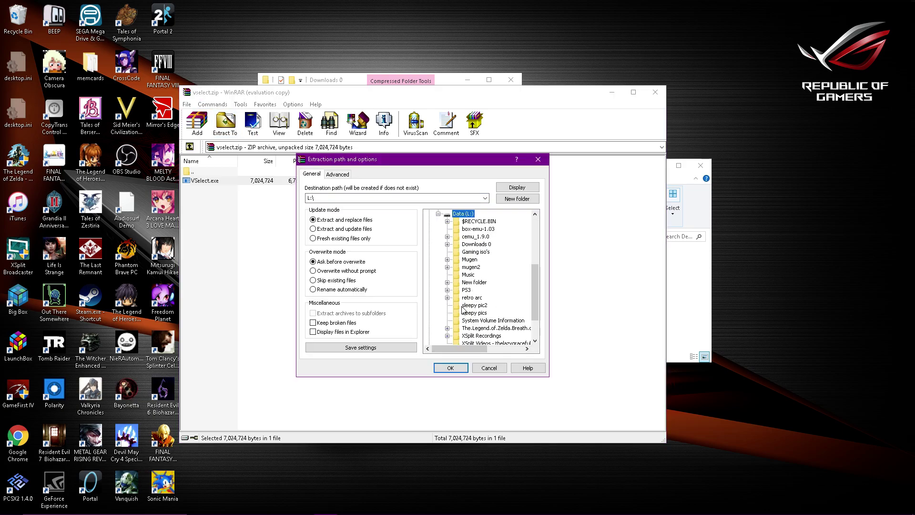
pyautogui.click(469, 260)
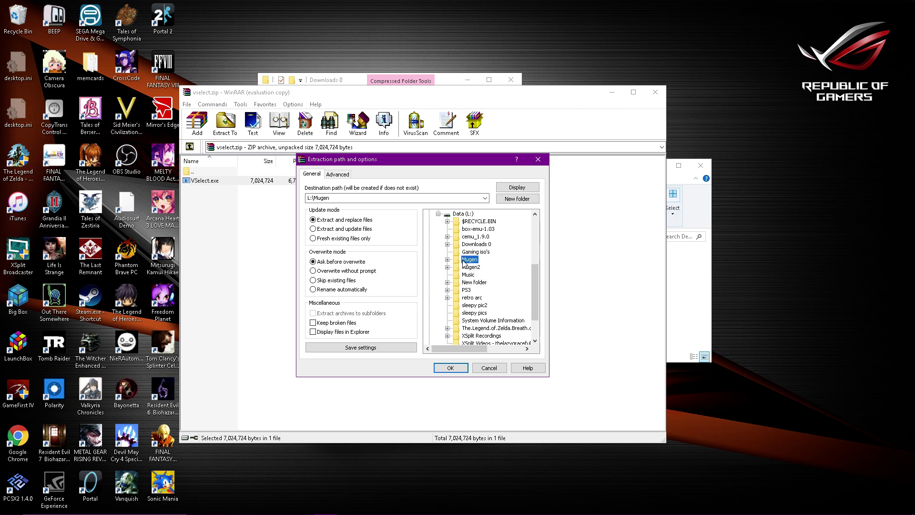
pyautogui.click(539, 160)
pyautogui.click(655, 93)
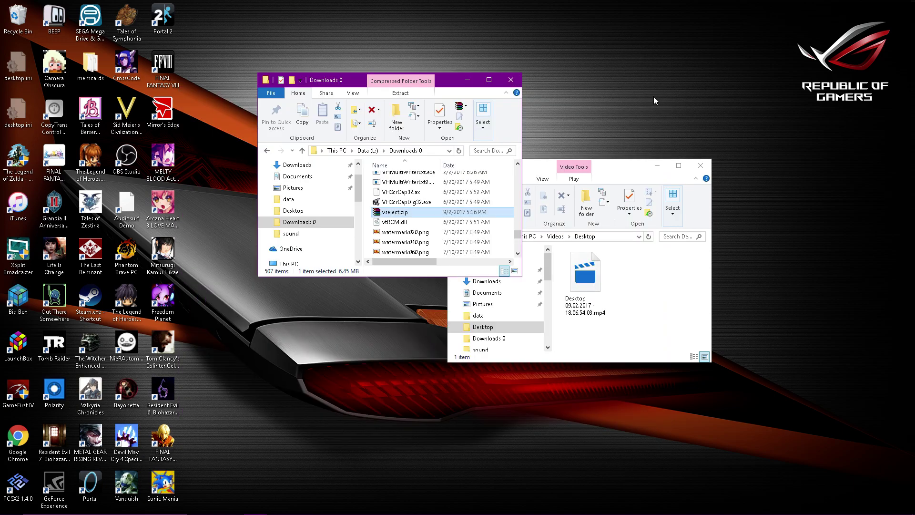
# Step: Delete vselect.zip from the Downloads 0 folder, sending it to the Recycle Bin
pyautogui.rightClick(399, 213)
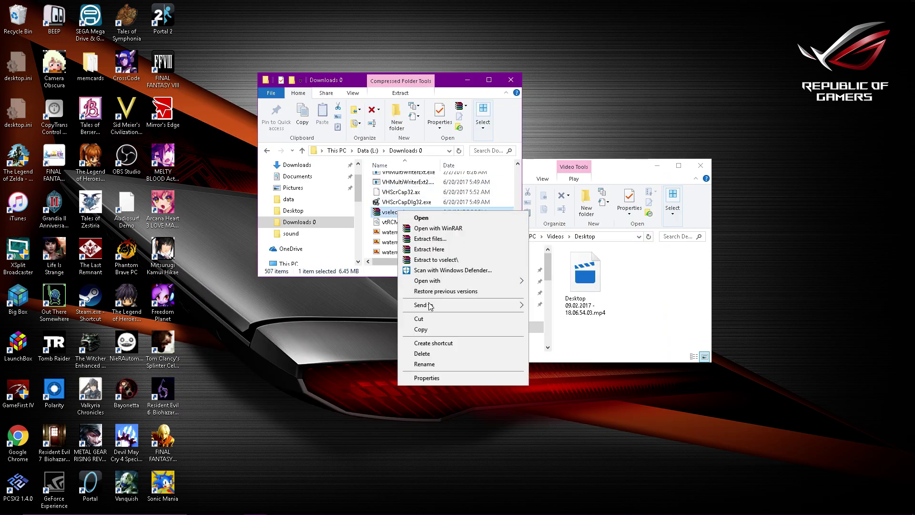
pyautogui.click(432, 353)
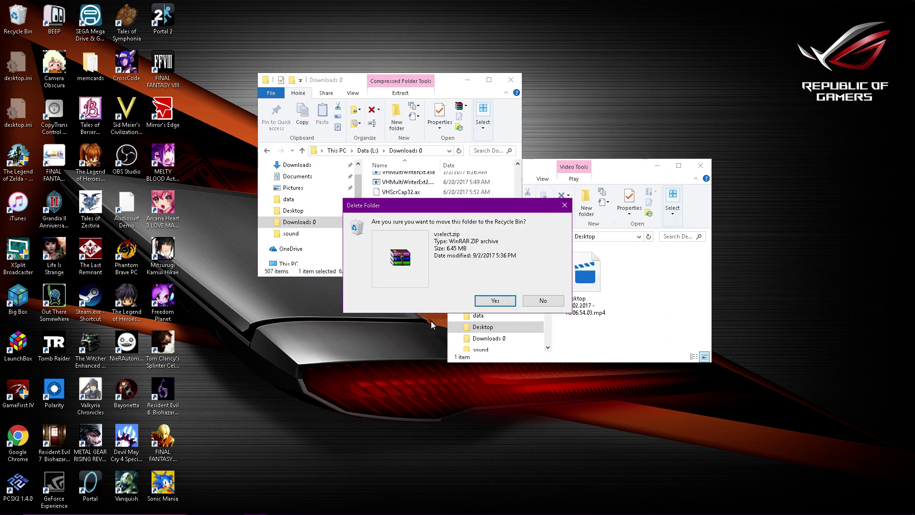
pyautogui.click(488, 301)
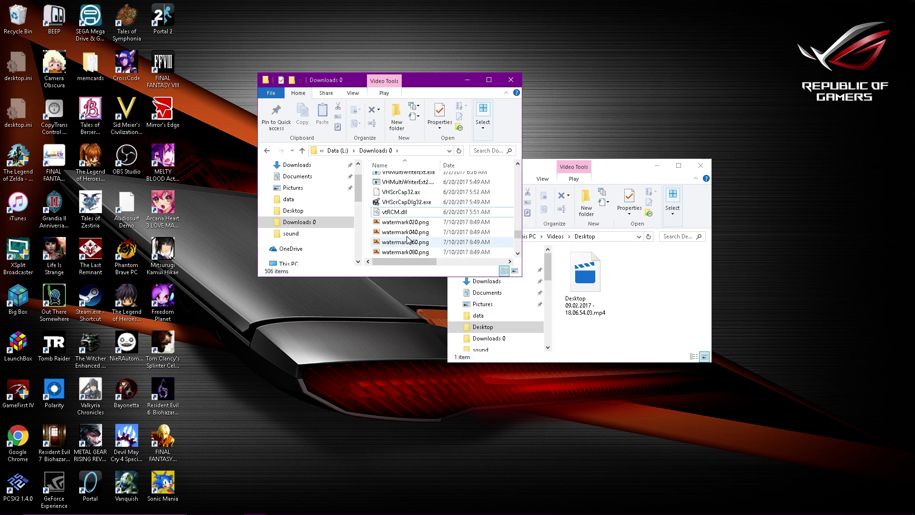
pyautogui.click(404, 201)
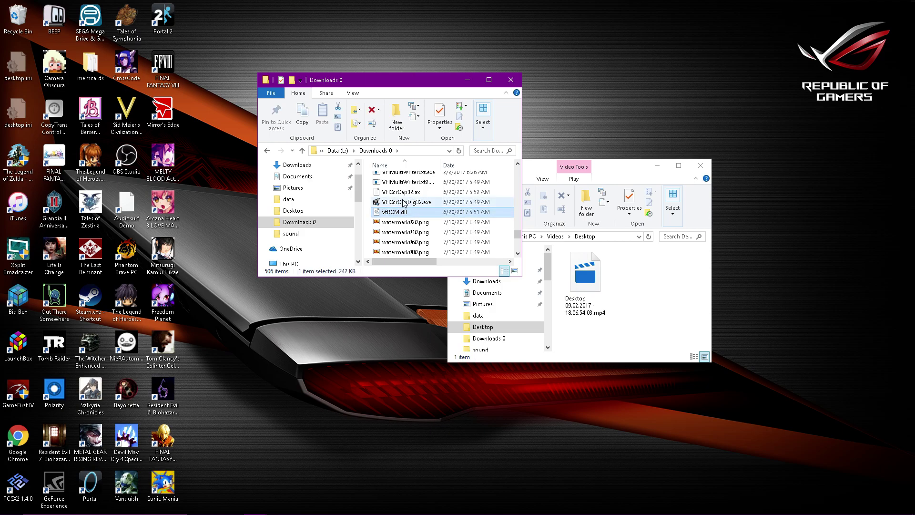
pyautogui.click(404, 202)
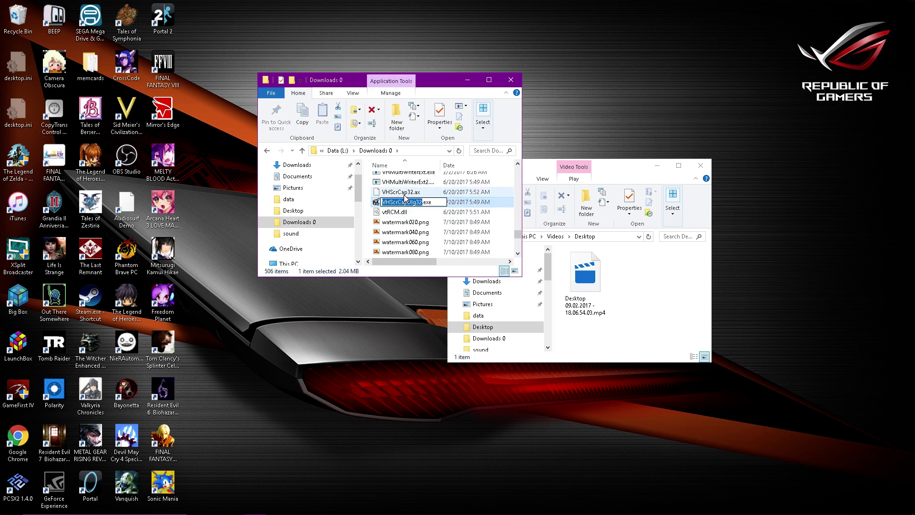
pyautogui.click(405, 193)
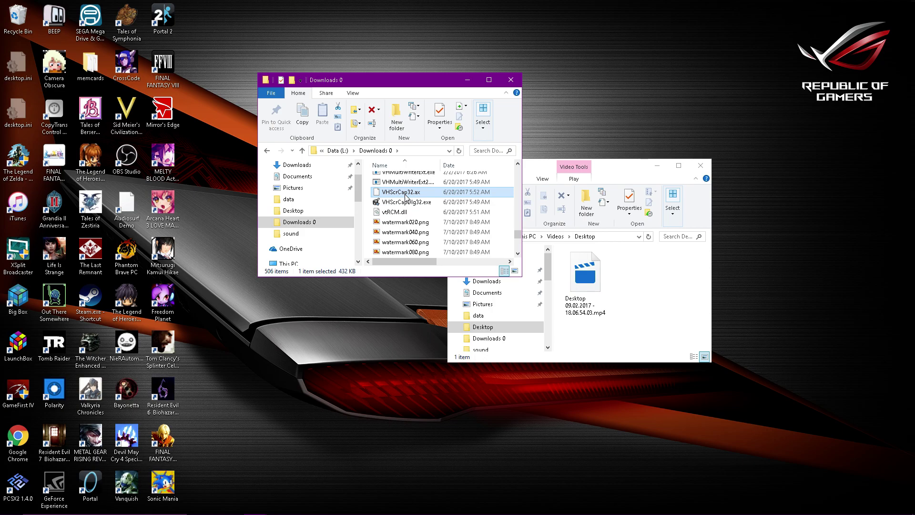
pyautogui.click(374, 331)
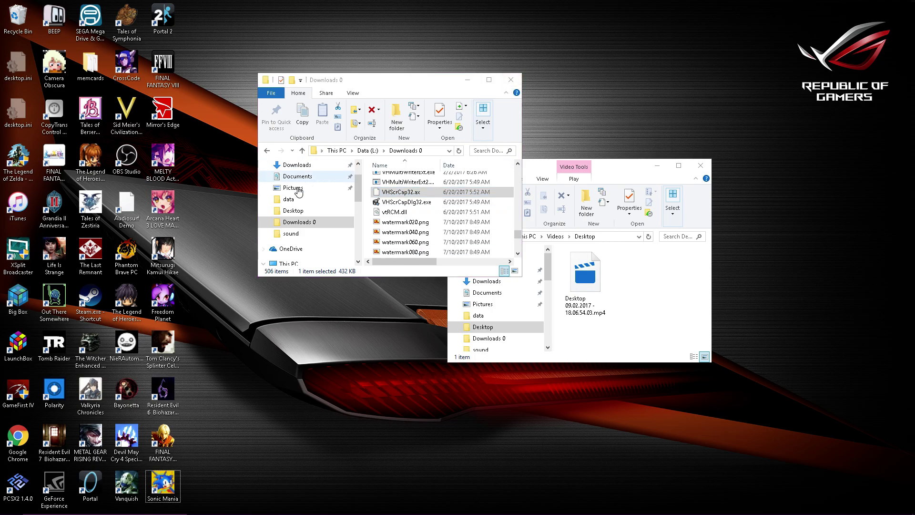
# Step: Open the Mugen folder on the Data (L:) drive and look through its contents
pyautogui.moveTo(358, 188); pyautogui.dragTo(359, 256)
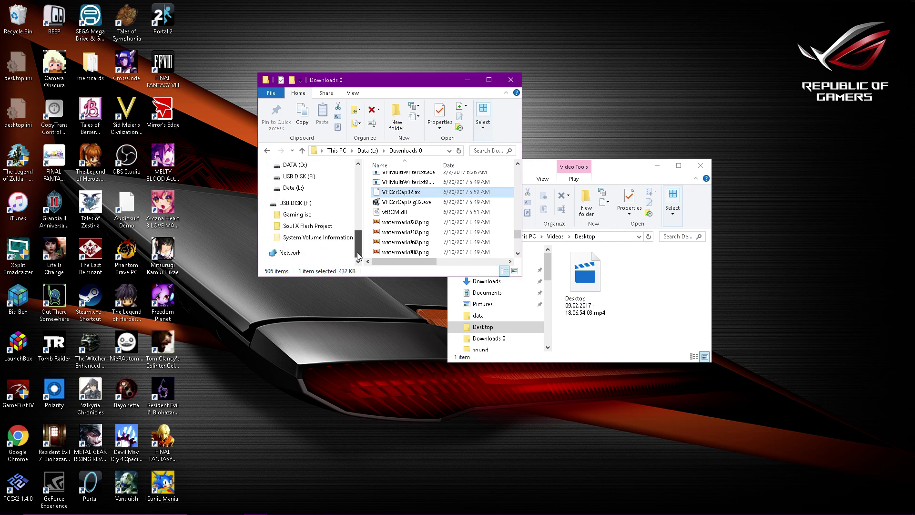
pyautogui.scroll(1, 314, 208)
pyautogui.click(305, 211)
pyautogui.doubleClick(403, 230)
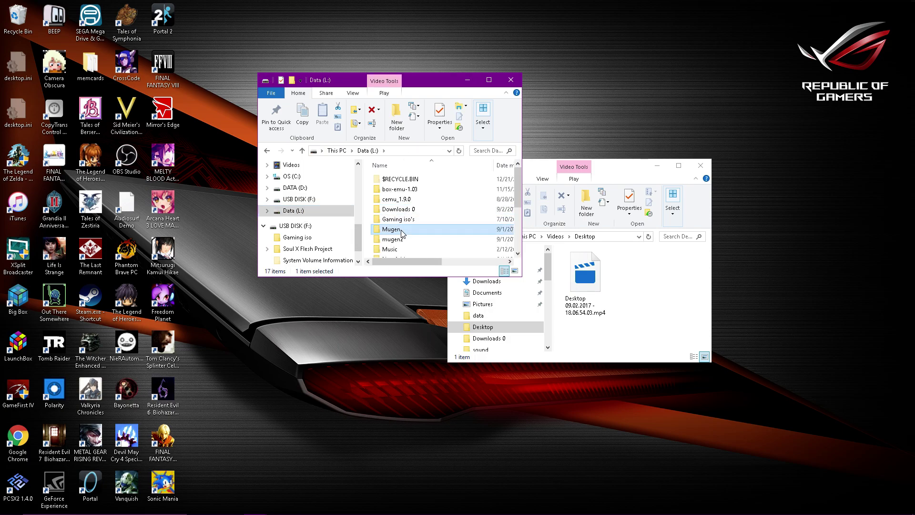
pyautogui.scroll(-2, 405, 229)
pyautogui.scroll(2, 417, 220)
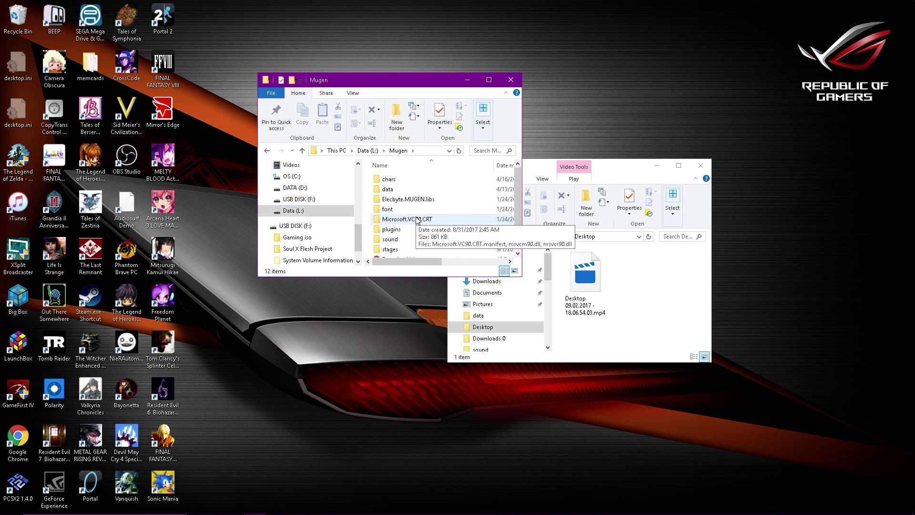
# Step: Open the EVEHD folder inside Downloaded on the DATA (D:) drive and bring VSelect.exe into view
pyautogui.click(313, 193)
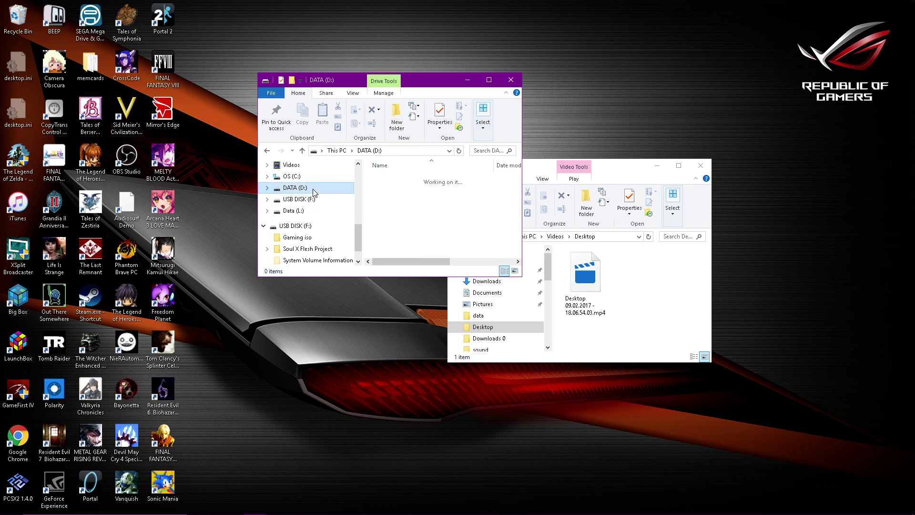
pyautogui.scroll(-3, 473, 204)
pyautogui.scroll(-4, 473, 203)
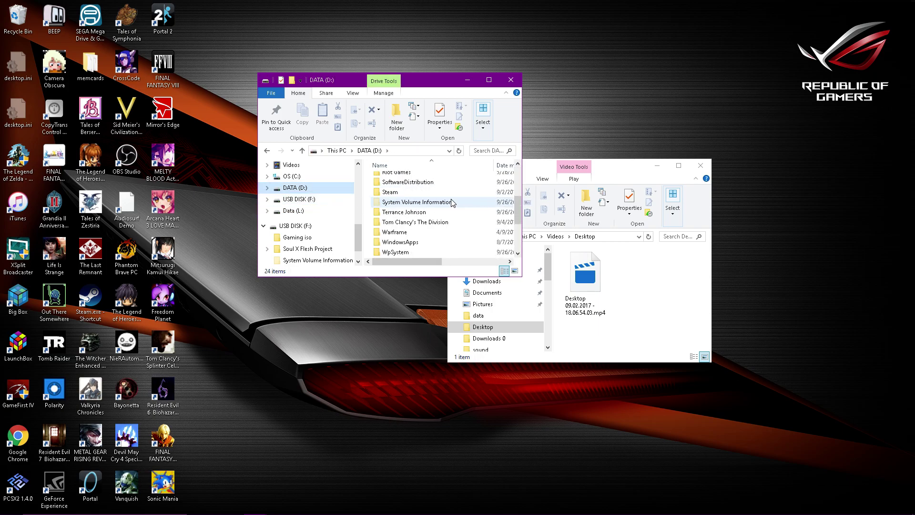
pyautogui.scroll(5, 453, 202)
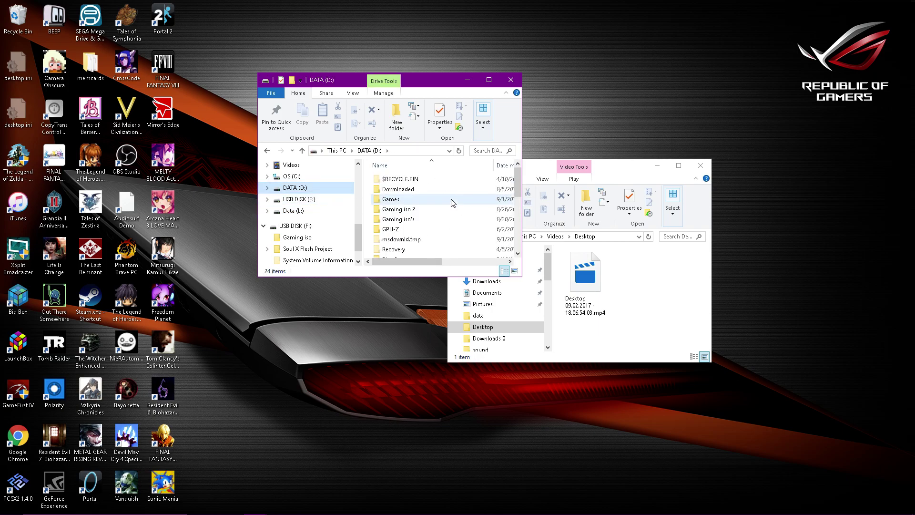
pyautogui.doubleClick(392, 190)
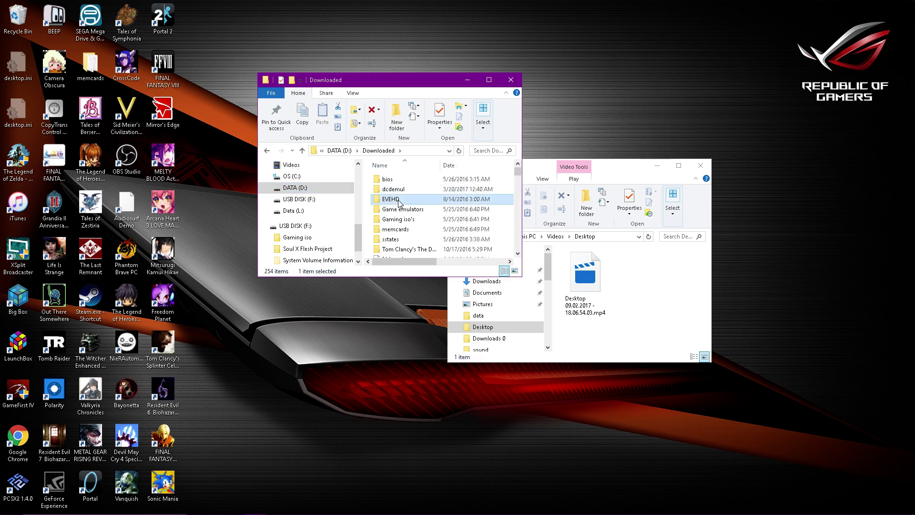
pyautogui.doubleClick(390, 199)
pyautogui.scroll(-1, 400, 204)
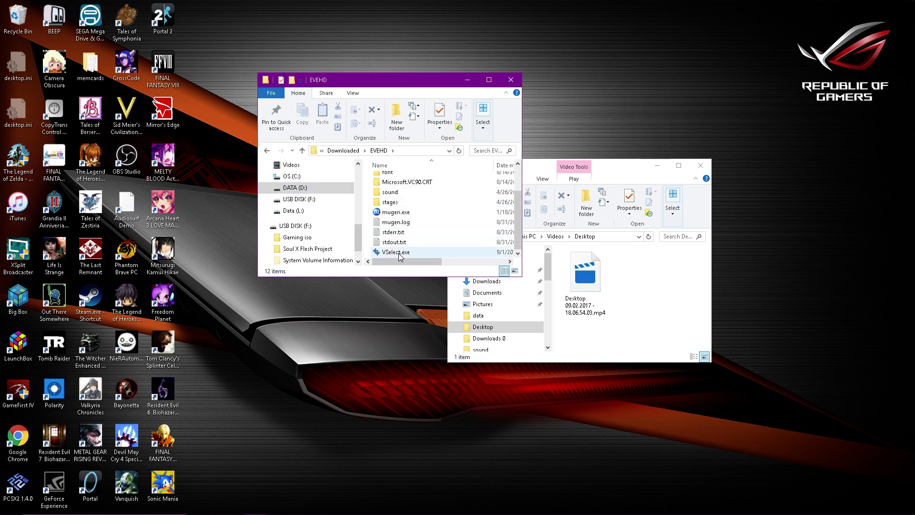
# Step: Maximize the EVEHD folder window to examine its files, including VSelect.exe, and restore it to its smaller size
pyautogui.click(490, 80)
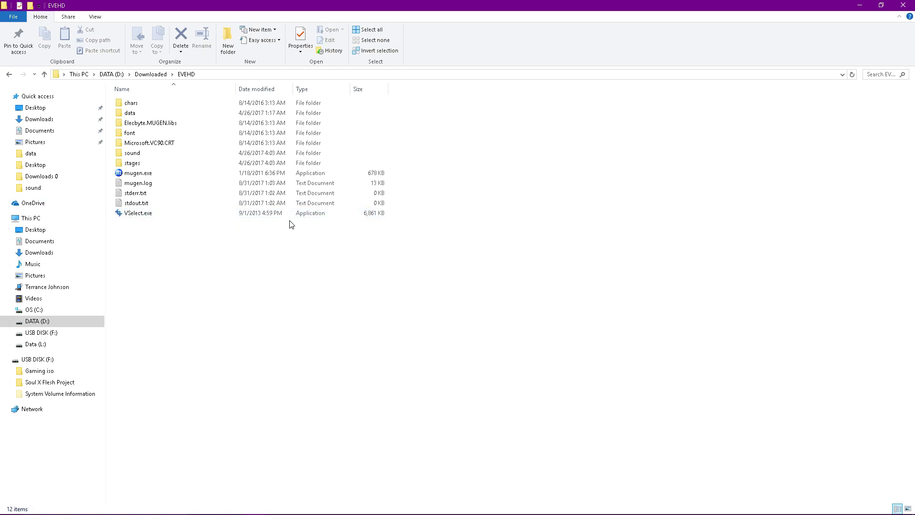
pyautogui.moveTo(549, 4); pyautogui.dragTo(524, 168)
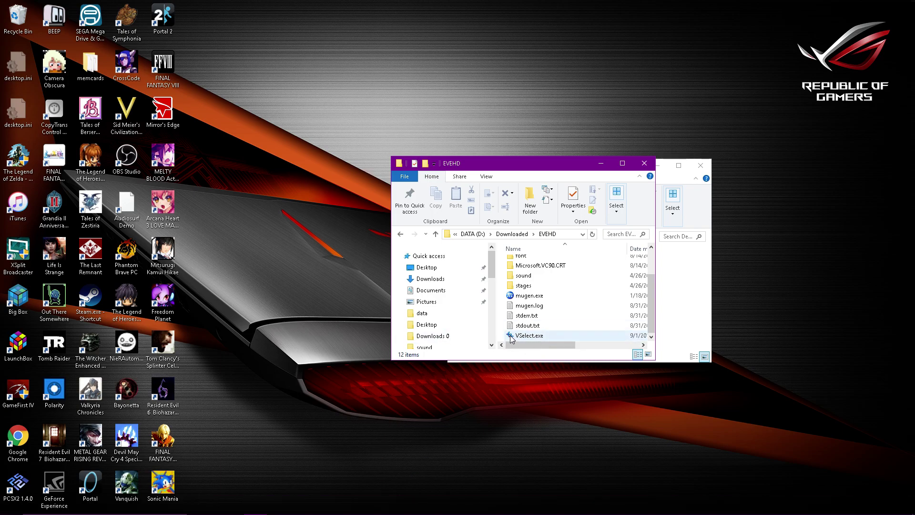
pyautogui.moveTo(511, 338)
# Step: Switch to the Edge browser and show the Cloud Strife download page on Mugen Archive
pyautogui.moveTo(319, 513)
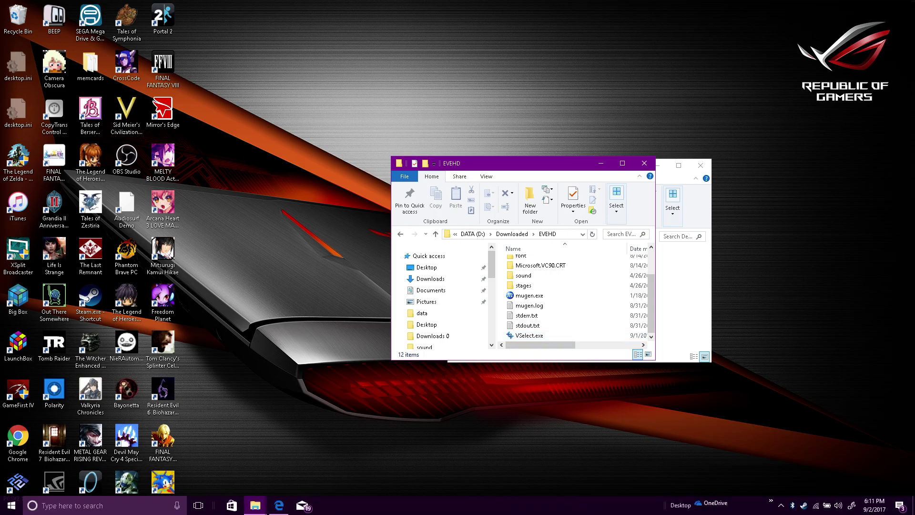
pyautogui.click(277, 507)
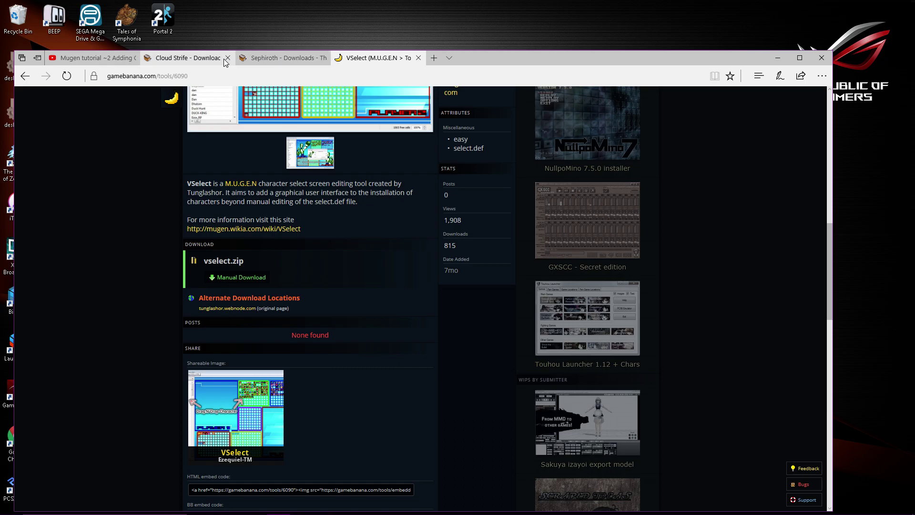
pyautogui.click(196, 59)
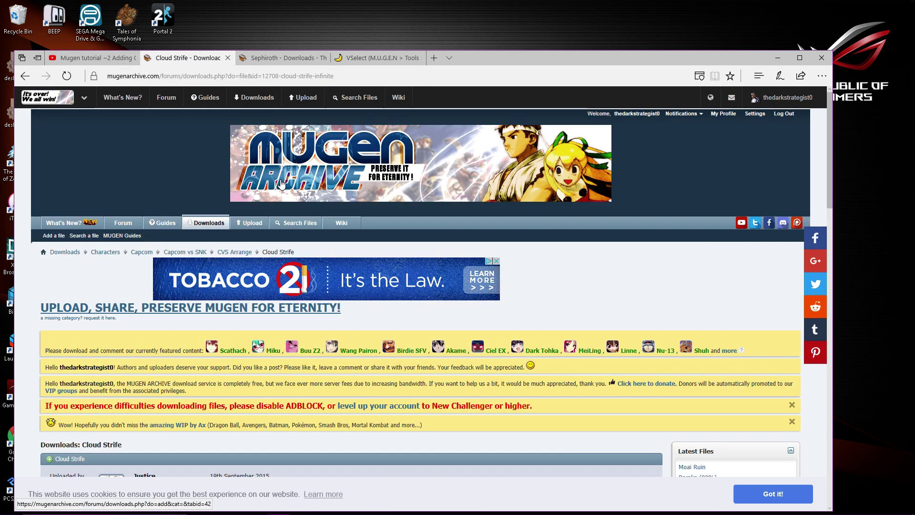
# Step: Show the Sephiroth download page, alternating with the Cloud Strife page, and return to Cloud Strife
pyautogui.click(282, 58)
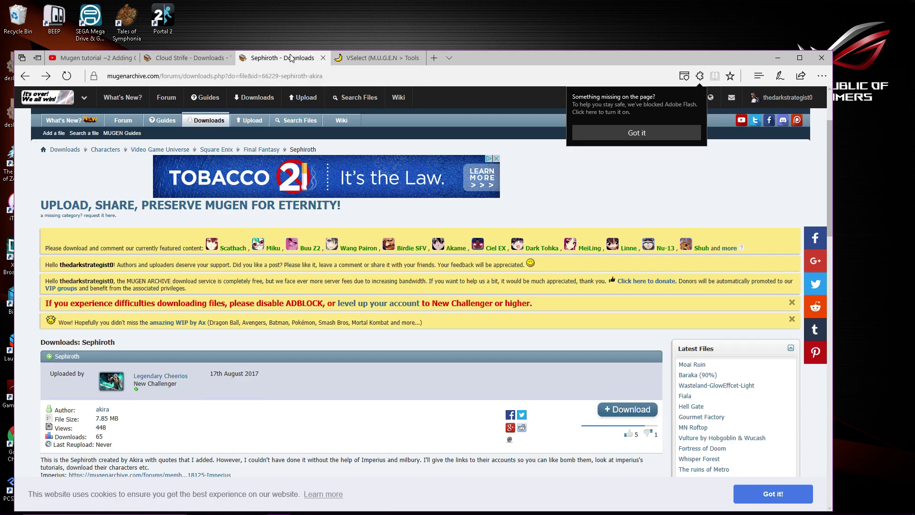
pyautogui.click(202, 62)
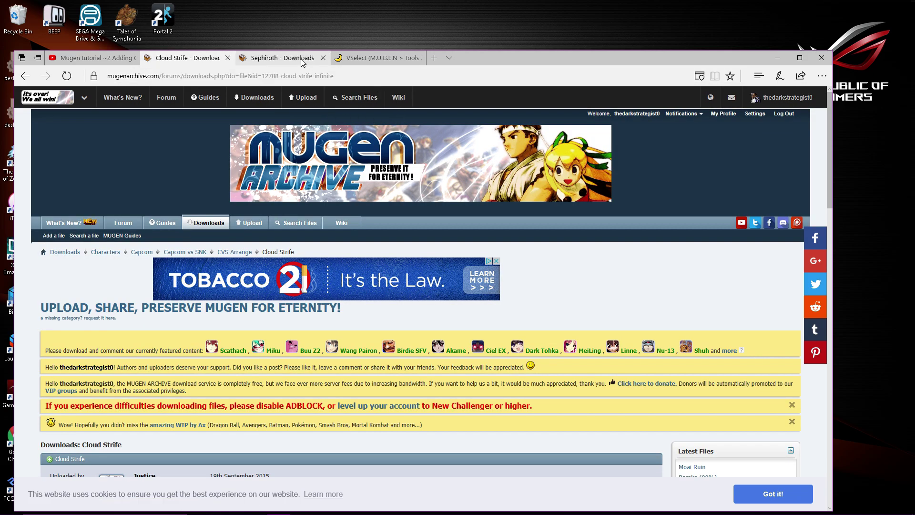
pyautogui.click(302, 61)
pyautogui.click(200, 60)
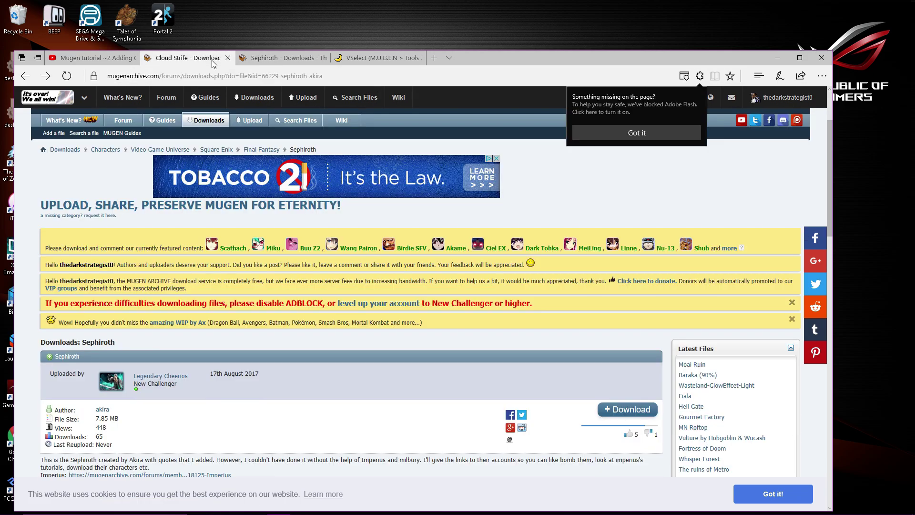
# Step: Look through the Cloud Strife download page, including its metadata, images and similar files, and return to its beginning
pyautogui.scroll(-8, 260, 119)
pyautogui.scroll(15, 262, 123)
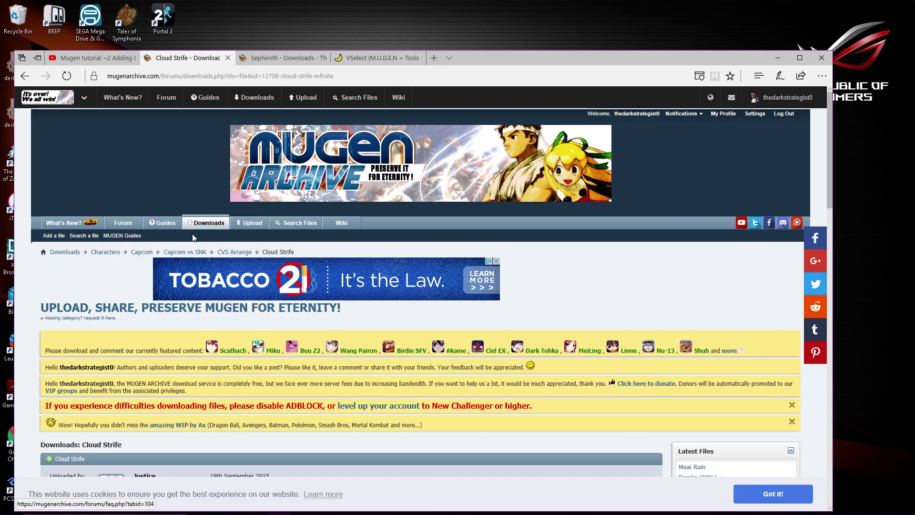
pyautogui.scroll(-5, 218, 217)
pyautogui.scroll(-4, 218, 221)
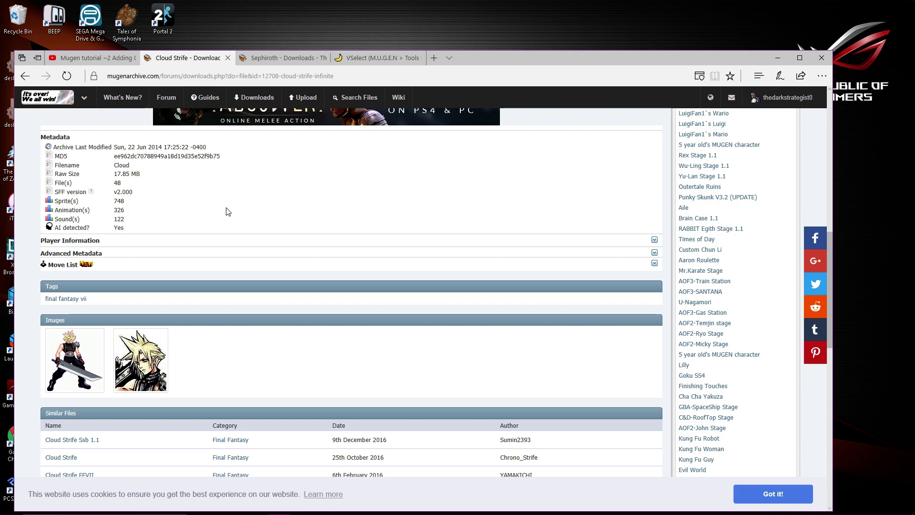
pyautogui.scroll(-4, 221, 214)
pyautogui.scroll(-4, 223, 209)
pyautogui.scroll(15, 223, 209)
pyautogui.scroll(3, 224, 210)
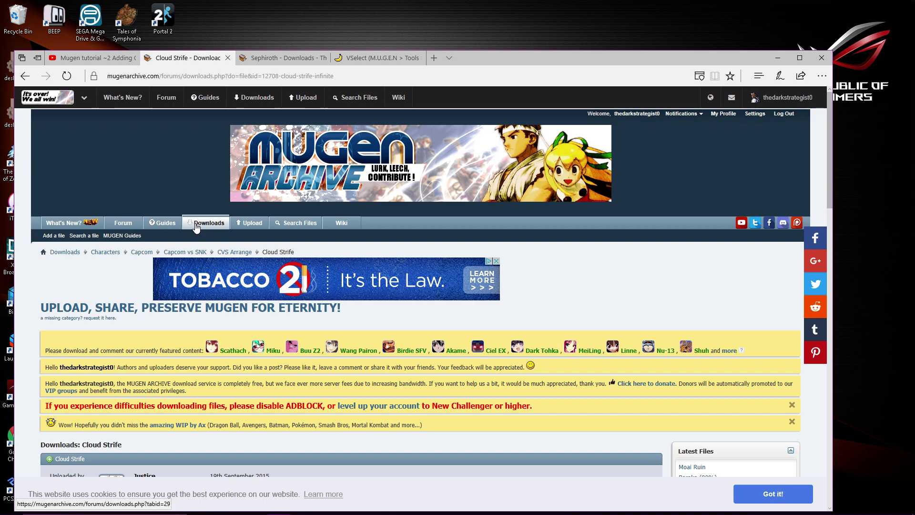
# Step: Go to the Mugen Archive downloads section and open the Characters category
pyautogui.click(207, 224)
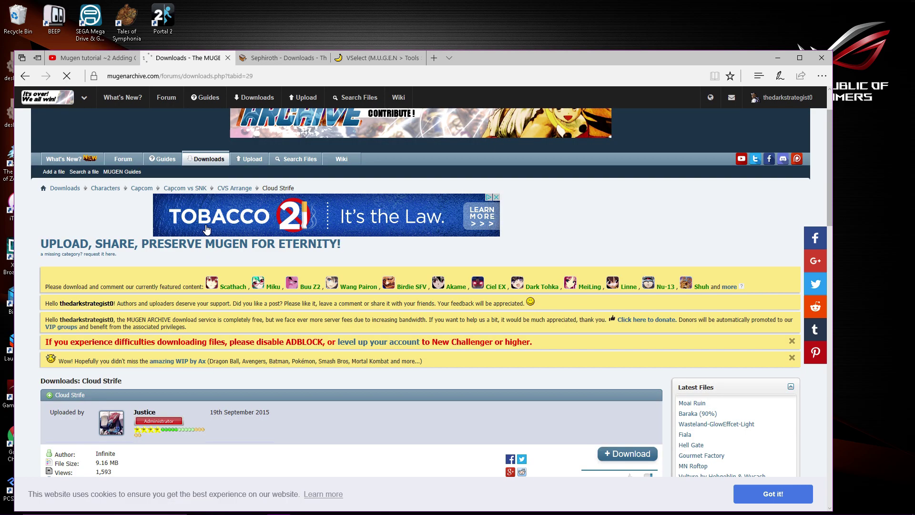
pyautogui.scroll(-6, 318, 322)
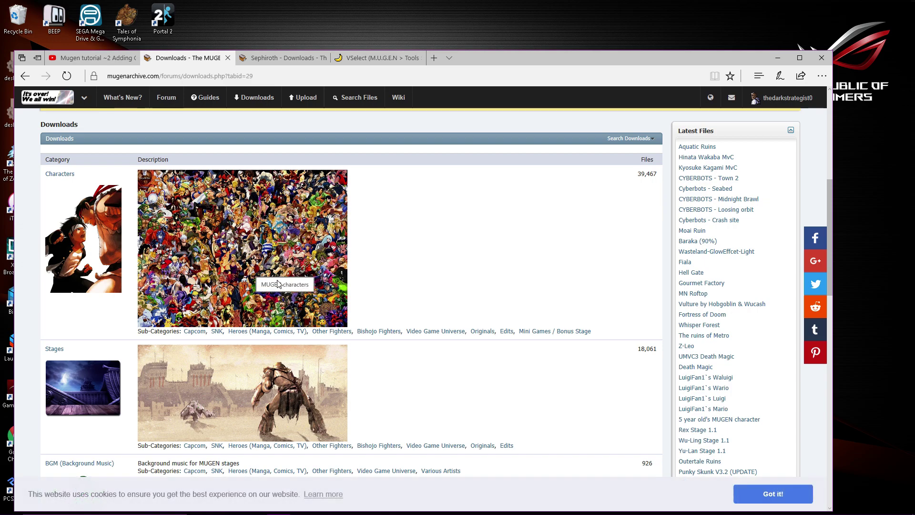
pyautogui.click(105, 262)
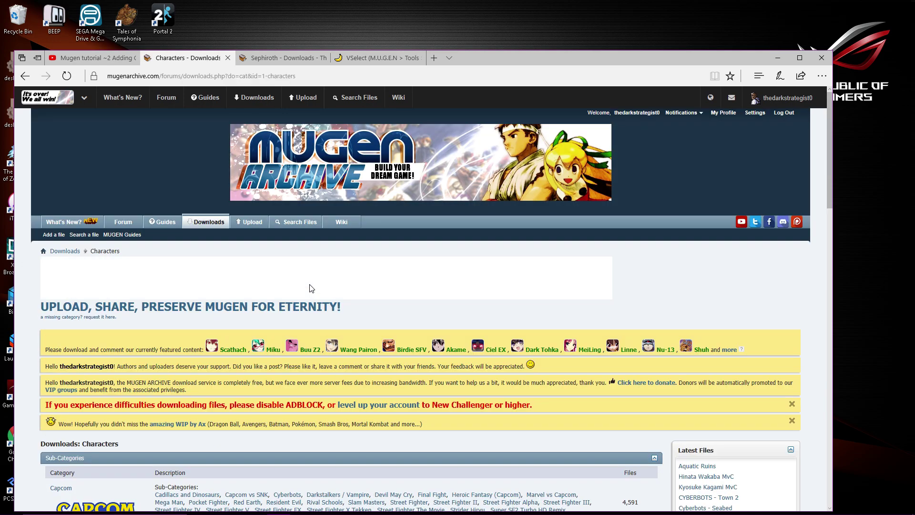
# Step: Examine the character sub-categories, such as Capcom, SNK, Heroes, Other Fighters and Bishojo Fighters
pyautogui.scroll(-4, 315, 248)
pyautogui.scroll(-2, 305, 253)
pyautogui.scroll(2, 305, 253)
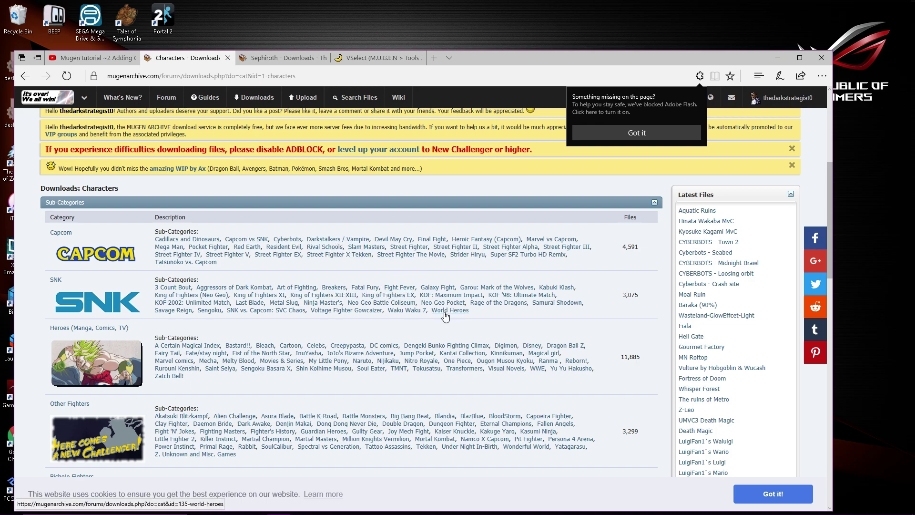
pyautogui.scroll(-3, 429, 293)
pyautogui.scroll(3, 286, 296)
pyautogui.scroll(-2, 253, 302)
pyautogui.scroll(-2, 247, 303)
pyautogui.scroll(4, 248, 303)
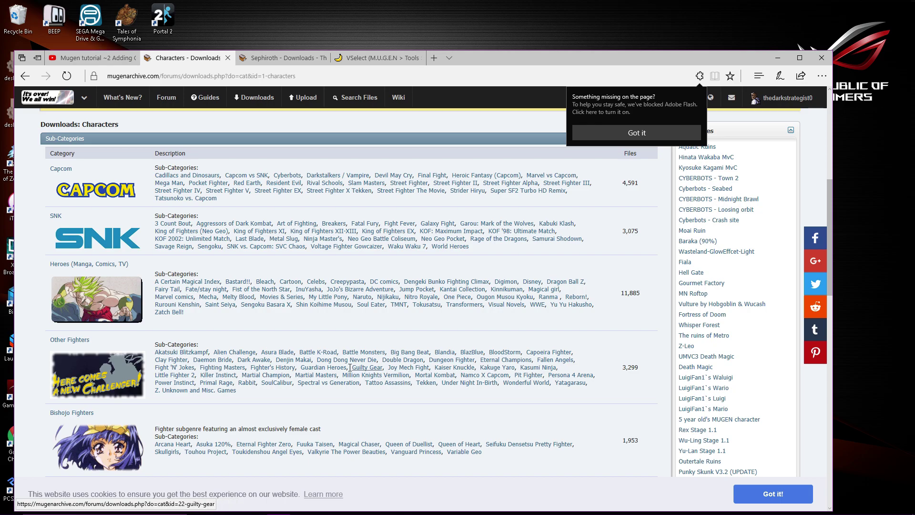
pyautogui.scroll(1, 292, 356)
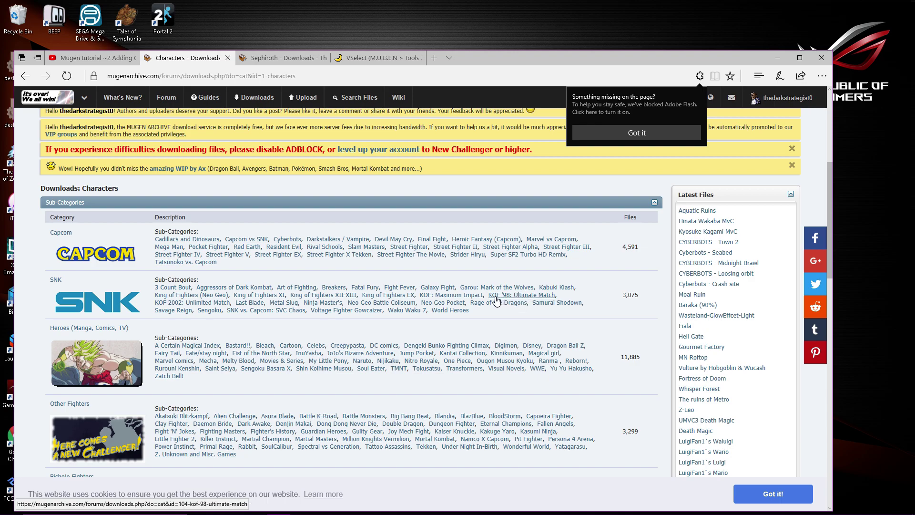
# Step: Open the KOF '98: Ultimate Match sub-category under SNK and bring its character files into view
pyautogui.click(522, 296)
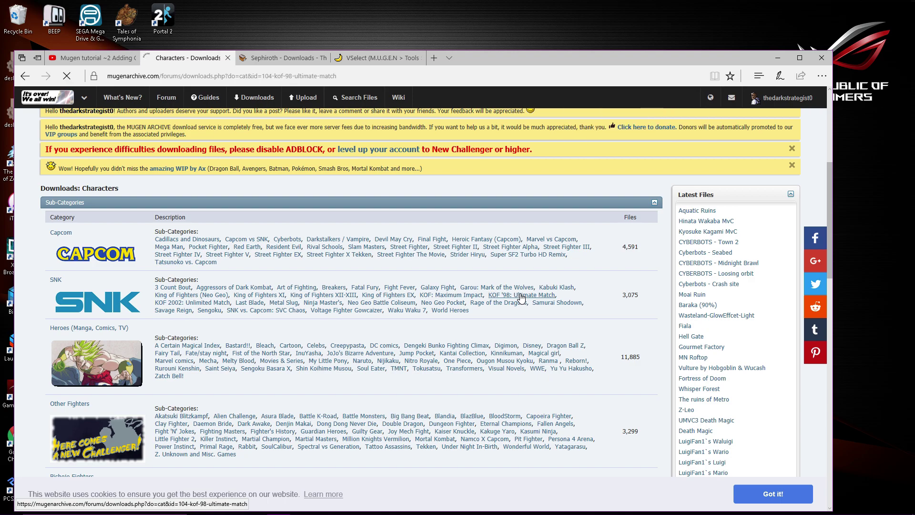
pyautogui.scroll(-8, 233, 353)
pyautogui.scroll(1, 232, 354)
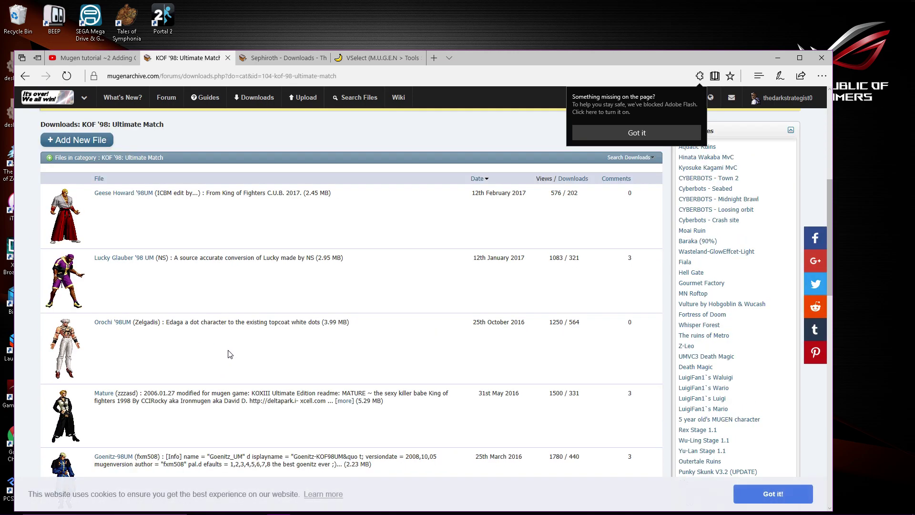
# Step: Look through the character files in the KOF '98: Ultimate Match category for one to open
pyautogui.scroll(-15, 164, 323)
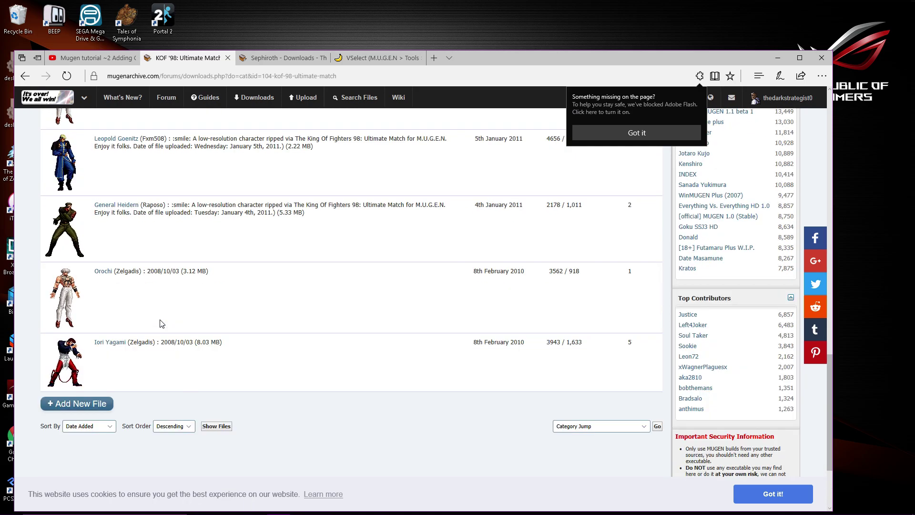
pyautogui.scroll(10, 162, 323)
pyautogui.scroll(2, 162, 323)
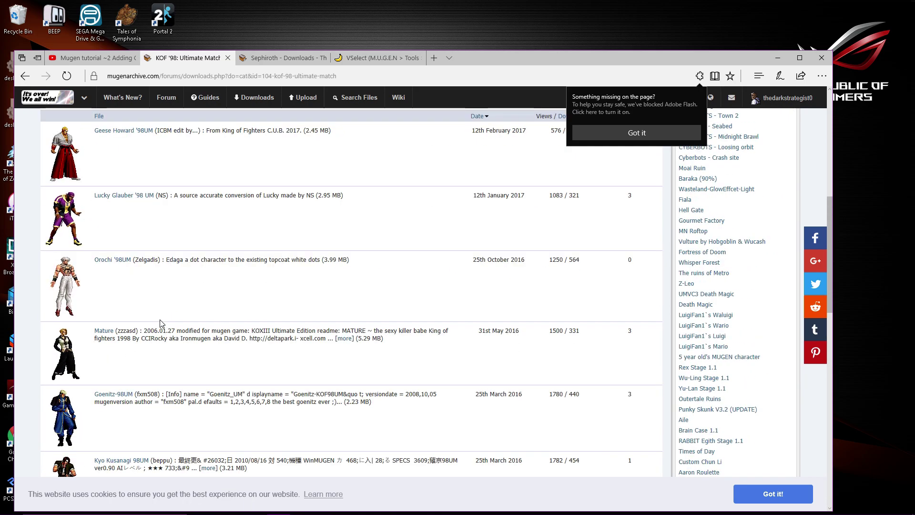
pyautogui.scroll(-1, 151, 320)
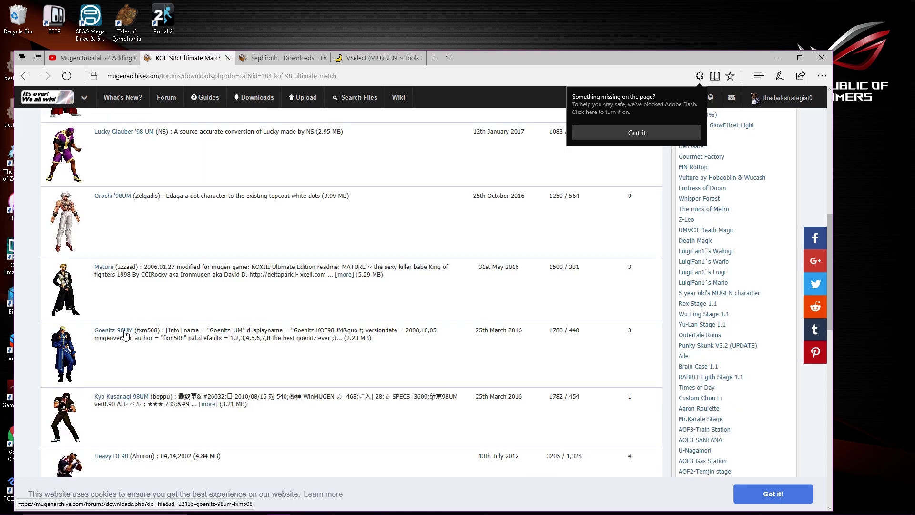
pyautogui.scroll(5, 242, 346)
pyautogui.scroll(-2, 201, 310)
pyautogui.scroll(2, 166, 286)
pyautogui.scroll(-1, 148, 270)
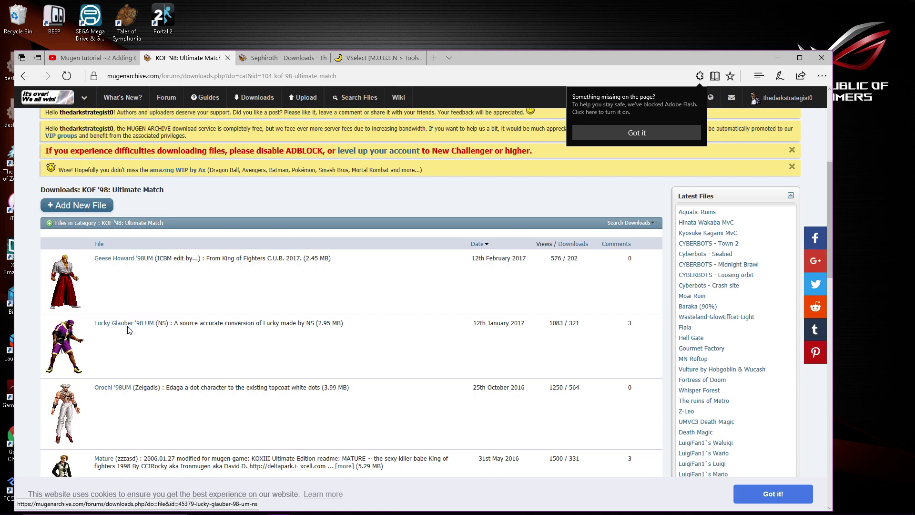
pyautogui.scroll(-4, 130, 321)
pyautogui.scroll(-5, 129, 323)
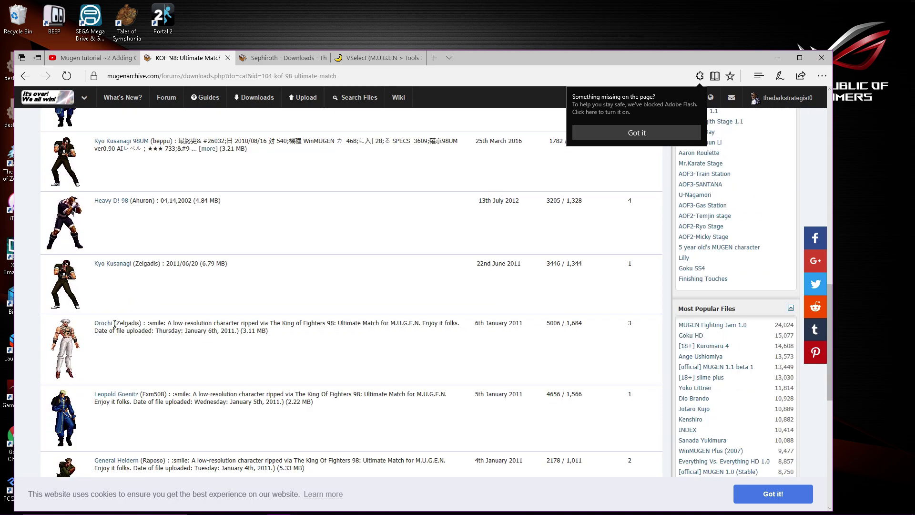
pyautogui.scroll(5, 115, 322)
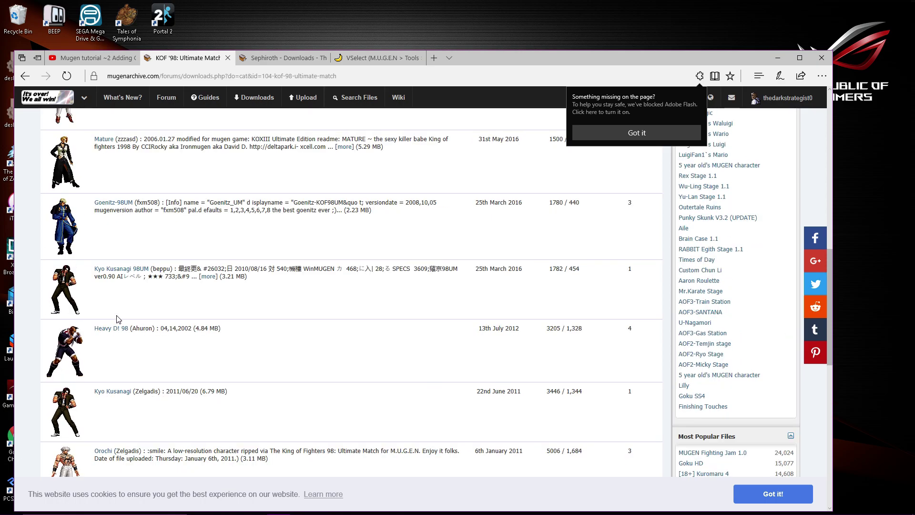
pyautogui.scroll(-4, 123, 249)
pyautogui.scroll(-3, 123, 249)
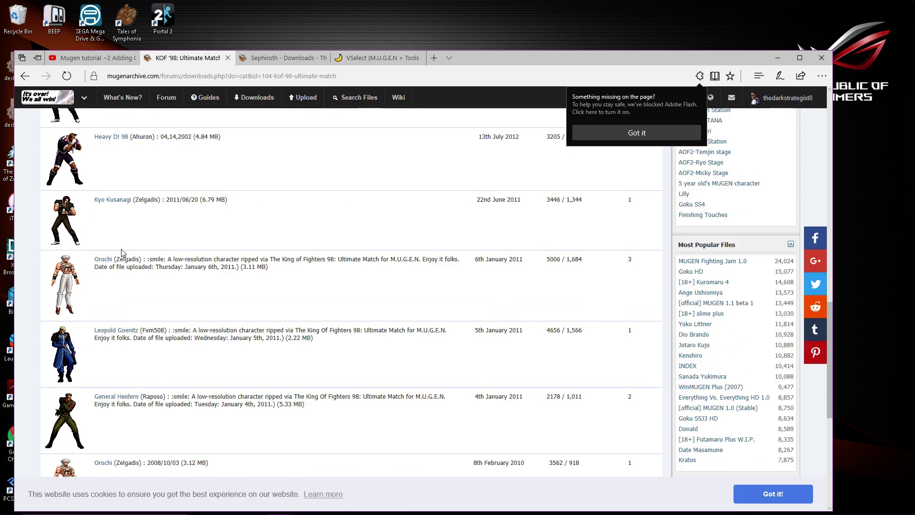
# Step: Open the Orochi file dated 6th January 2011 and examine its metadata, images and similar files
pyautogui.click(104, 260)
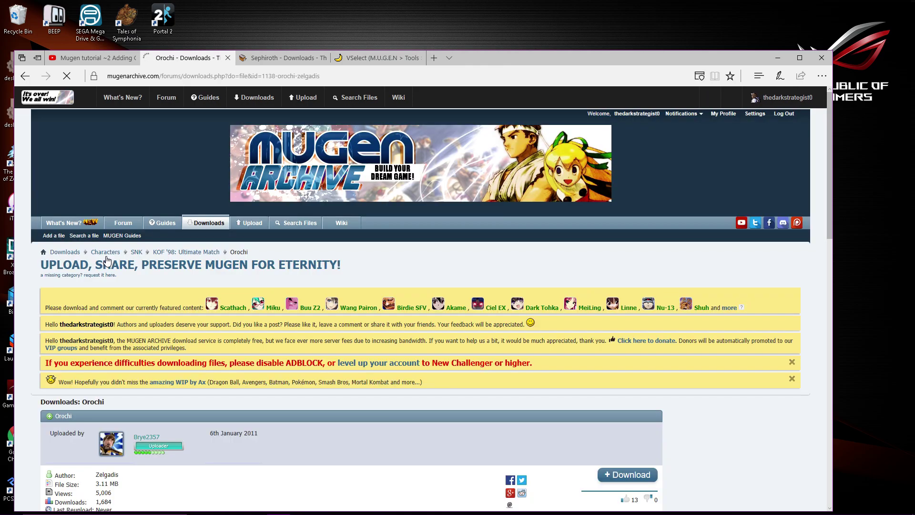
pyautogui.scroll(-6, 312, 344)
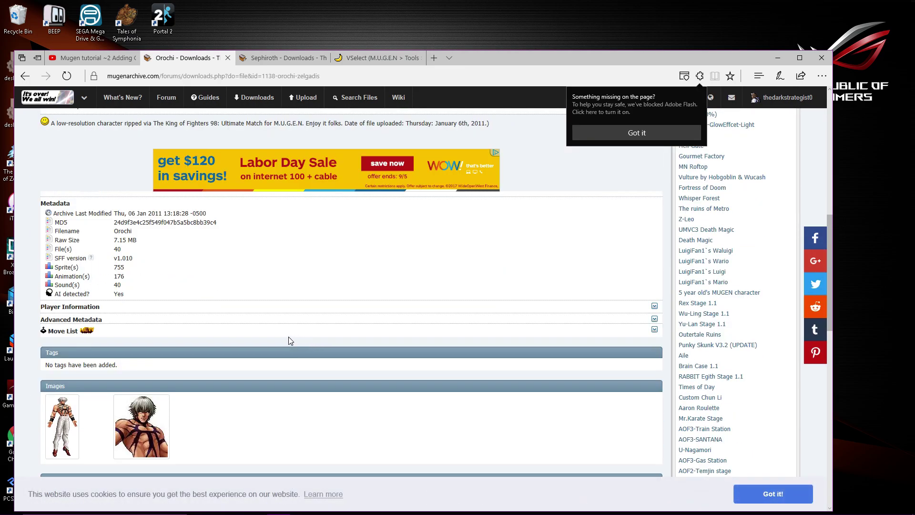
pyautogui.scroll(2, 291, 338)
pyautogui.scroll(-9, 243, 327)
pyautogui.scroll(3, 243, 327)
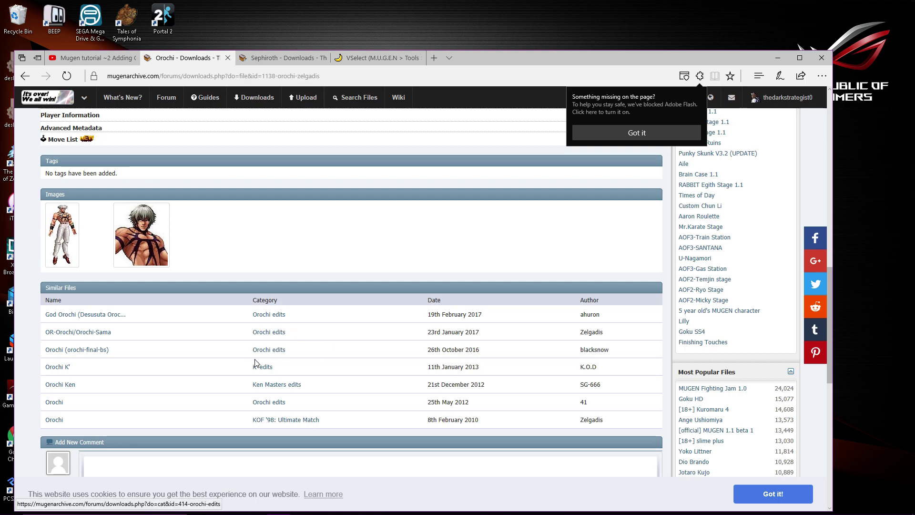
pyautogui.scroll(2, 258, 372)
pyautogui.scroll(3, 258, 372)
pyautogui.scroll(-5, 258, 372)
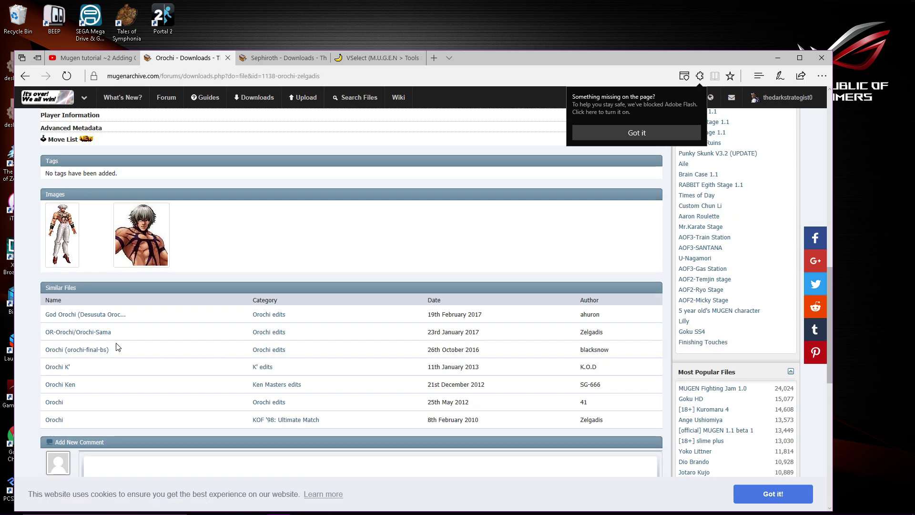
pyautogui.scroll(-4, 116, 347)
pyautogui.scroll(3, 119, 347)
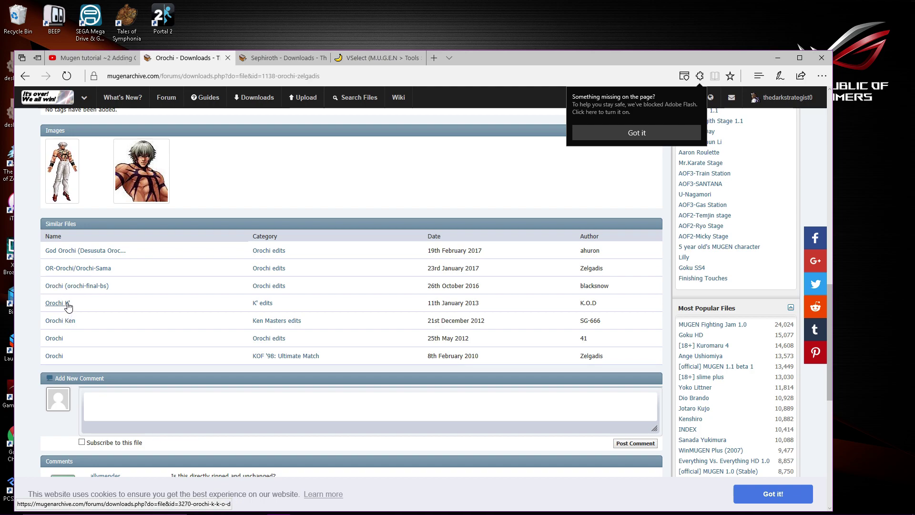
# Step: Open OR-Orochi/Orochi-Sama from the similar files, look through its details and comments, and return to its download option
pyautogui.click(102, 275)
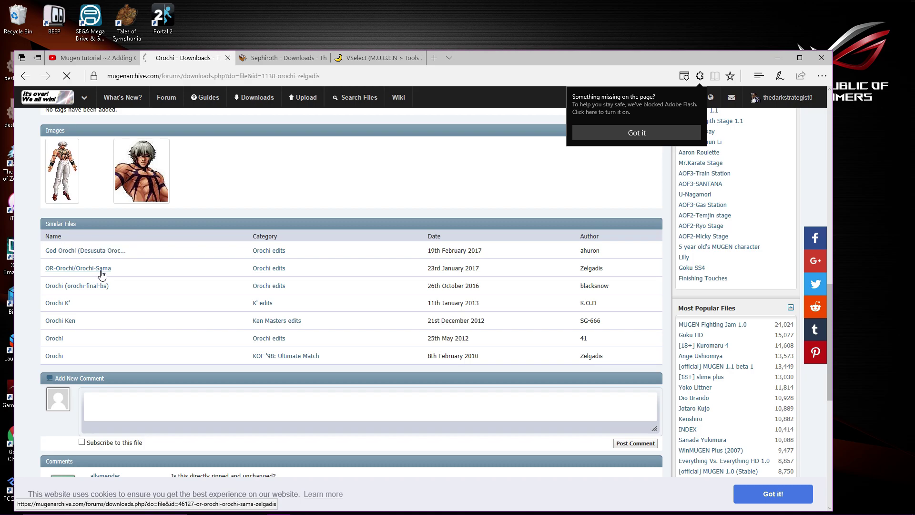
pyautogui.scroll(-10, 140, 304)
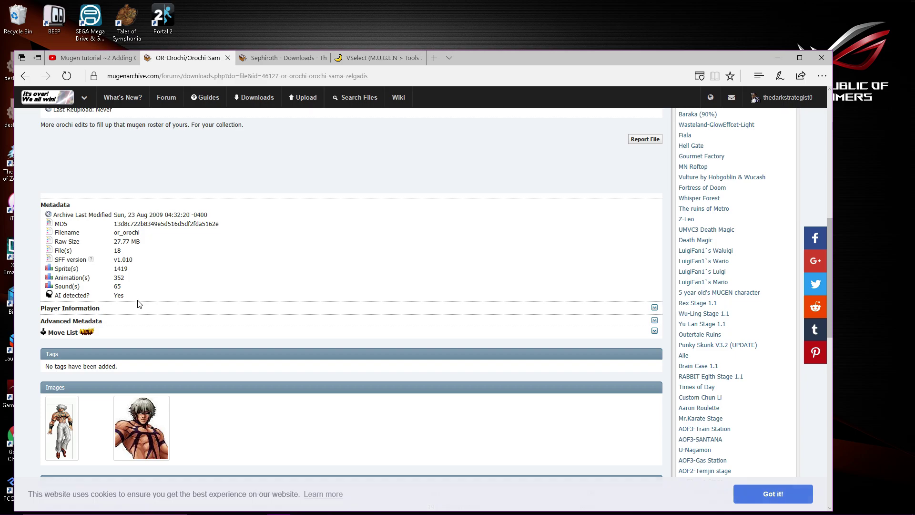
pyautogui.scroll(-1, 140, 304)
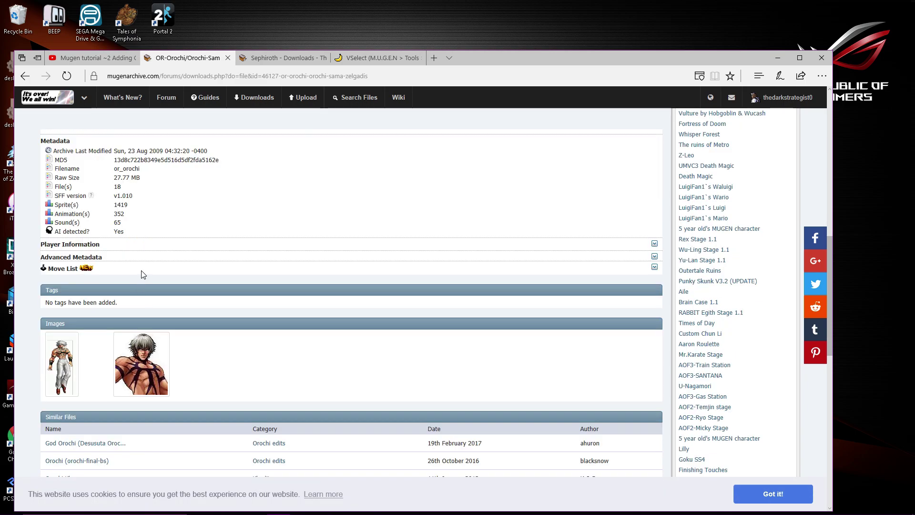
pyautogui.scroll(-8, 141, 271)
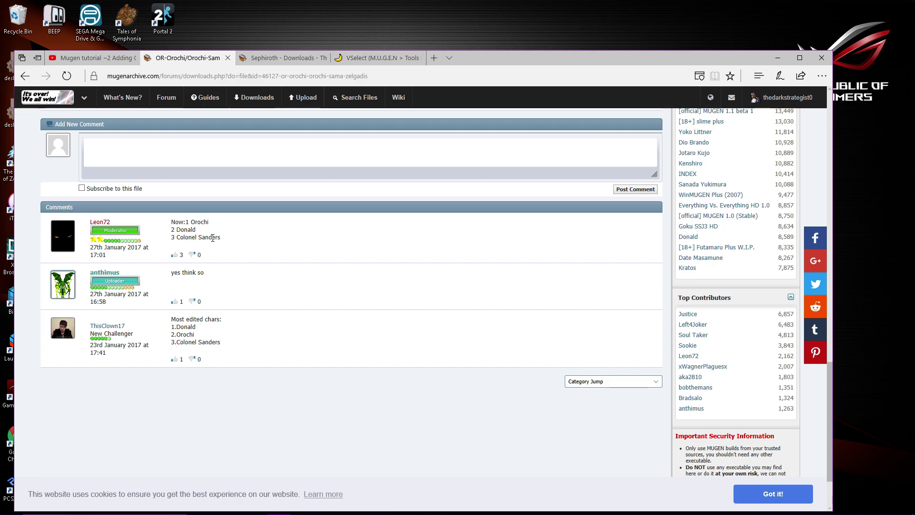
pyautogui.scroll(10, 213, 238)
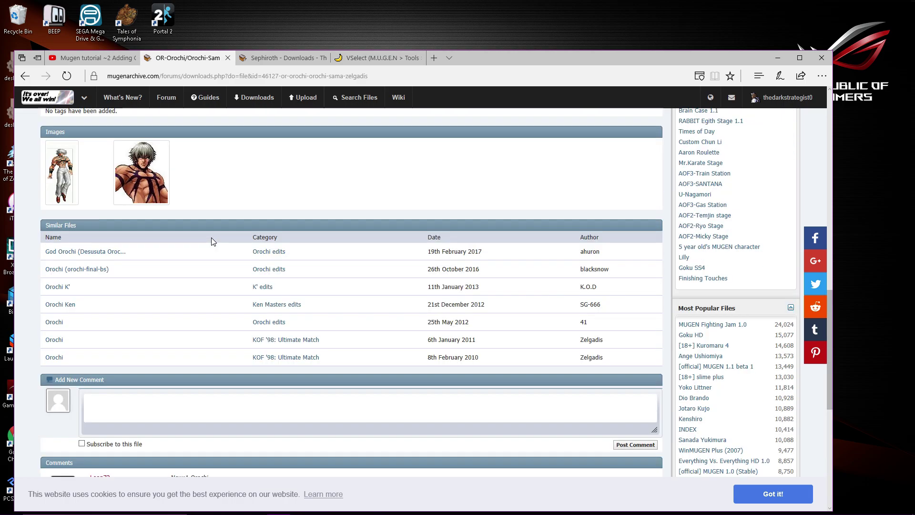
pyautogui.scroll(3, 213, 242)
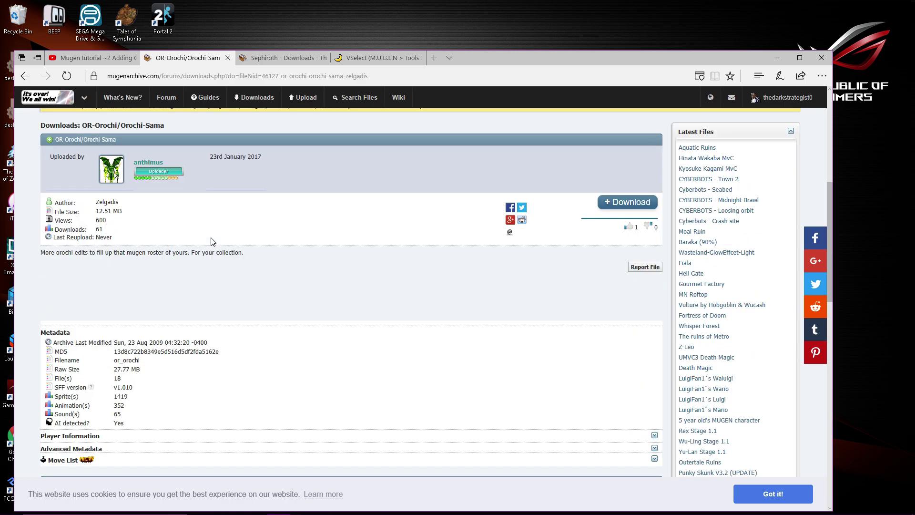
# Step: Download the OR-Orochi/Orochi-Sama character, getting past the ad page and fake Flash Player update prompts, and save or_orochi.rar
pyautogui.click(631, 202)
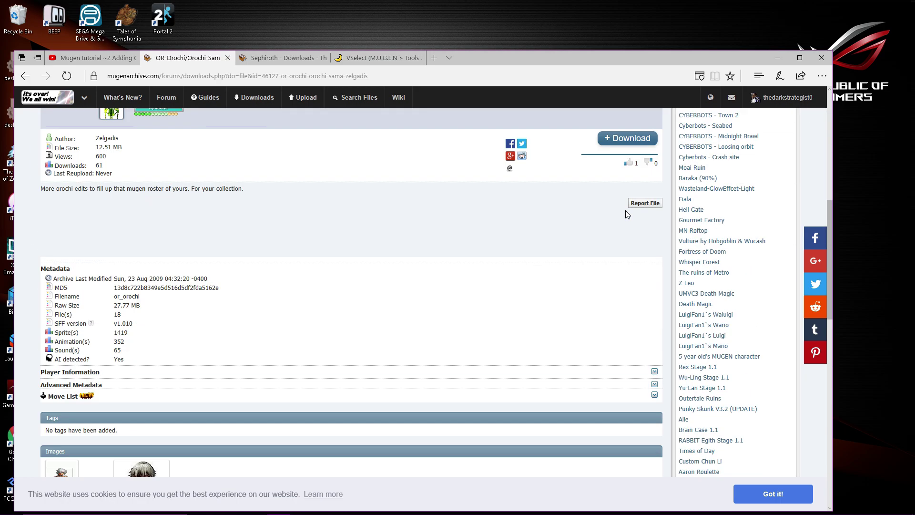
pyautogui.scroll(1, 625, 167)
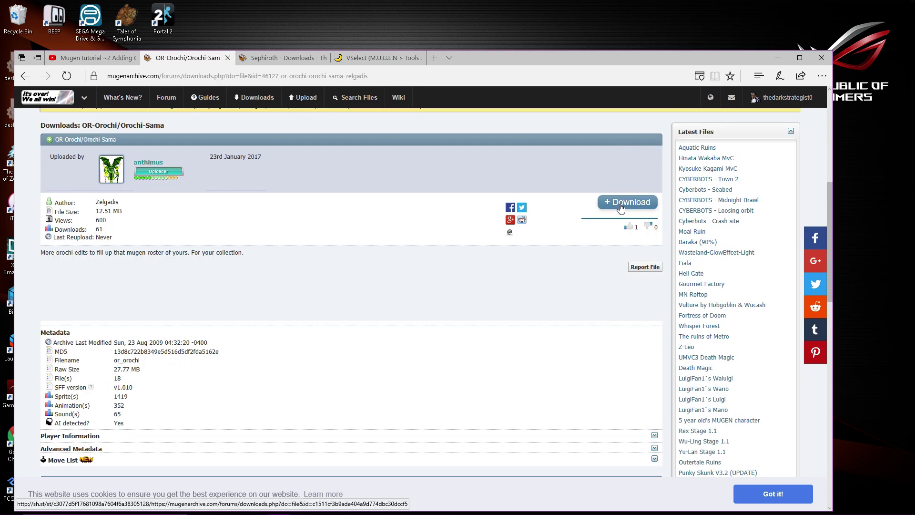
pyautogui.click(622, 204)
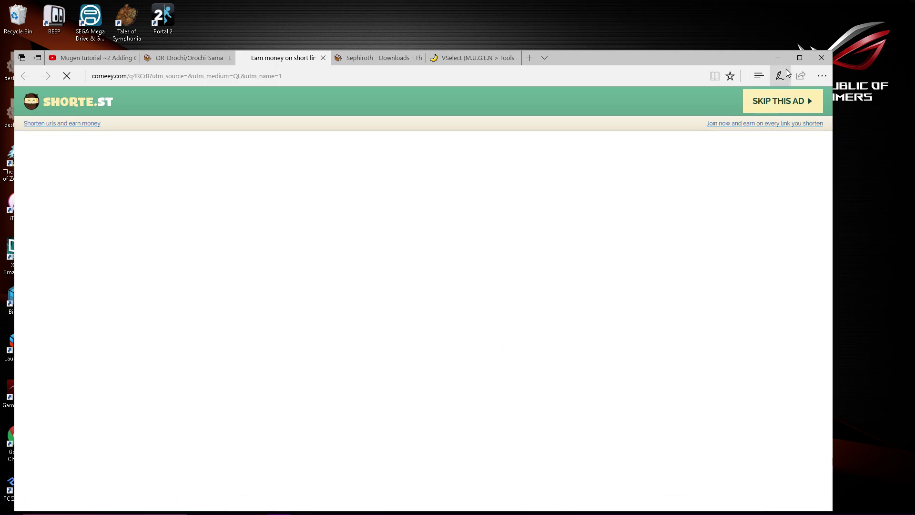
pyautogui.click(800, 58)
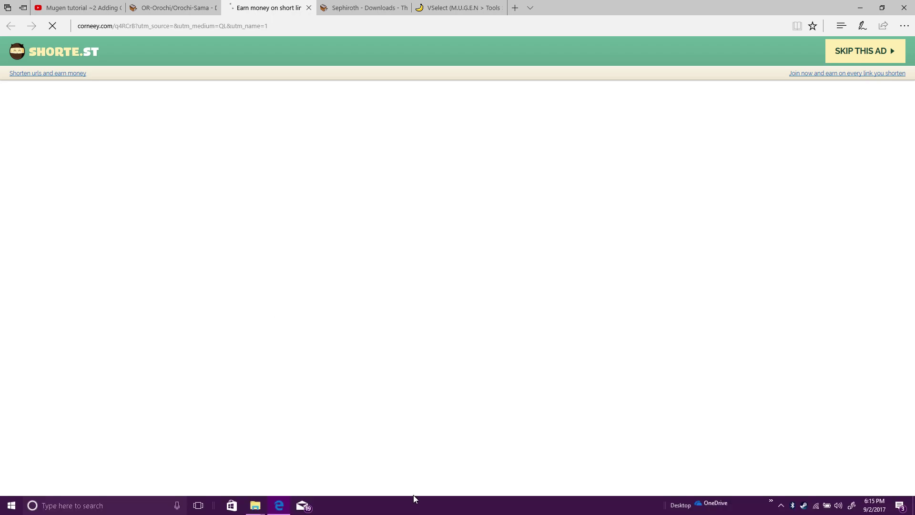
pyautogui.click(867, 58)
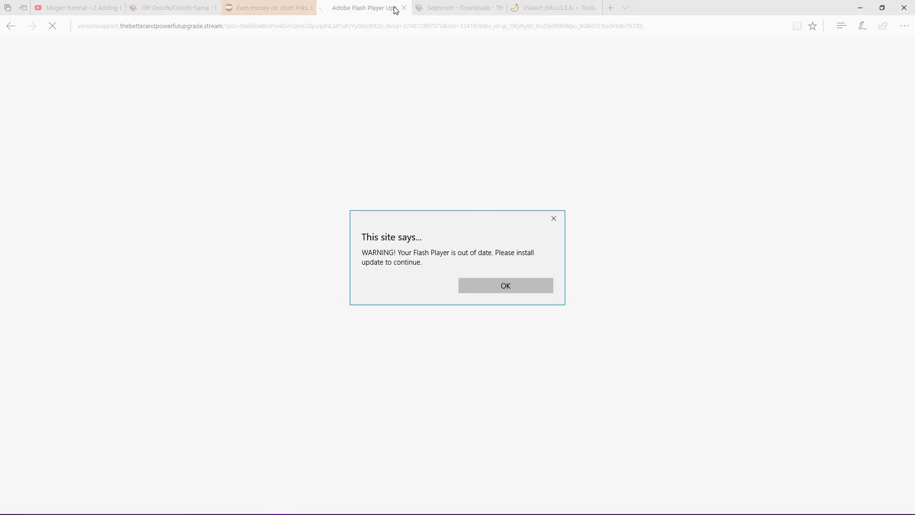
pyautogui.click(554, 218)
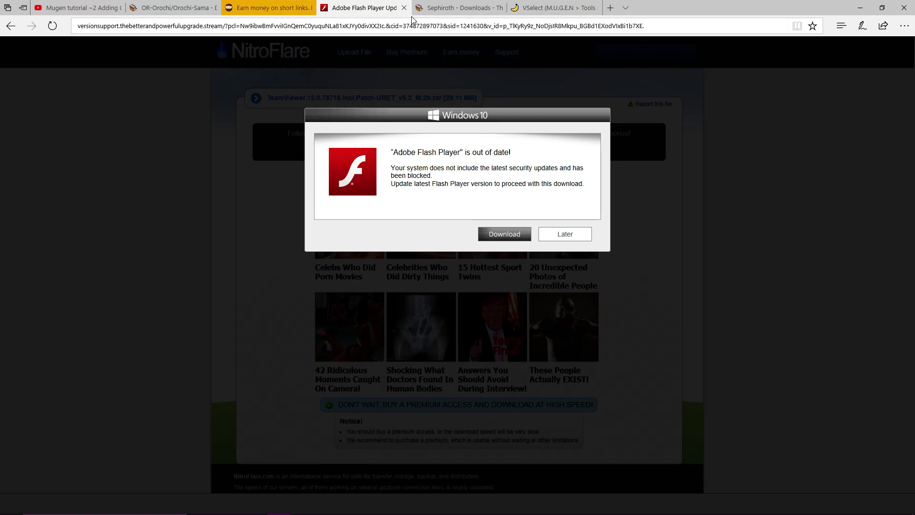
pyautogui.click(447, 308)
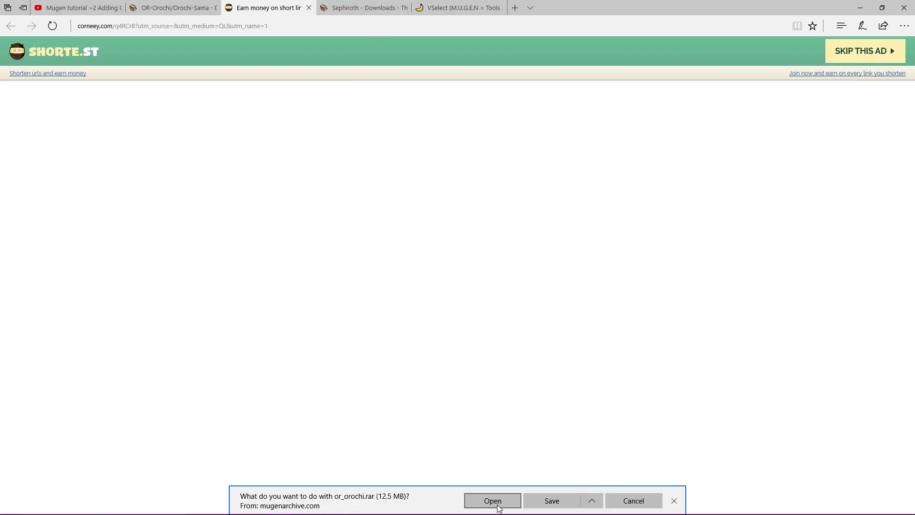
pyautogui.click(544, 502)
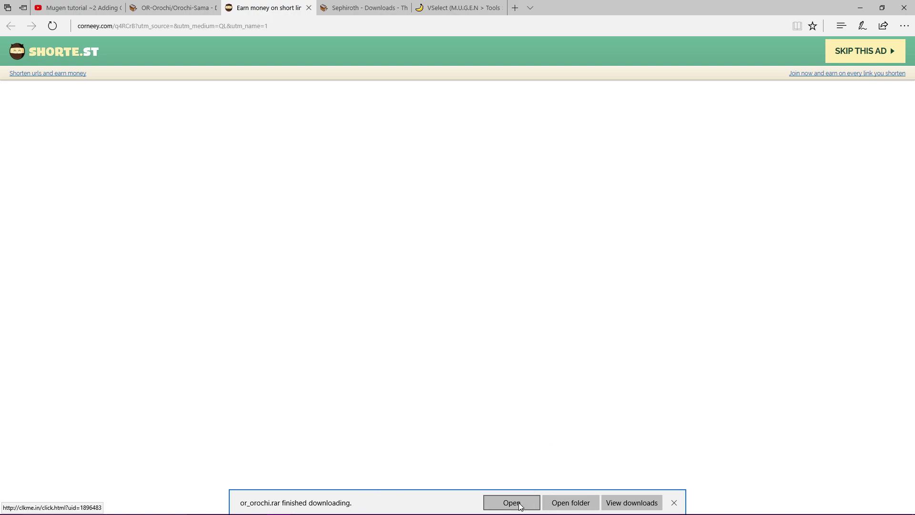
# Step: Show or_orochi.rar in its download folder, open the archive in WinRAR and dismiss the licence purchase reminder
pyautogui.click(563, 505)
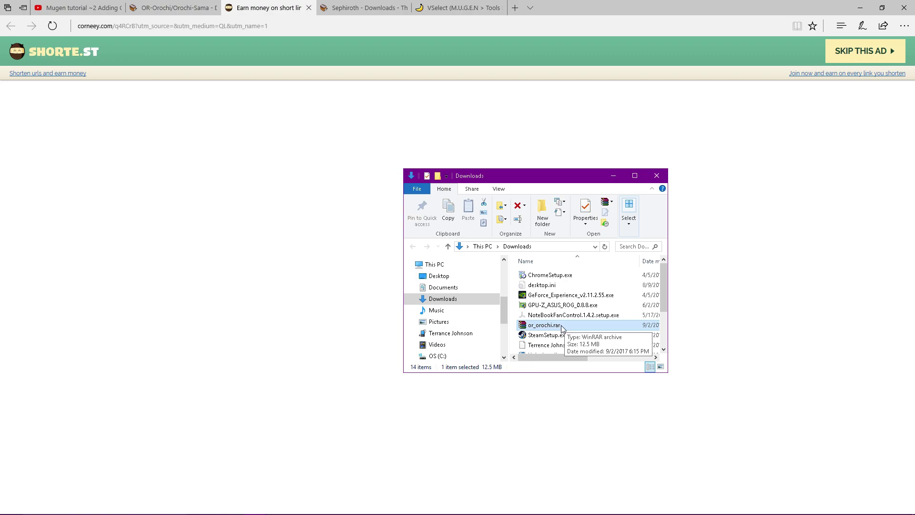
pyautogui.click(861, 8)
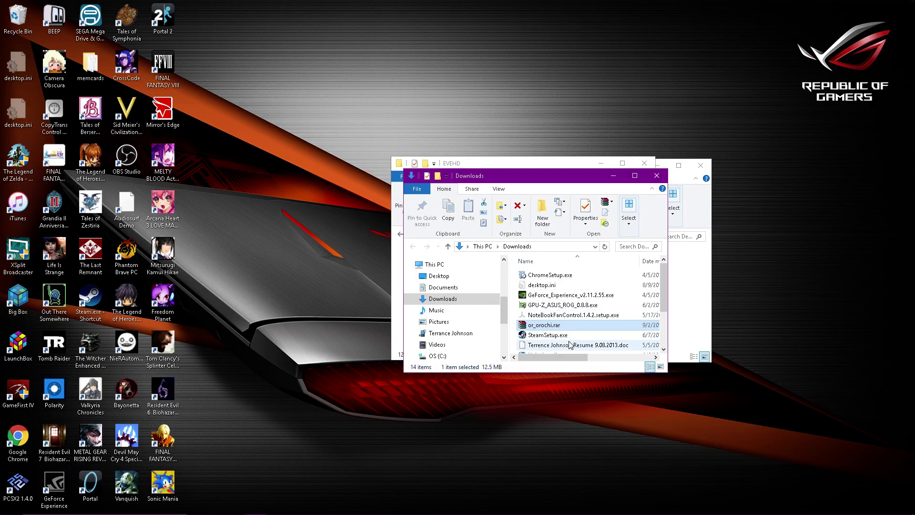
pyautogui.doubleClick(548, 325)
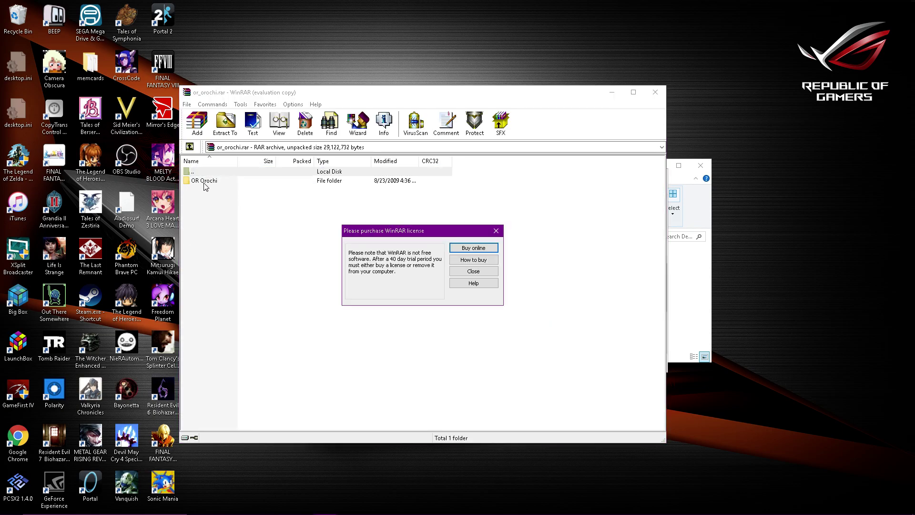
pyautogui.click(473, 270)
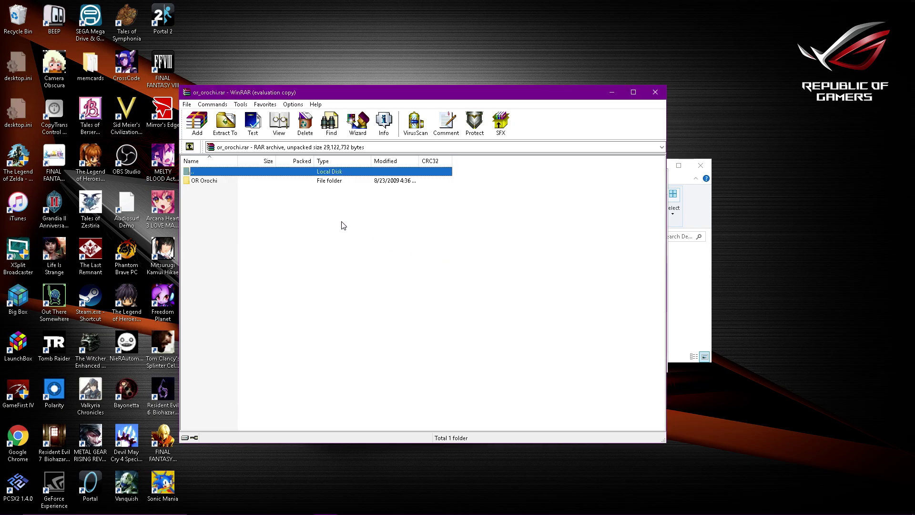
# Step: Extract the OR Orochi folder into the chars folder of Mugen on the Data (L:) drive, and close the archive
pyautogui.click(212, 181)
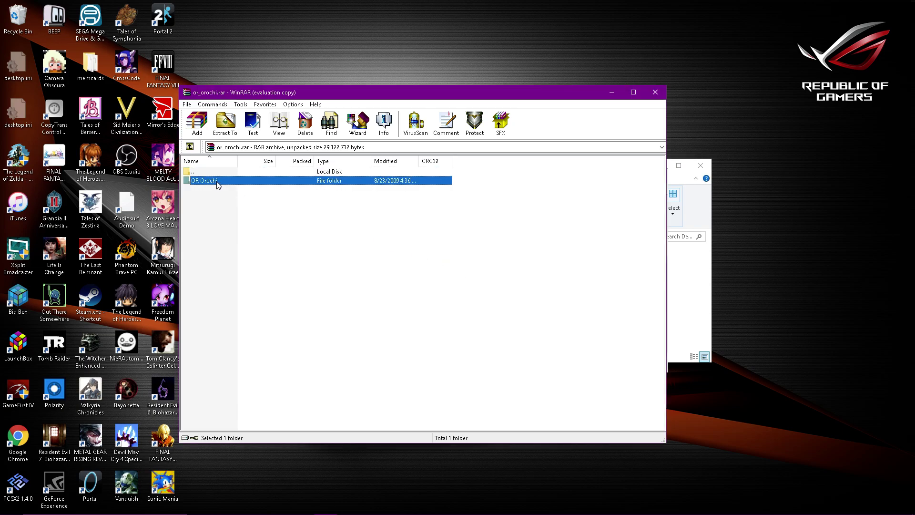
pyautogui.click(232, 134)
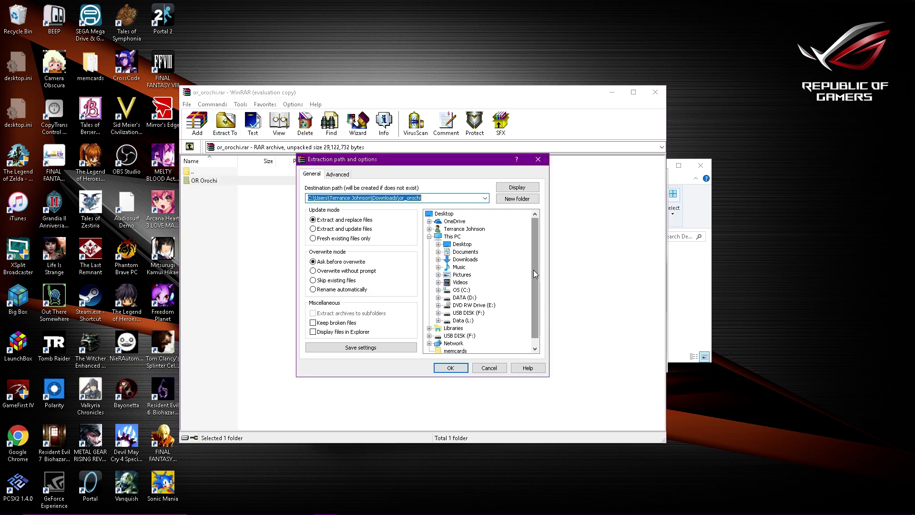
pyautogui.scroll(-1, 515, 309)
pyautogui.click(444, 314)
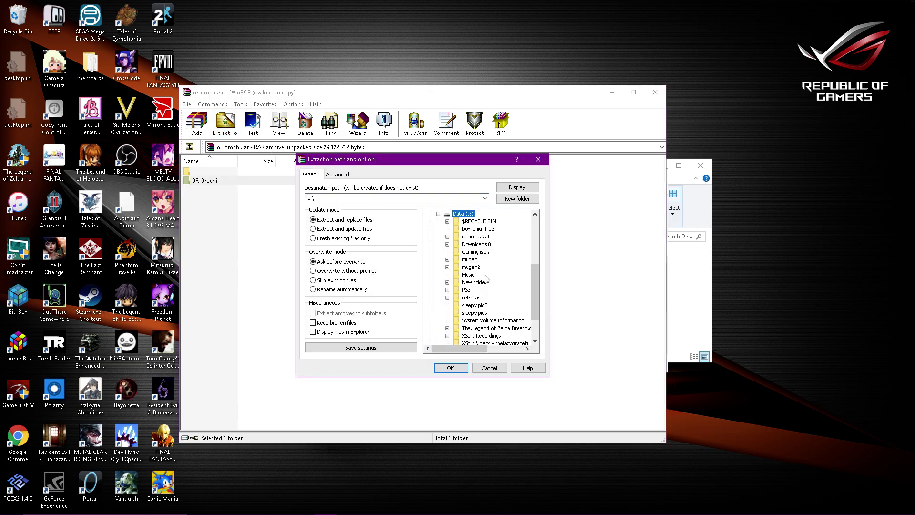
pyautogui.click(465, 261)
pyautogui.click(447, 260)
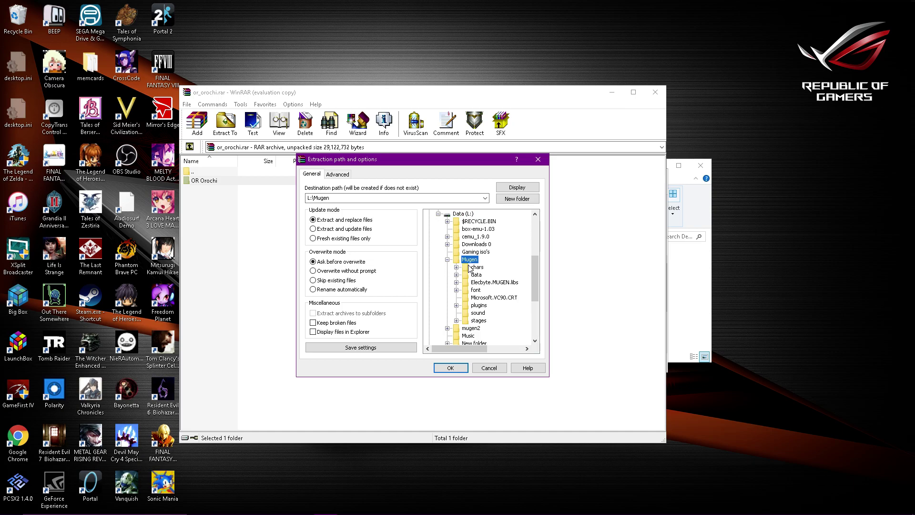
pyautogui.click(470, 267)
pyautogui.click(451, 368)
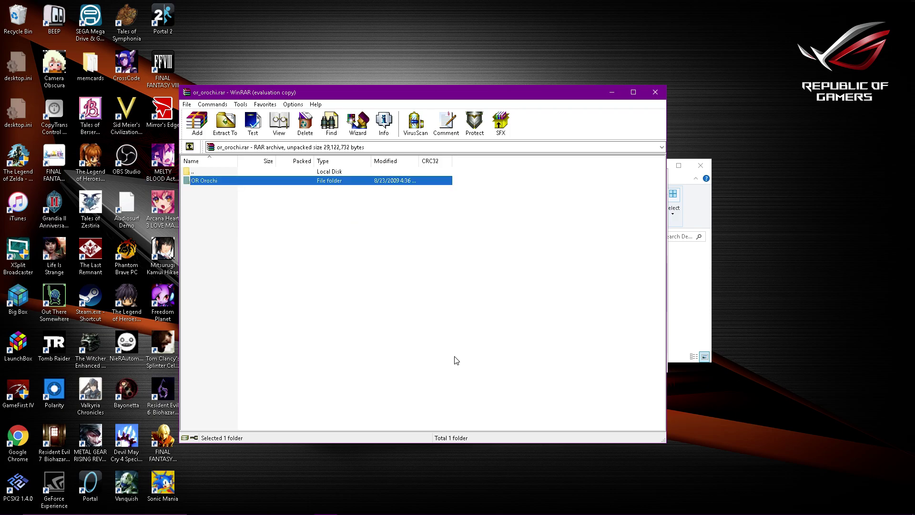
pyautogui.click(652, 95)
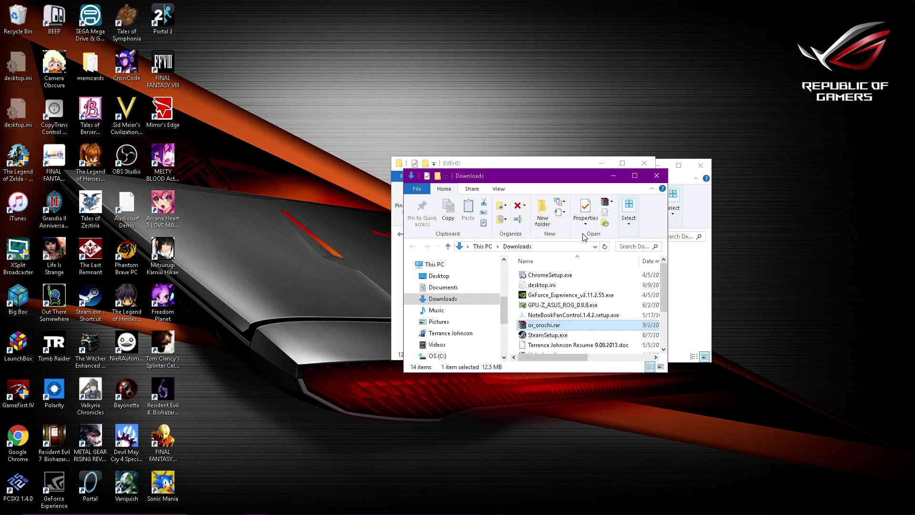
# Step: Delete or_orochi.rar from the Downloads folder and close that folder window
pyautogui.rightClick(557, 328)
pyautogui.click(579, 296)
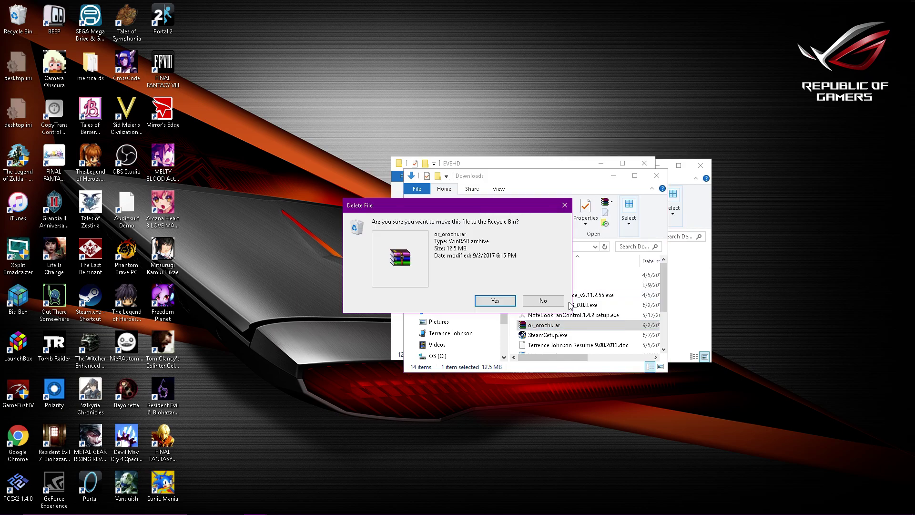
pyautogui.click(495, 301)
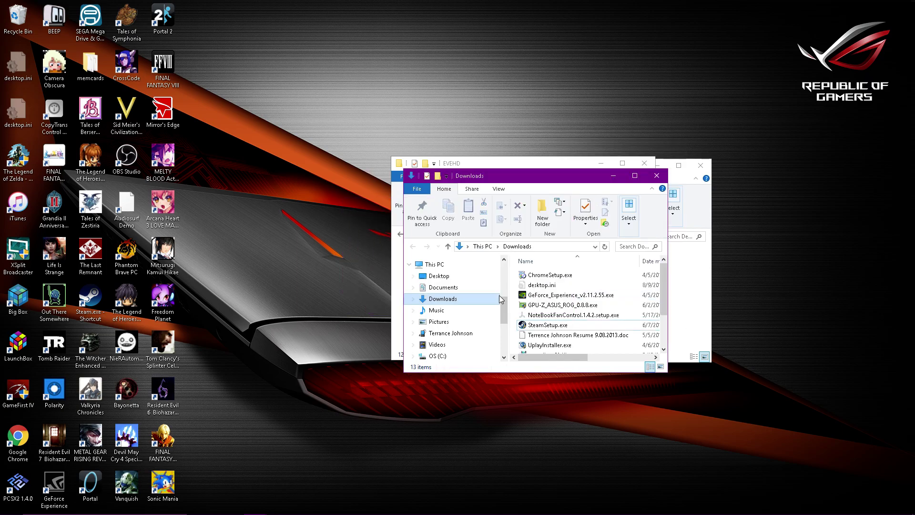
pyautogui.click(656, 176)
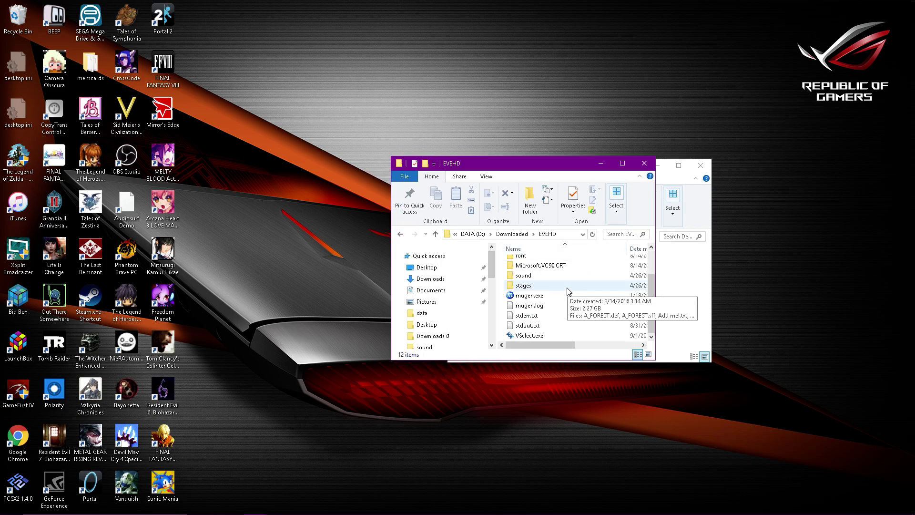
# Step: Launch VSelect.exe from the EVEHD folder, dismiss its image format error and move its window clear of the desktop icons
pyautogui.moveTo(539, 165); pyautogui.dragTo(501, 154)
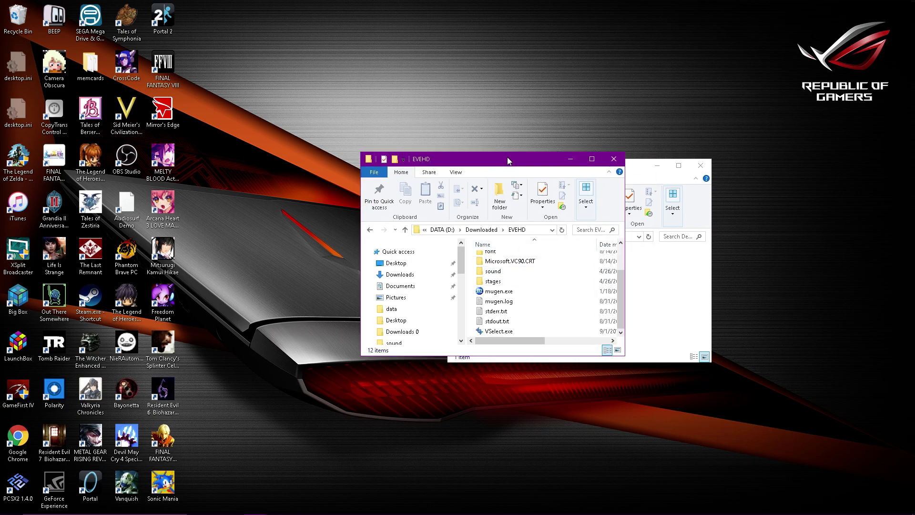
pyautogui.doubleClick(501, 328)
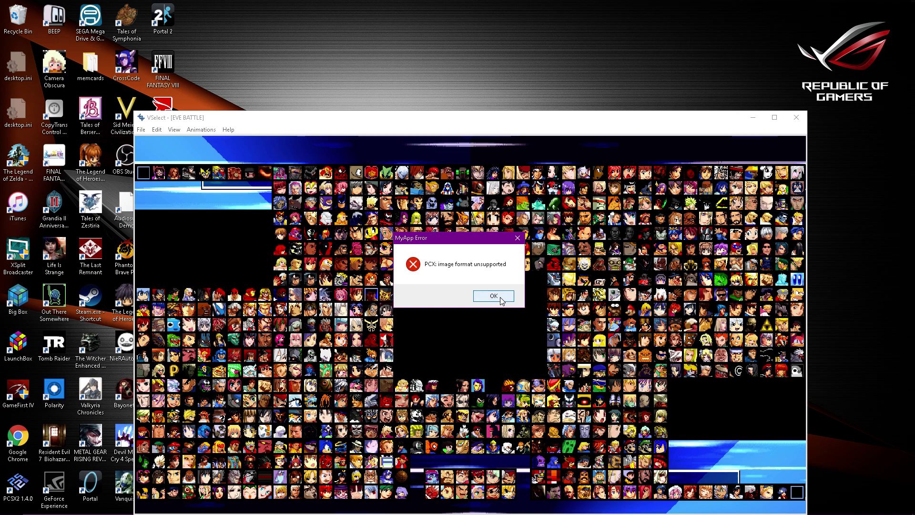
pyautogui.click(501, 298)
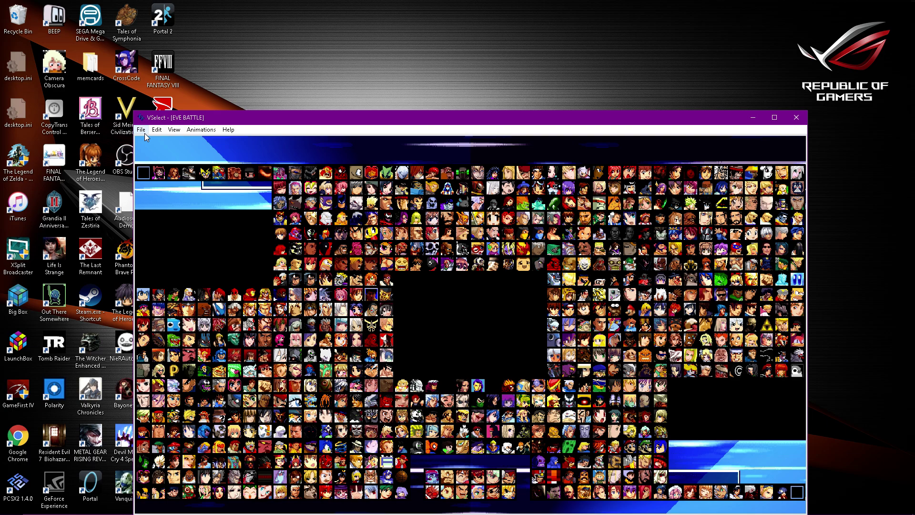
pyautogui.moveTo(437, 120); pyautogui.dragTo(483, 114)
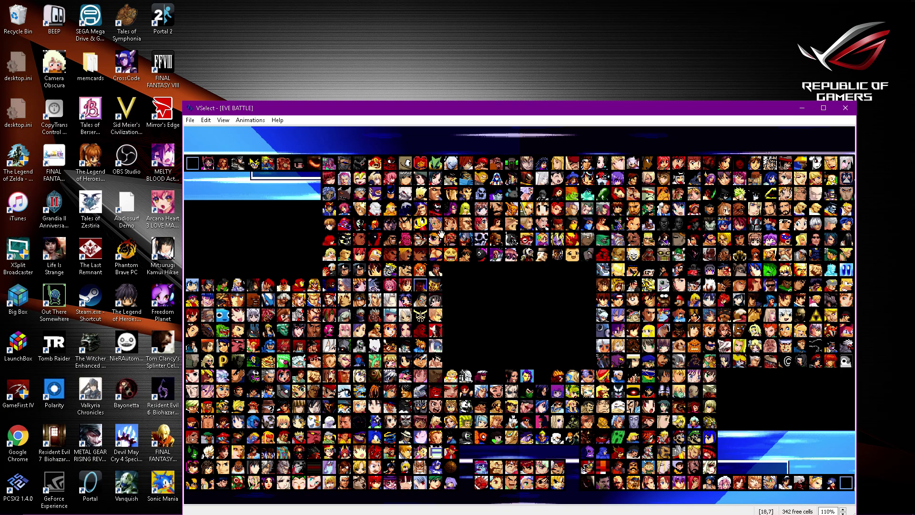
# Step: Open the VSelect program options on the General settings and shift the dialog slightly
pyautogui.click(190, 121)
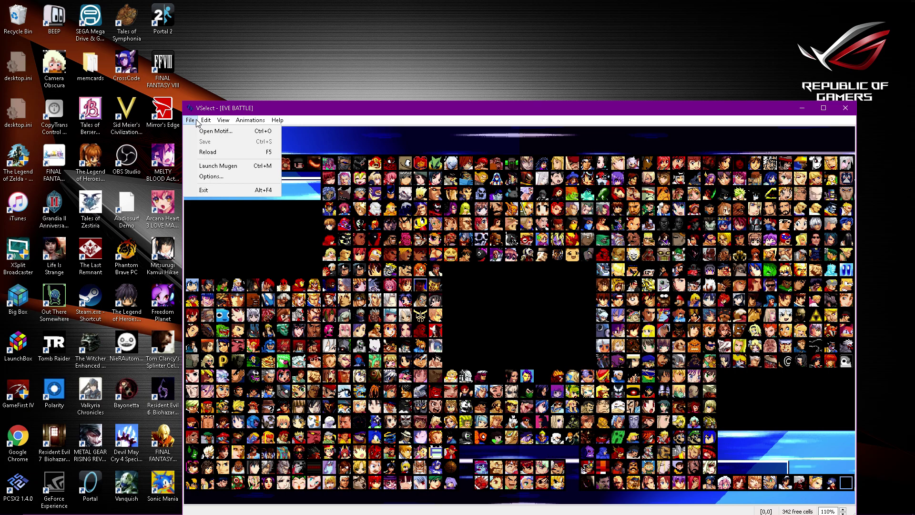
pyautogui.moveTo(225, 122)
pyautogui.moveTo(193, 124)
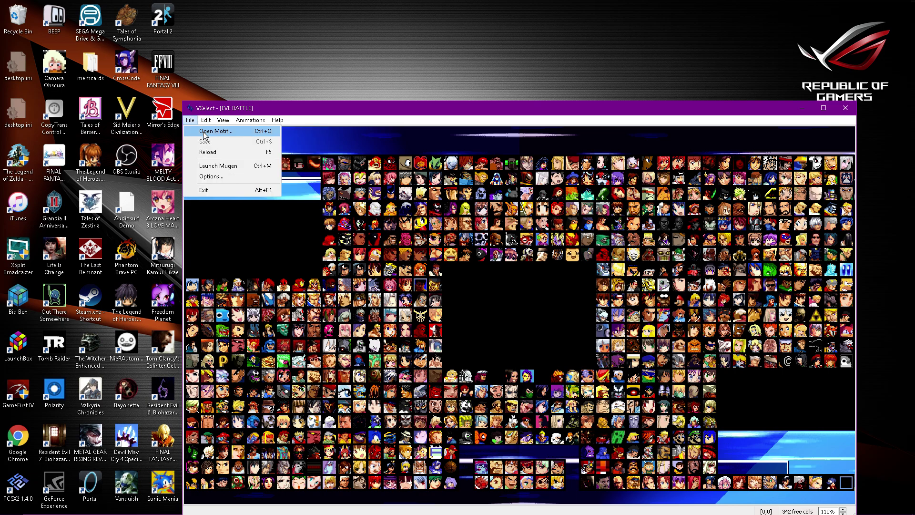
pyautogui.click(216, 178)
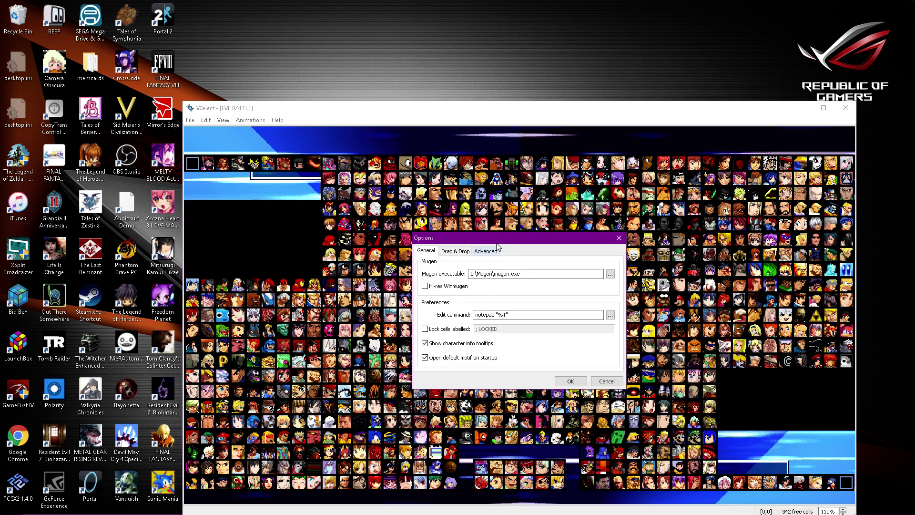
pyautogui.moveTo(499, 238); pyautogui.dragTo(447, 234)
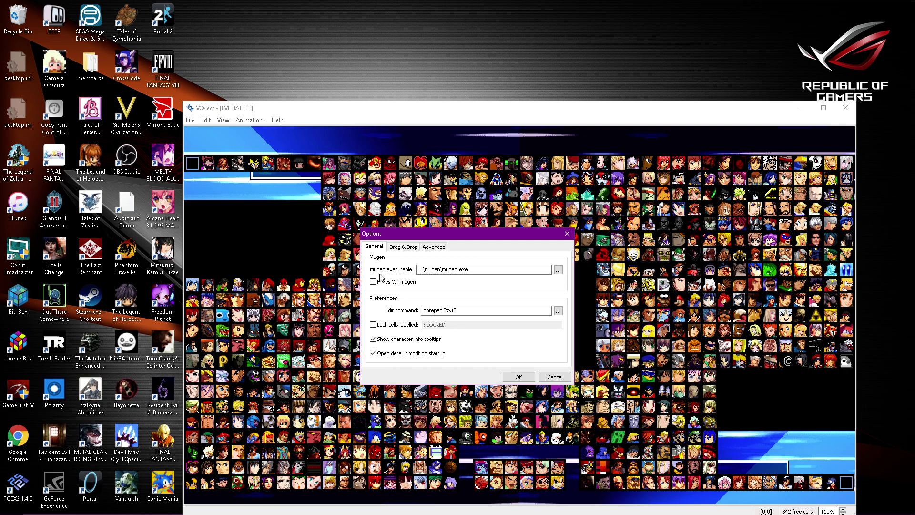
# Step: Set the Mugen executable to L:\mugen2\mugen\mugen.exe and apply the options
pyautogui.click(559, 270)
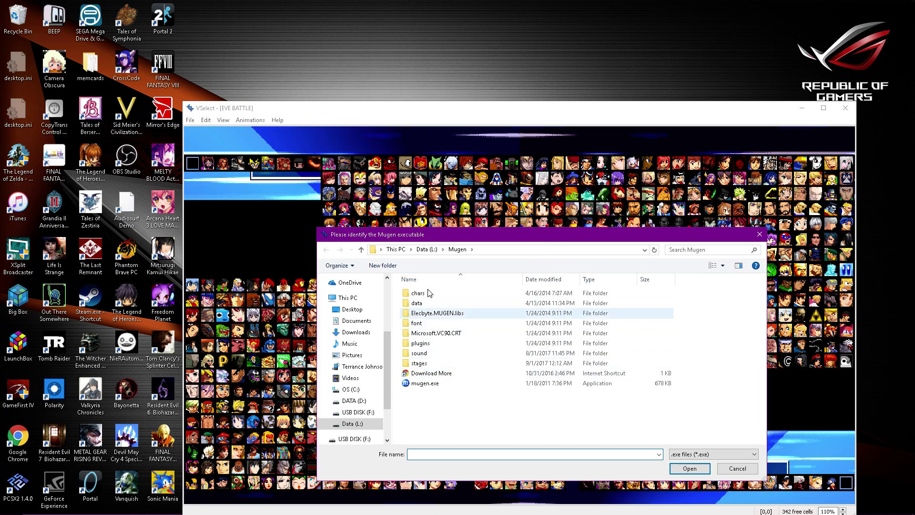
pyautogui.moveTo(520, 236)
pyautogui.mouseDown()
pyautogui.moveTo(482, 232)
pyautogui.moveTo(509, 228)
pyautogui.mouseUp()
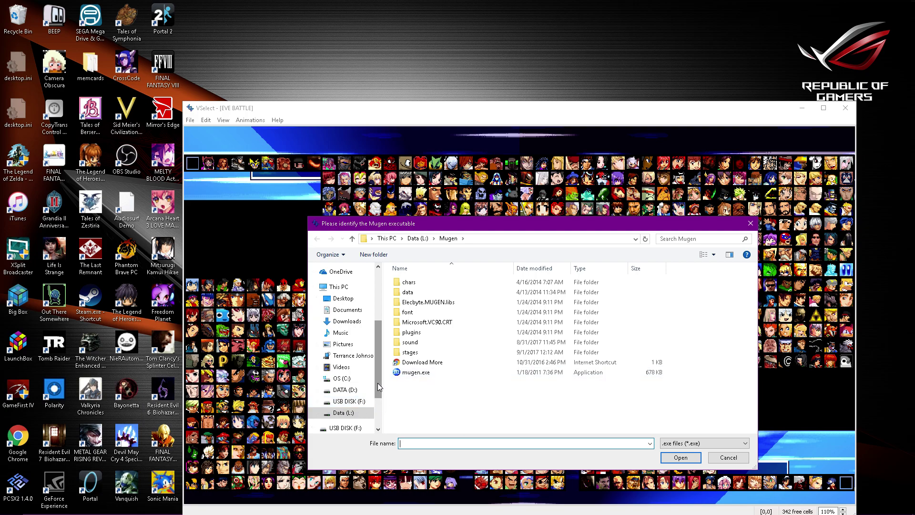
pyautogui.moveTo(377, 382); pyautogui.dragTo(377, 410)
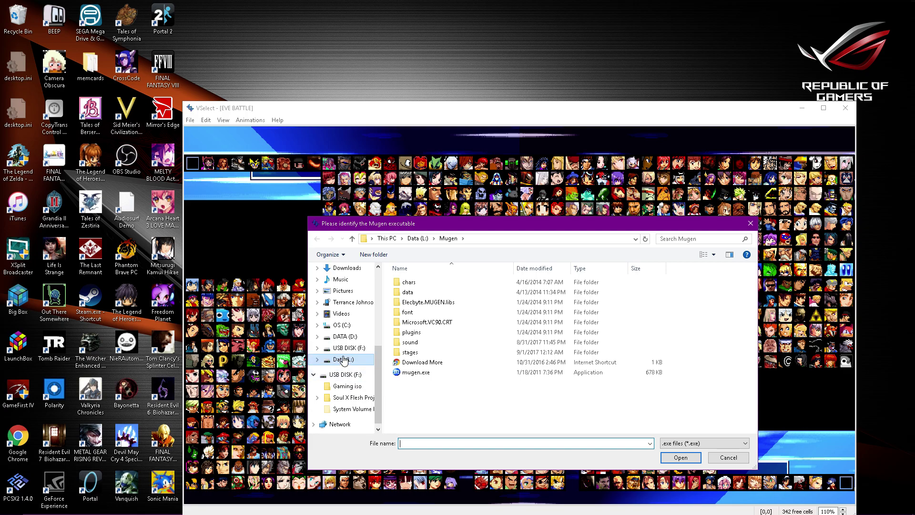
pyautogui.click(343, 360)
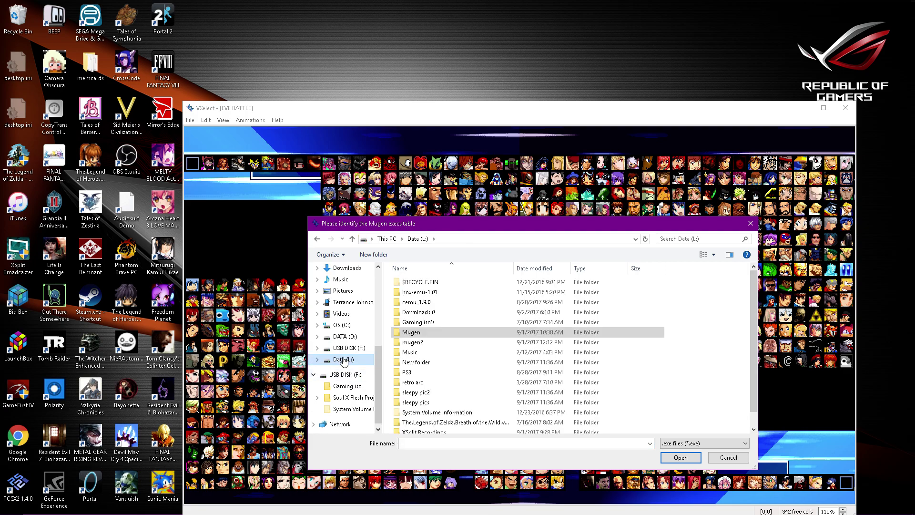
pyautogui.doubleClick(412, 342)
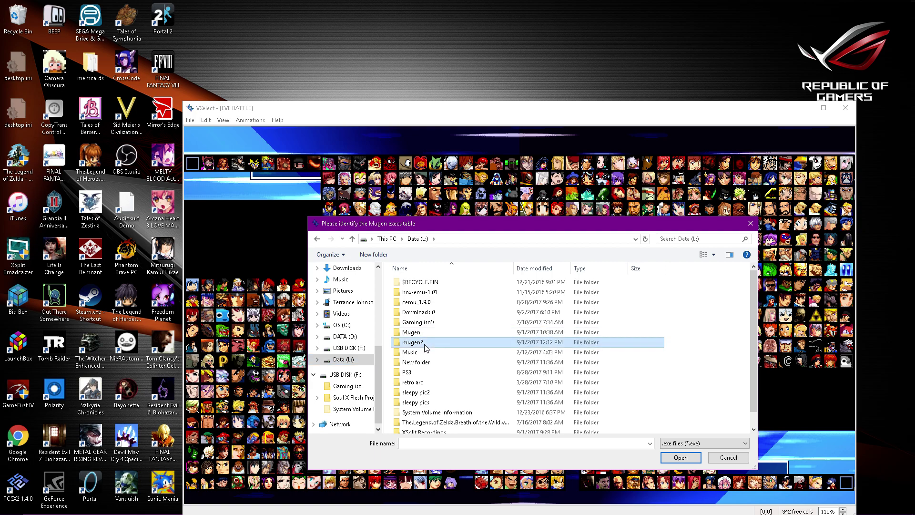
pyautogui.doubleClick(410, 282)
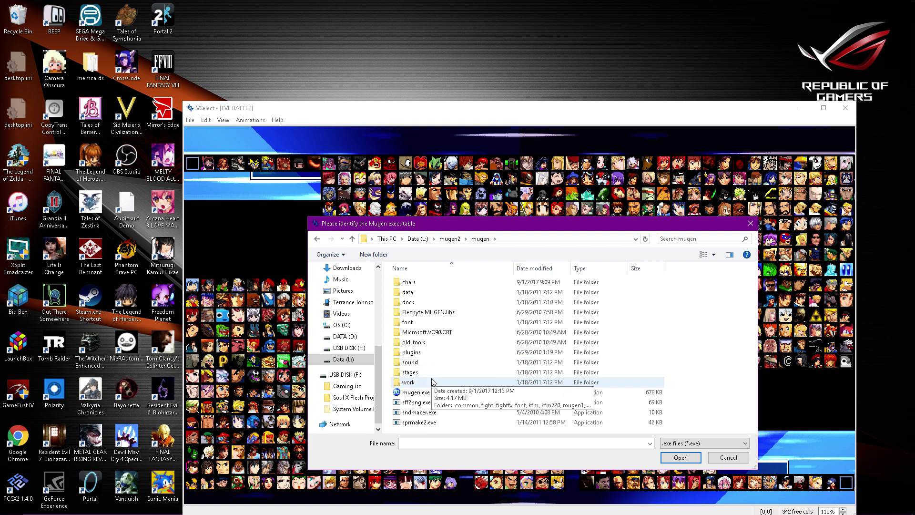
pyautogui.click(426, 394)
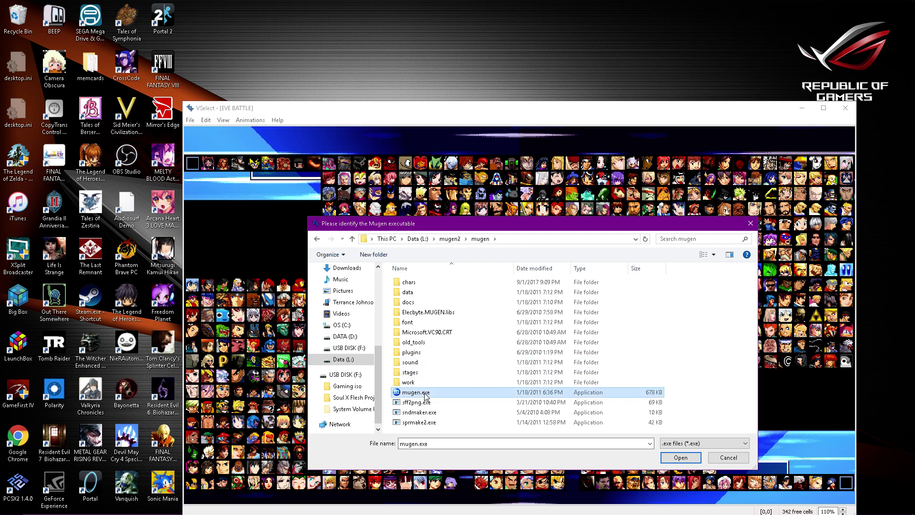
pyautogui.click(685, 460)
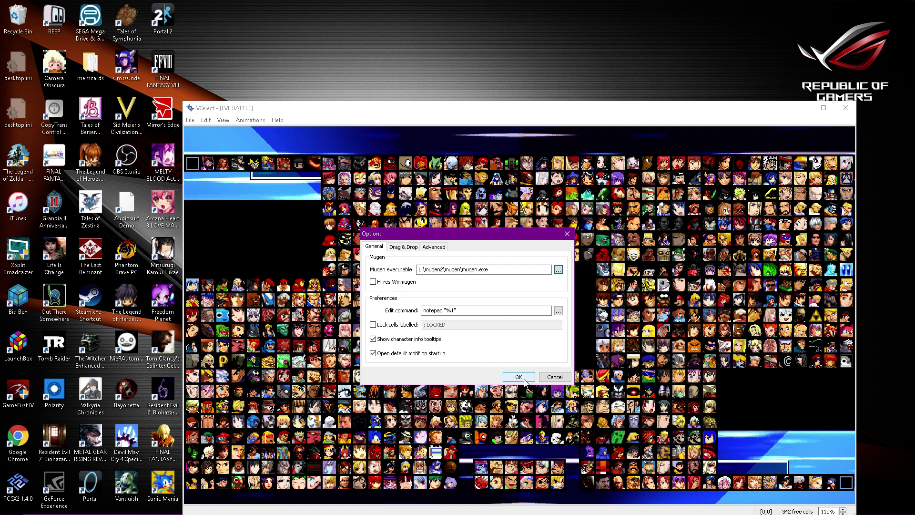
pyautogui.click(443, 271)
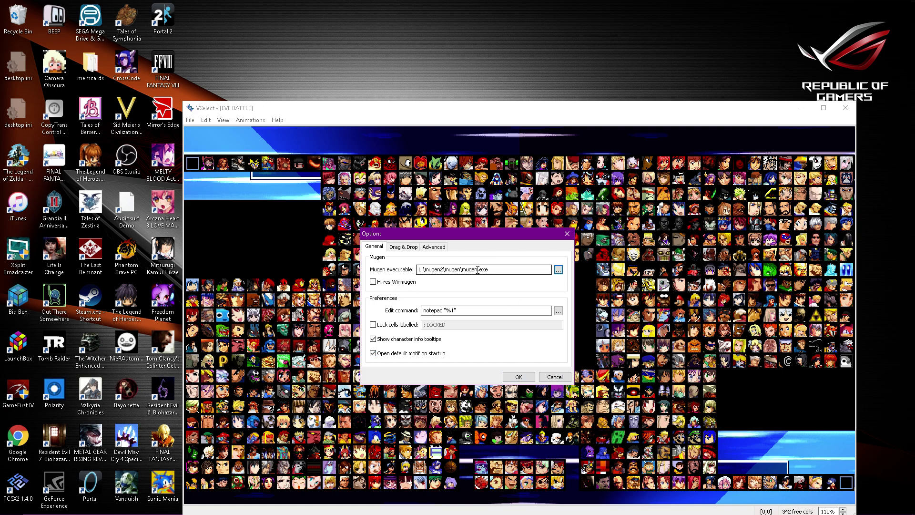
pyautogui.click(518, 377)
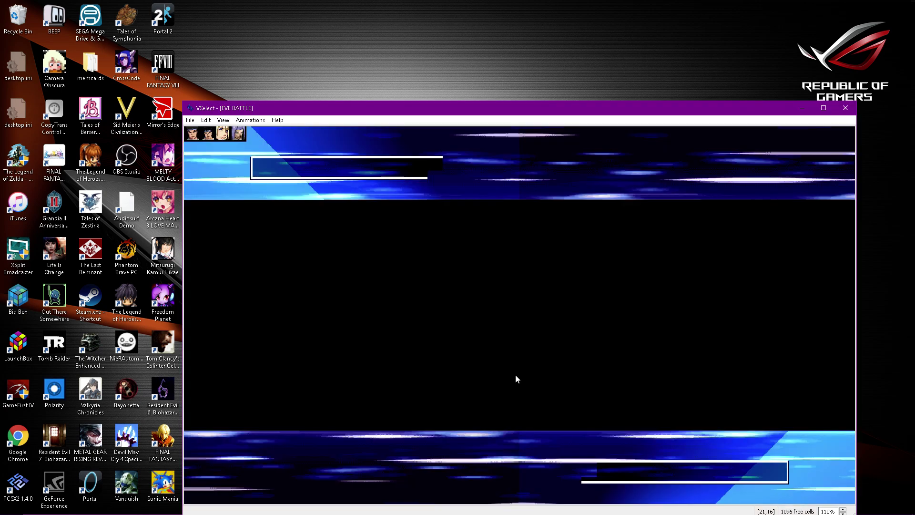
# Step: Start inserting a character in the first empty cell of the select screen and browse to the Mugen chars folder on Data (L:)
pyautogui.moveTo(503, 108); pyautogui.dragTo(511, 133)
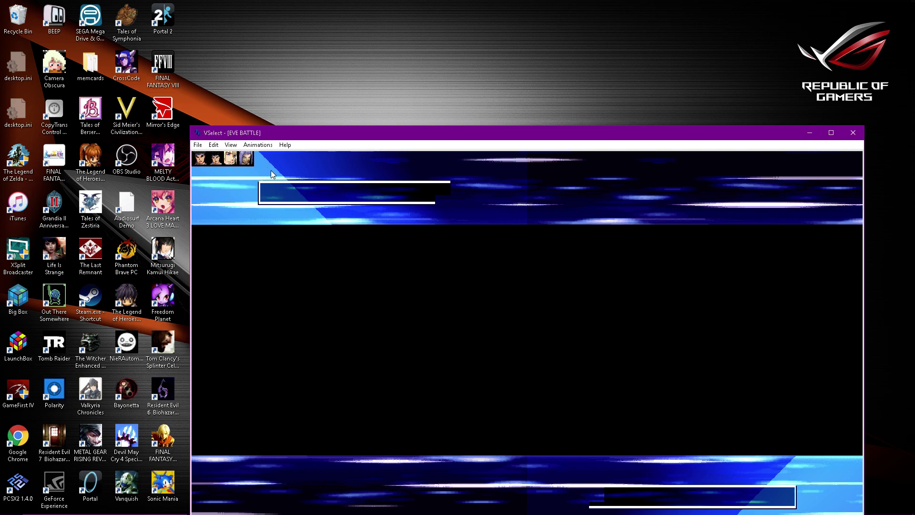
pyautogui.moveTo(306, 134); pyautogui.dragTo(310, 121)
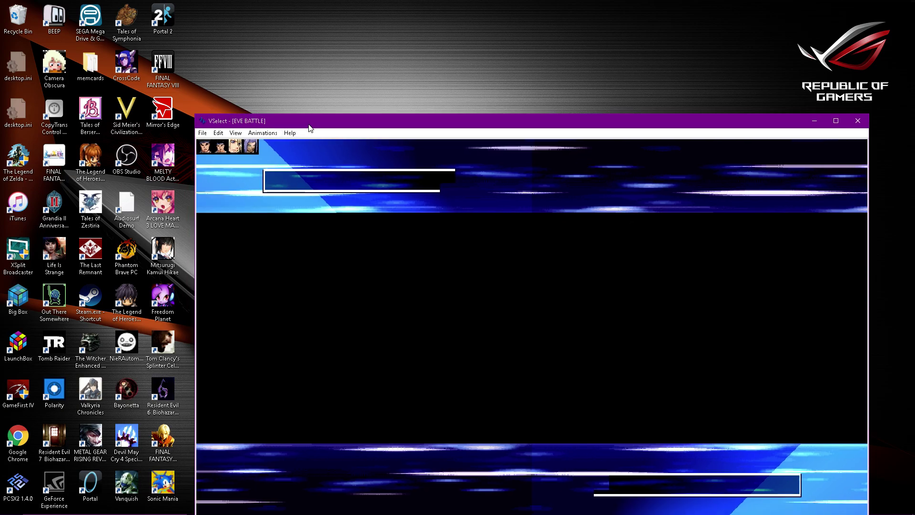
pyautogui.rightClick(267, 149)
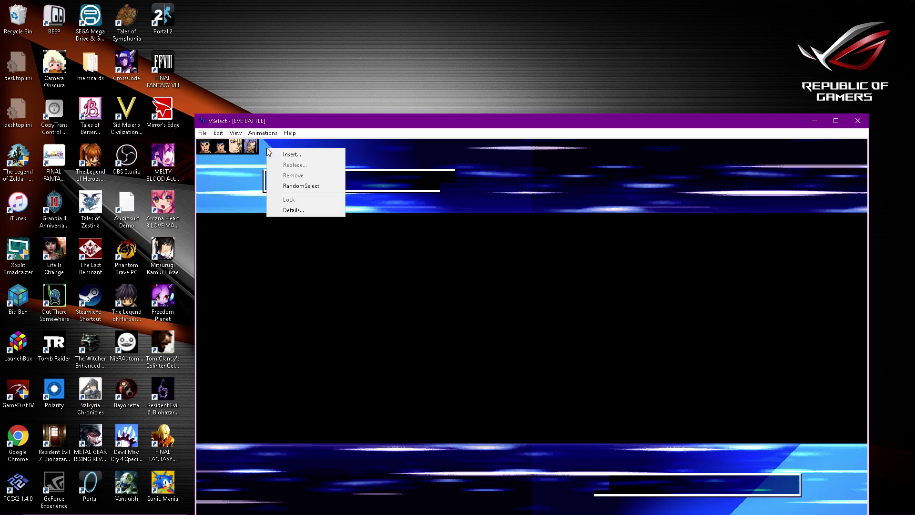
pyautogui.click(292, 155)
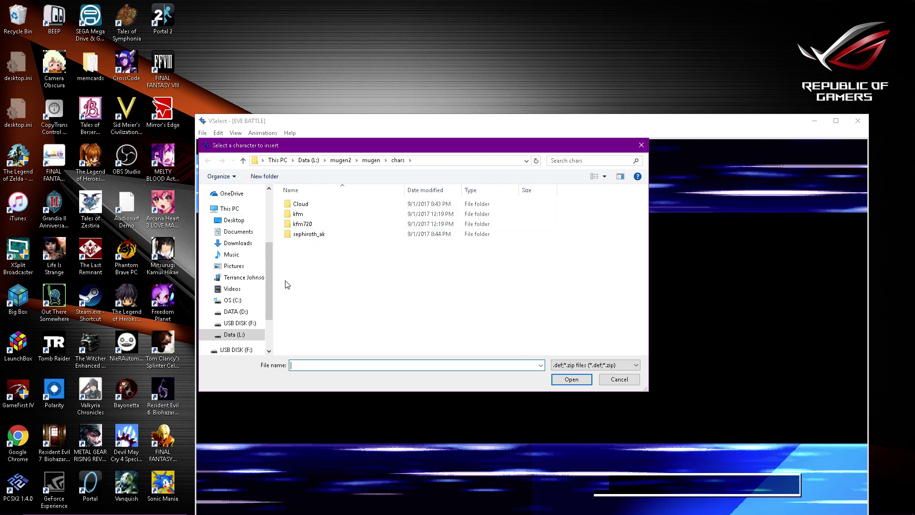
pyautogui.click(242, 337)
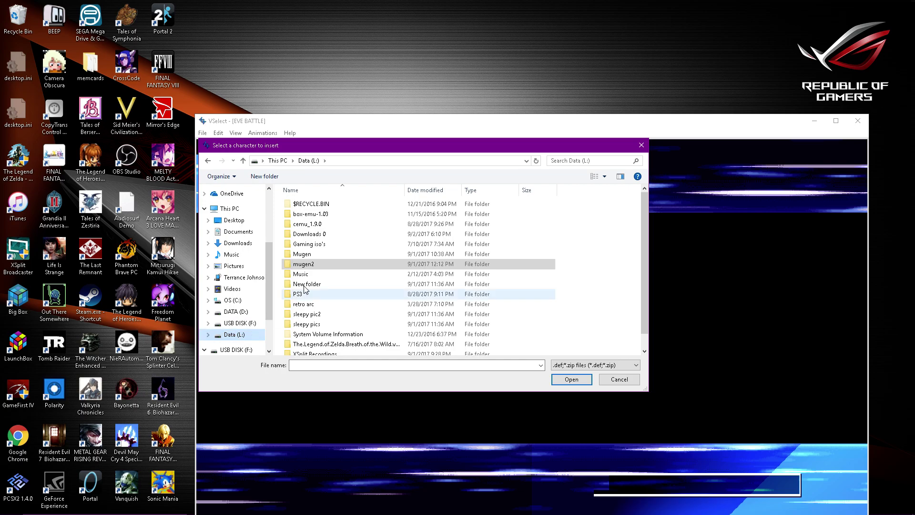
pyautogui.doubleClick(317, 253)
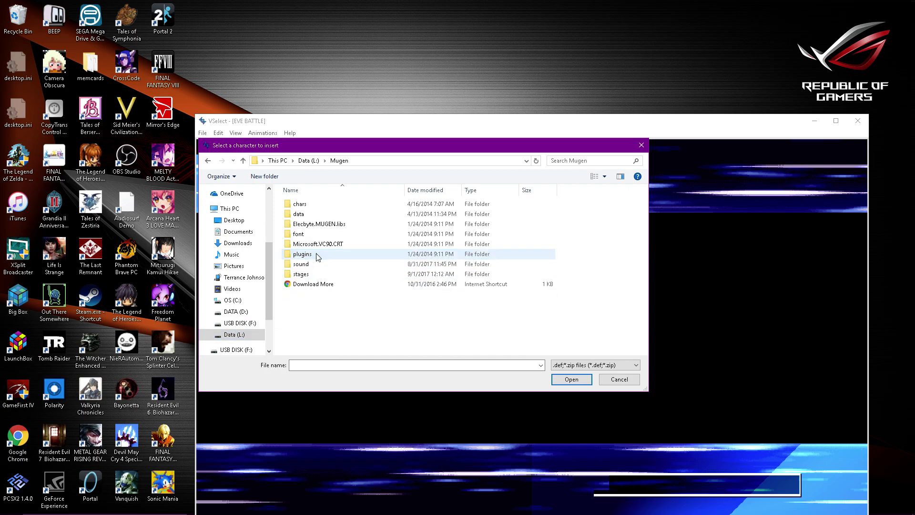
pyautogui.doubleClick(317, 203)
# Step: Find the OR Orochi folder among the characters and insert OR Orochi.def into the select screen
pyautogui.scroll(5, 347, 242)
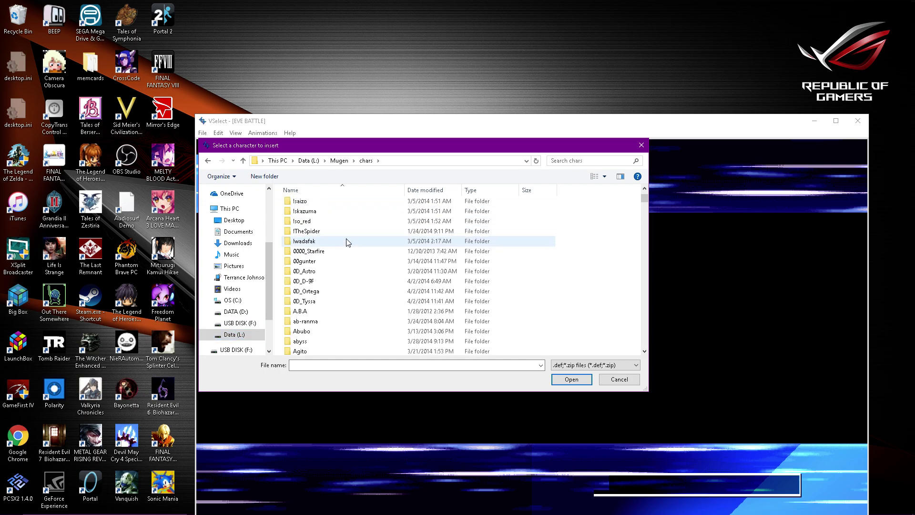
pyautogui.scroll(-3, 347, 242)
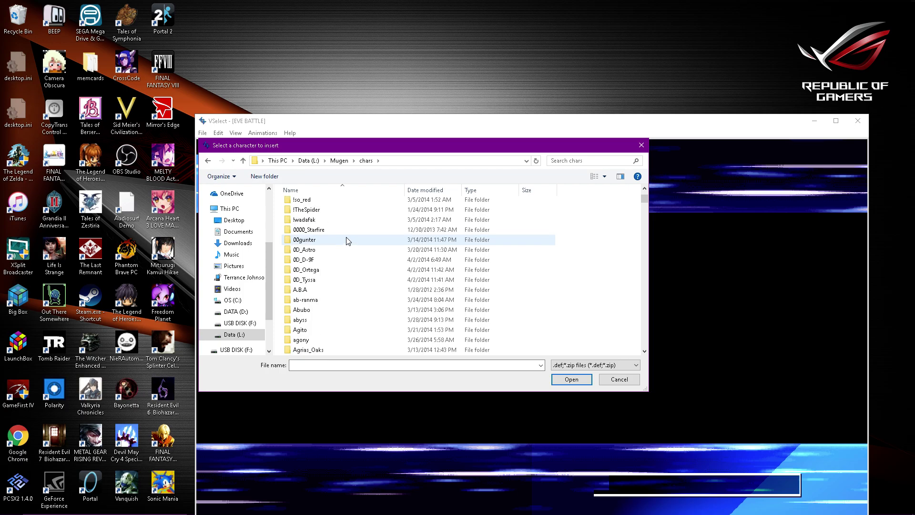
pyautogui.scroll(-8, 348, 240)
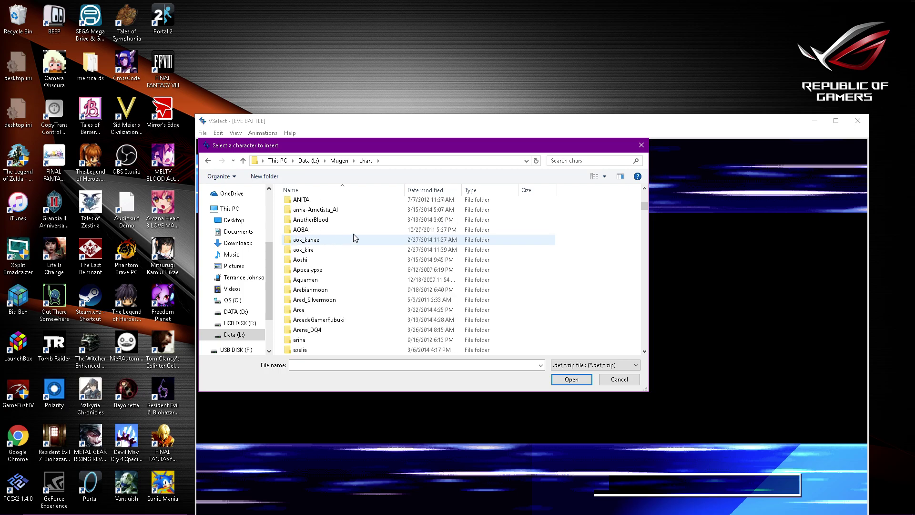
pyautogui.moveTo(643, 205); pyautogui.dragTo(644, 289)
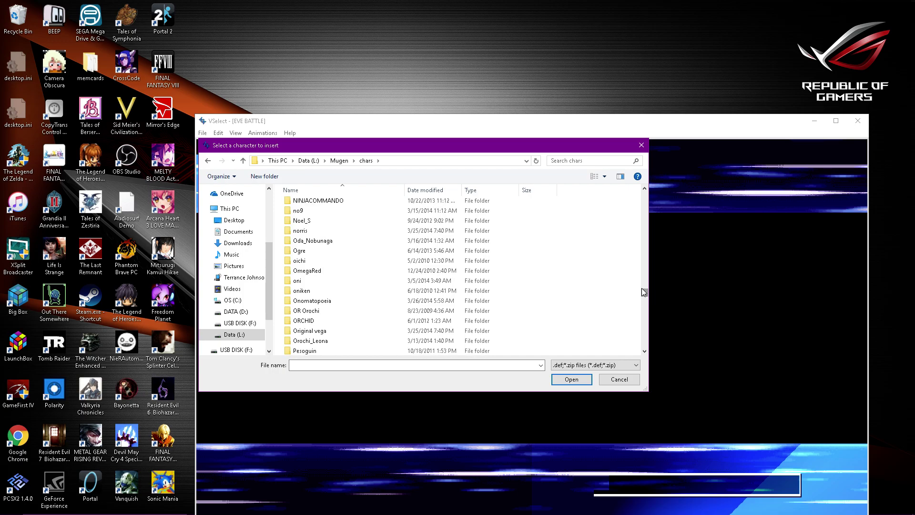
pyautogui.click(314, 312)
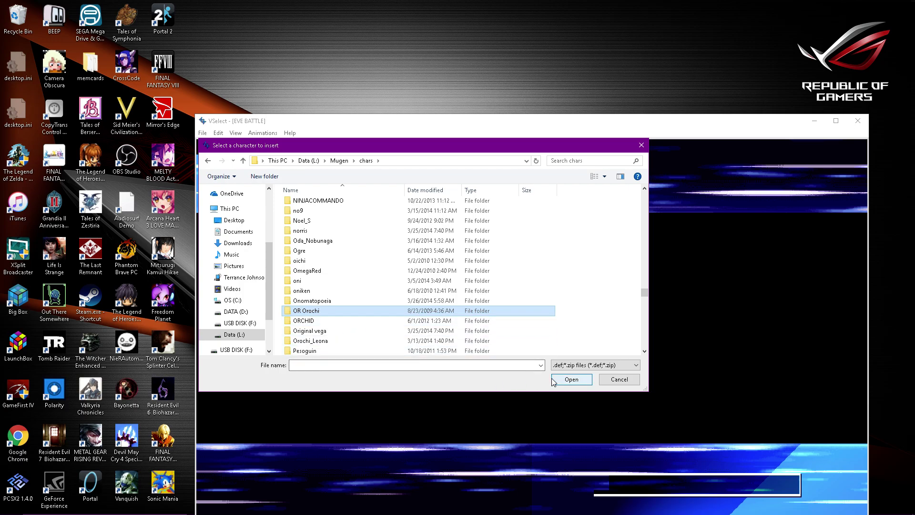
pyautogui.doubleClick(318, 310)
pyautogui.click(332, 215)
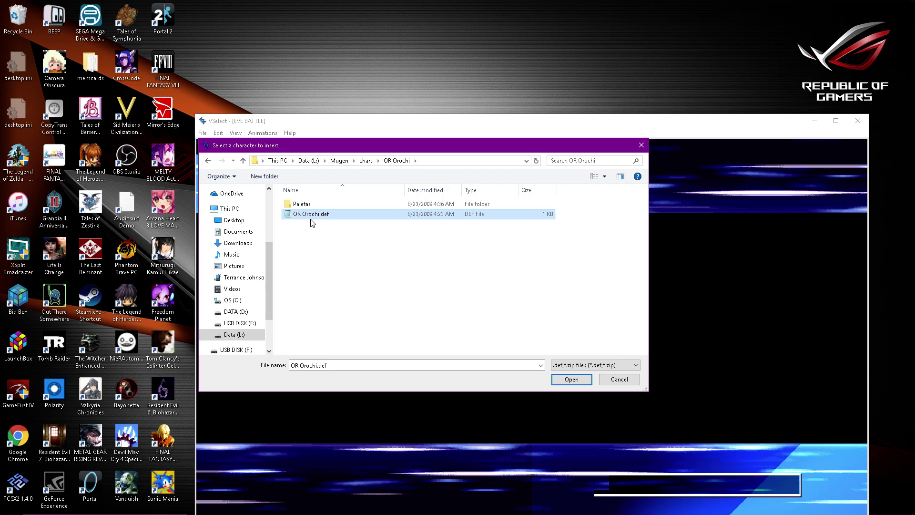
pyautogui.click(208, 160)
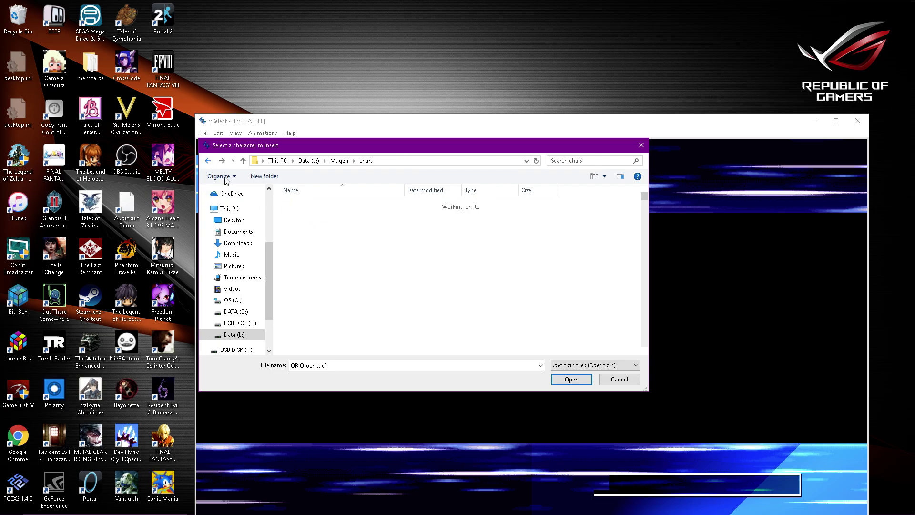
pyautogui.doubleClick(305, 350)
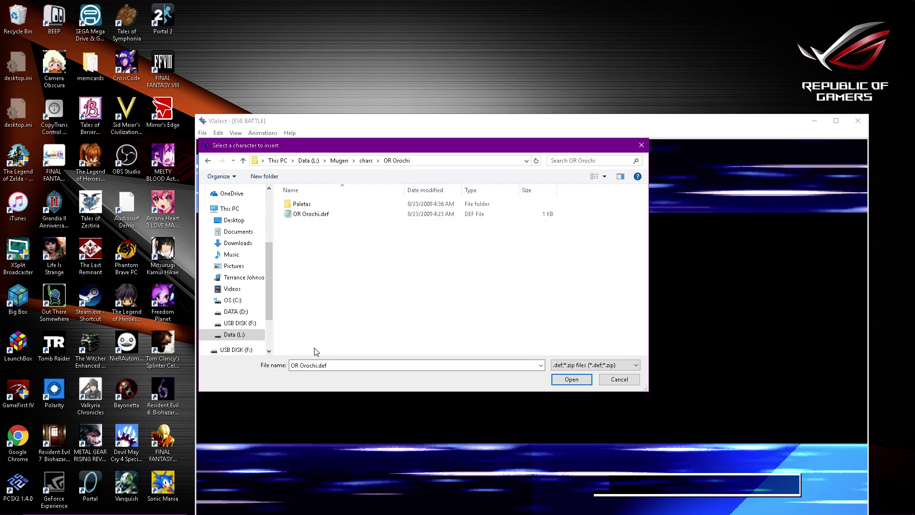
pyautogui.click(318, 215)
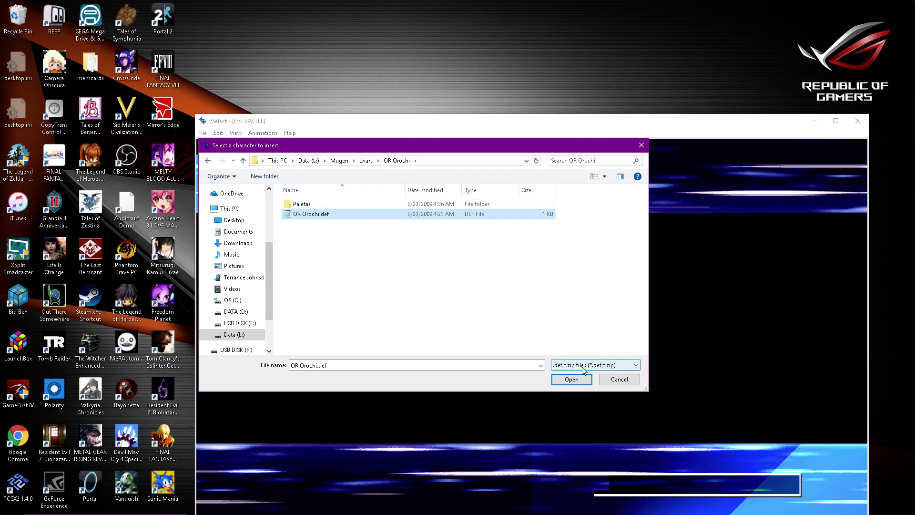
pyautogui.click(571, 382)
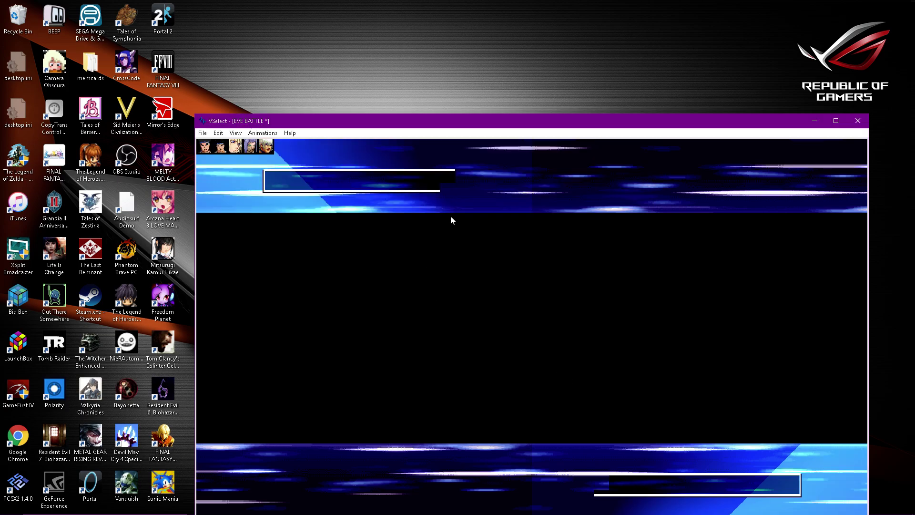
# Step: Save the EVE BATTLE select screen with the added character and reposition the VSelect window
pyautogui.moveTo(274, 148)
pyautogui.click(203, 133)
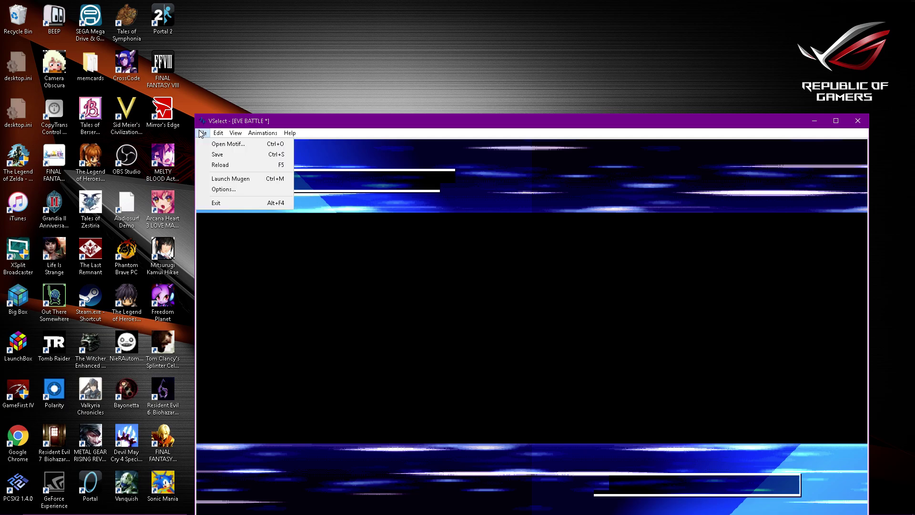
pyautogui.click(220, 157)
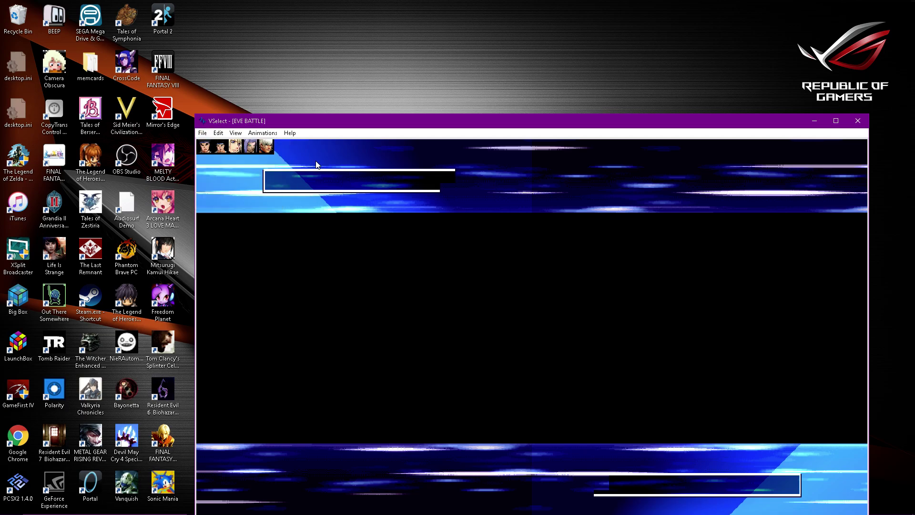
pyautogui.moveTo(353, 127); pyautogui.dragTo(340, 148)
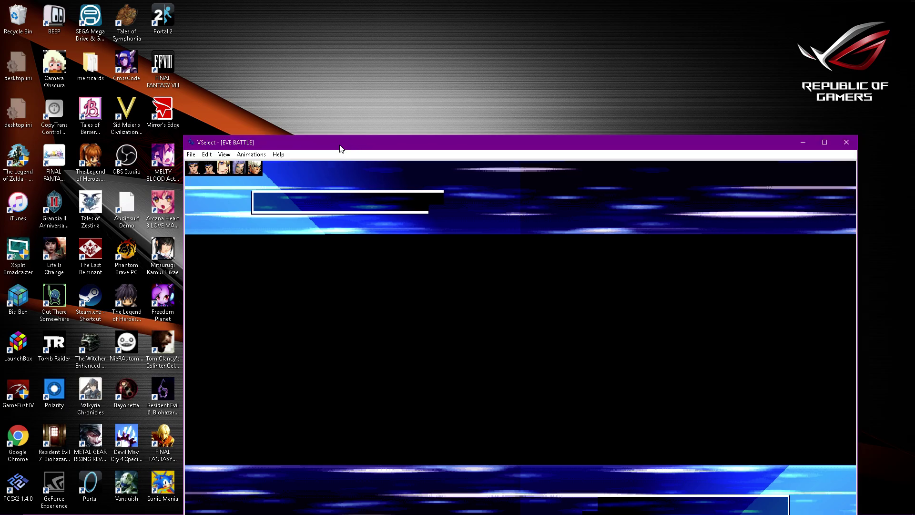
# Step: Launch Mugen from VSelect and enter Arcade mode to reach the character select screen
pyautogui.click(190, 154)
pyautogui.click(191, 154)
pyautogui.click(191, 155)
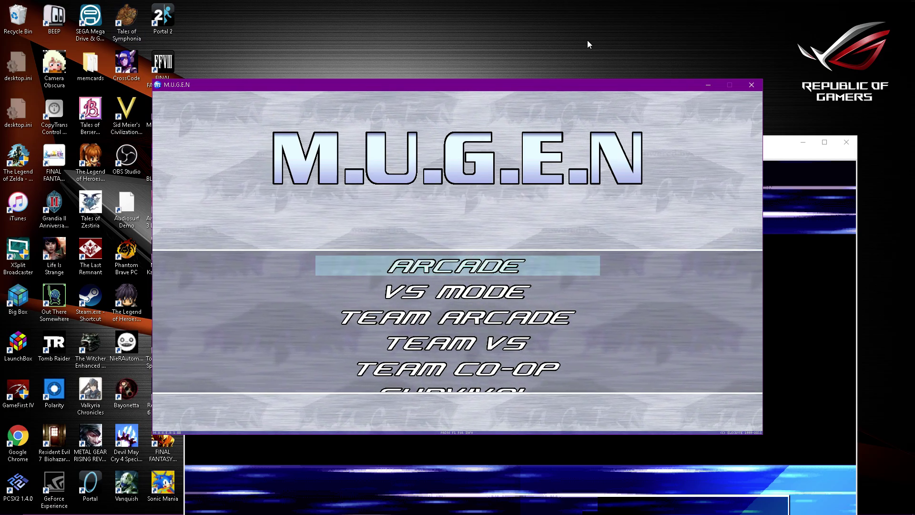
pyautogui.press('Return')
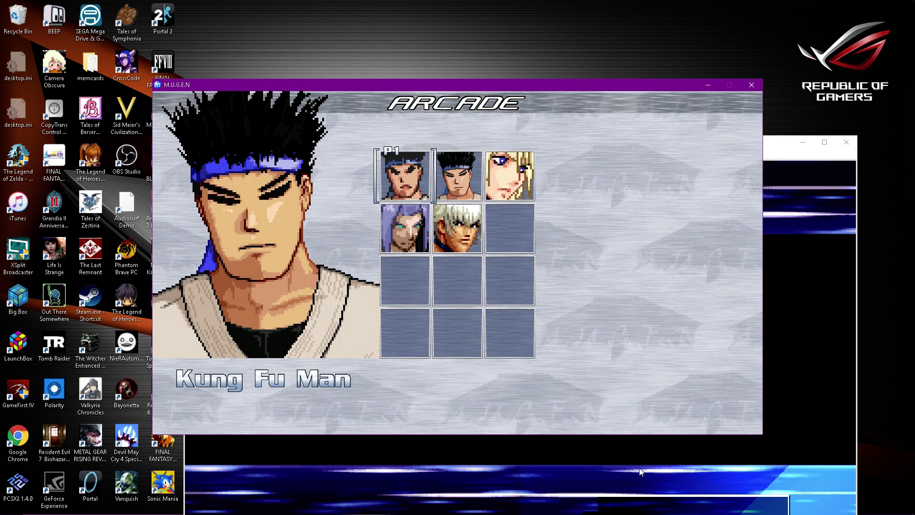
# Step: Highlight OR-Orochi on the Arcade character select screen and move the VSelect window out of the way
pyautogui.press('Down')
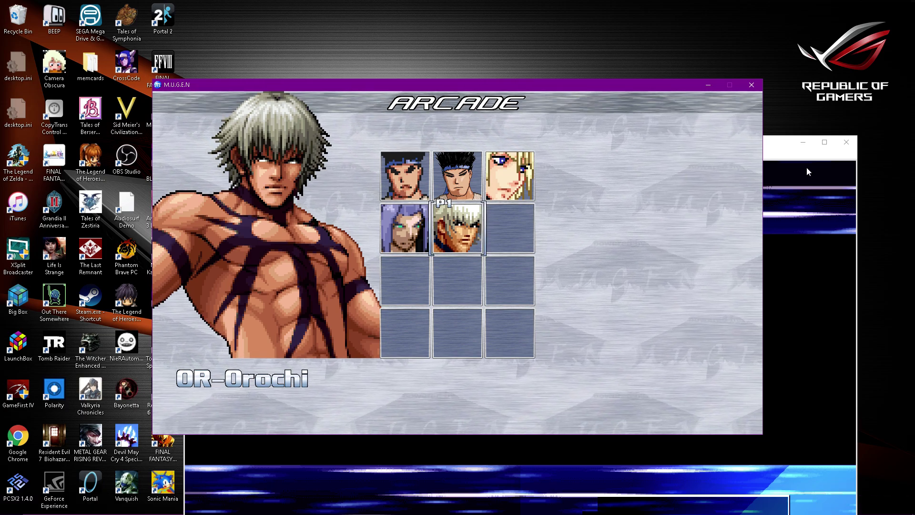
pyautogui.moveTo(773, 149); pyautogui.dragTo(761, 125)
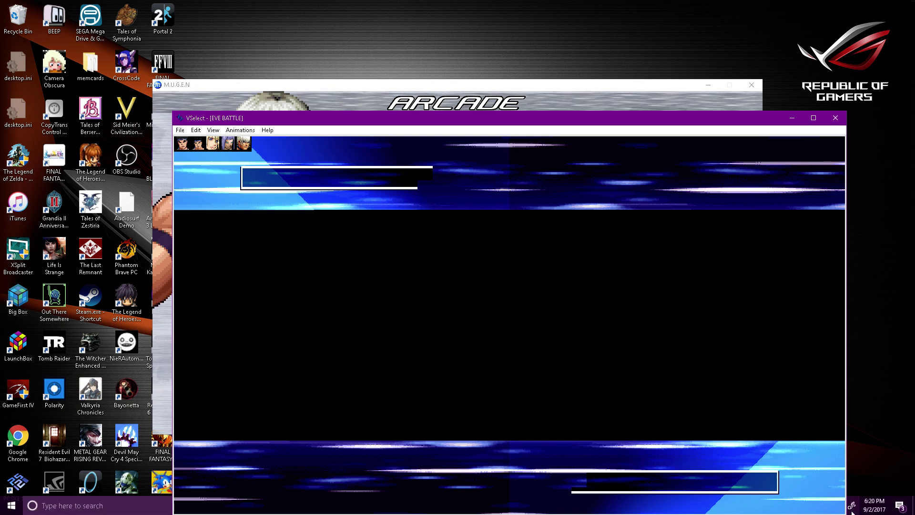
pyautogui.moveTo(707, 120); pyautogui.dragTo(573, 65)
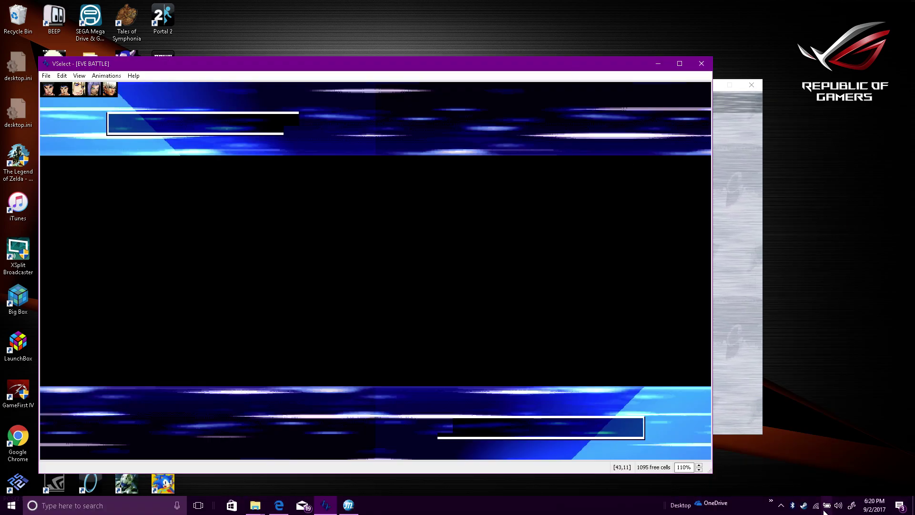
# Step: Adjust M.U.G.E.N's volume in the Windows Volume Mixer and close the mixer
pyautogui.click(838, 509)
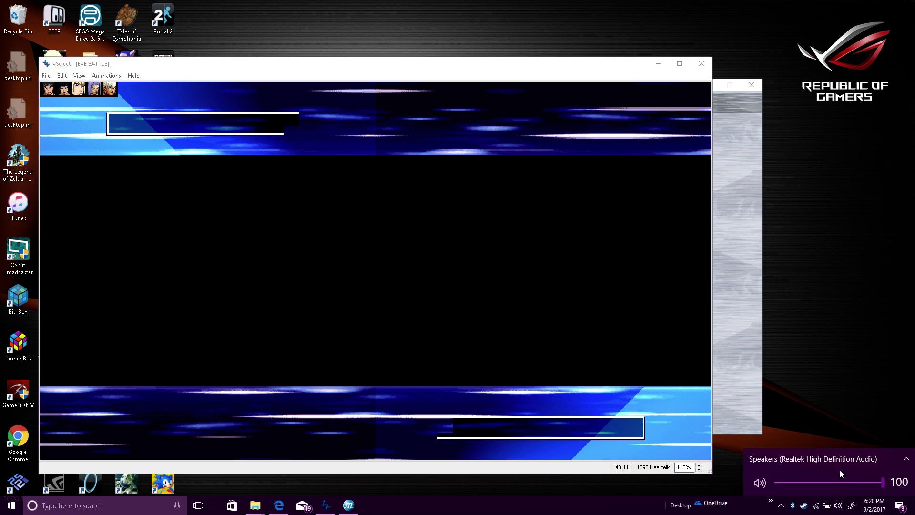
pyautogui.rightClick(842, 513)
pyautogui.click(844, 445)
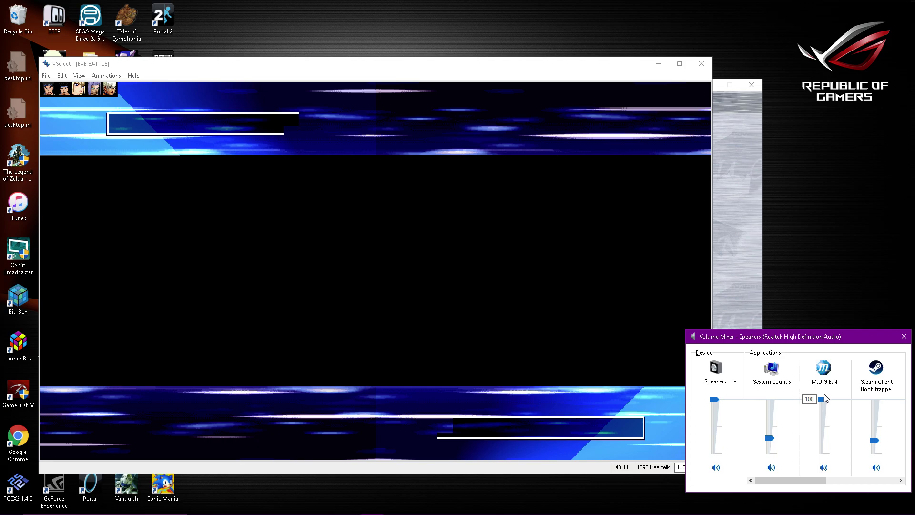
pyautogui.moveTo(820, 483); pyautogui.dragTo(860, 351)
pyautogui.click(903, 337)
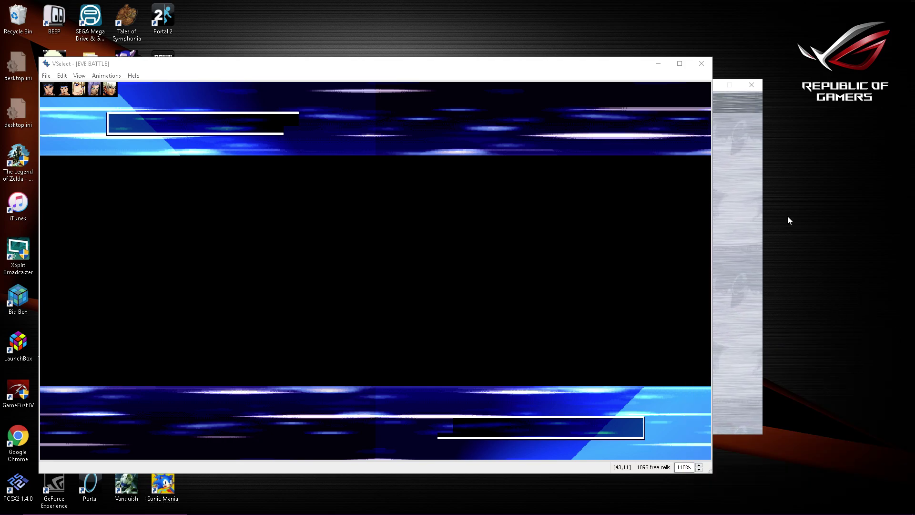
# Step: Return to M.U.G.E.N, switch it to full screen and start an Arcade match with OR-Orochi
pyautogui.click(747, 160)
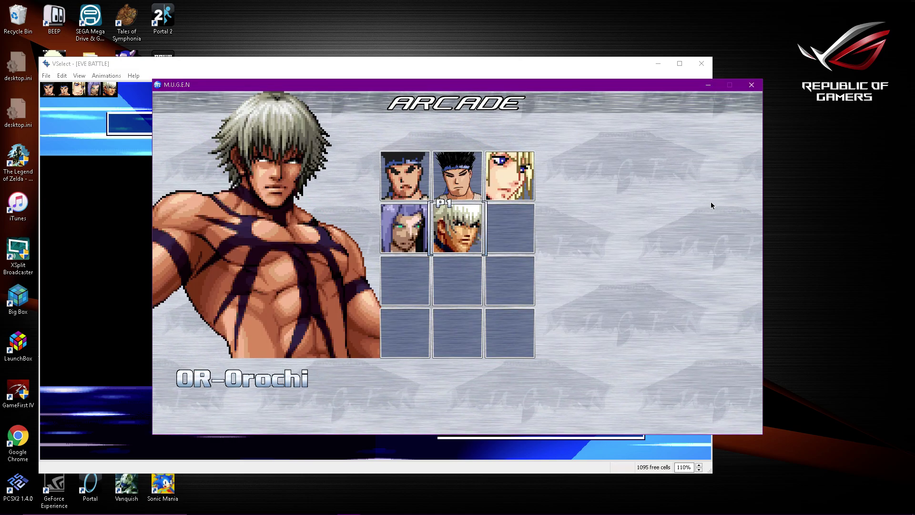
pyautogui.hotkey('alt', 'Return')
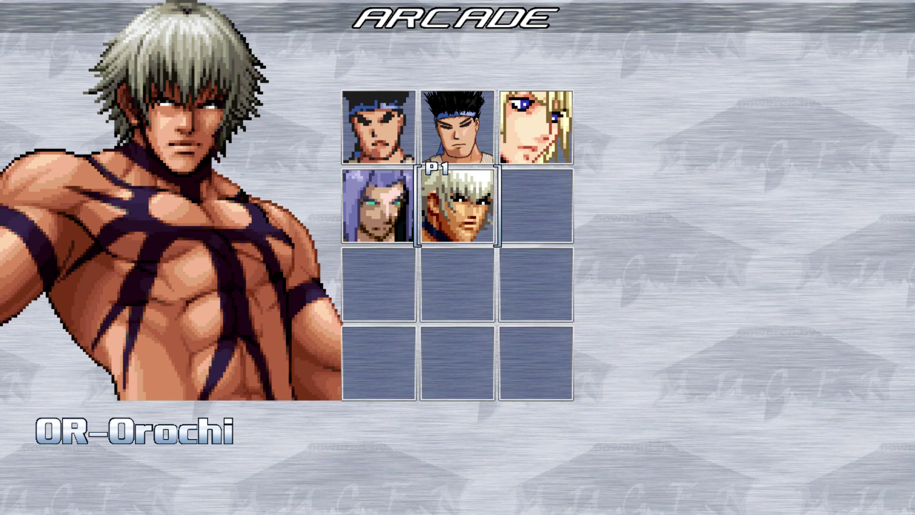
pyautogui.press('Up')
pyautogui.press('Down')
pyautogui.press('Return')
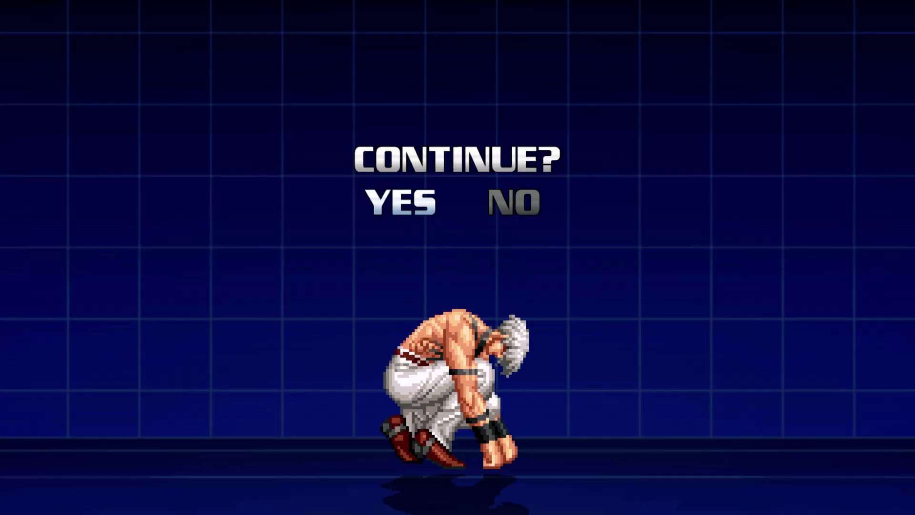
# Step: Continue after the match, choose Cloud as the fighter and play against Sephiroth
pyautogui.press('Return')
pyautogui.press('Up')
pyautogui.press('Right')
pyautogui.press('Return')
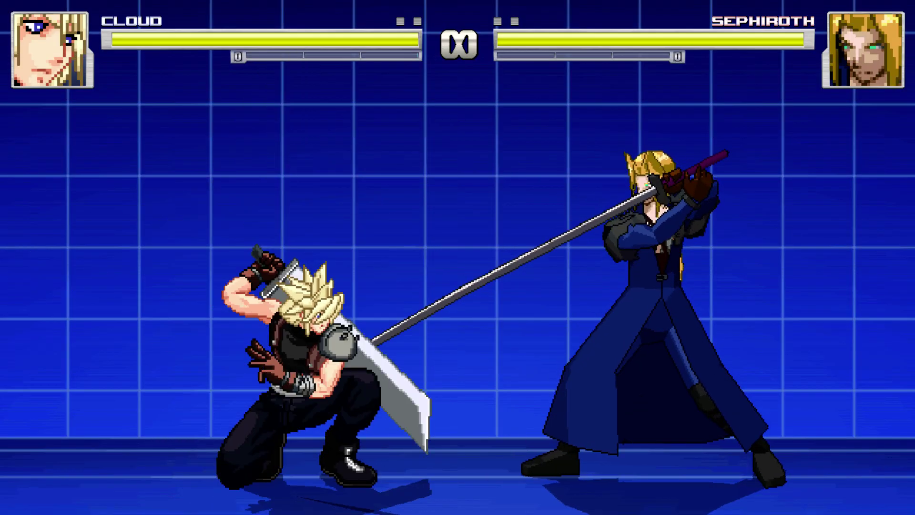
pyautogui.press('Up')
pyautogui.press('Right')
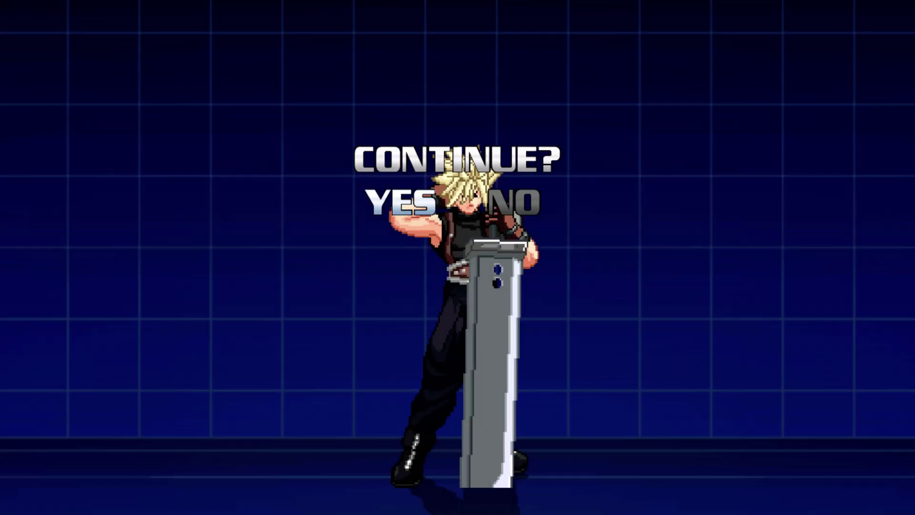
# Step: Decline to continue, quit M.U.G.E.N and close the VSelect window
pyautogui.press('Right')
pyautogui.press('Escape')
pyautogui.press('Escape')
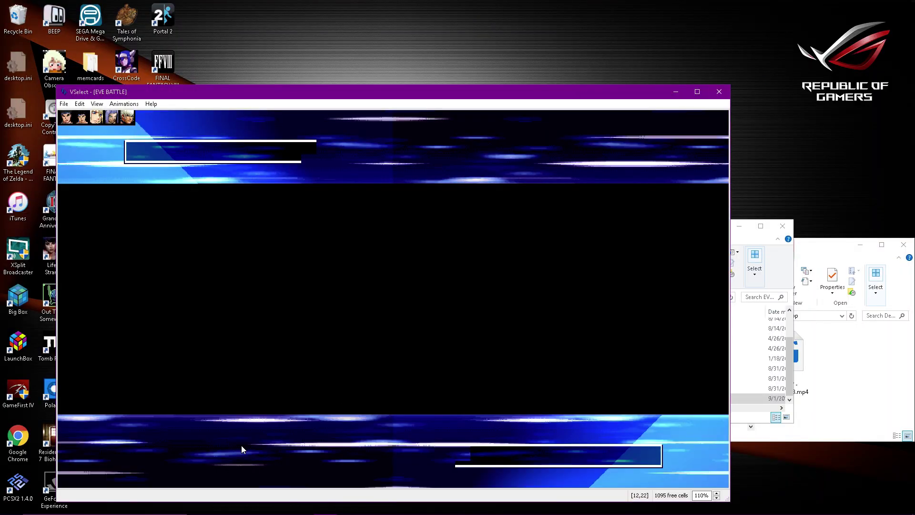
pyautogui.moveTo(323, 100); pyautogui.dragTo(447, 125)
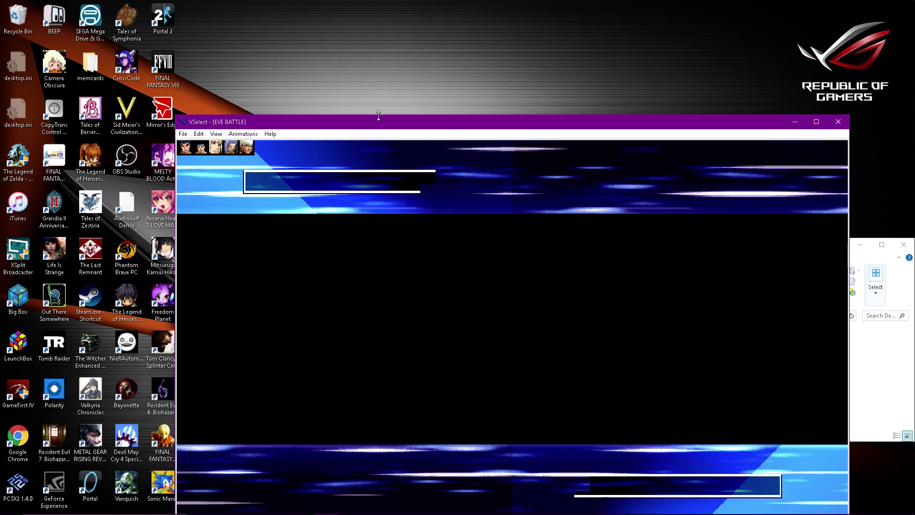
pyautogui.moveTo(385, 124); pyautogui.dragTo(301, 126)
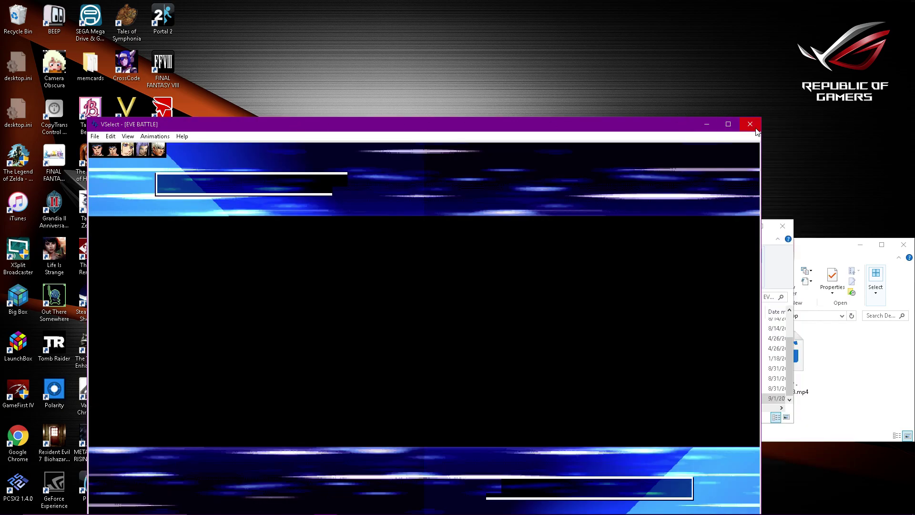
pyautogui.click(749, 127)
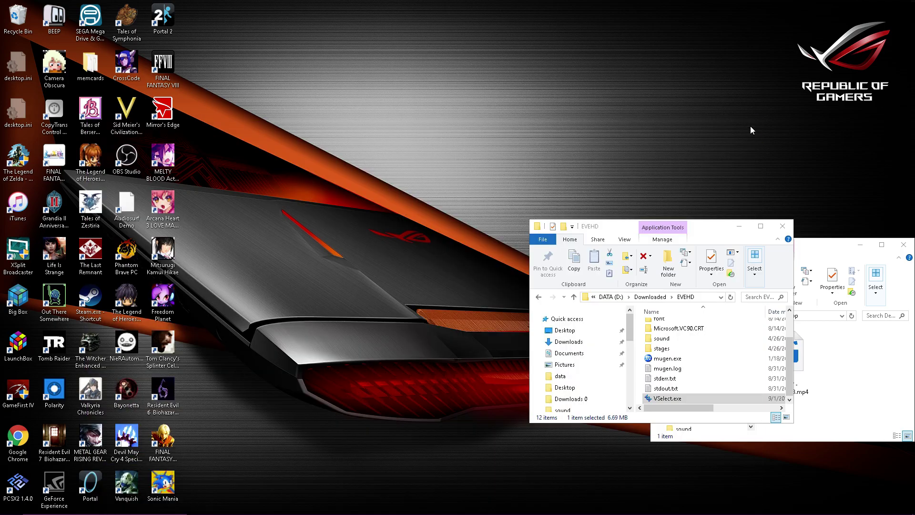
# Step: Arrange the EVEHD and Desktop folder windows side by side and display the EVEHD contents from the chars folder down
pyautogui.moveTo(714, 227); pyautogui.dragTo(557, 123)
pyautogui.moveTo(635, 321); pyautogui.dragTo(671, 344)
pyautogui.click(798, 246)
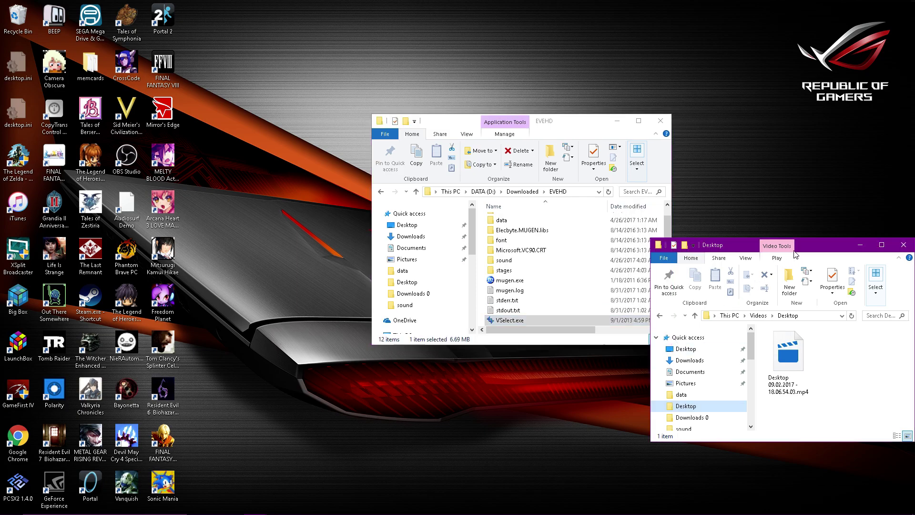
pyautogui.moveTo(573, 123); pyautogui.dragTo(554, 130)
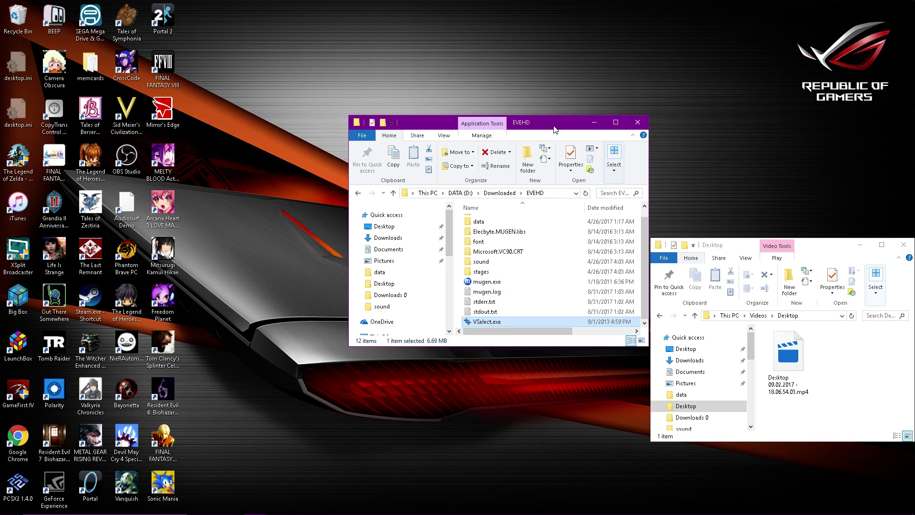
pyautogui.scroll(1, 558, 276)
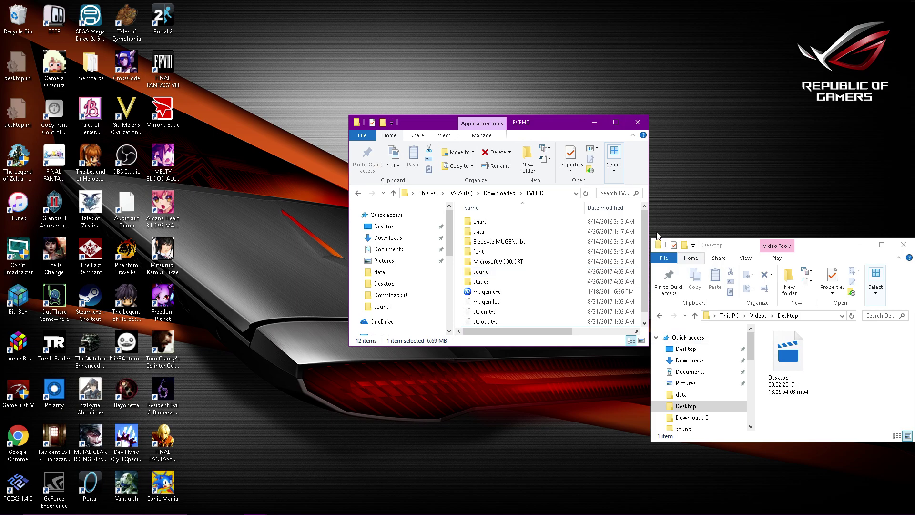
pyautogui.moveTo(826, 247)
pyautogui.mouseDown()
pyautogui.moveTo(817, 246)
pyautogui.moveTo(822, 234)
pyautogui.mouseUp()
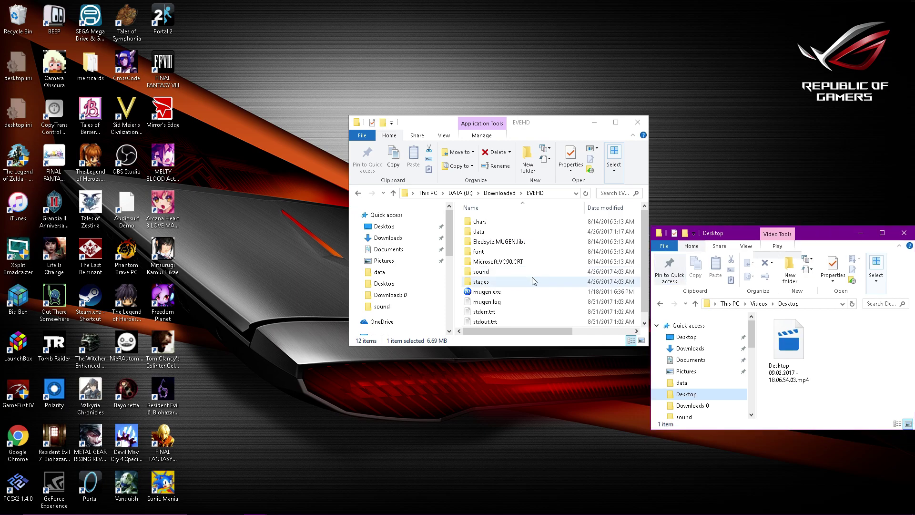
# Step: Switch to Microsoft Edge and close the Shorte.st ad, Sephiroth download and VSelect tabs, keeping the OR-Orochi page open
pyautogui.moveTo(606, 514)
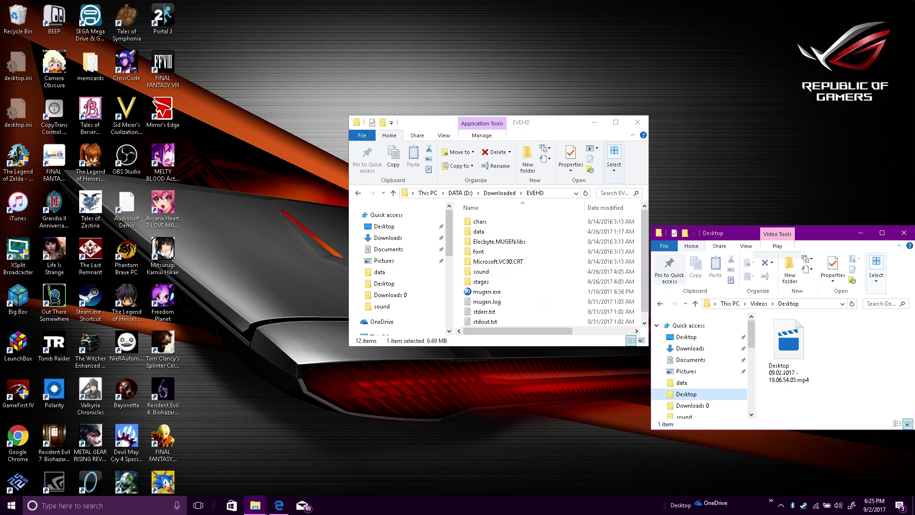
pyautogui.click(280, 506)
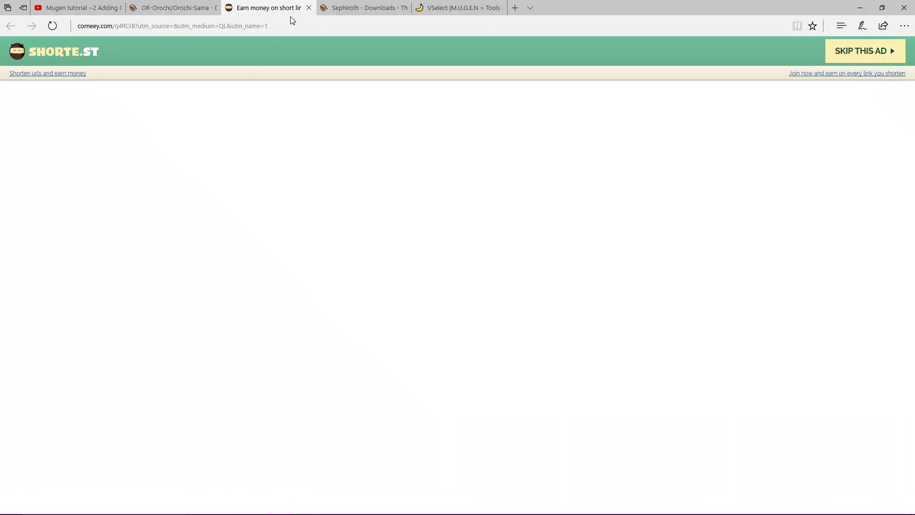
pyautogui.click(309, 7)
pyautogui.click(272, 8)
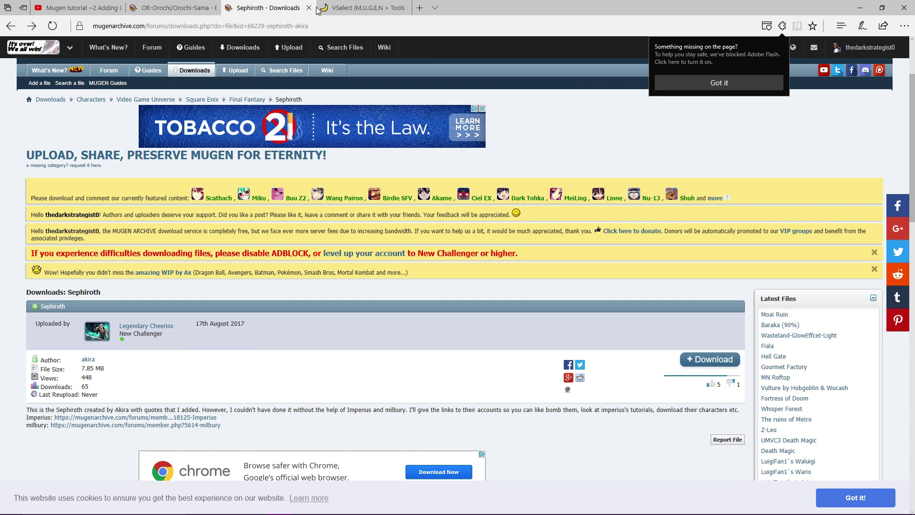
pyautogui.click(309, 8)
pyautogui.click(186, 7)
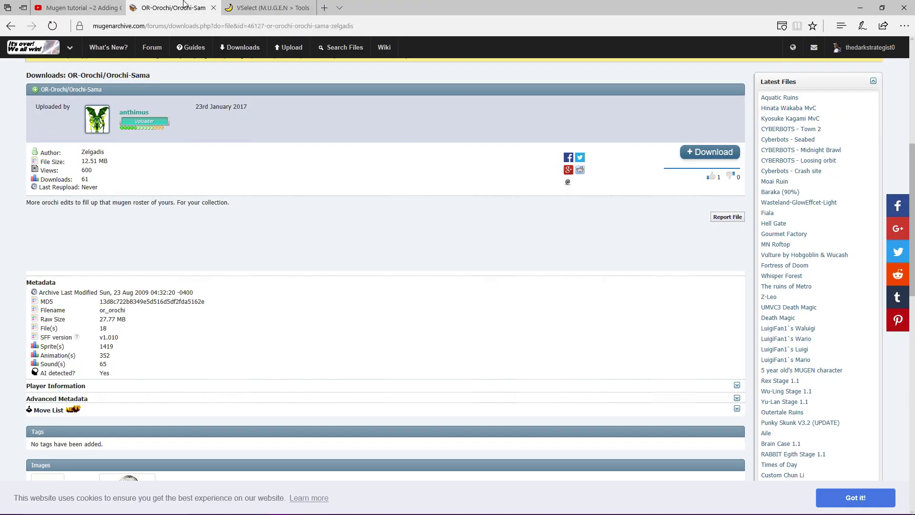
pyautogui.click(256, 5)
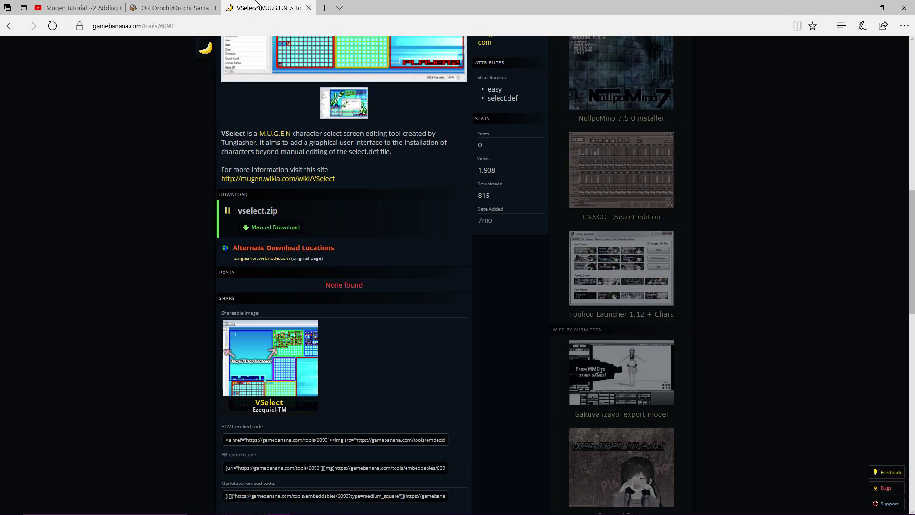
pyautogui.click(309, 7)
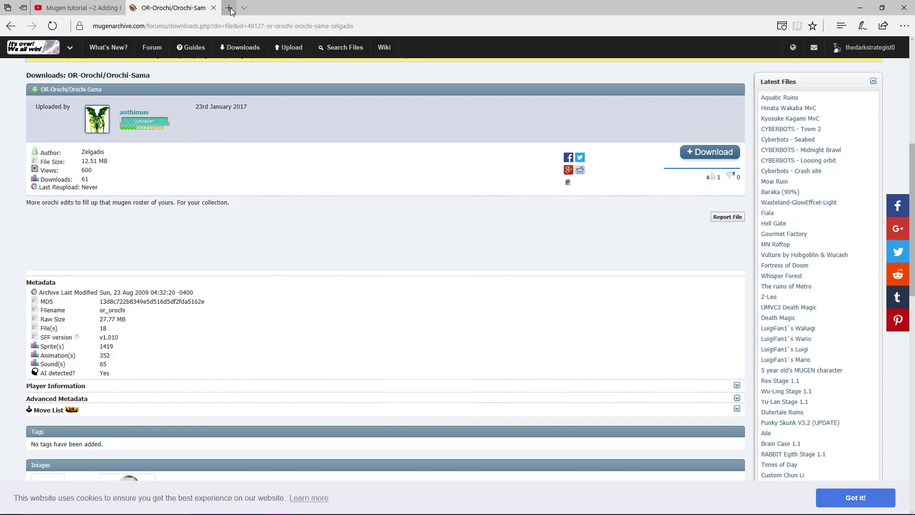
# Step: Open a new browser tab, search for google and go to the Google home page
pyautogui.click(233, 8)
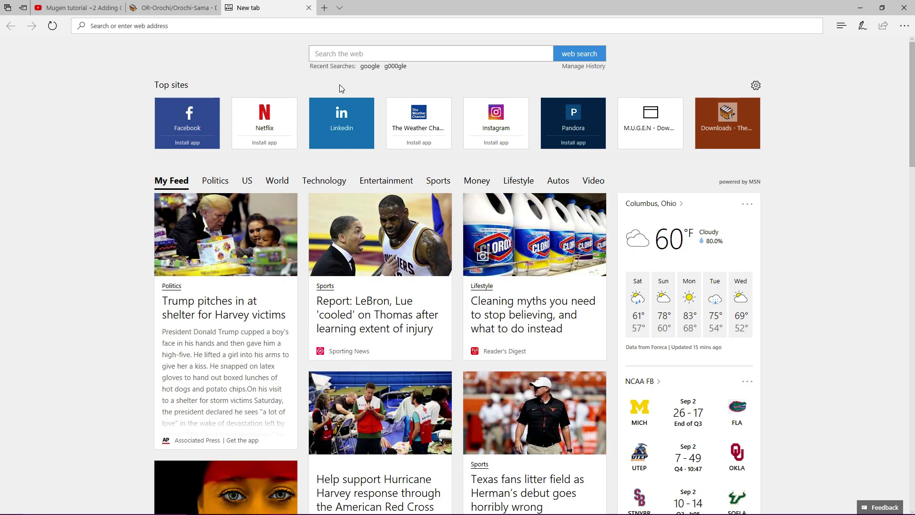
pyautogui.write('google.com/')
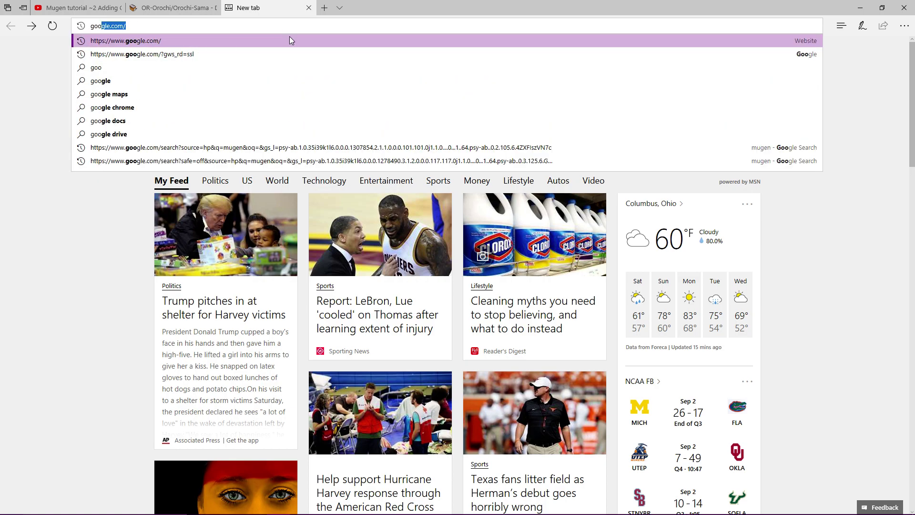
pyautogui.click(110, 80)
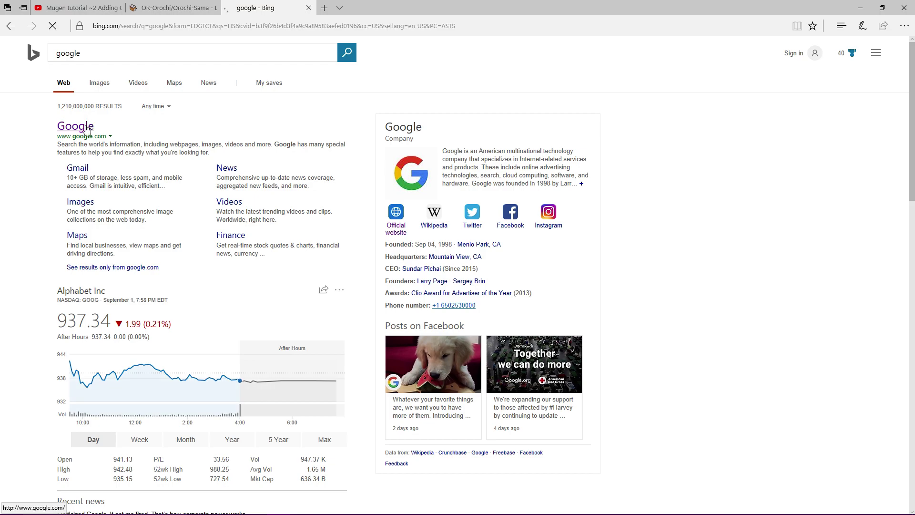
pyautogui.click(86, 127)
# Step: Search Google for mugen and open the Downloads - The MUGEN ARCHIVE result
pyautogui.click(395, 199)
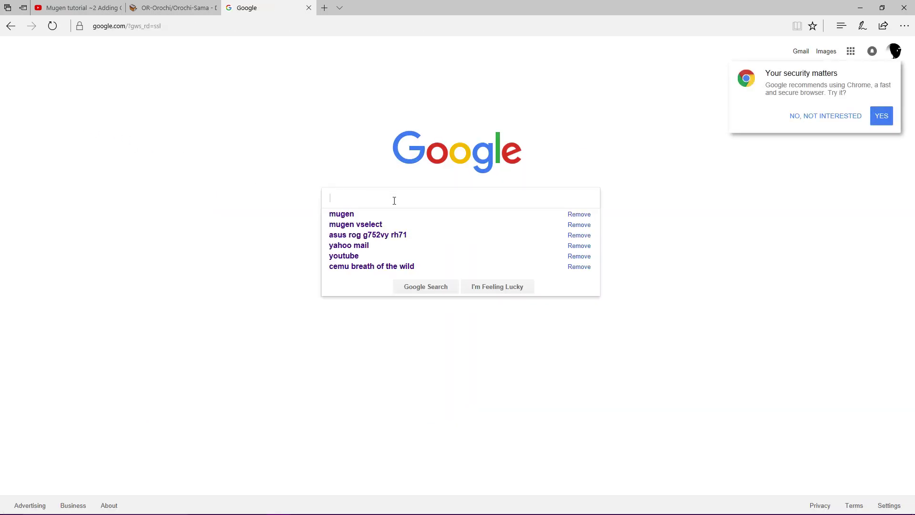
pyautogui.click(368, 218)
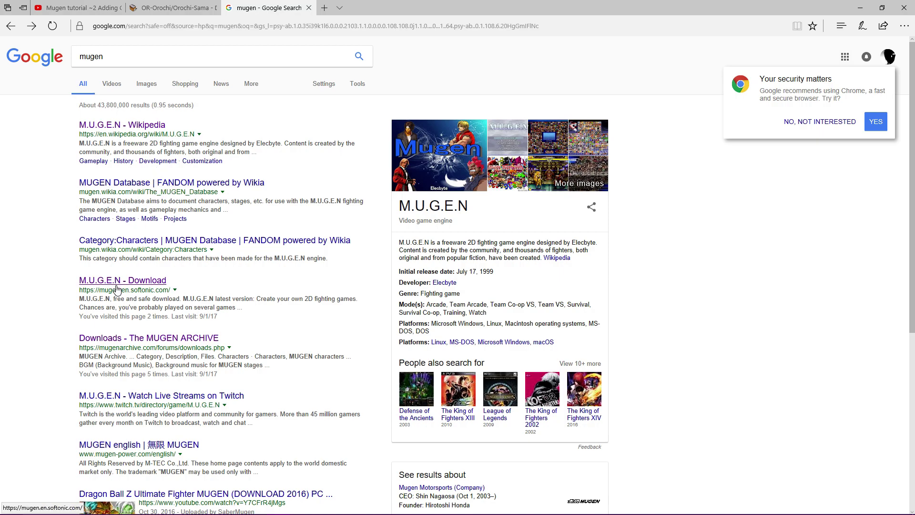
pyautogui.click(150, 339)
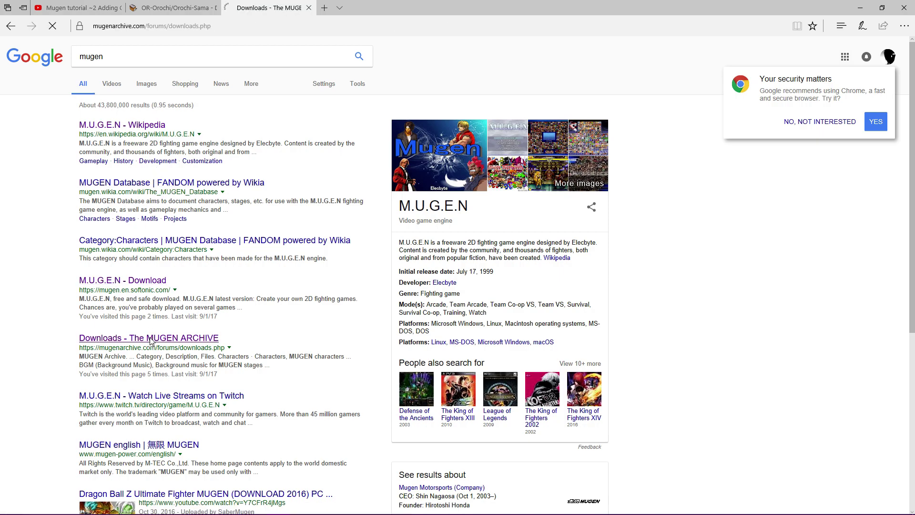
# Step: Open the Stages category of the MUGEN ARCHIVE downloads and look through its sub-categories
pyautogui.scroll(-7, 155, 315)
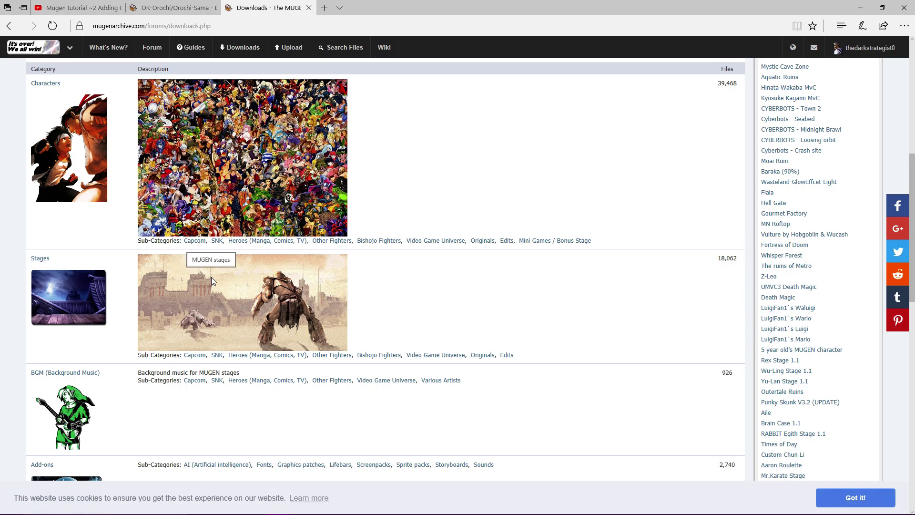
pyautogui.scroll(-1, 210, 277)
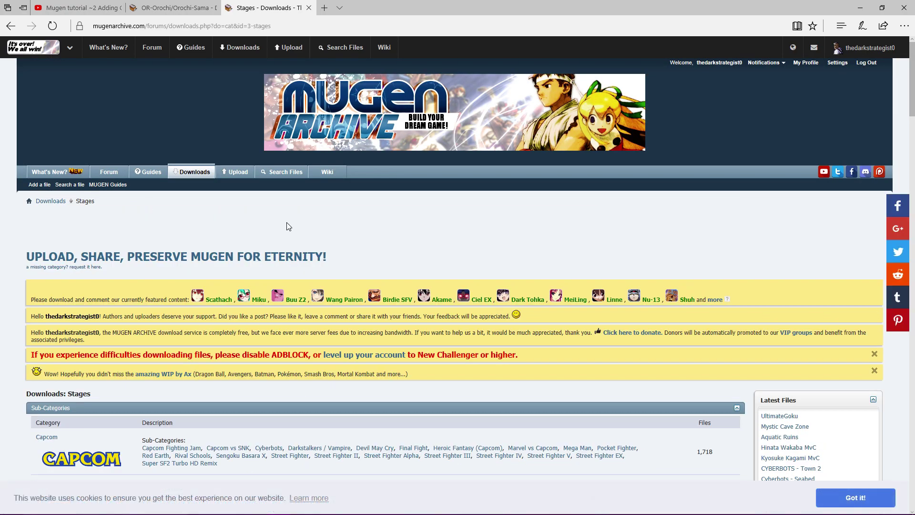
pyautogui.scroll(-5, 289, 226)
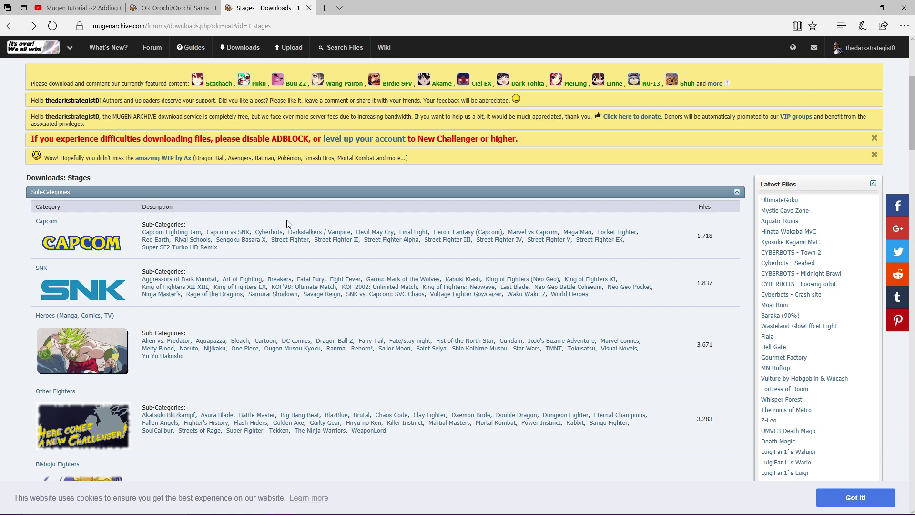
pyautogui.scroll(-6, 288, 224)
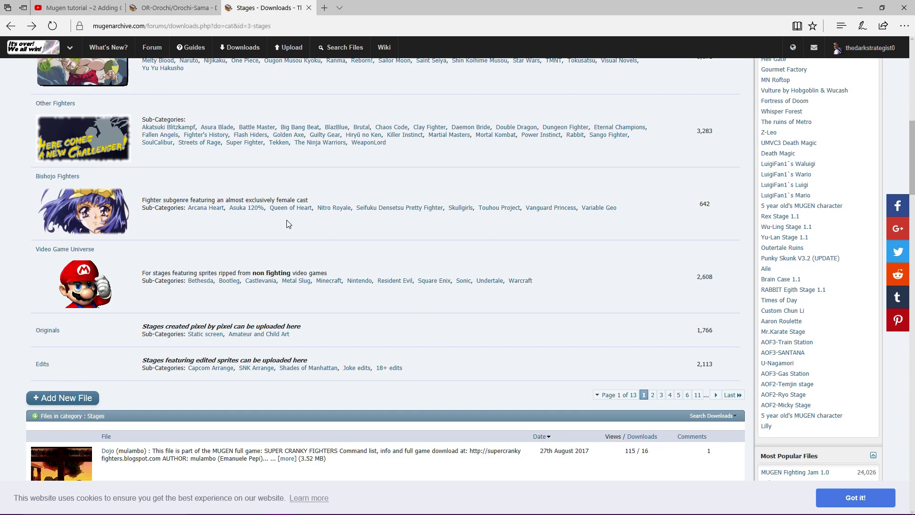
# Step: Review the stage sub-categories and open Square Enix under Video Game Universe
pyautogui.scroll(6, 288, 224)
pyautogui.scroll(-3, 289, 224)
pyautogui.scroll(8, 278, 227)
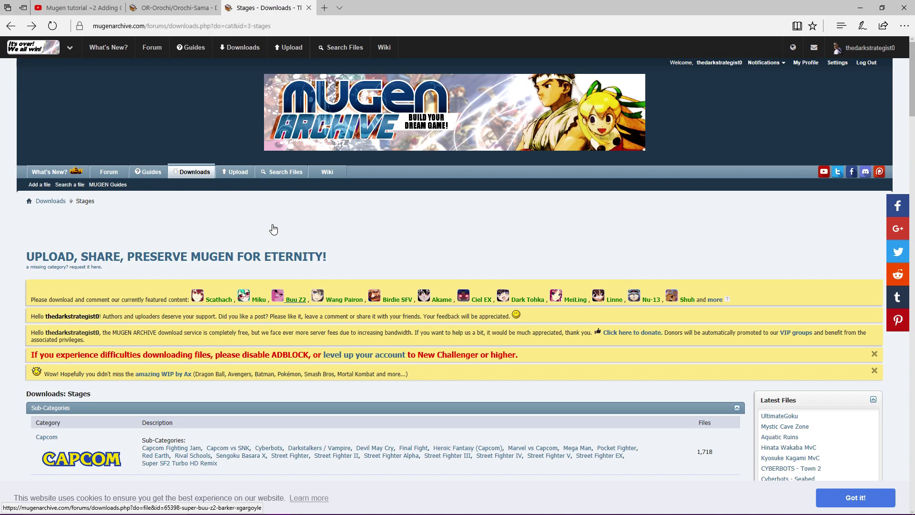
pyautogui.scroll(-6, 273, 226)
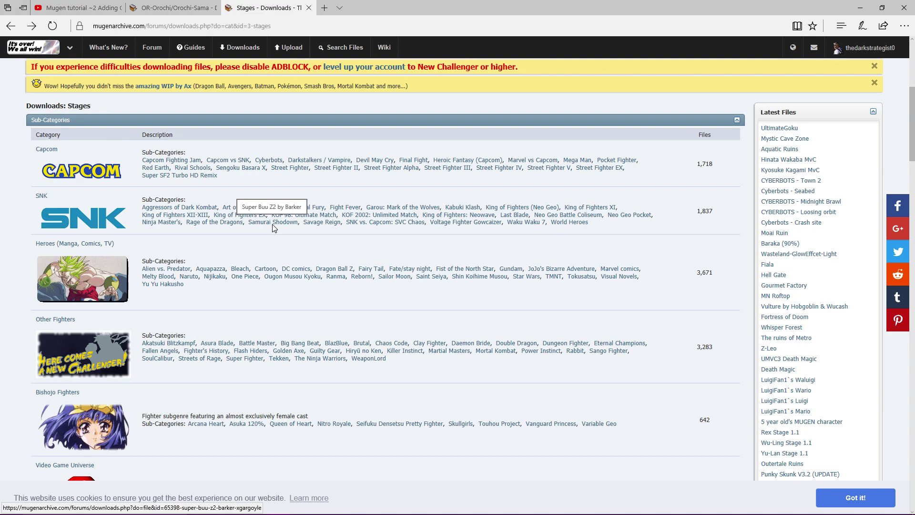
pyautogui.scroll(-3, 274, 229)
pyautogui.scroll(3, 274, 228)
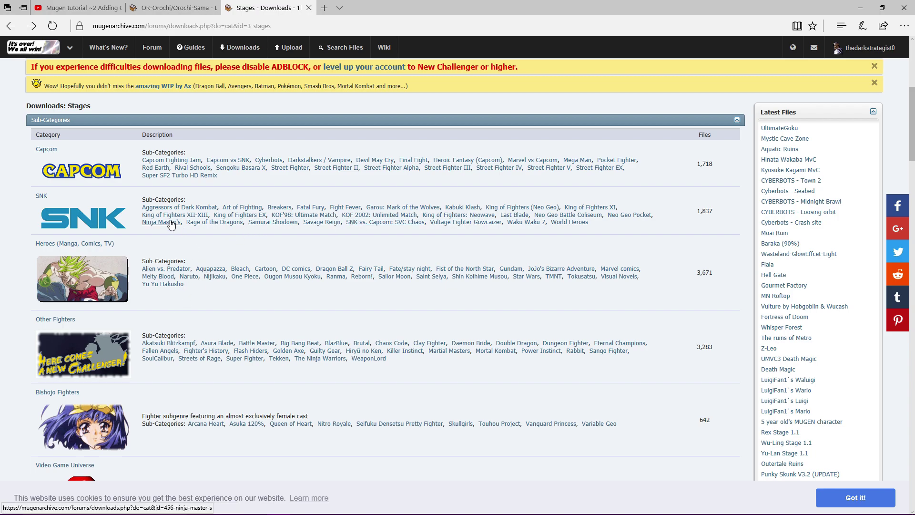
pyautogui.scroll(-2, 209, 374)
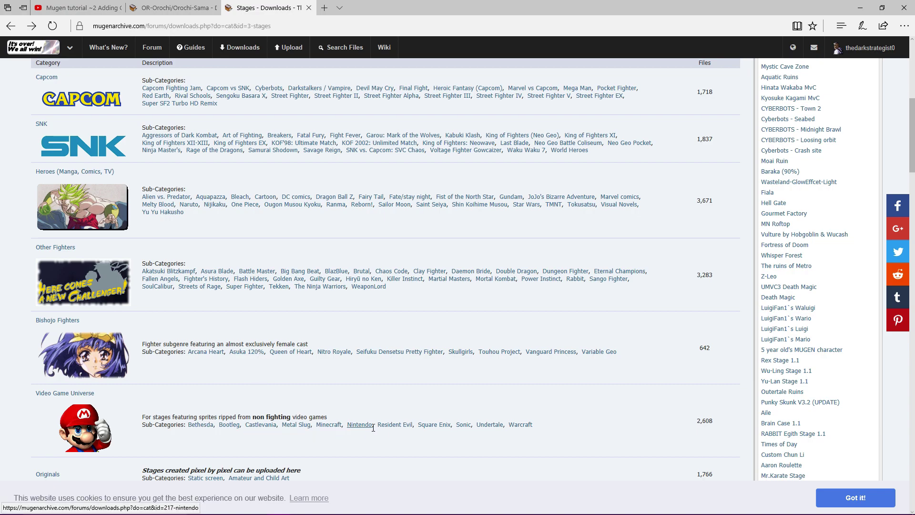
pyautogui.scroll(-2, 381, 425)
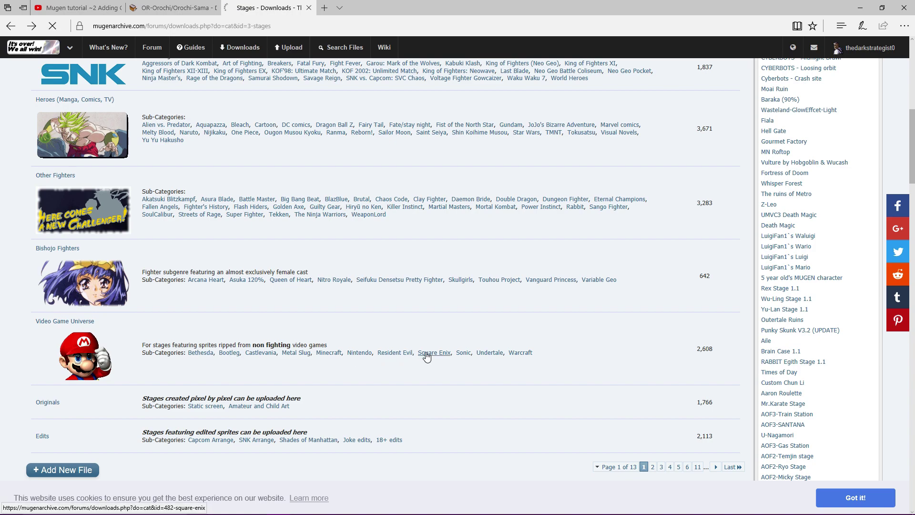
# Step: Examine the stages listed on the first page of the Square Enix category, comparing their preview images, source games and file sizes
pyautogui.scroll(-5, 296, 290)
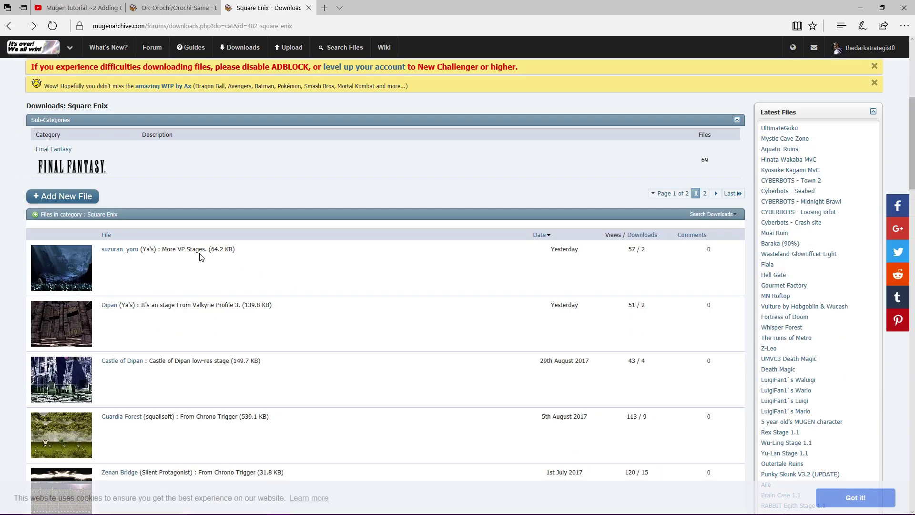
pyautogui.scroll(-2, 198, 260)
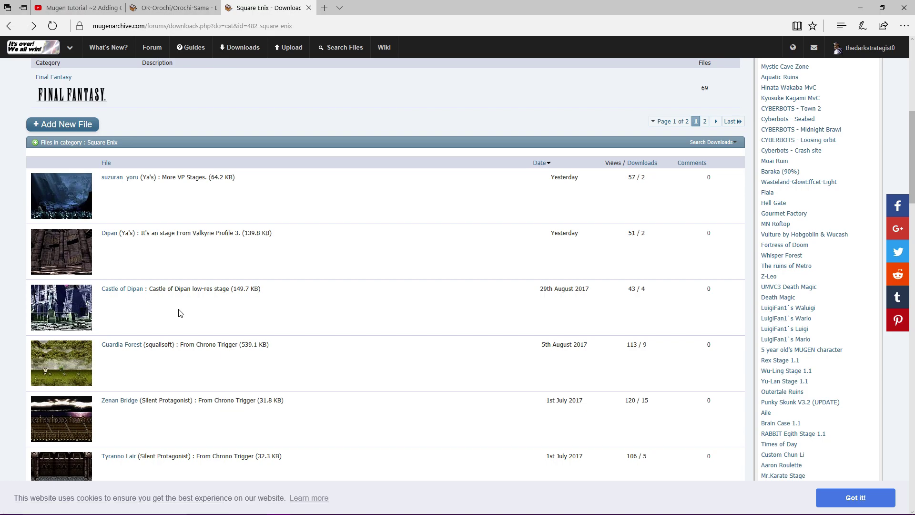
pyautogui.scroll(-6, 180, 312)
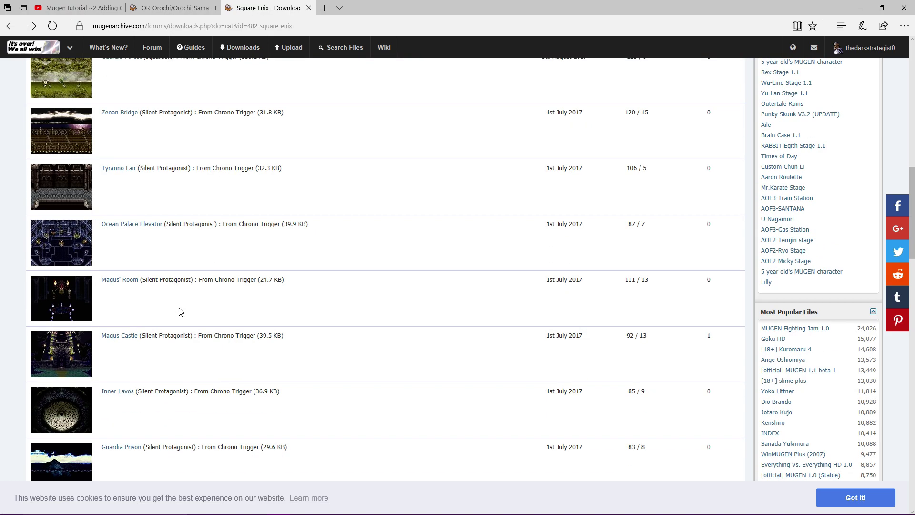
pyautogui.scroll(3, 181, 310)
pyautogui.scroll(-7, 181, 311)
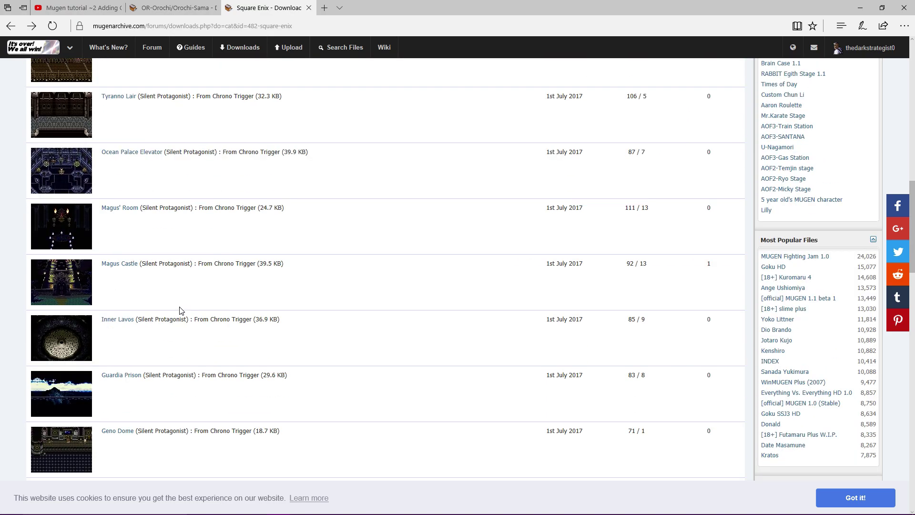
pyautogui.scroll(-8, 180, 311)
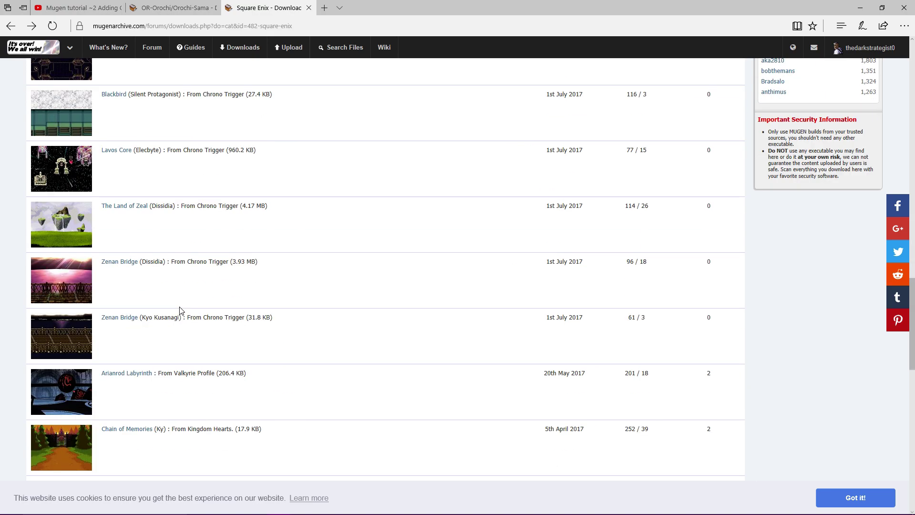
pyautogui.scroll(2, 181, 311)
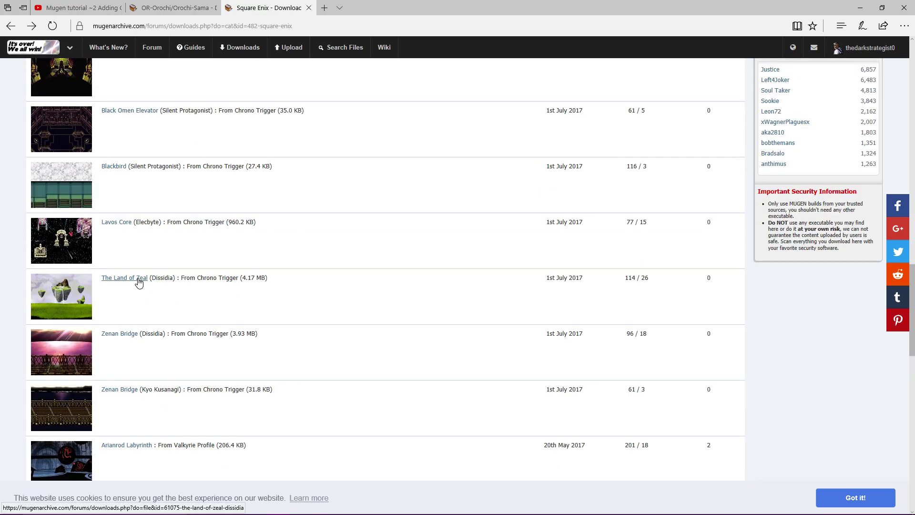
pyautogui.scroll(-5, 167, 294)
pyautogui.scroll(3, 164, 294)
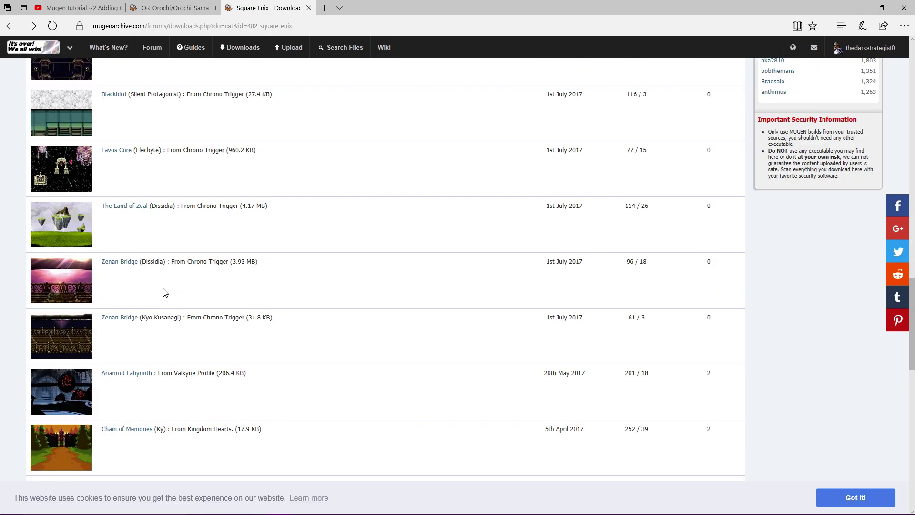
pyautogui.scroll(18, 165, 293)
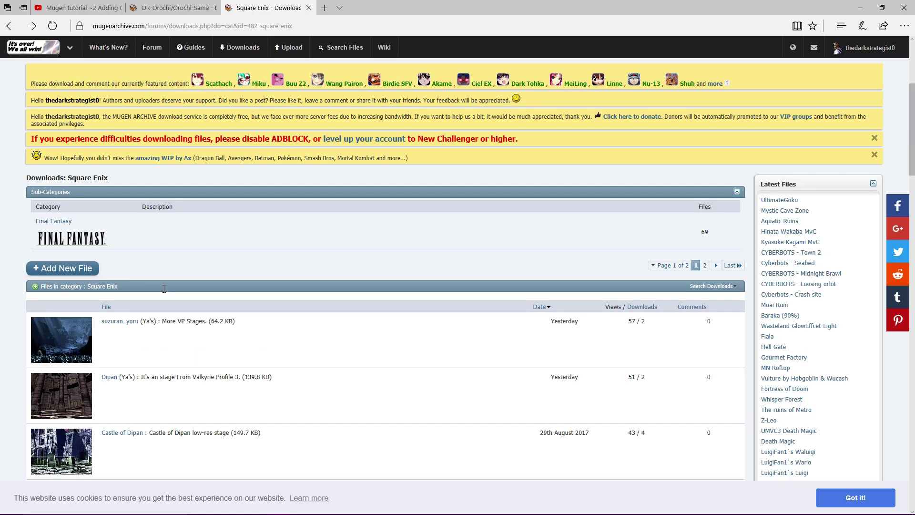
pyautogui.scroll(-2, 165, 291)
pyautogui.scroll(-5, 165, 292)
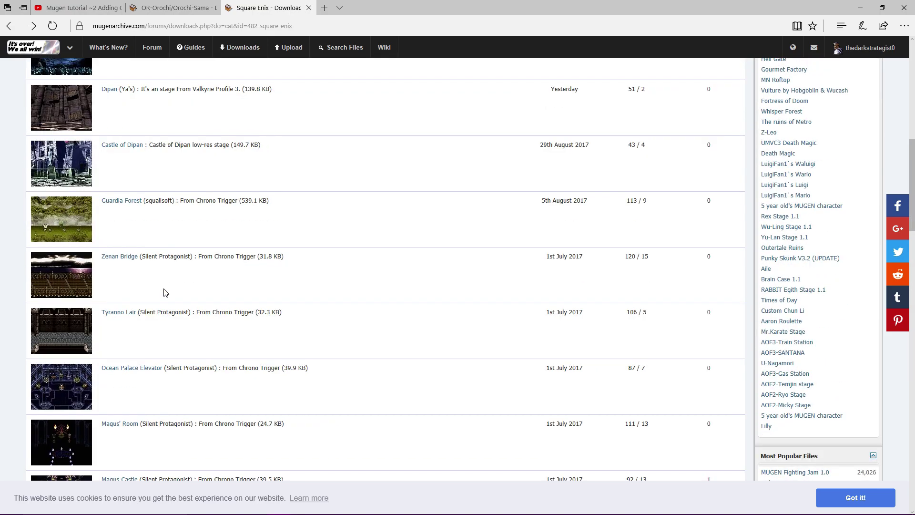
pyautogui.scroll(-10, 235, 180)
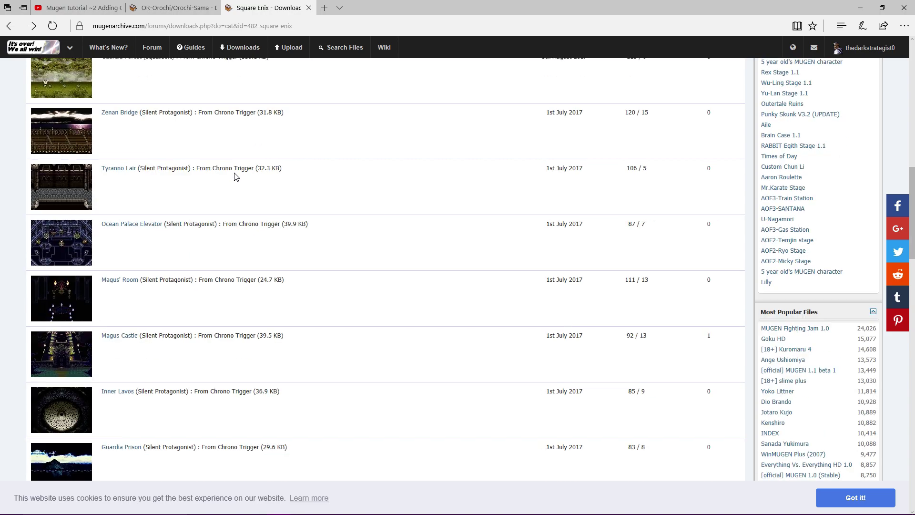
pyautogui.scroll(13, 235, 179)
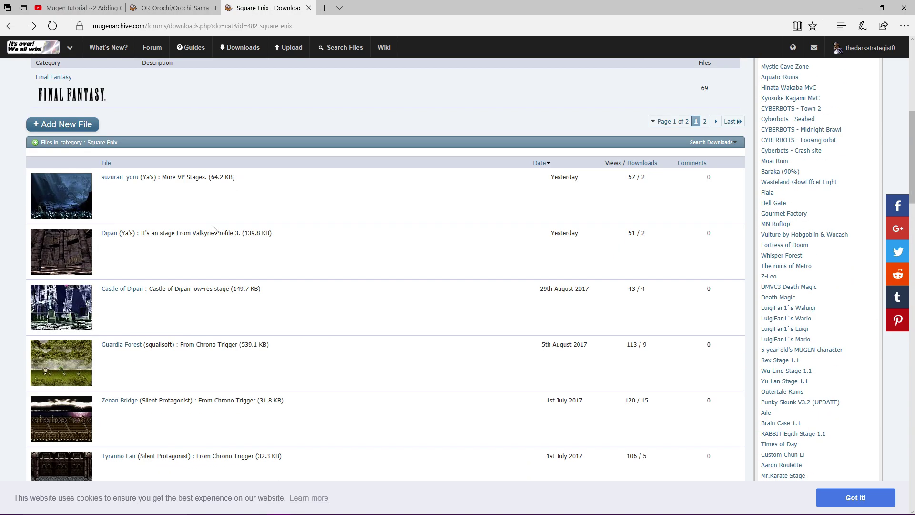
pyautogui.scroll(-20, 239, 288)
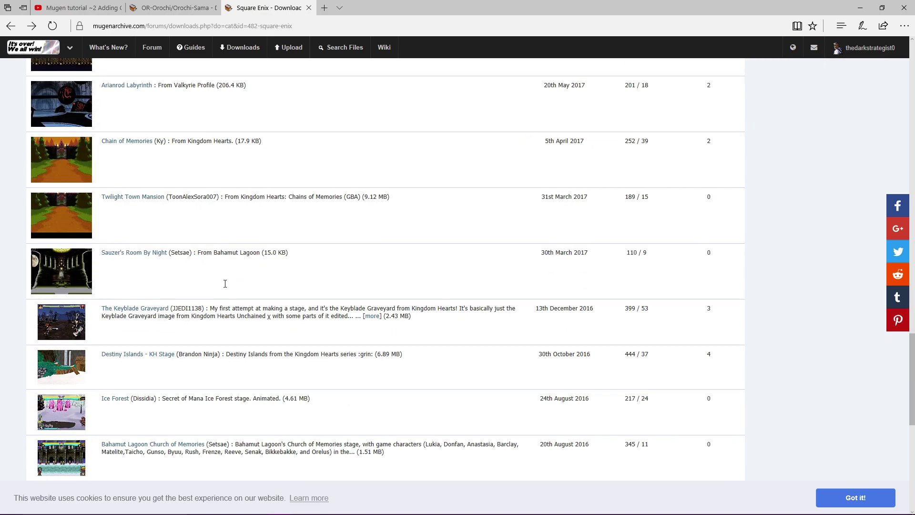
pyautogui.scroll(-3, 226, 286)
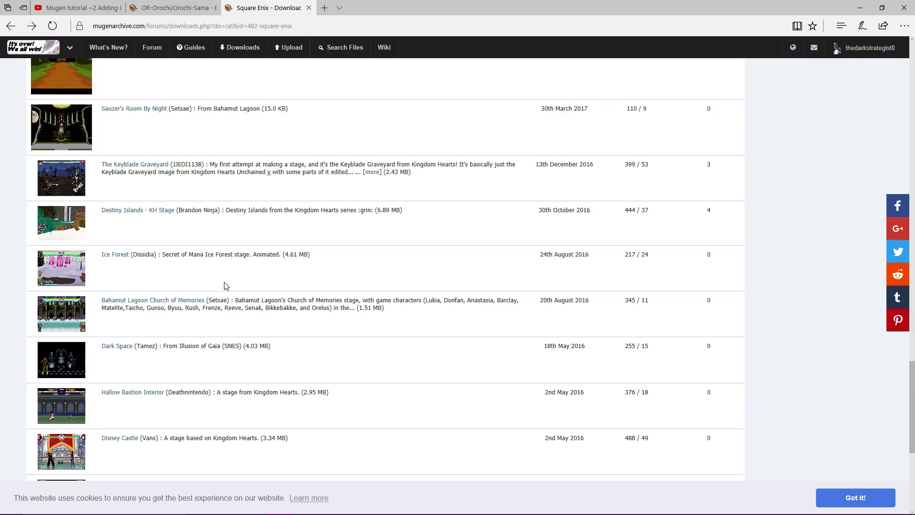
pyautogui.scroll(-3, 225, 286)
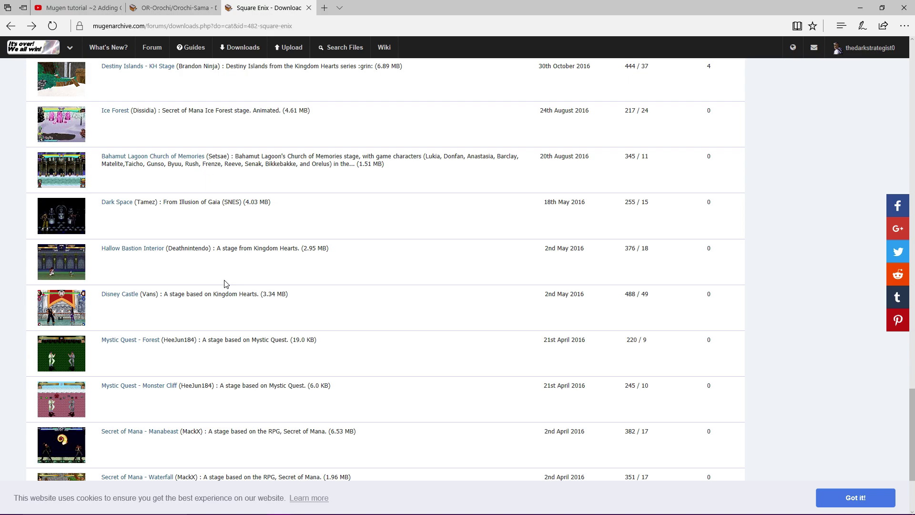
pyautogui.scroll(-3, 225, 284)
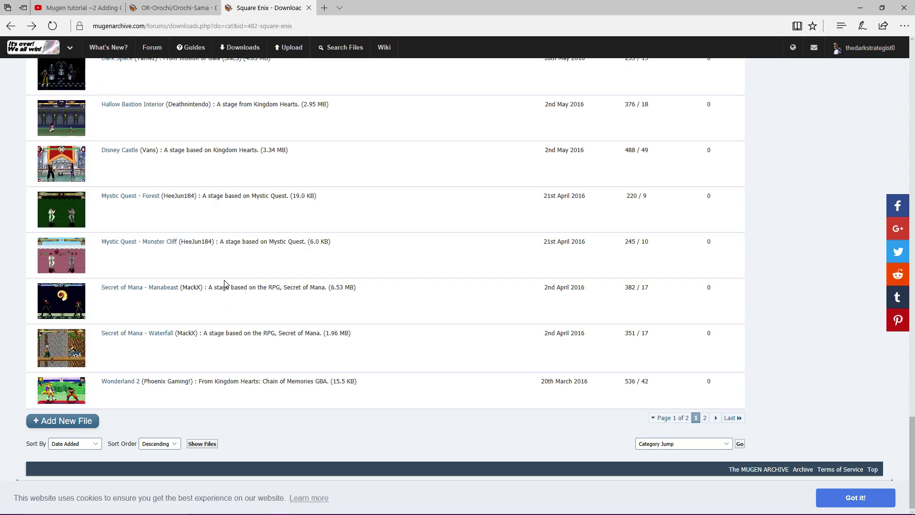
pyautogui.scroll(6, 226, 281)
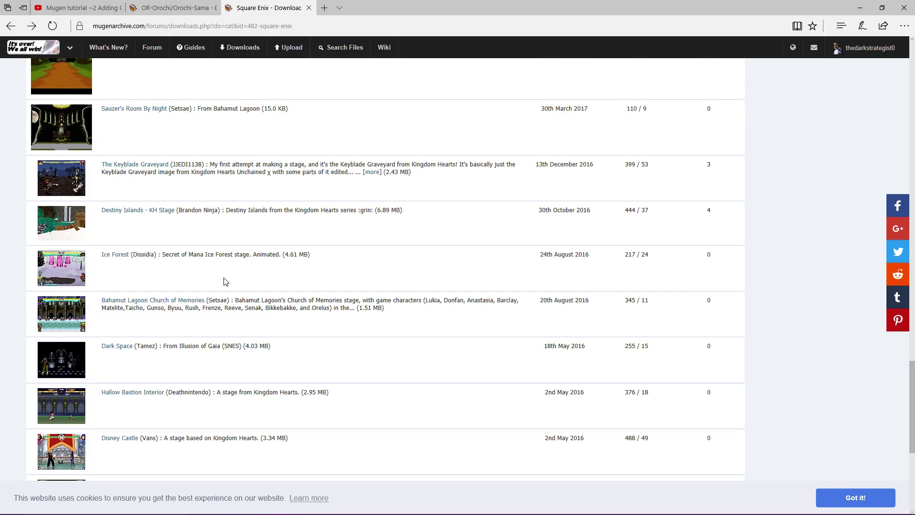
pyautogui.scroll(5, 226, 282)
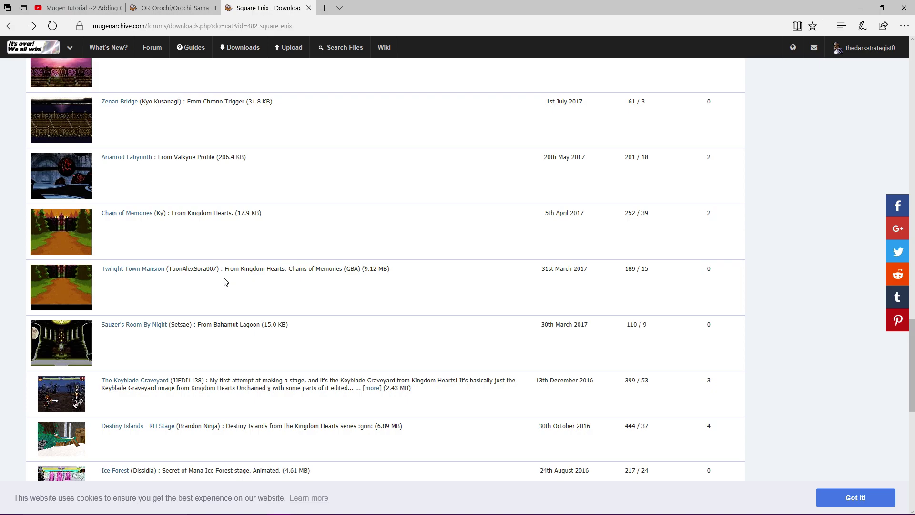
pyautogui.scroll(3, 226, 282)
pyautogui.scroll(2, 226, 281)
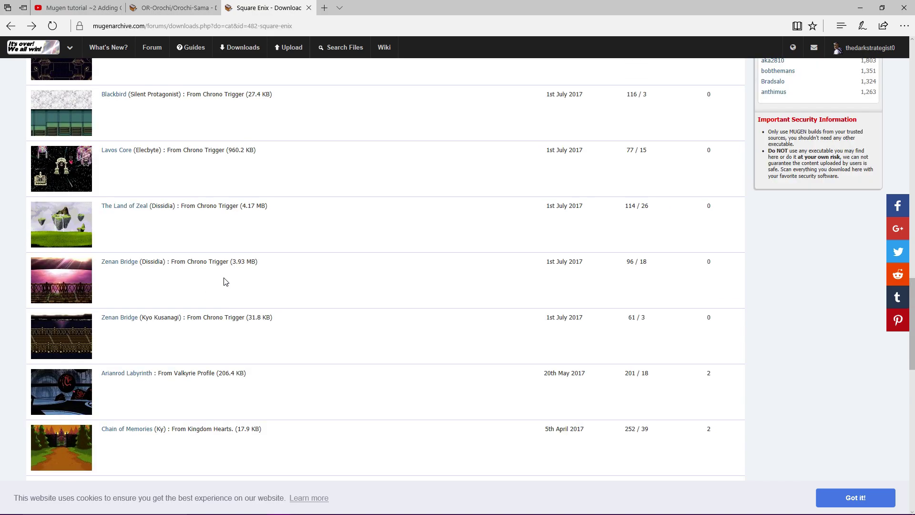
pyautogui.scroll(3, 225, 281)
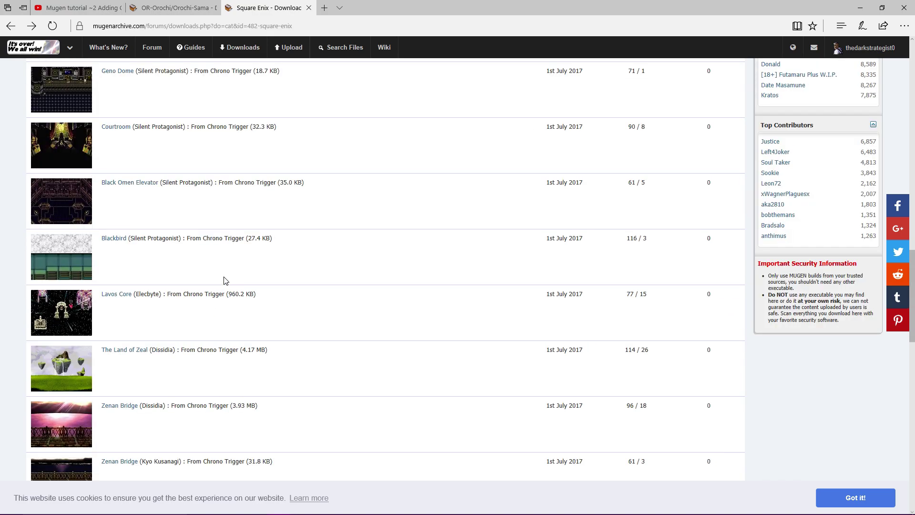
pyautogui.scroll(5, 226, 279)
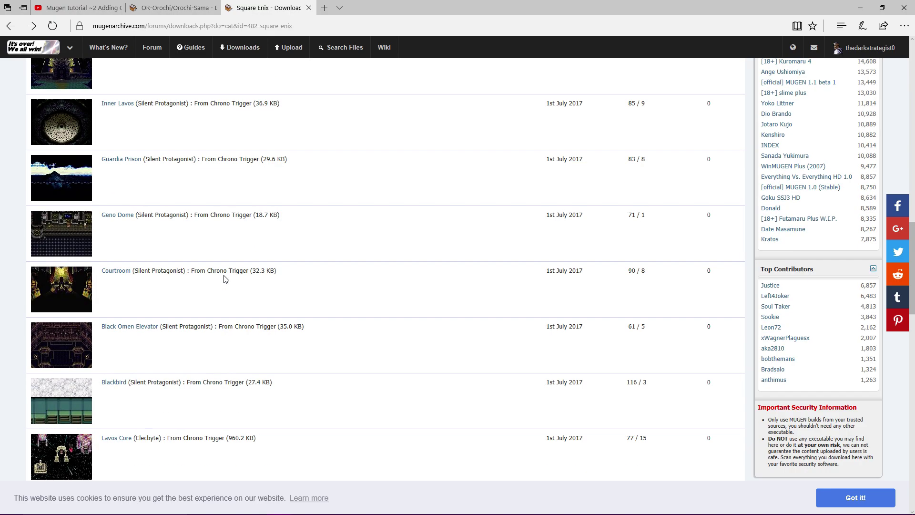
pyautogui.scroll(2, 226, 279)
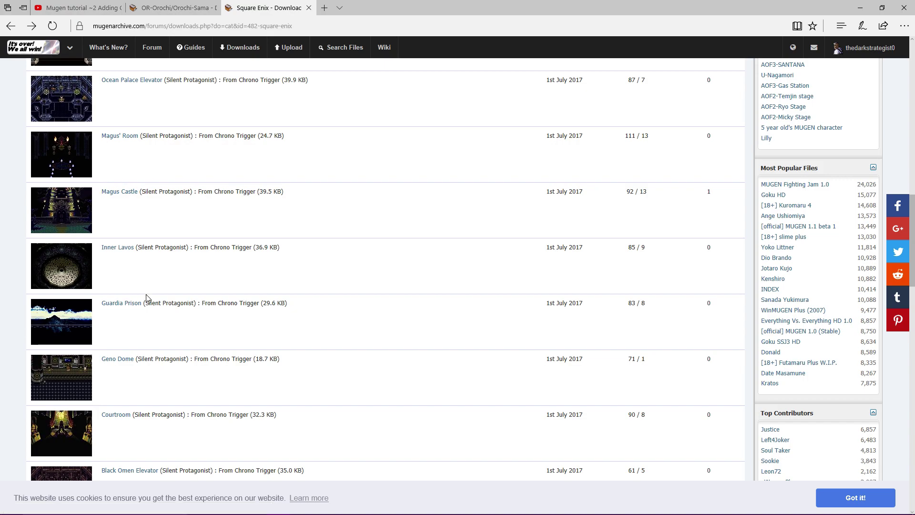
pyautogui.scroll(2, 166, 287)
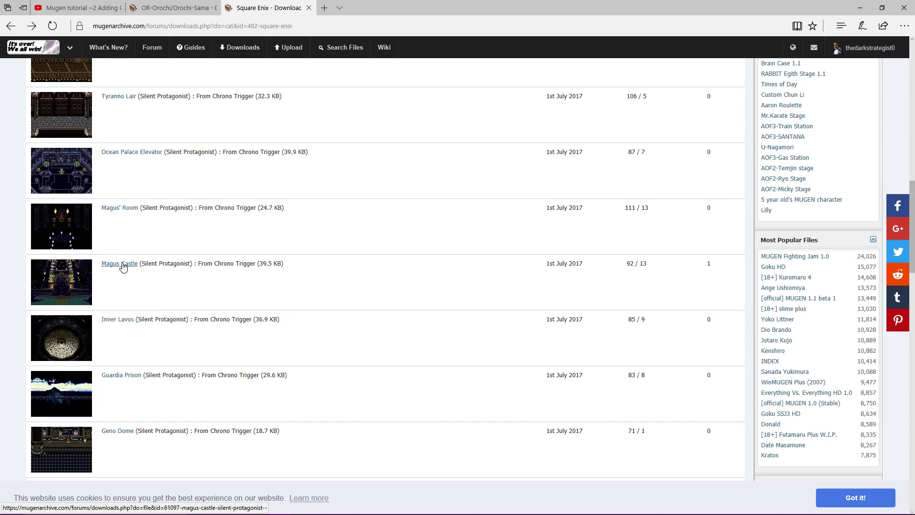
pyautogui.scroll(8, 143, 238)
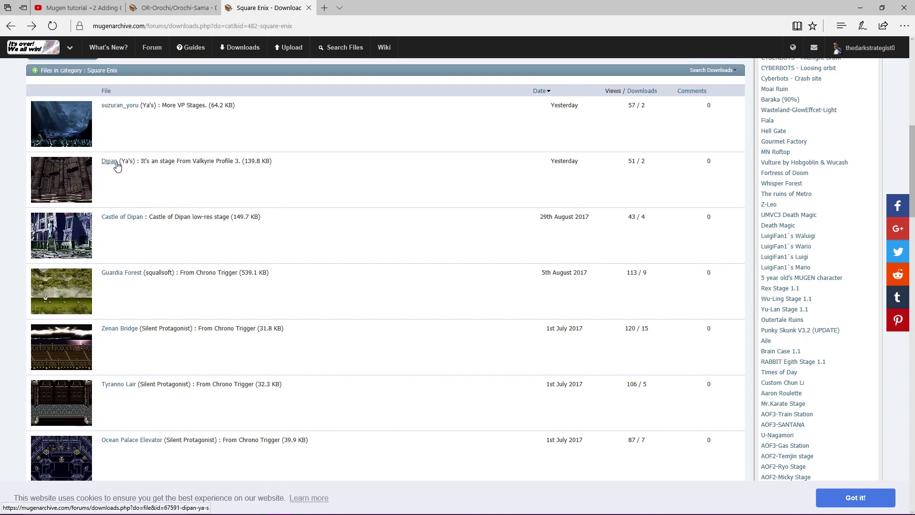
# Step: Open page 2 of the Square Enix stage list and look through the stages on it
pyautogui.scroll(-20, 119, 170)
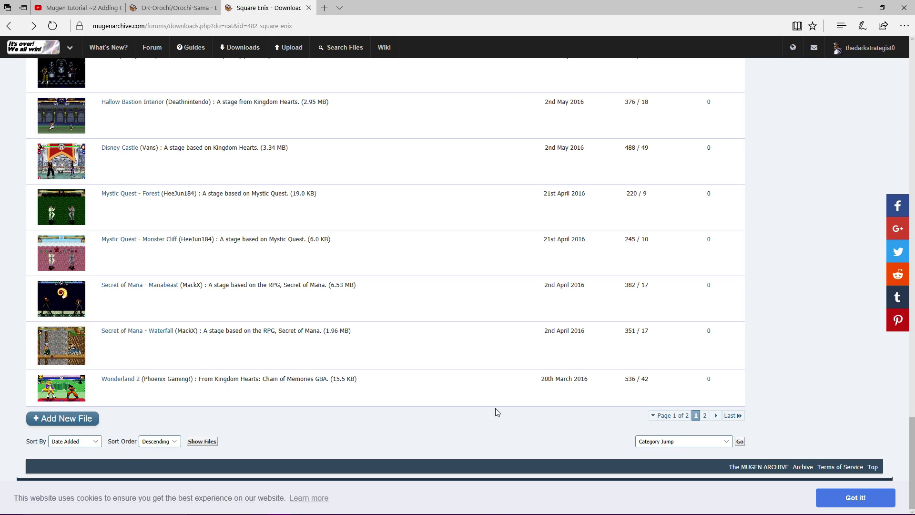
pyautogui.click(705, 416)
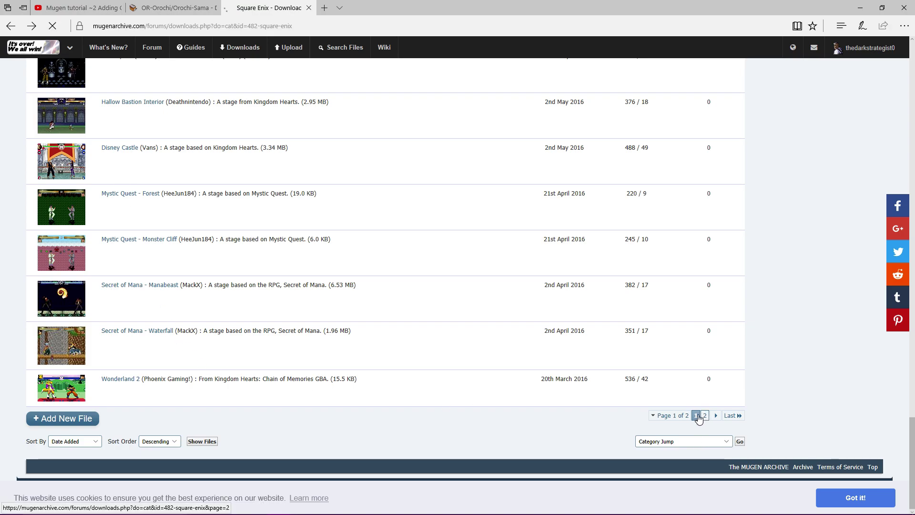
pyautogui.scroll(-5, 206, 267)
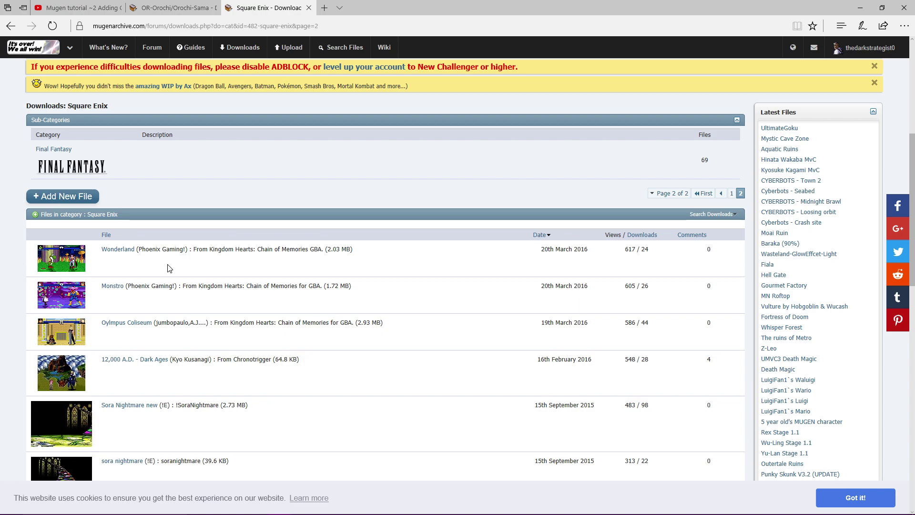
pyautogui.scroll(-2, 168, 269)
pyautogui.scroll(-3, 168, 269)
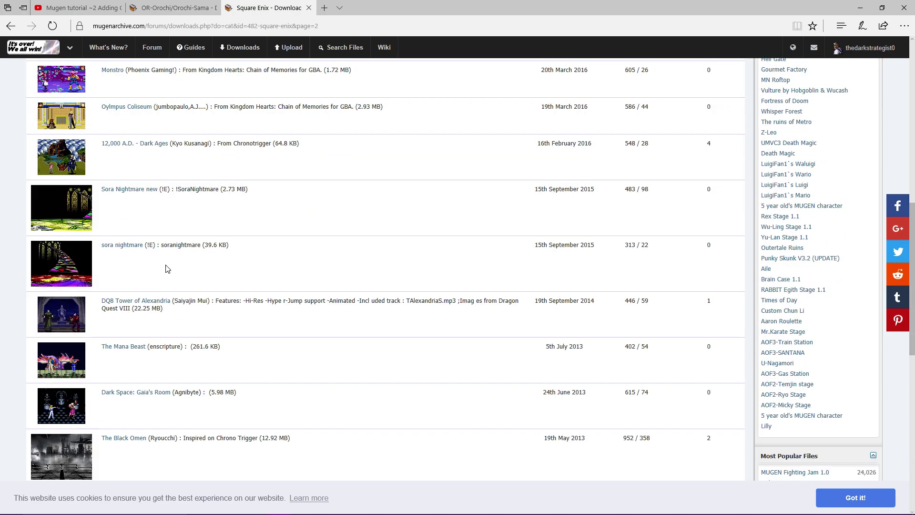
pyautogui.scroll(-3, 168, 269)
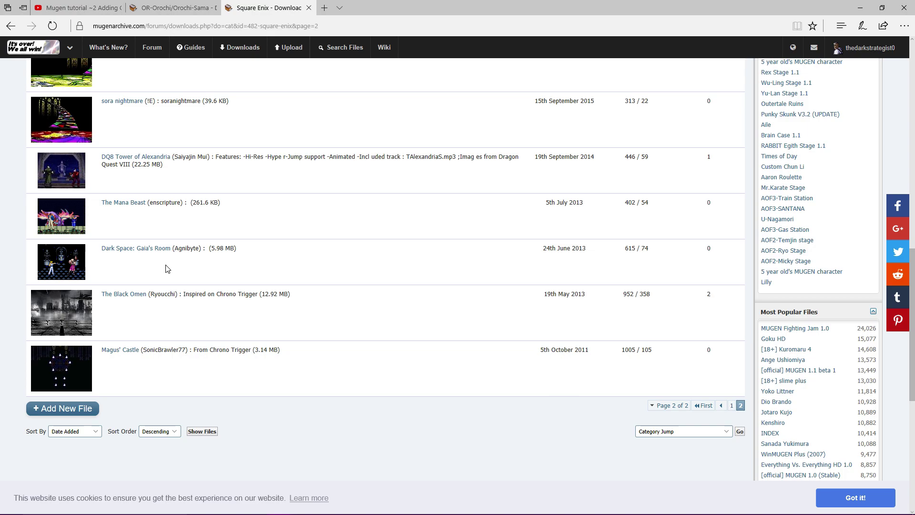
pyautogui.scroll(6, 149, 269)
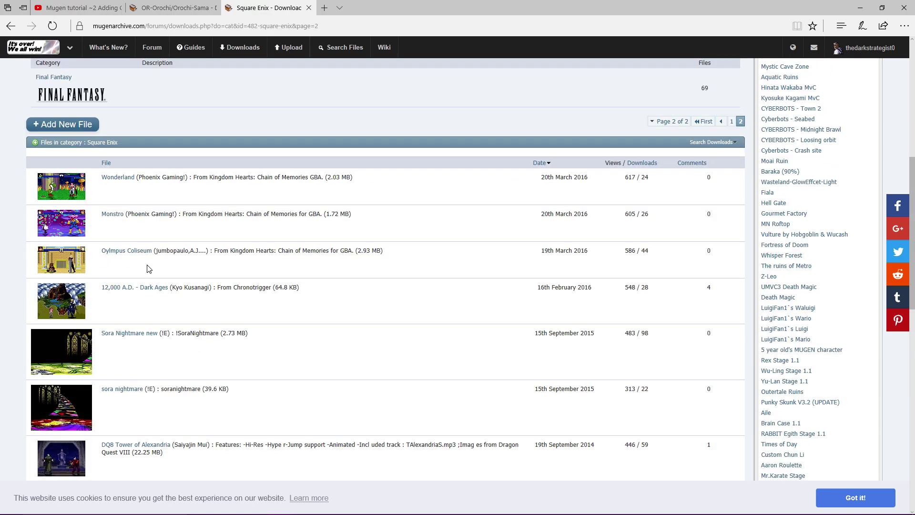
pyautogui.scroll(-8, 283, 286)
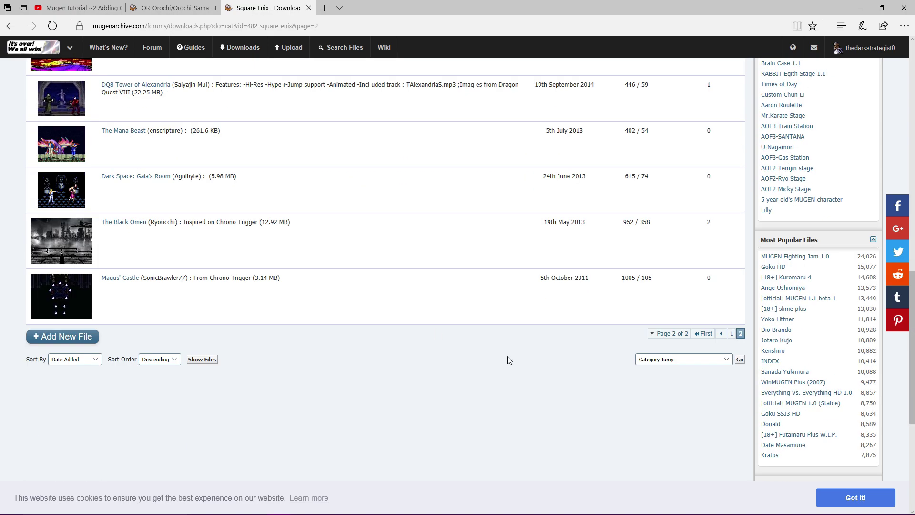
# Step: Return to page 1 of the Square Enix stage list and look through its stages for one to download
pyautogui.click(722, 334)
pyautogui.scroll(-6, 209, 337)
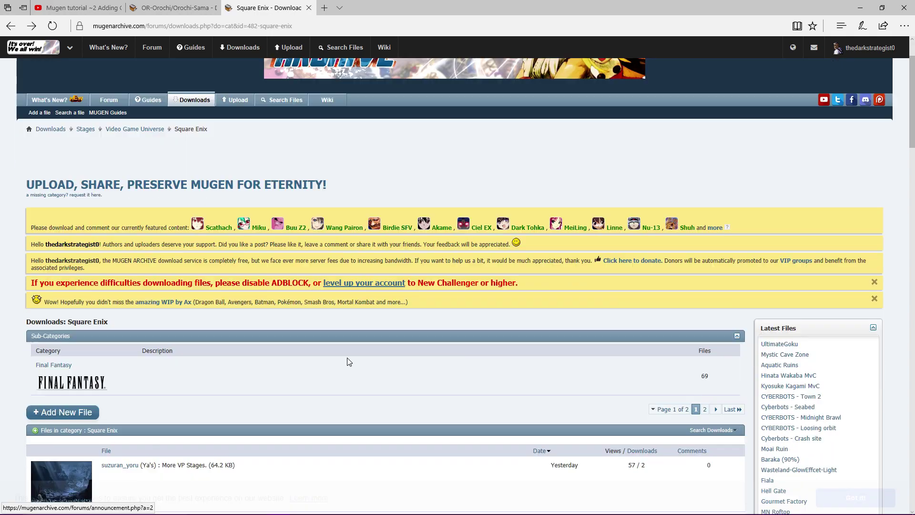
pyautogui.scroll(-10, 208, 337)
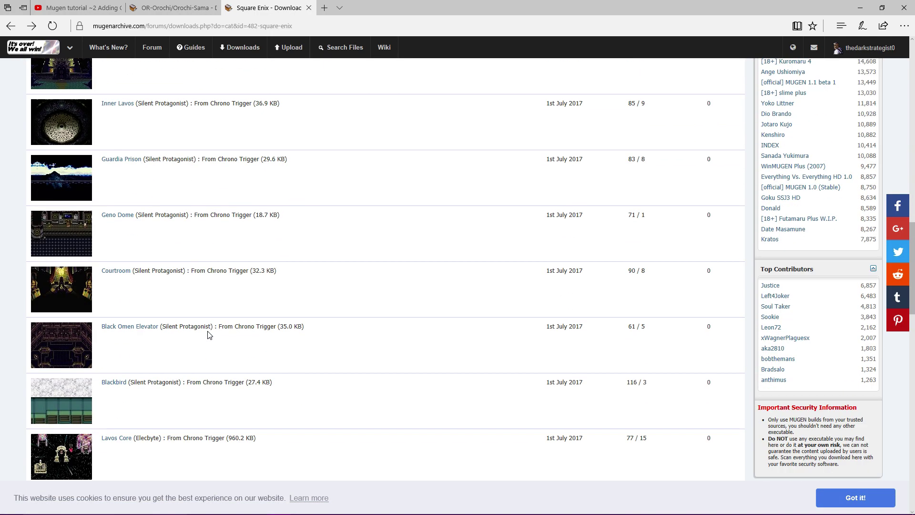
pyautogui.scroll(-9, 208, 334)
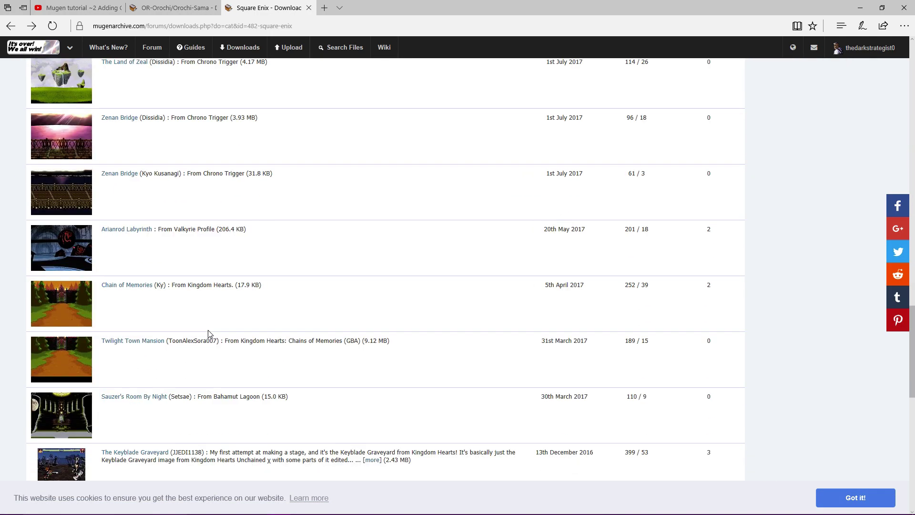
pyautogui.scroll(-2, 241, 322)
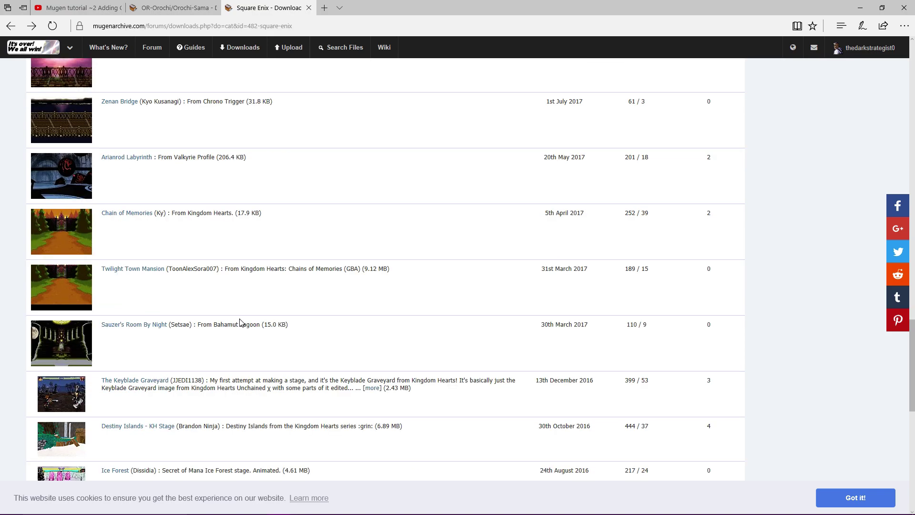
pyautogui.scroll(-4, 242, 323)
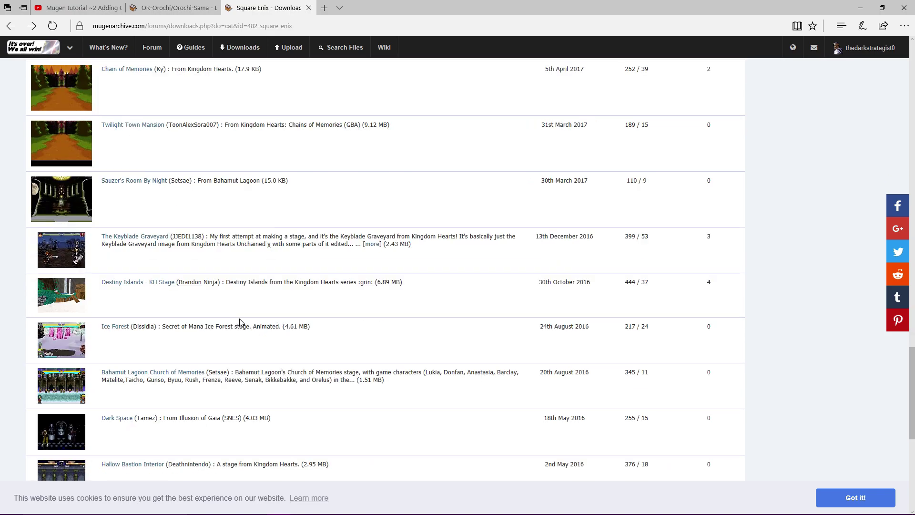
pyautogui.scroll(-4, 240, 322)
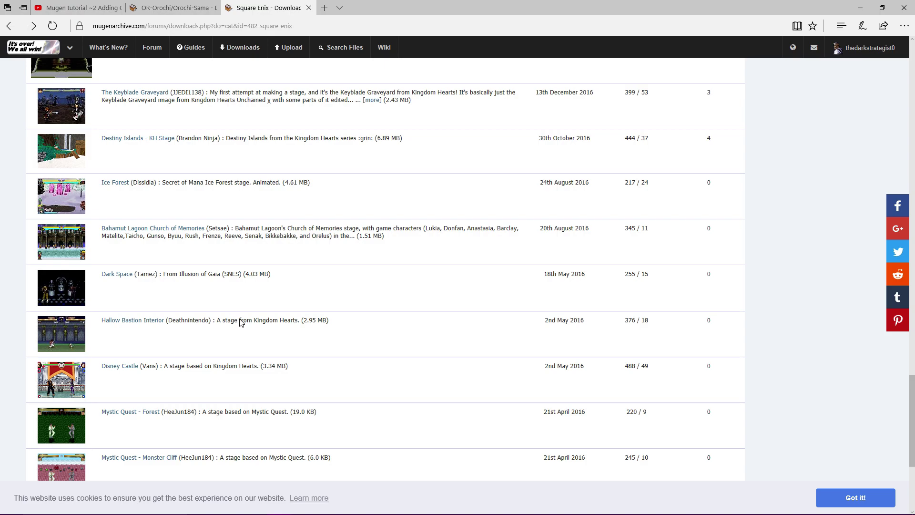
pyautogui.scroll(-4, 242, 323)
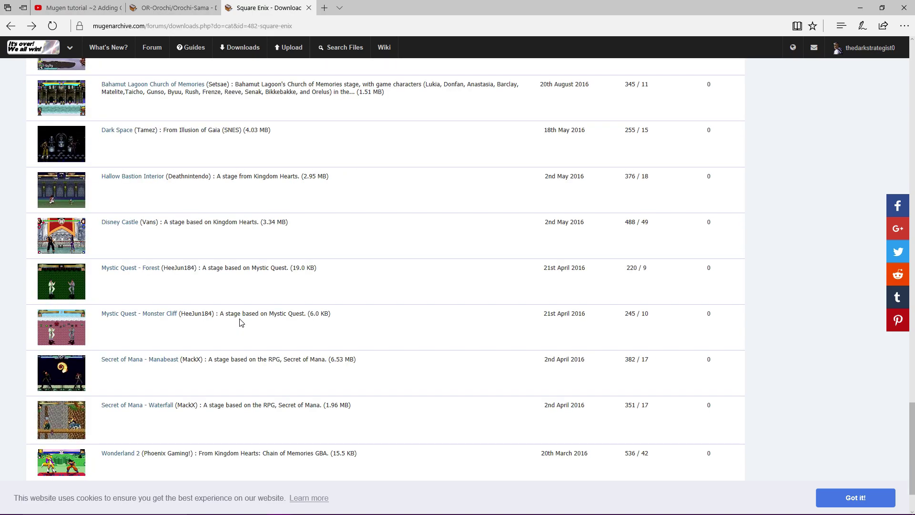
pyautogui.scroll(-4, 242, 322)
pyautogui.scroll(15, 241, 323)
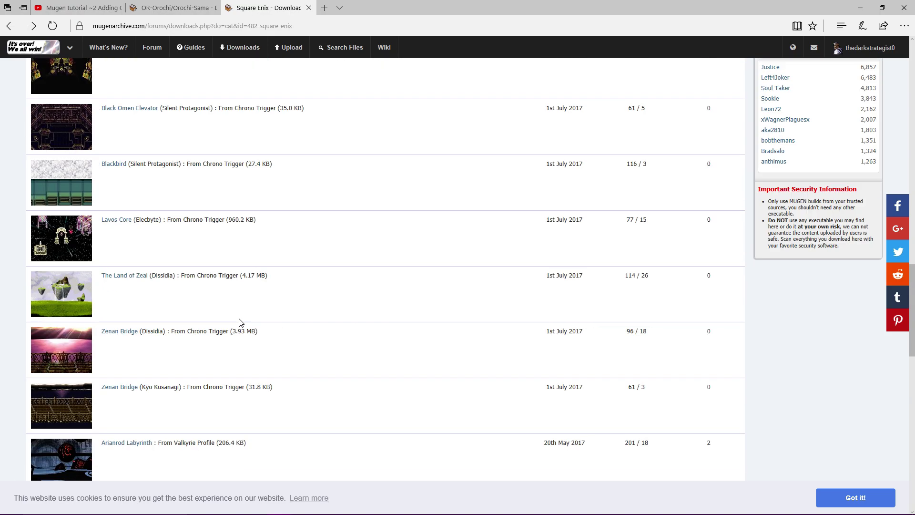
pyautogui.scroll(-2, 240, 322)
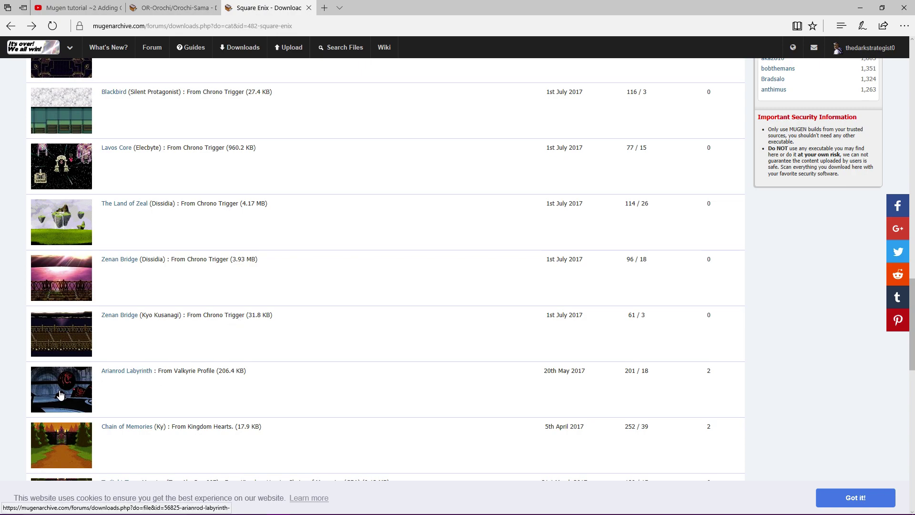
# Step: Open the Arianrod Labyrinth stage's download page and view its preview image enlarged
pyautogui.click(123, 371)
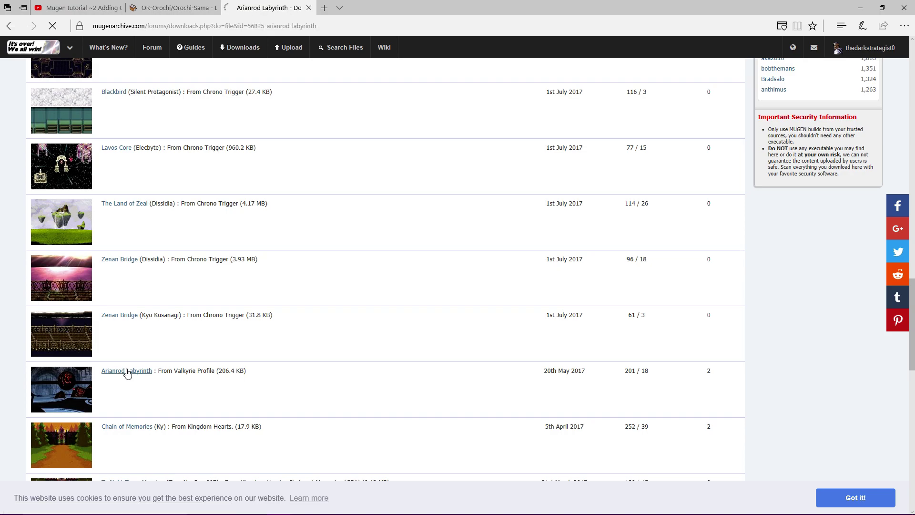
pyautogui.scroll(-10, 127, 371)
pyautogui.scroll(2, 74, 384)
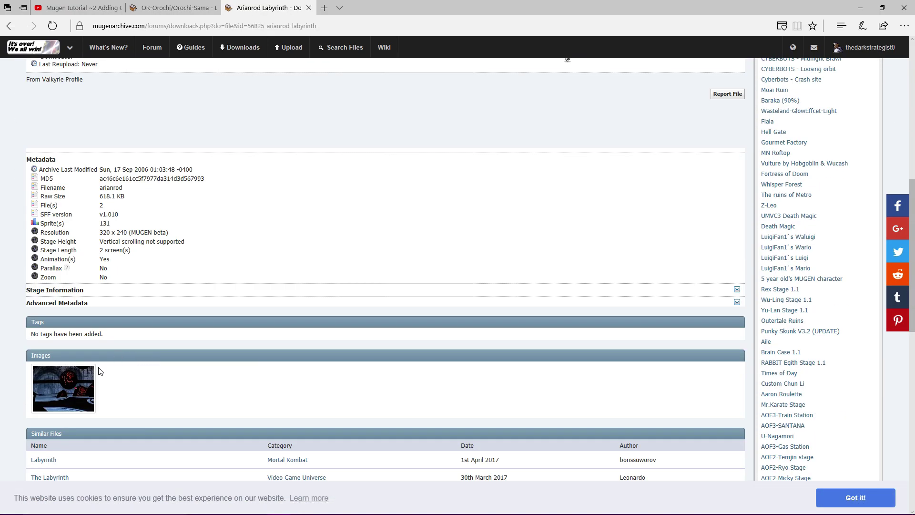
pyautogui.click(74, 384)
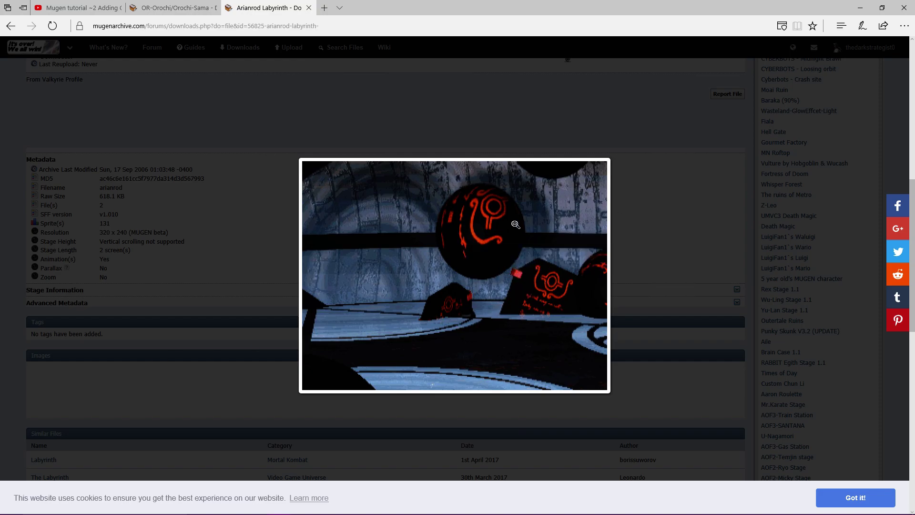
pyautogui.click(677, 194)
# Step: Examine the Arianrod Labyrinth page's metadata, image and similar files sections, ending at the file's download details
pyautogui.scroll(-7, 239, 260)
pyautogui.scroll(7, 252, 262)
pyautogui.scroll(-7, 251, 259)
pyautogui.scroll(9, 250, 257)
pyautogui.scroll(-6, 250, 258)
pyautogui.scroll(3, 183, 233)
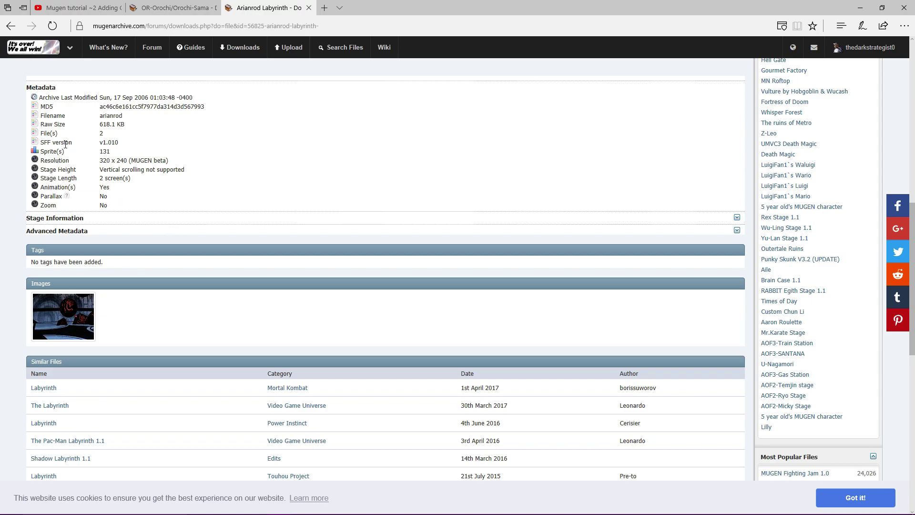
pyautogui.scroll(-4, 310, 197)
pyautogui.scroll(13, 311, 197)
pyautogui.scroll(-2, 672, 199)
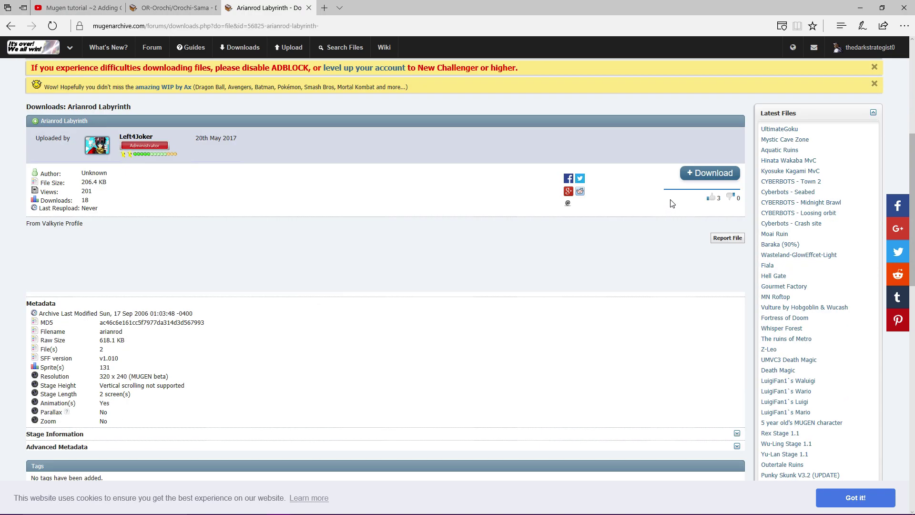
# Step: Download the Arianrod Labyrinth stage by skipping the ad and leaving the fake Flash Player page, and save arianrod.rar
pyautogui.click(719, 174)
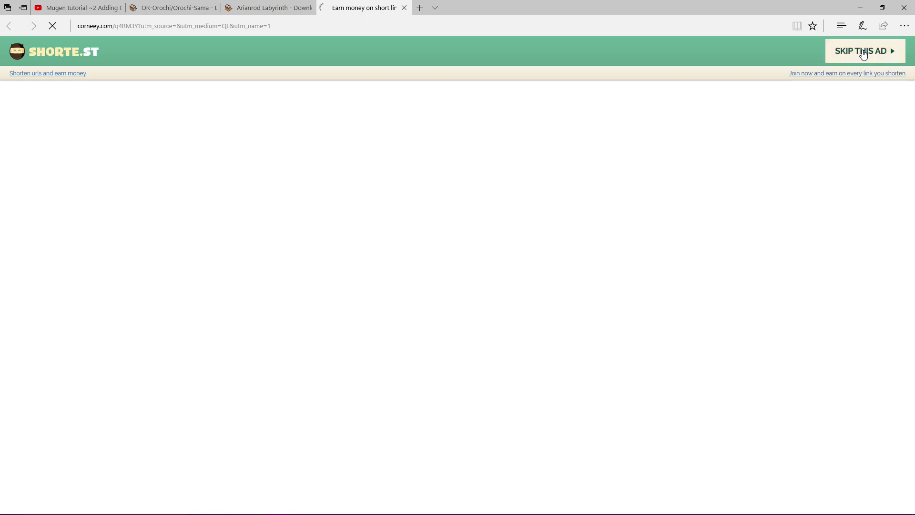
pyautogui.click(874, 59)
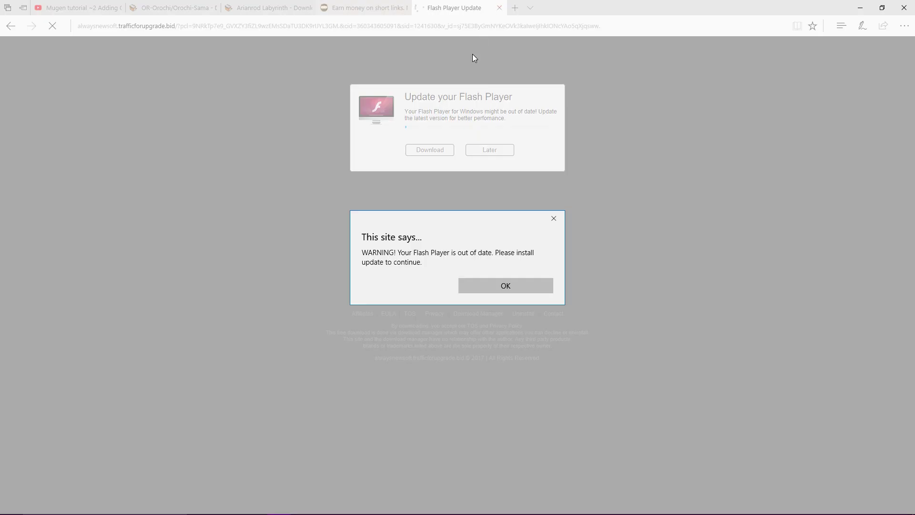
pyautogui.click(498, 287)
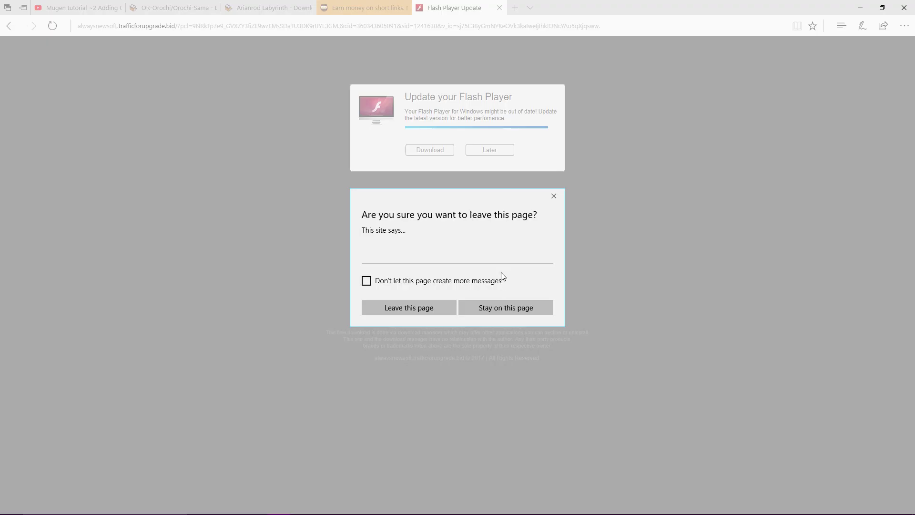
pyautogui.click(413, 300)
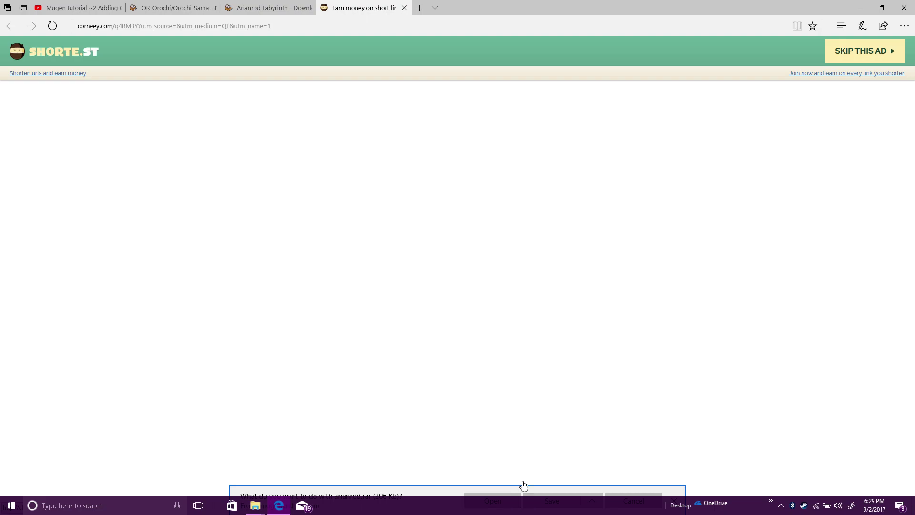
pyautogui.click(544, 500)
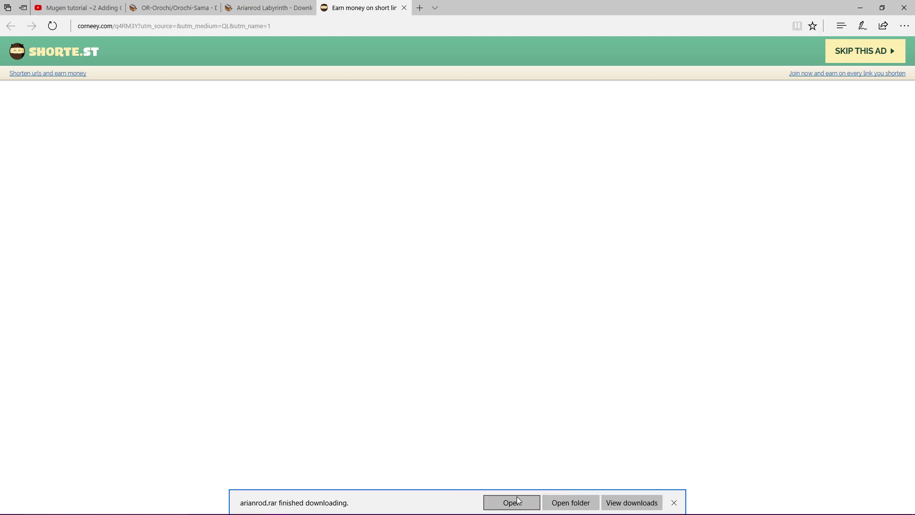
# Step: Show arianrod.rar in the Downloads folder, and close the leftover ad page before minimizing the browser
pyautogui.click(568, 509)
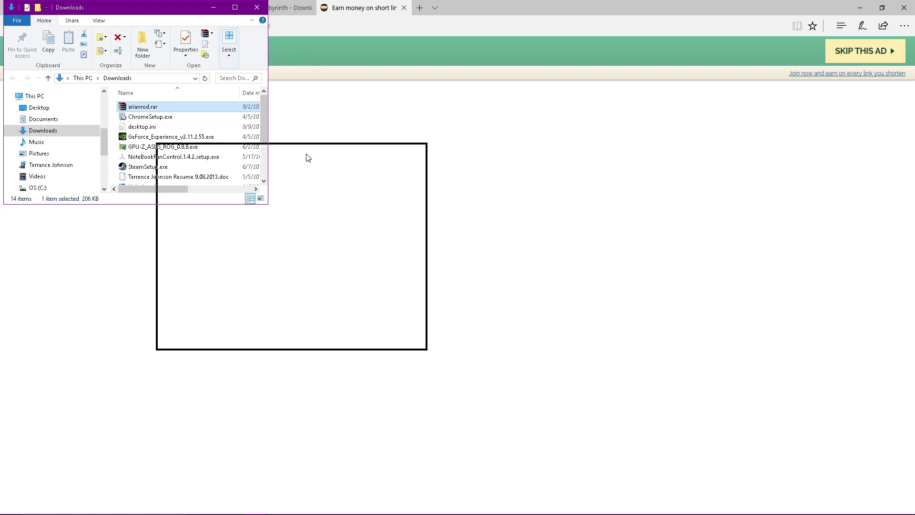
pyautogui.click(860, 7)
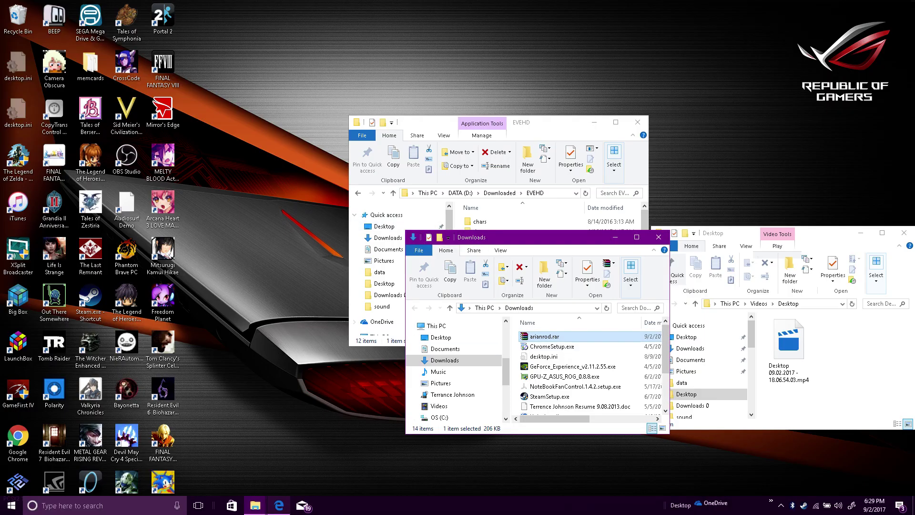
pyautogui.click(279, 505)
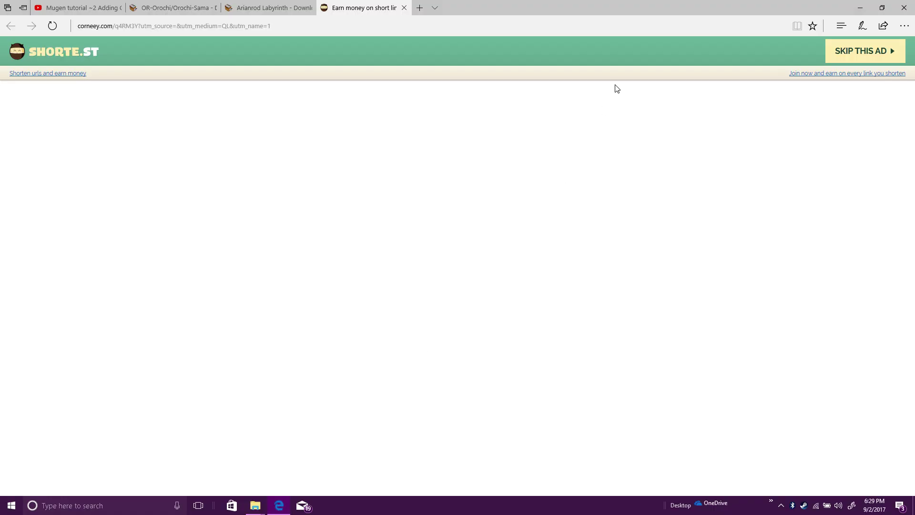
pyautogui.click(404, 8)
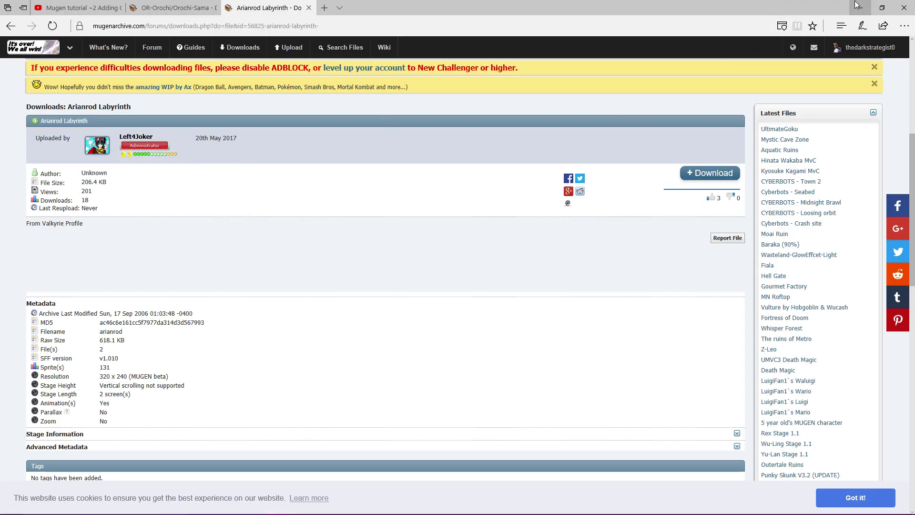
pyautogui.click(858, 5)
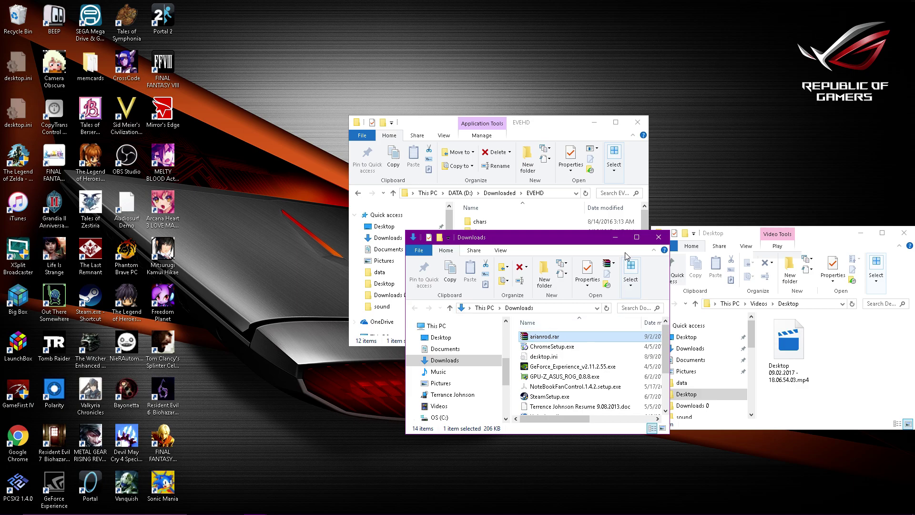
# Step: Open arianrod.rar in WinRAR to check its DEF and SFF files, and move the archive window clear of the Downloads folder
pyautogui.doubleClick(549, 340)
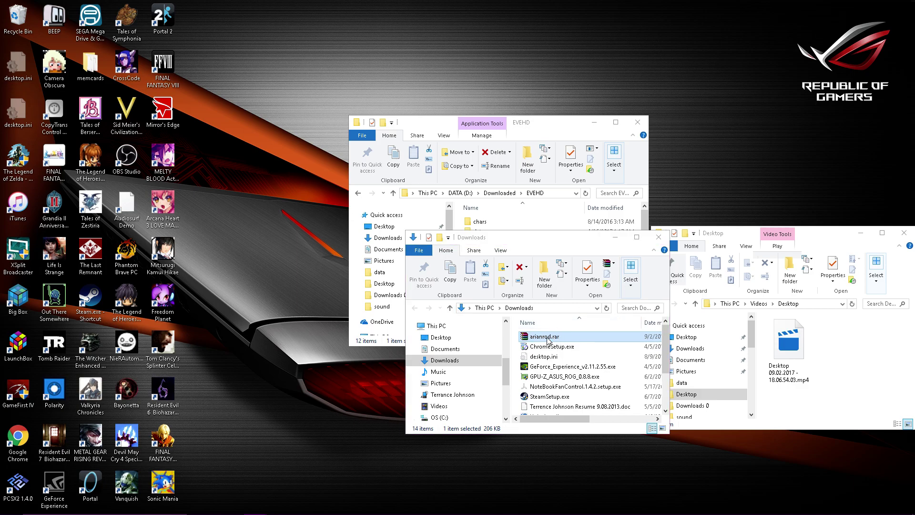
pyautogui.click(616, 117)
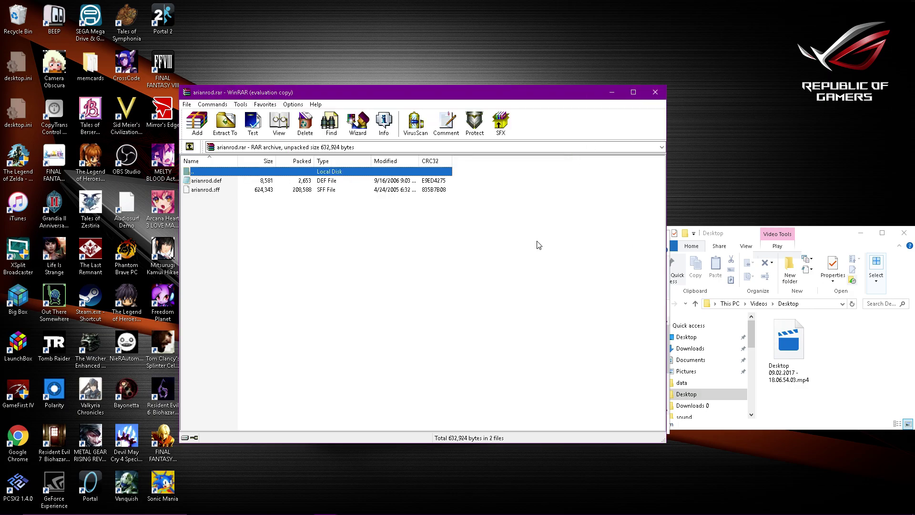
pyautogui.click(234, 183)
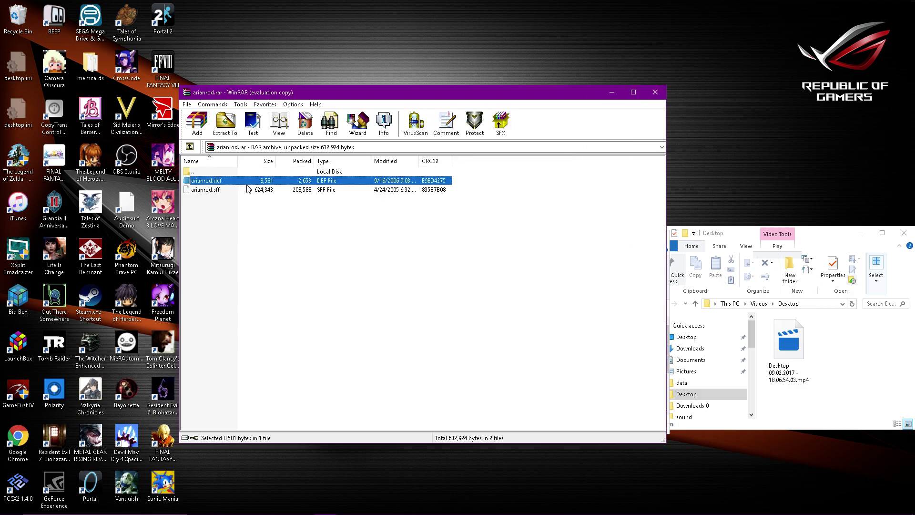
pyautogui.click(242, 210)
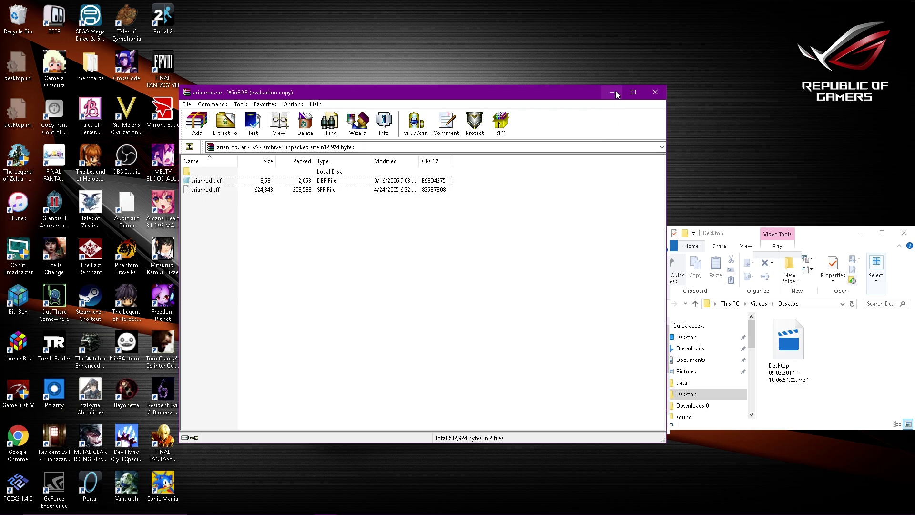
pyautogui.moveTo(575, 98); pyautogui.dragTo(409, 179)
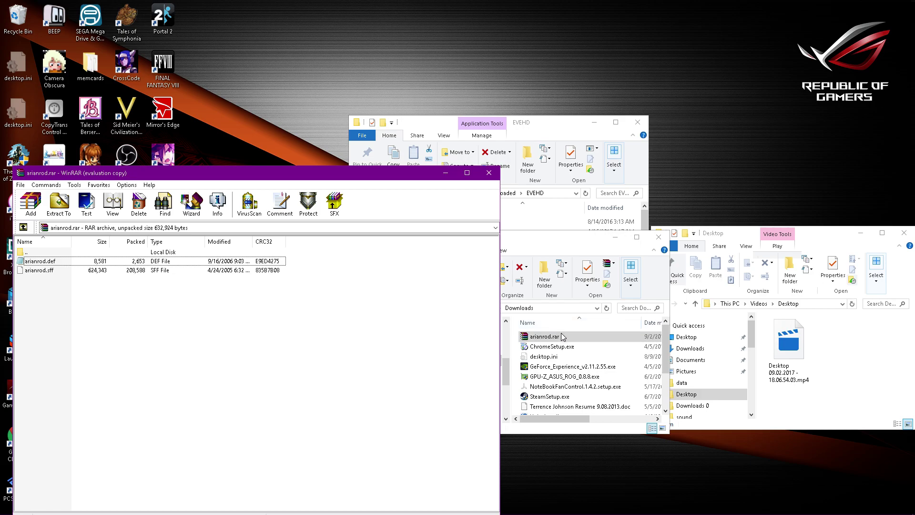
# Step: Copy the name "arianrod" from the arianrod.rar file in Downloads, leaving the file name as it is
pyautogui.click(547, 337)
pyautogui.click(547, 338)
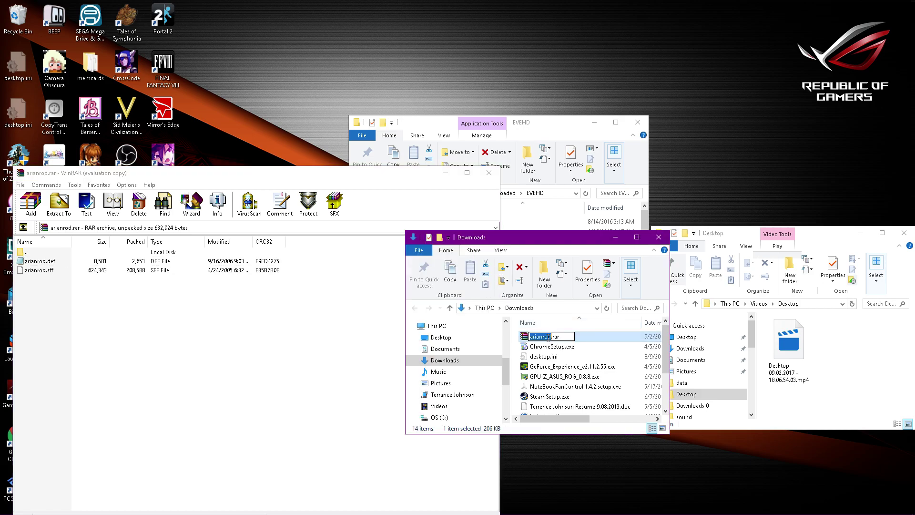
pyautogui.rightClick(543, 339)
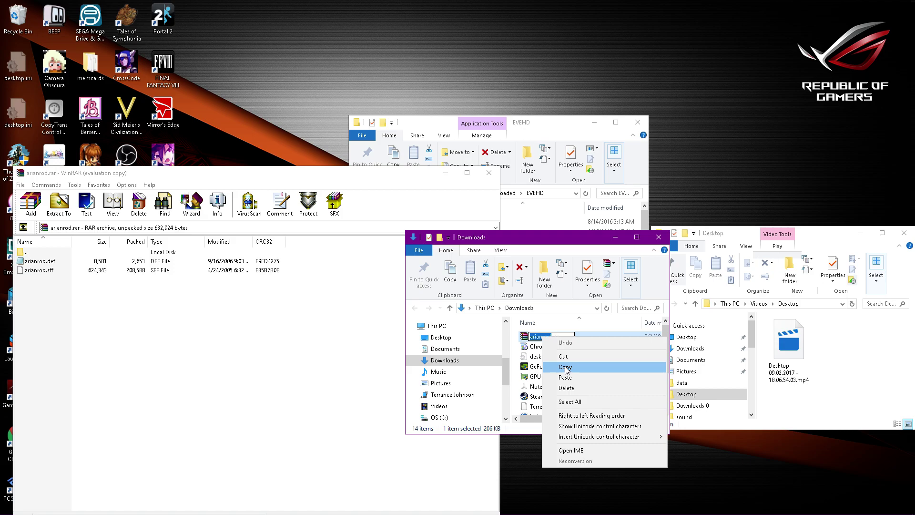
pyautogui.click(566, 368)
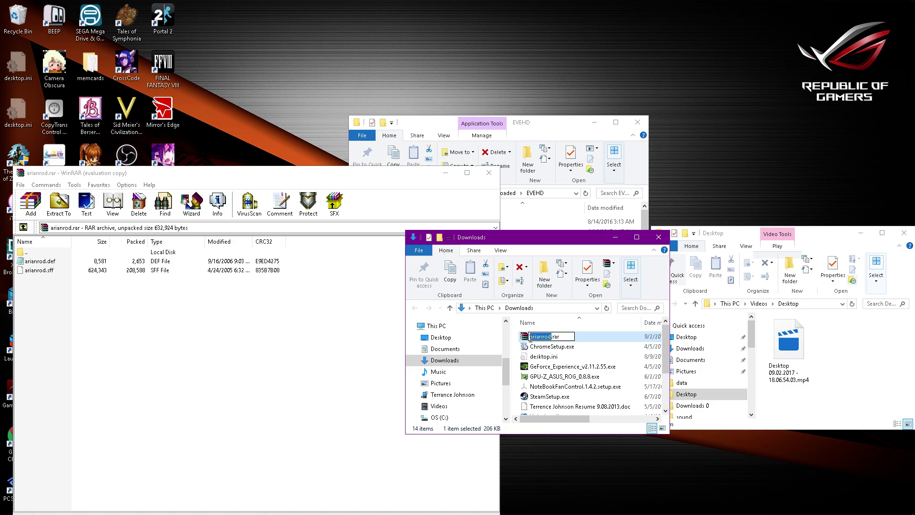
pyautogui.rightClick(541, 337)
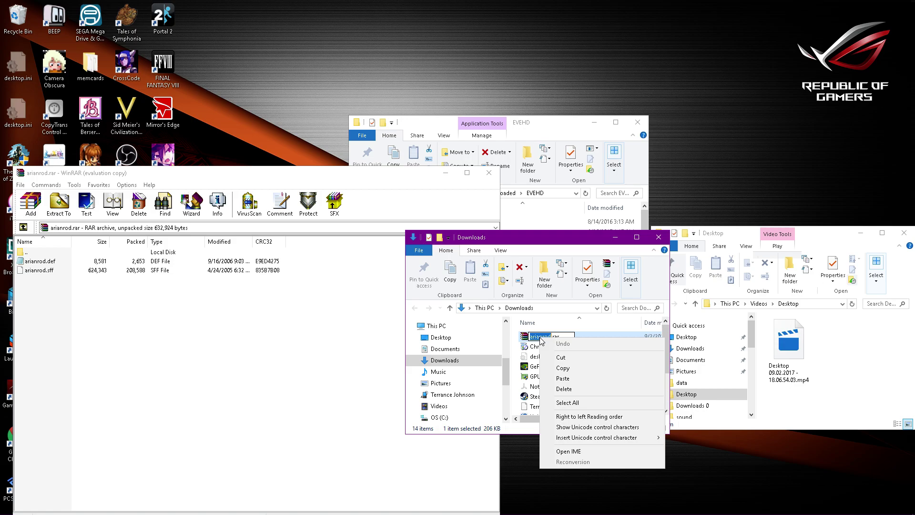
pyautogui.click(558, 367)
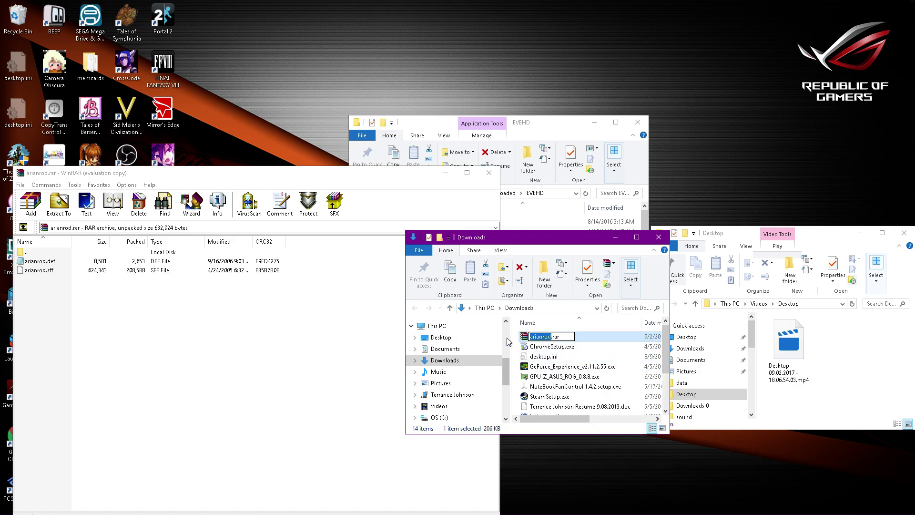
pyautogui.click(542, 249)
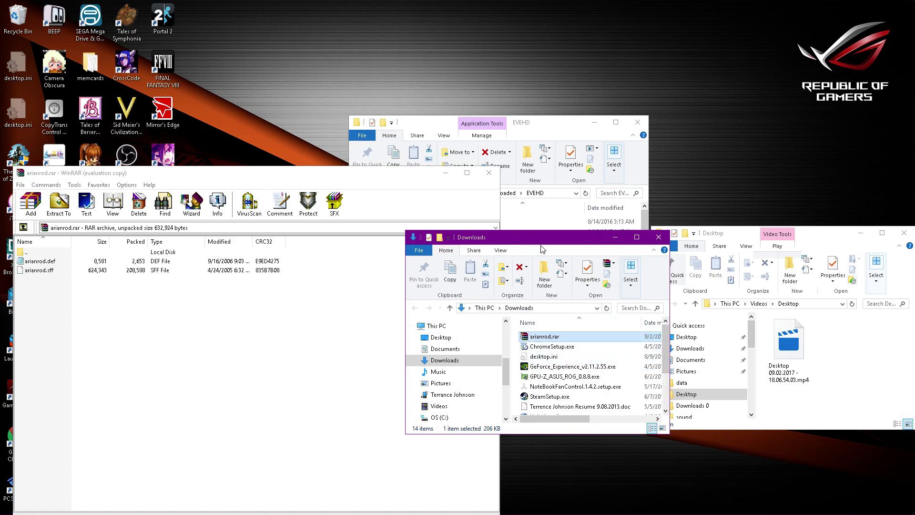
# Step: Bring the arianrod.rar window clear of the others and start extracting both arianrod.def and arianrod.sff
pyautogui.click(262, 187)
pyautogui.moveTo(381, 179); pyautogui.dragTo(613, 169)
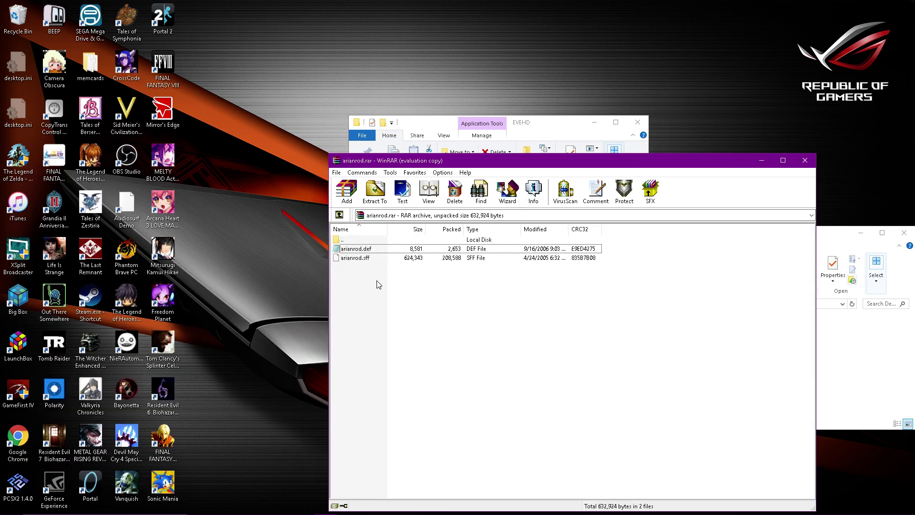
pyautogui.moveTo(381, 280); pyautogui.dragTo(368, 255)
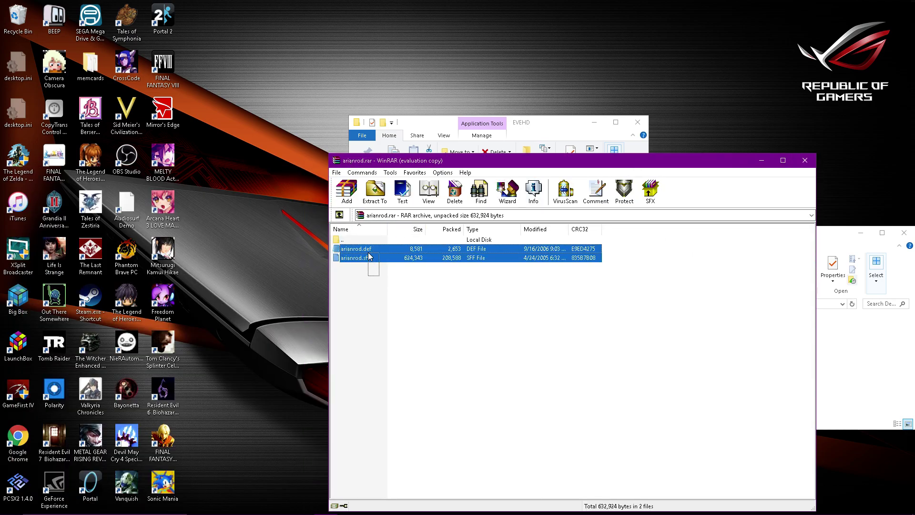
pyautogui.click(383, 284)
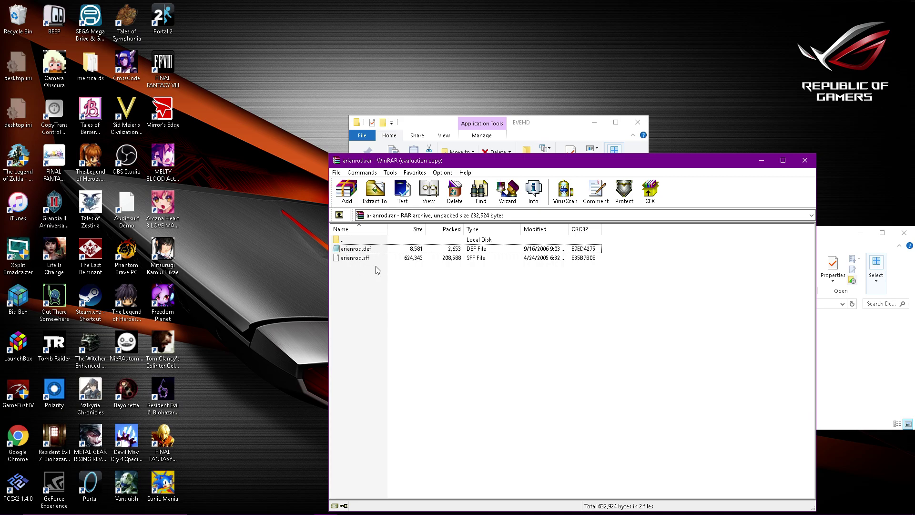
pyautogui.click(387, 259)
pyautogui.click(384, 281)
pyautogui.moveTo(386, 278); pyautogui.dragTo(374, 251)
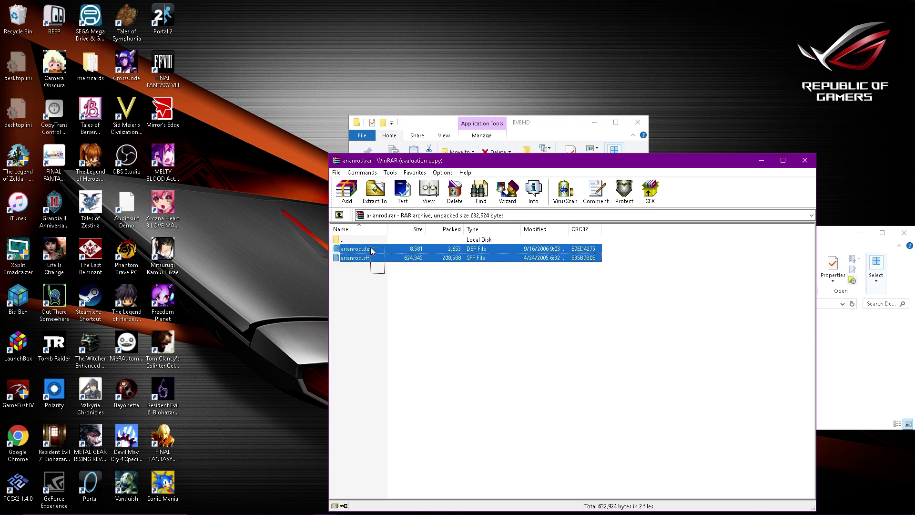
pyautogui.click(380, 202)
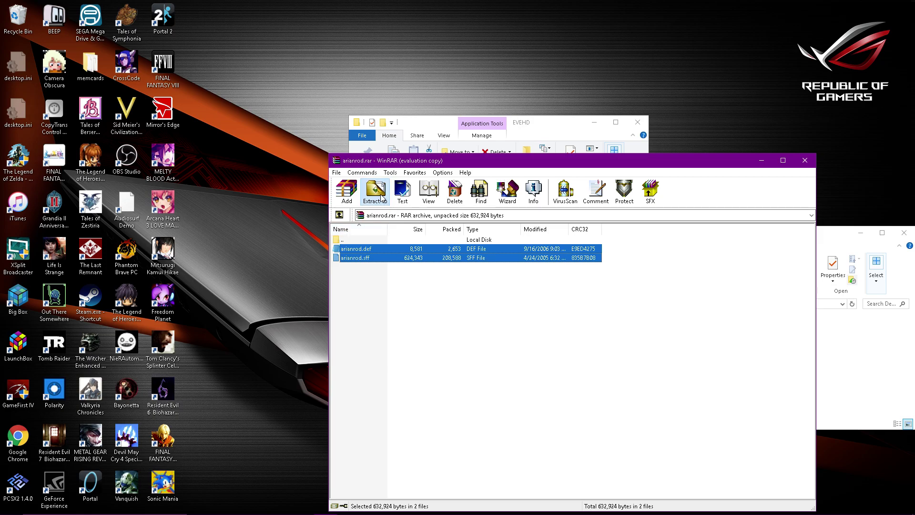
# Step: Set the extraction destination to the M.U.G.E.N stages folder, L:\mugen2\mugen\stages
pyautogui.moveTo(685, 333); pyautogui.dragTo(686, 369)
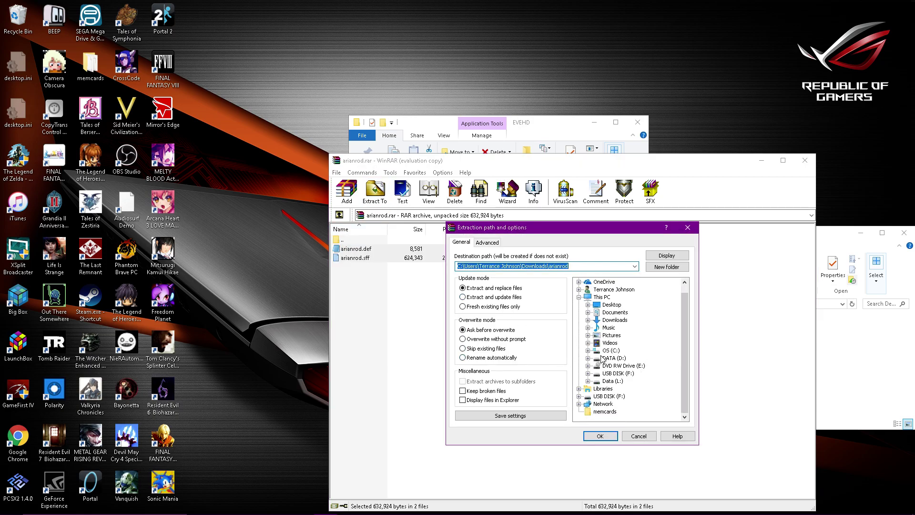
pyautogui.click(590, 381)
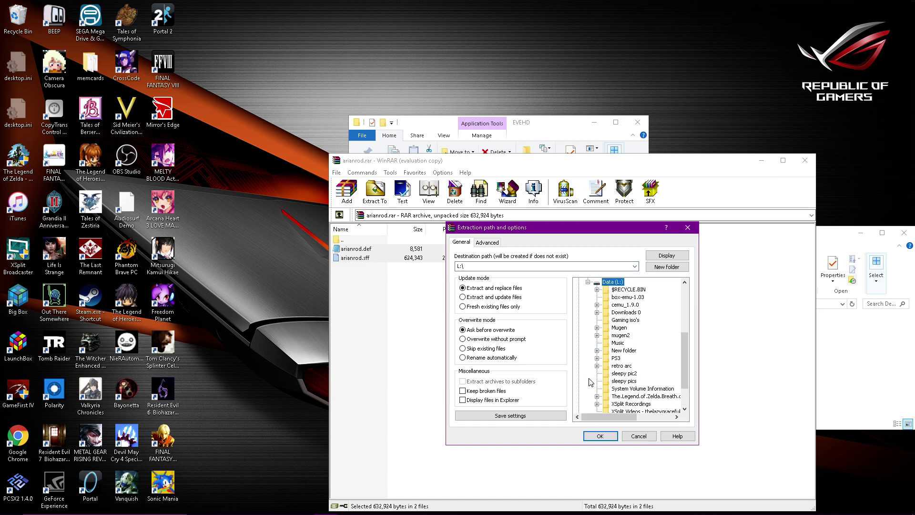
pyautogui.click(597, 335)
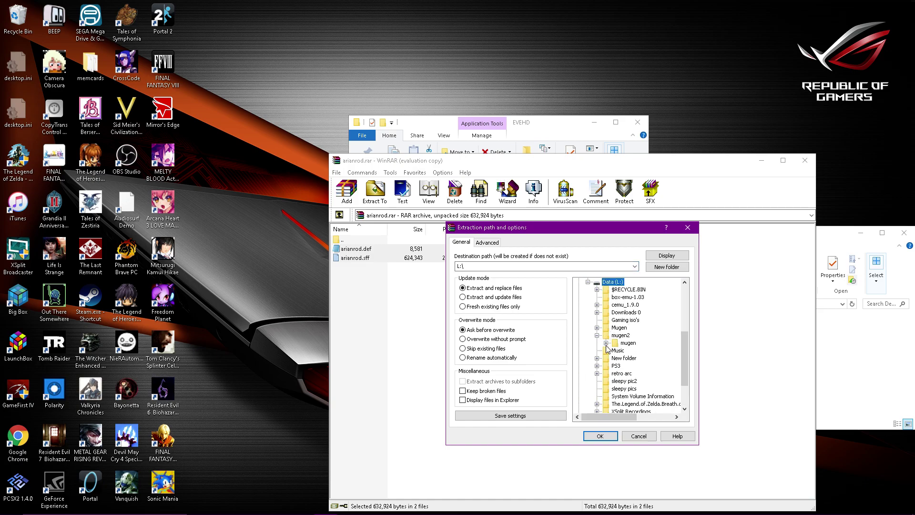
pyautogui.click(623, 344)
pyautogui.click(608, 343)
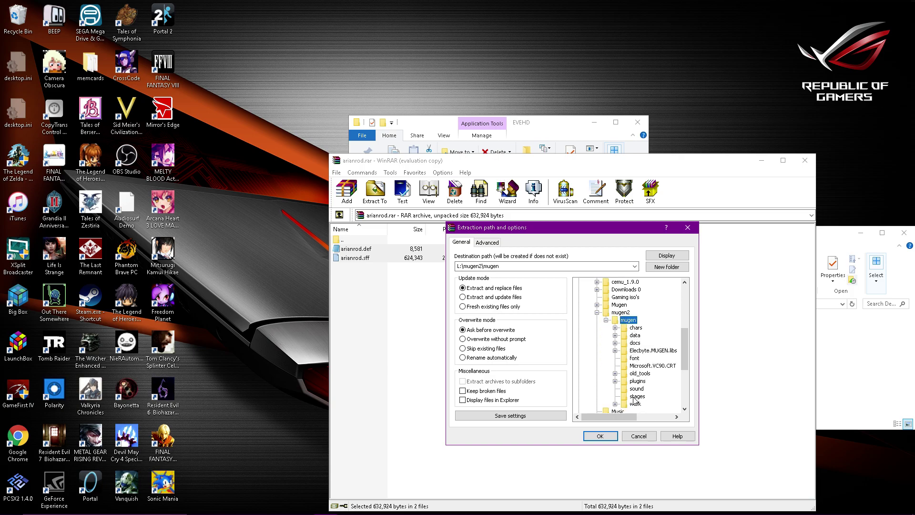
pyautogui.click(632, 398)
pyautogui.click(626, 396)
pyautogui.moveTo(683, 341); pyautogui.dragTo(682, 356)
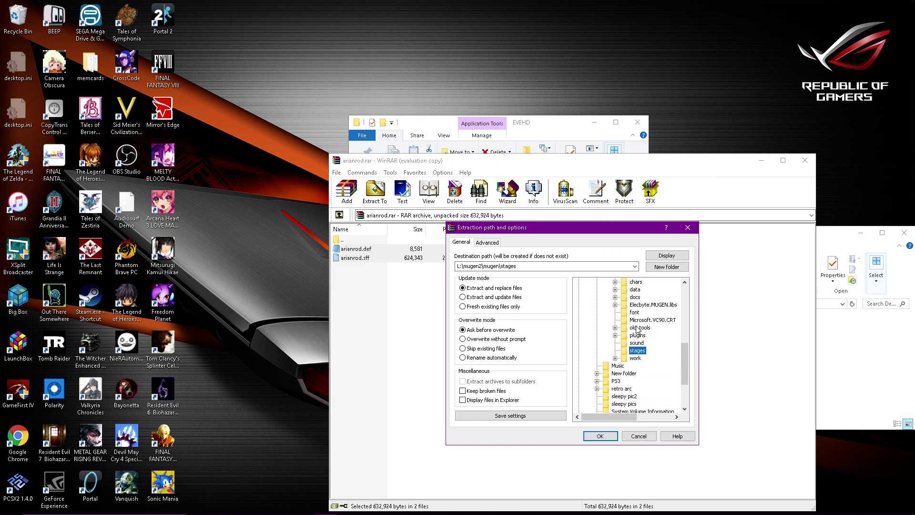
# Step: Create a subfolder in stages named with the copied text "arianrod" and extract the two stage files into it
pyautogui.click(667, 267)
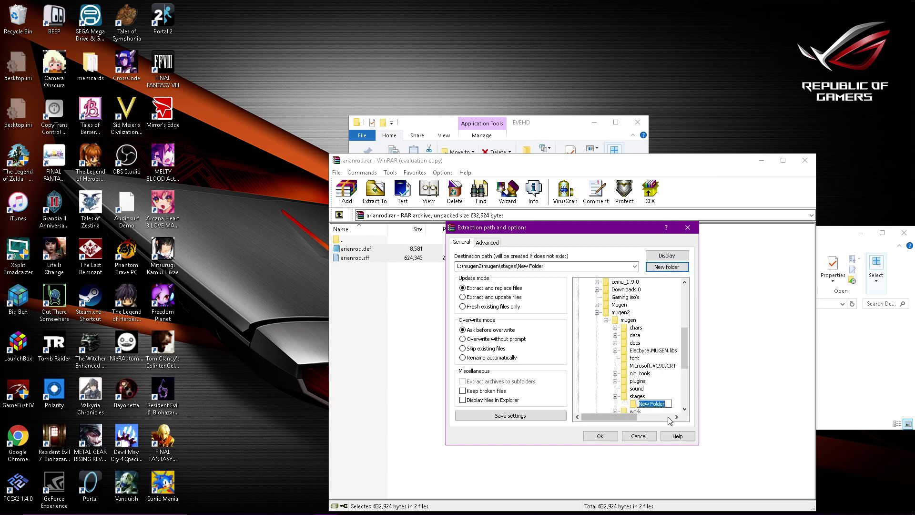
pyautogui.rightClick(661, 404)
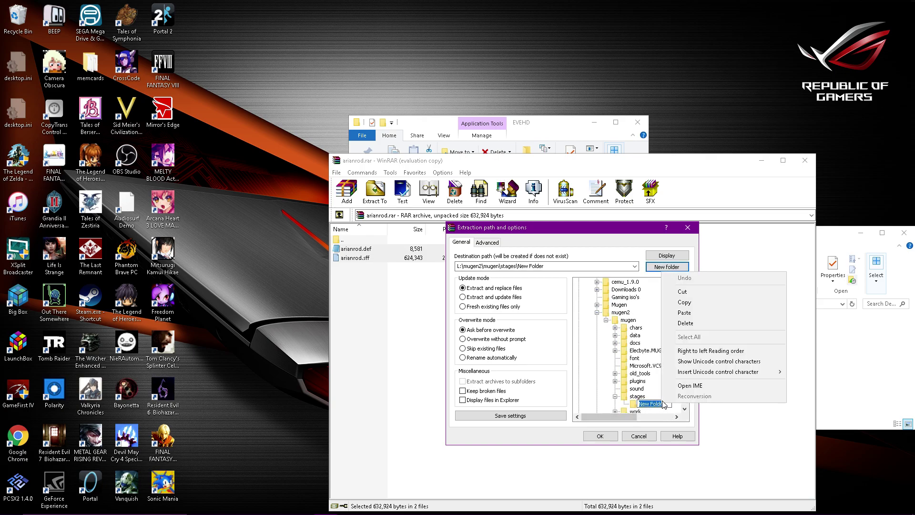
pyautogui.click(668, 316)
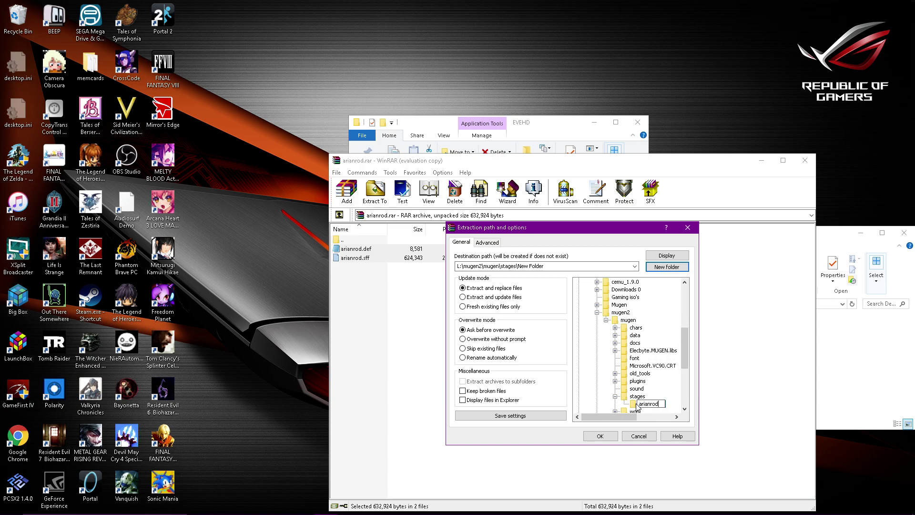
pyautogui.press('Return')
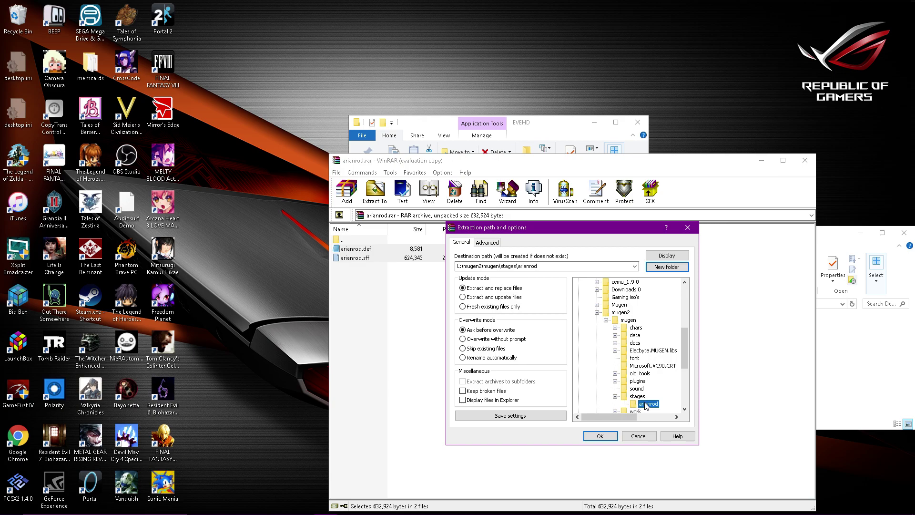
pyautogui.click(640, 405)
pyautogui.press('Return')
pyautogui.scroll(-1, 641, 399)
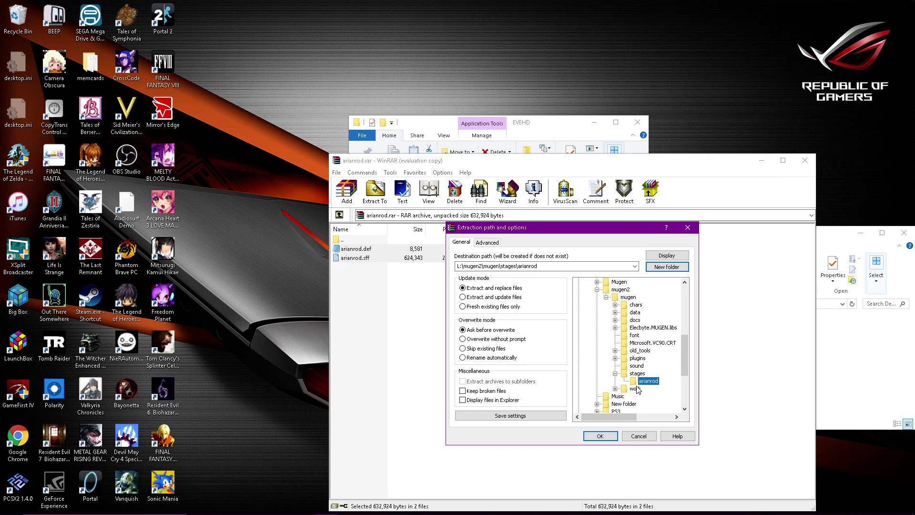
pyautogui.click(604, 437)
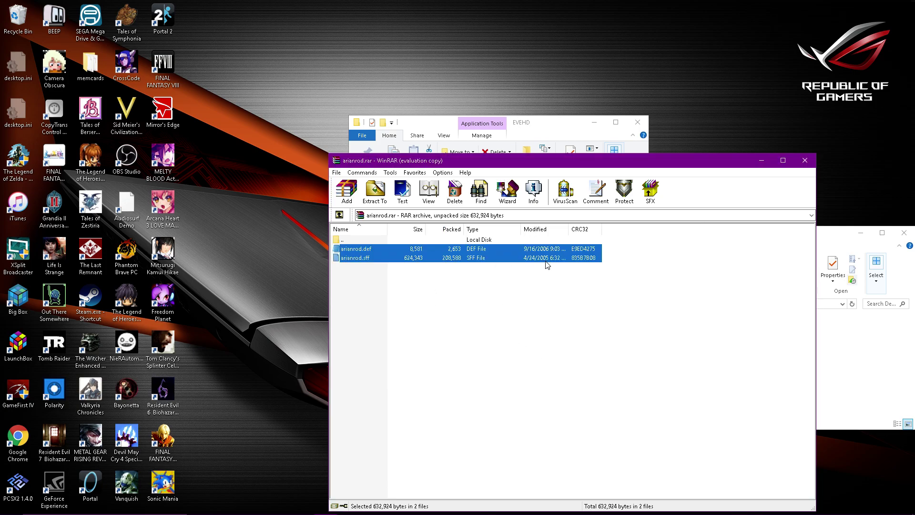
# Step: Close the arianrod.rar archive window and delete arianrod.rar from the Downloads folder
pyautogui.moveTo(635, 163); pyautogui.dragTo(499, 191)
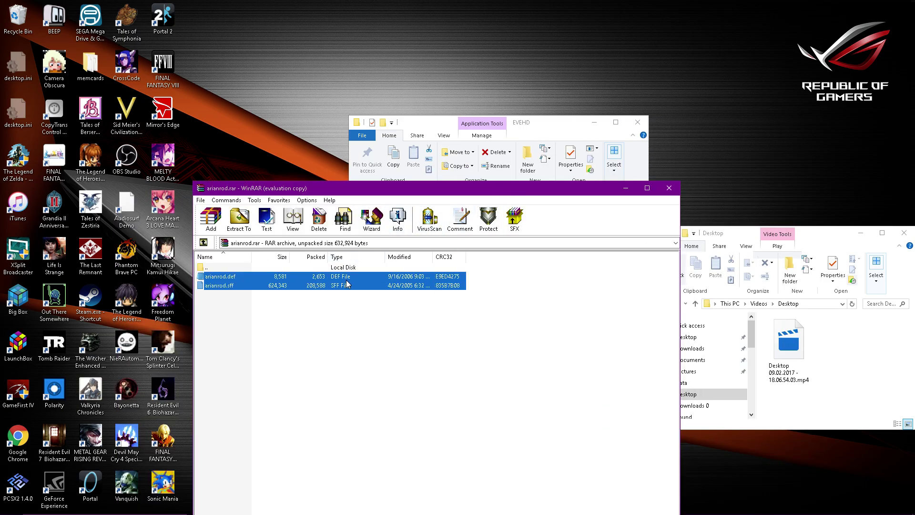
pyautogui.click(666, 188)
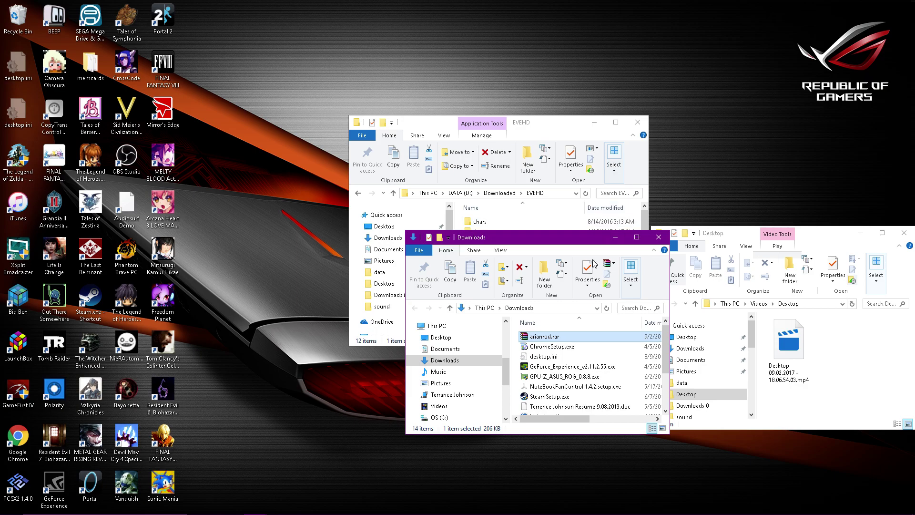
pyautogui.rightClick(548, 337)
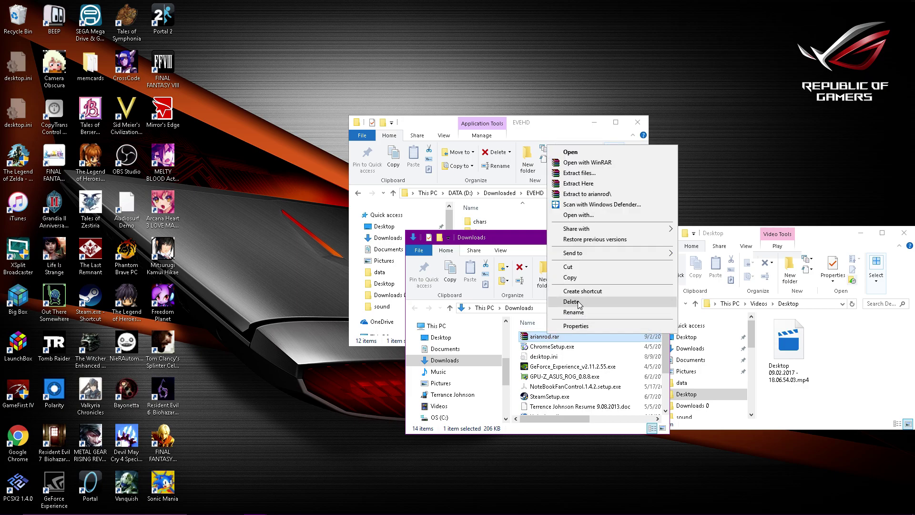
pyautogui.click(579, 303)
pyautogui.click(495, 301)
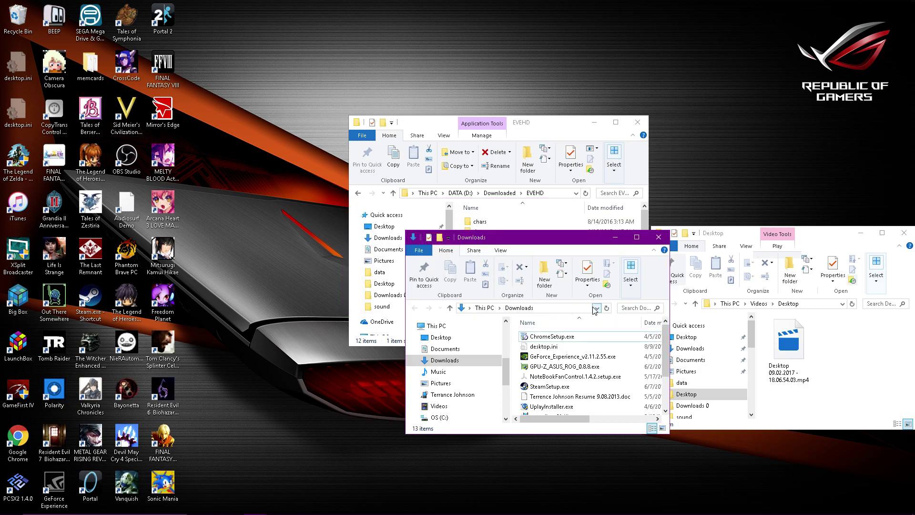
# Step: Move the Downloads window aside and browse the EVEHD window to L:\mugen2\mugen\stages to check for the arianrod folder
pyautogui.moveTo(594, 241); pyautogui.dragTo(366, 248)
pyautogui.click(540, 125)
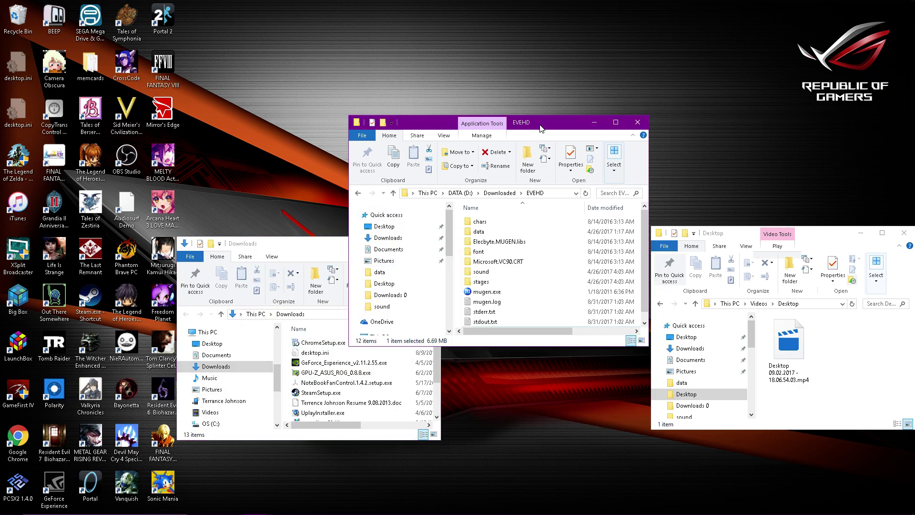
pyautogui.moveTo(450, 243); pyautogui.dragTo(446, 322)
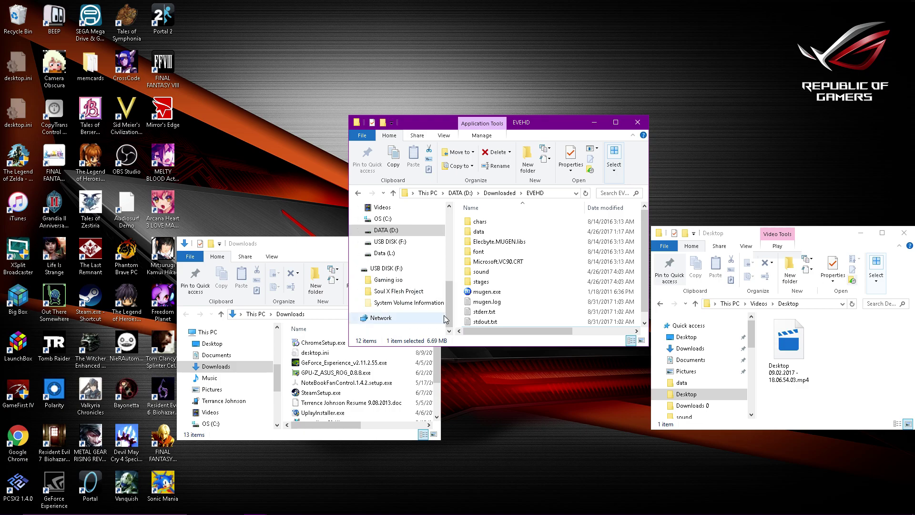
pyautogui.click(413, 252)
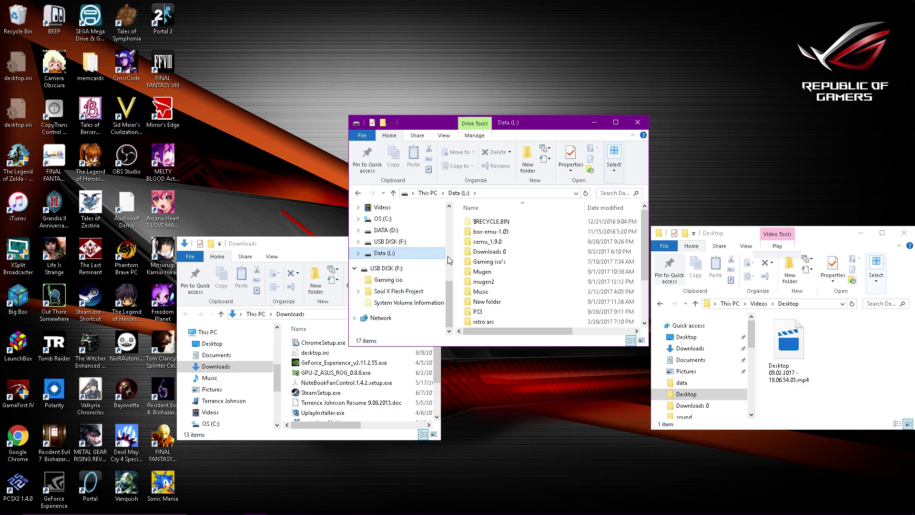
pyautogui.doubleClick(501, 285)
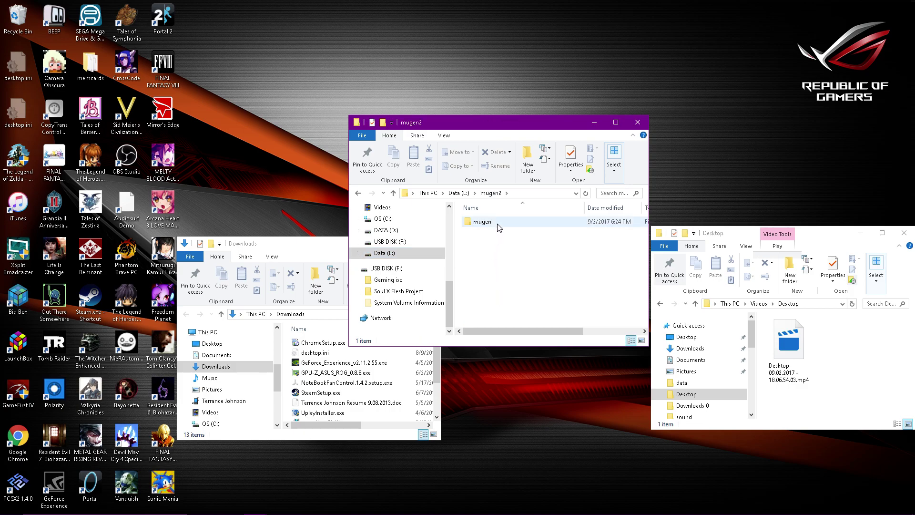
pyautogui.doubleClick(499, 227)
pyautogui.scroll(-2, 503, 252)
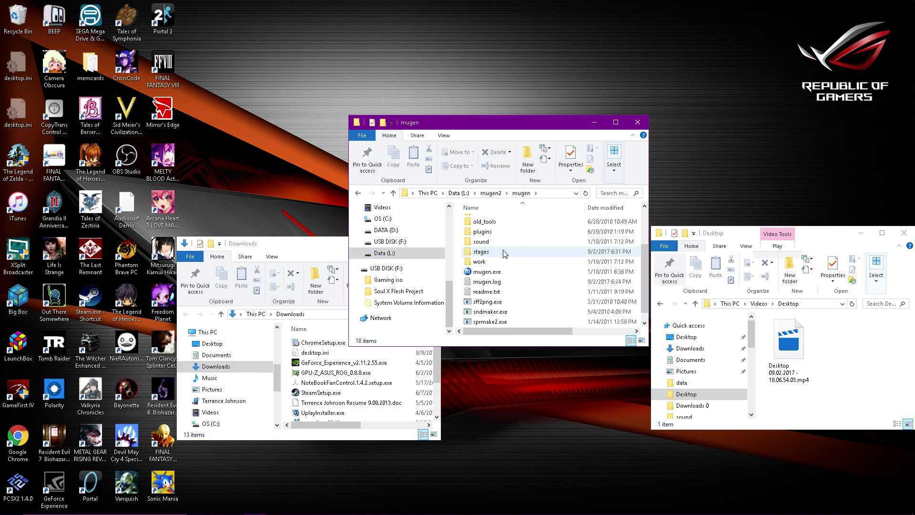
pyautogui.scroll(1, 504, 253)
pyautogui.scroll(-1, 504, 254)
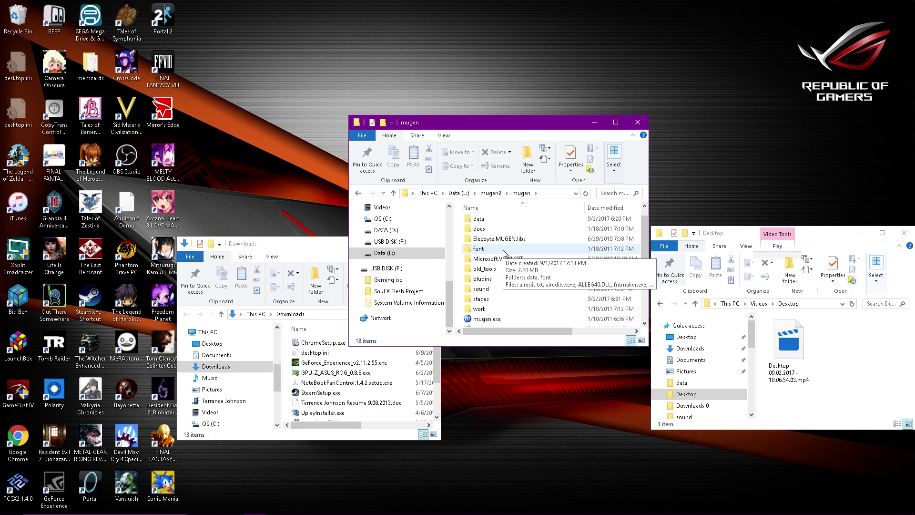
pyautogui.scroll(2, 504, 254)
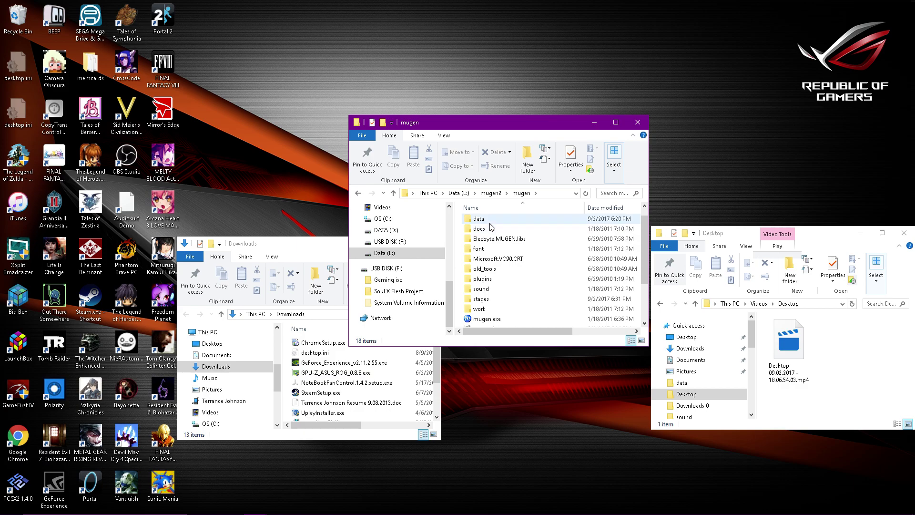
pyautogui.doubleClick(486, 299)
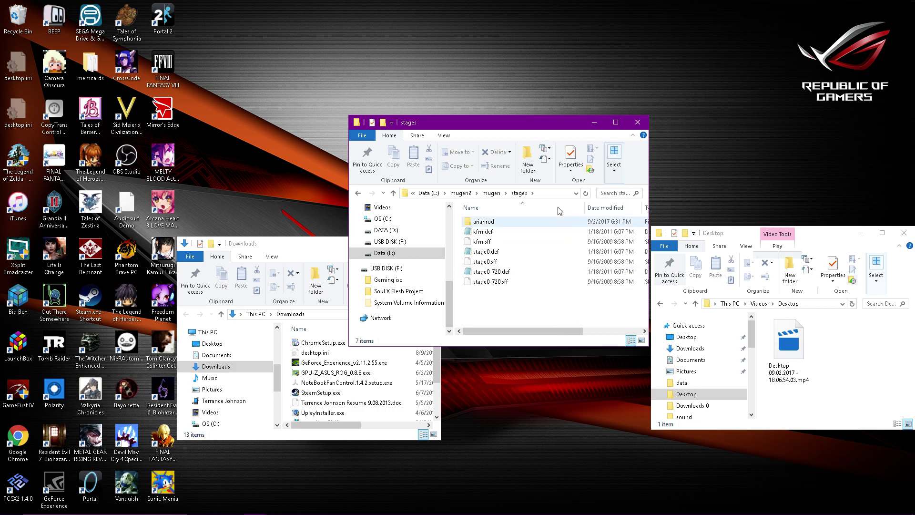
pyautogui.moveTo(539, 122); pyautogui.dragTo(454, 125)
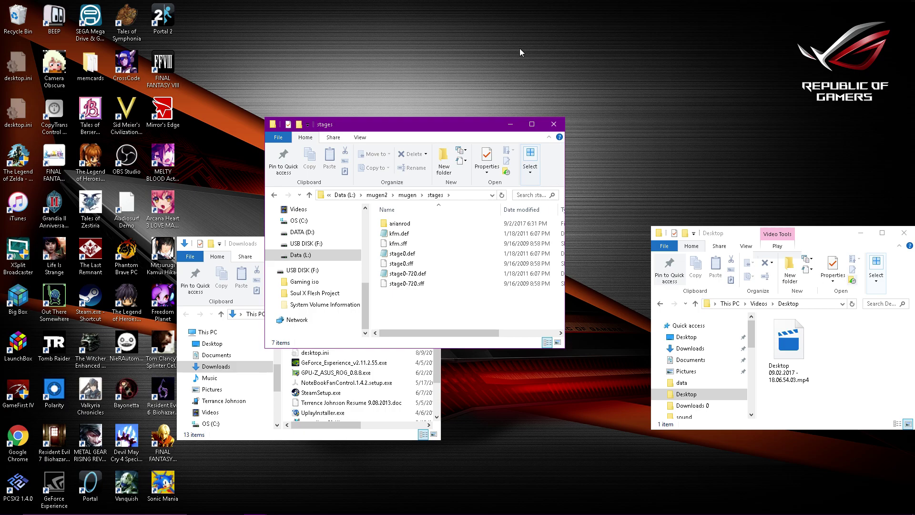
# Step: Go back to the mugen folder and open select.def from its data folder in Notepad
pyautogui.click(275, 196)
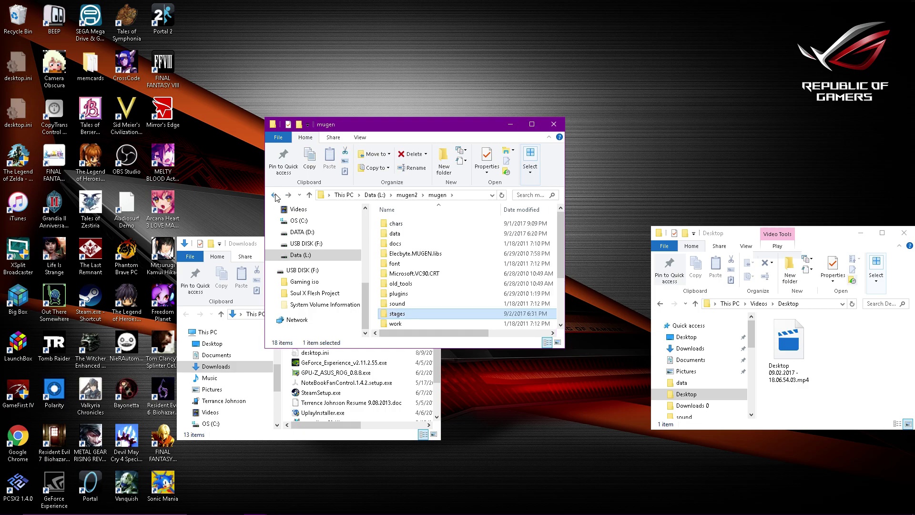
pyautogui.scroll(-1, 443, 272)
pyautogui.scroll(1, 444, 270)
pyautogui.doubleClick(409, 233)
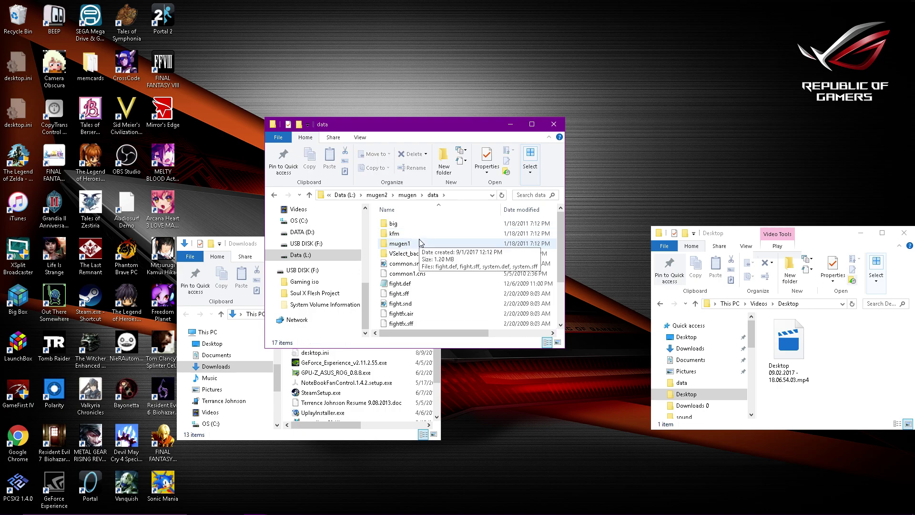
pyautogui.scroll(-2, 417, 241)
pyautogui.doubleClick(406, 283)
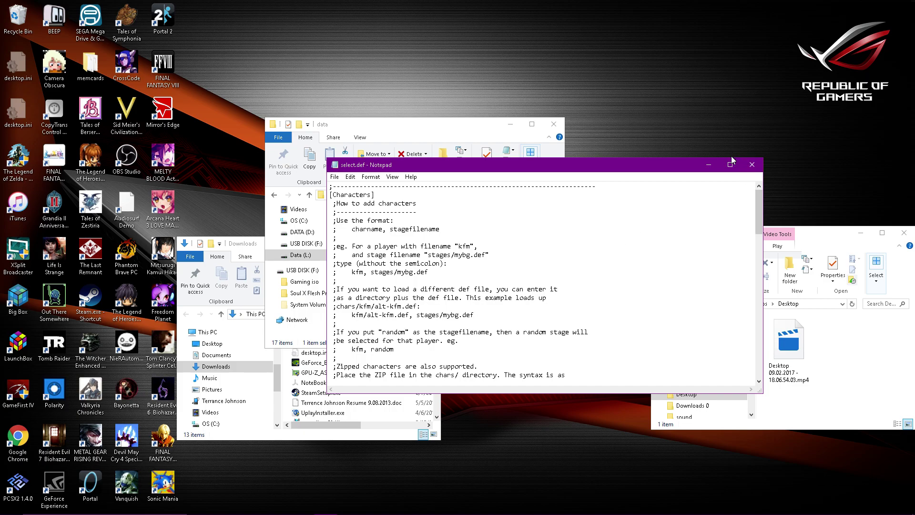
# Step: Add the line stages\arianrod.def below stages\stage0-720.def in the [ExtraStages] section of select.def
pyautogui.moveTo(678, 169); pyautogui.dragTo(656, 152)
pyautogui.moveTo(739, 200); pyautogui.dragTo(739, 309)
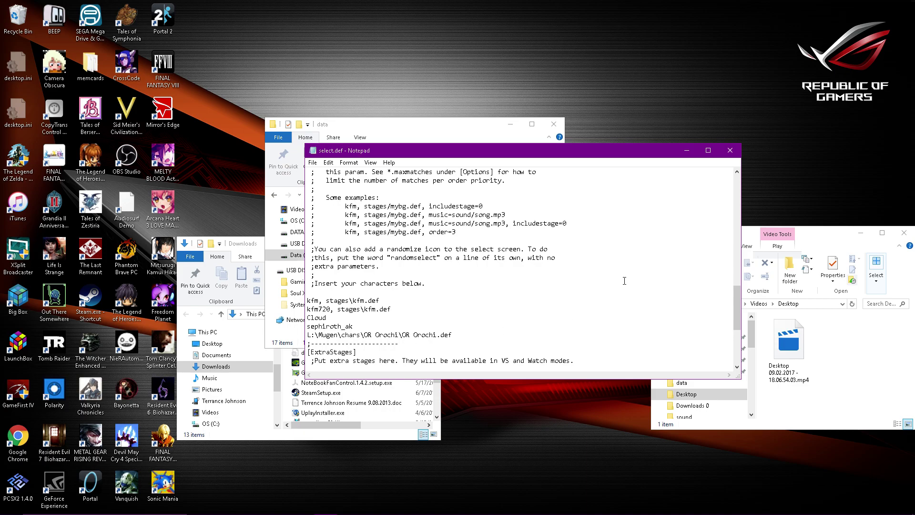
pyautogui.moveTo(741, 307); pyautogui.dragTo(742, 326)
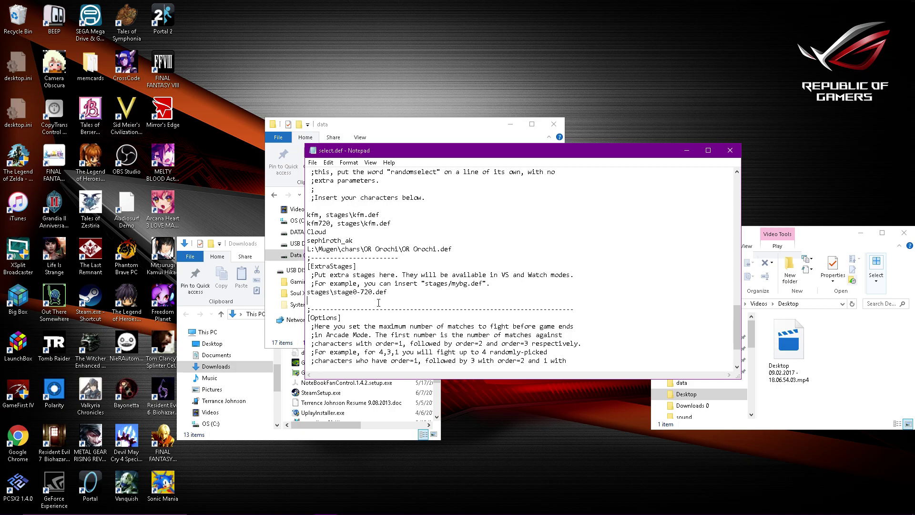
pyautogui.click(390, 292)
pyautogui.write('stag')
pyautogui.rightClick(347, 301)
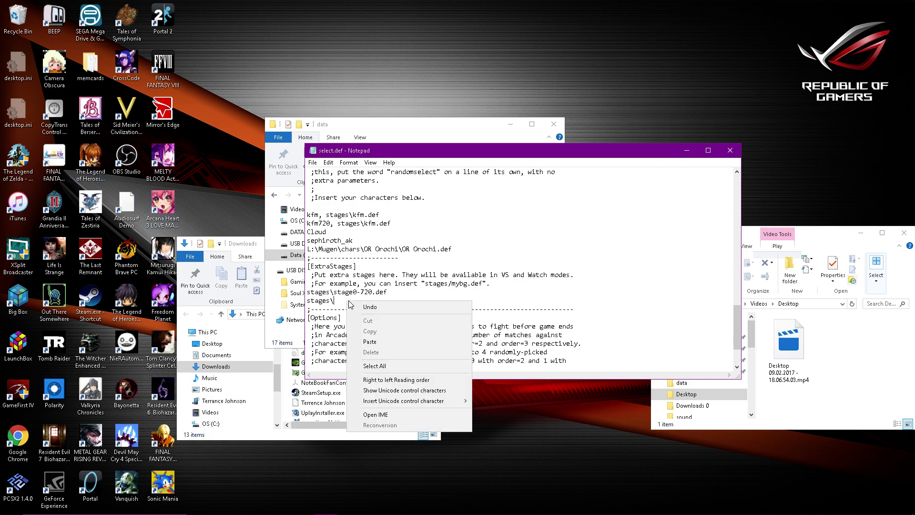
pyautogui.click(378, 333)
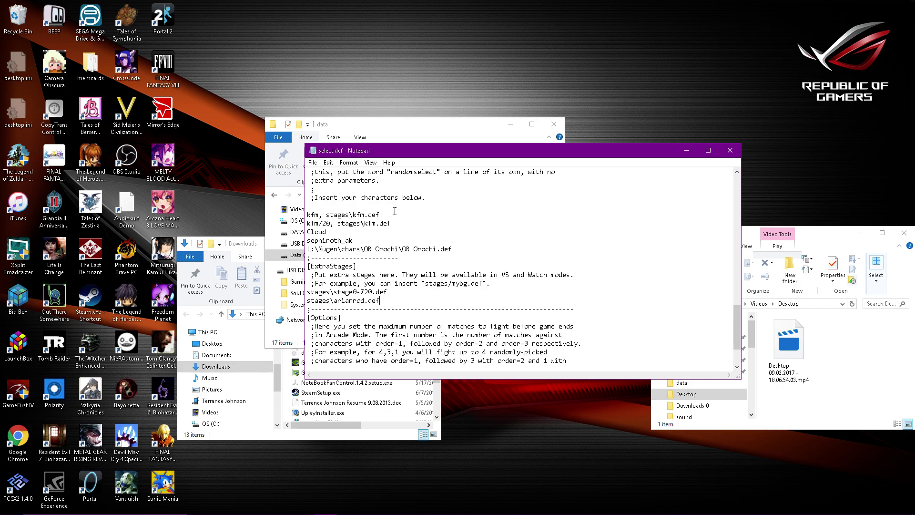
# Step: Save the edited select.def and close it
pyautogui.click(313, 163)
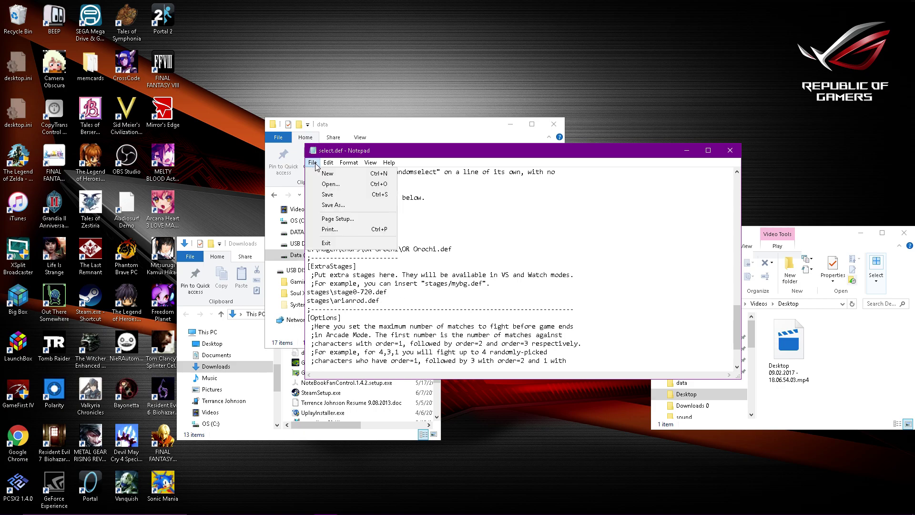
pyautogui.click(349, 196)
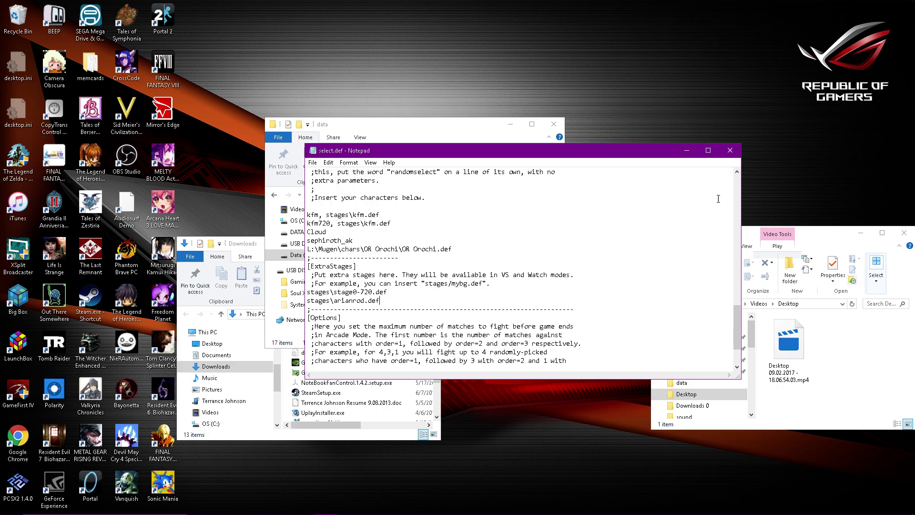
pyautogui.click(730, 150)
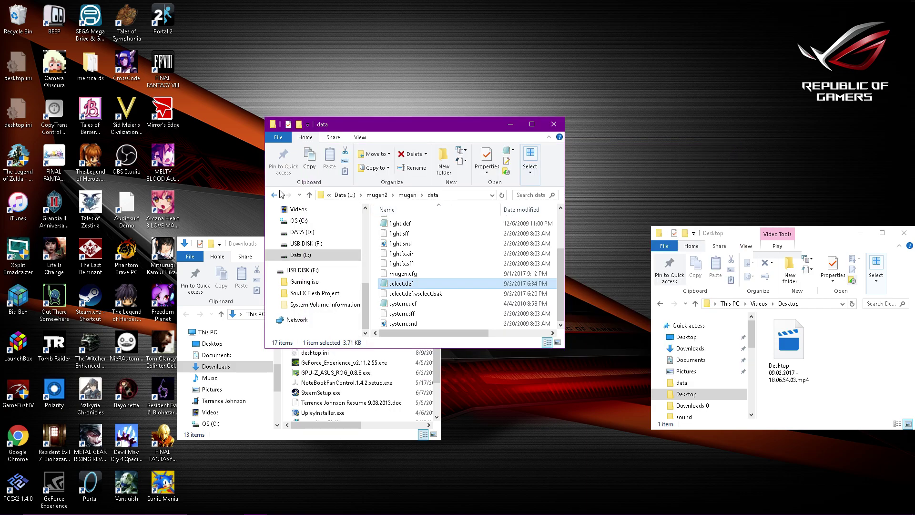
# Step: Go back to the mugen folder, launch M.U.G.E.N and enter Arcade mode
pyautogui.click(278, 197)
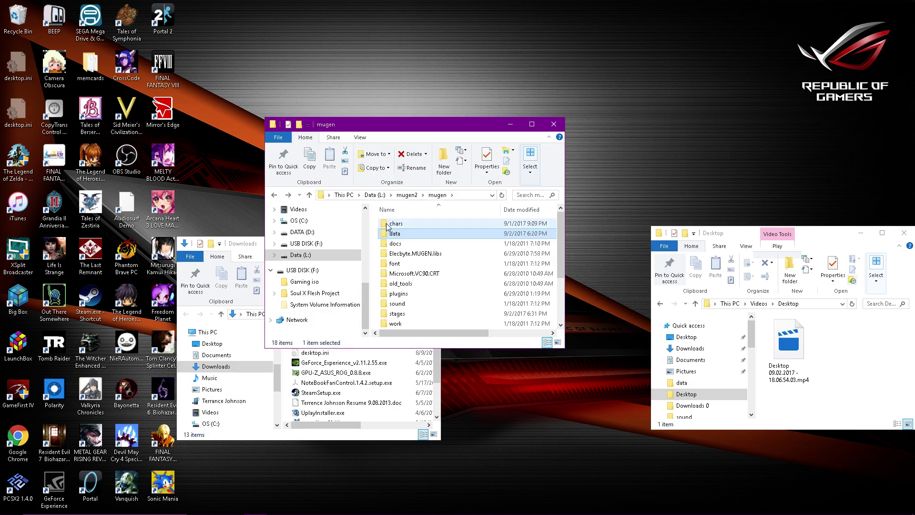
pyautogui.scroll(-1, 414, 272)
pyautogui.doubleClick(414, 274)
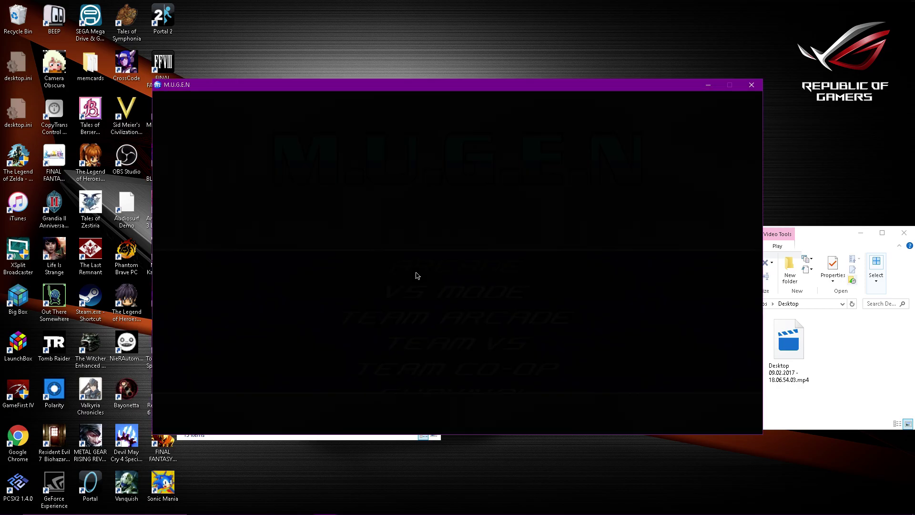
pyautogui.press('Return')
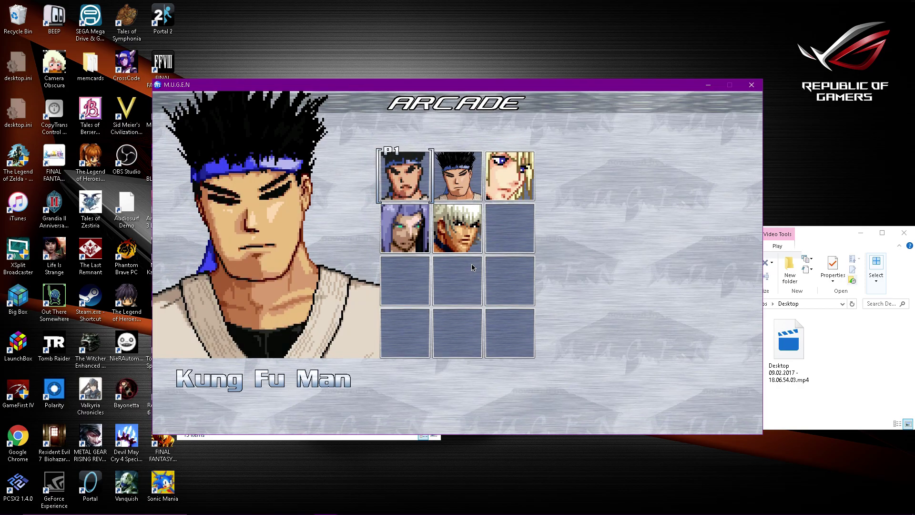
# Step: Browse the character select grid and choose Sephiroth as the player 1 fighter
pyautogui.press('Down')
pyautogui.press('Up')
pyautogui.press('Right')
pyautogui.press('Left')
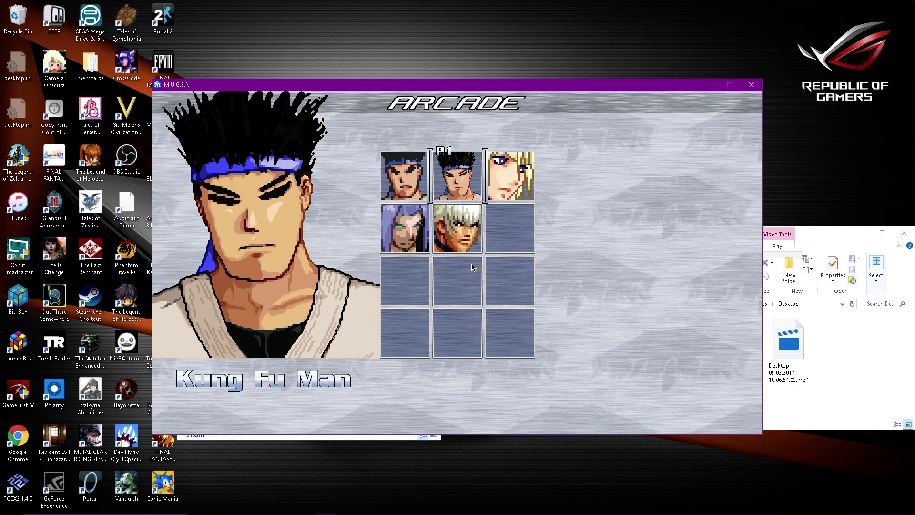
pyautogui.press('Down')
pyautogui.press('Left')
pyautogui.press('Return')
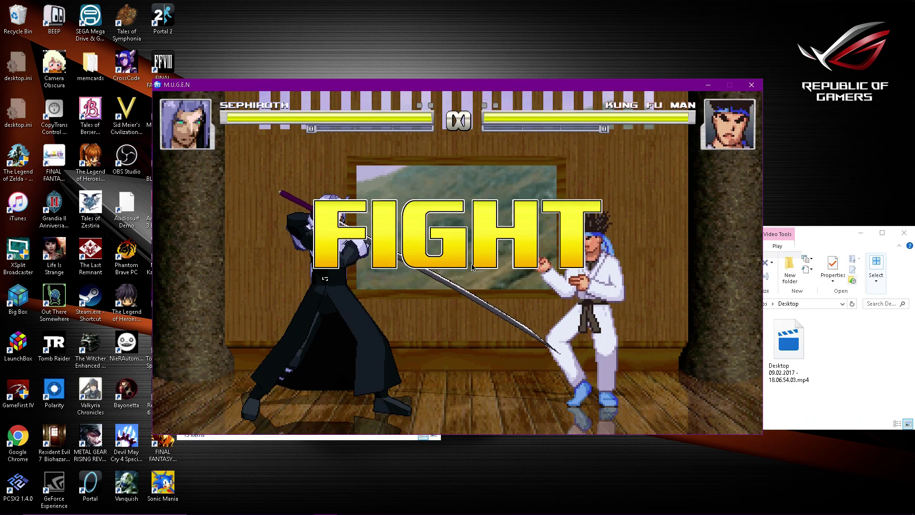
# Step: Try out Sephiroth's movement and attacks in the match against Kung Fu Man
pyautogui.press('Left')
pyautogui.press('a')
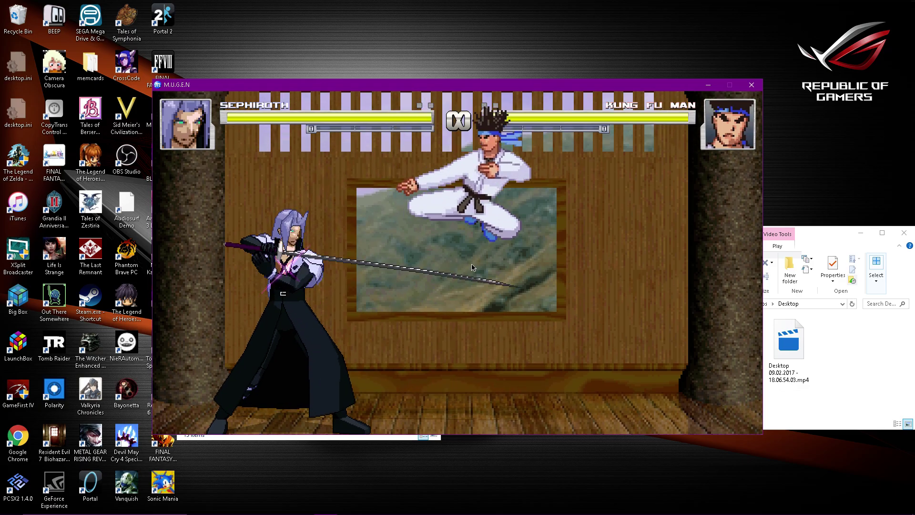
pyautogui.press('s')
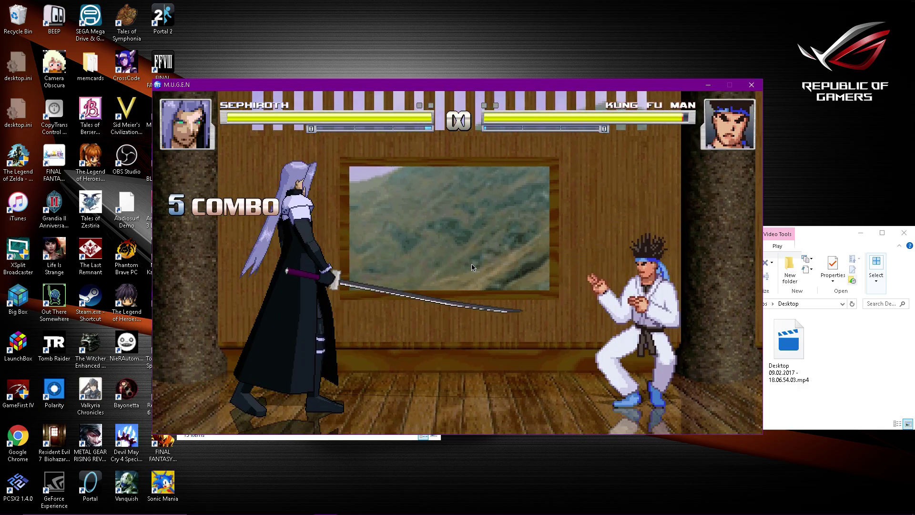
# Step: Attack Kung Fu Man with Sephiroth in the running match
pyautogui.press('a')
pyautogui.press('s')
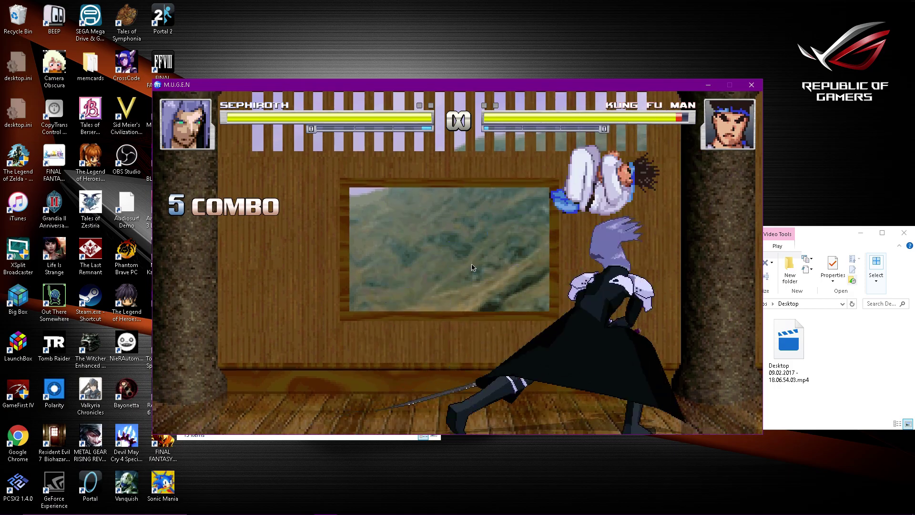
pyautogui.press('a')
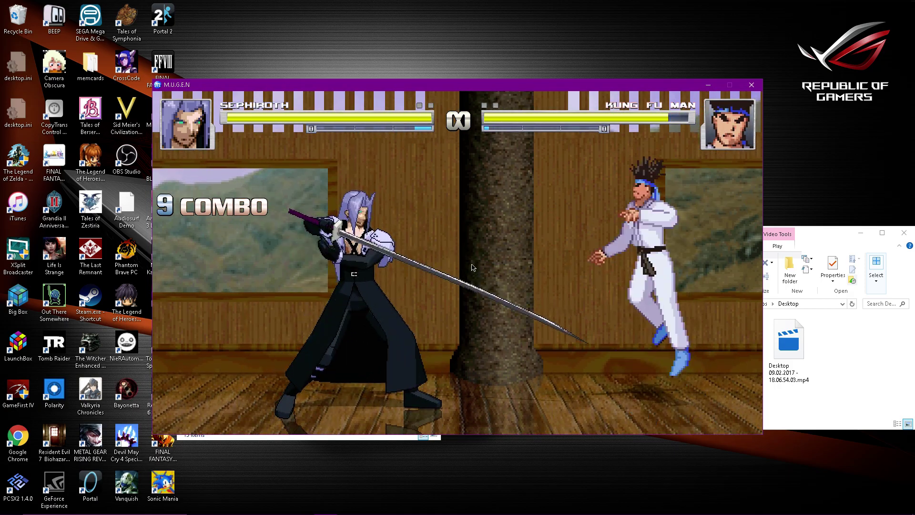
# Step: Leave the current match and start Training Mode from the main menu
pyautogui.press('Escape')
pyautogui.press('Down')
pyautogui.press('Down')
pyautogui.press('Down')
pyautogui.press('Down')
pyautogui.press('Down')
pyautogui.press('Down')
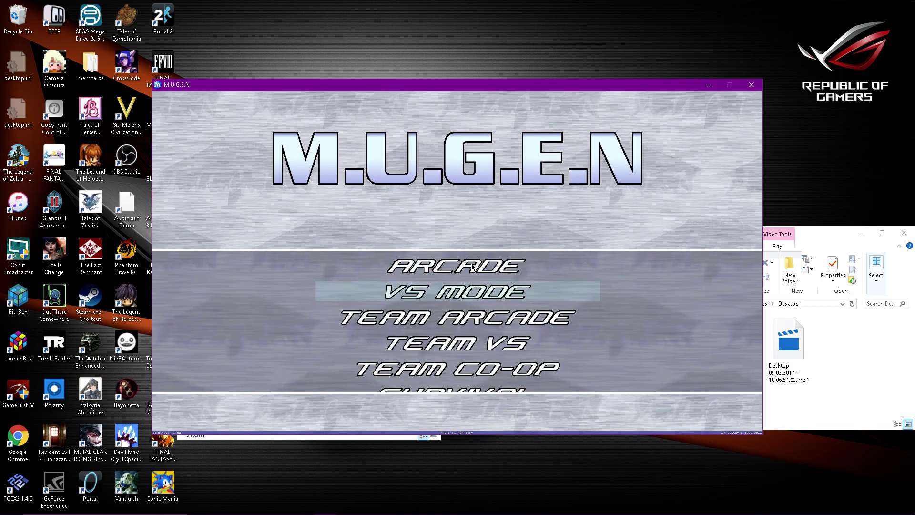
pyautogui.press('Down')
pyautogui.press('Return')
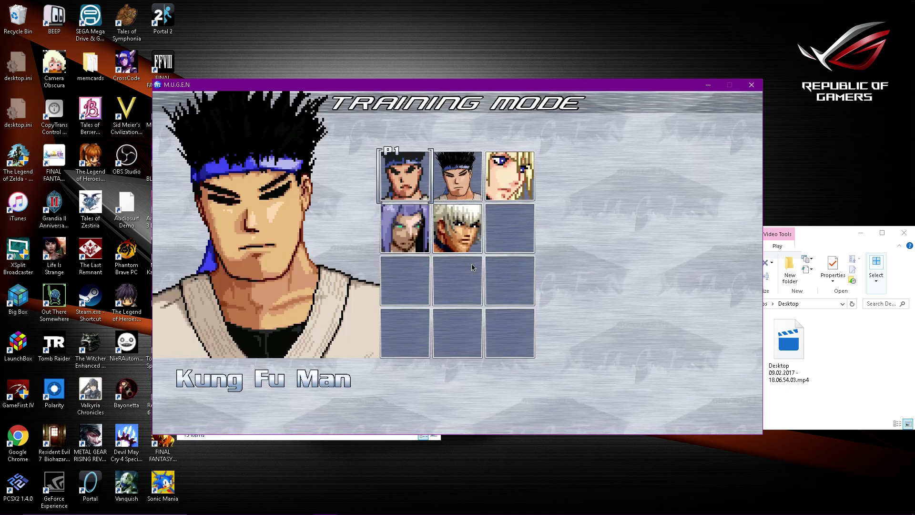
# Step: Choose Sephiroth as the player character and Cloud as the opponent
pyautogui.press('Down')
pyautogui.press('Right')
pyautogui.press('Left')
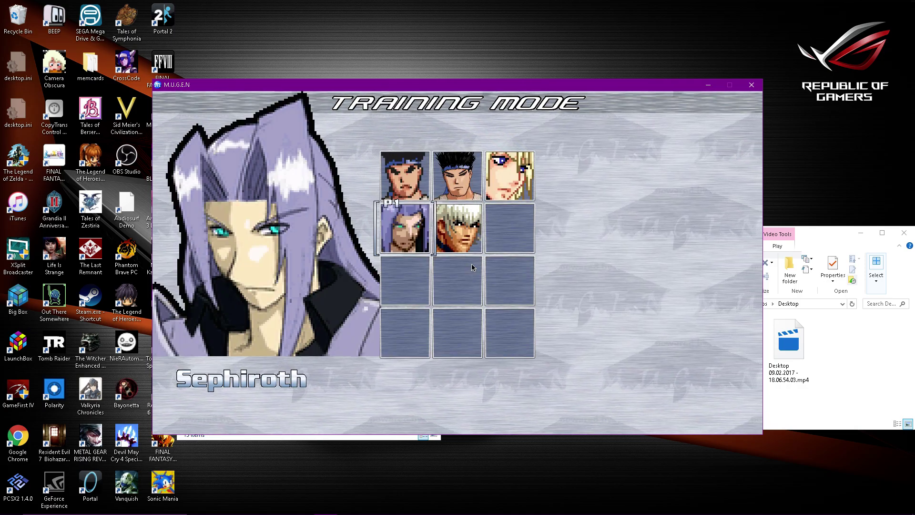
pyautogui.press('Return')
pyautogui.press('Right')
pyautogui.press('Return')
# Step: Go through the available stages and start the training match on Stage 1: Mountainside Temple
pyautogui.press('Right')
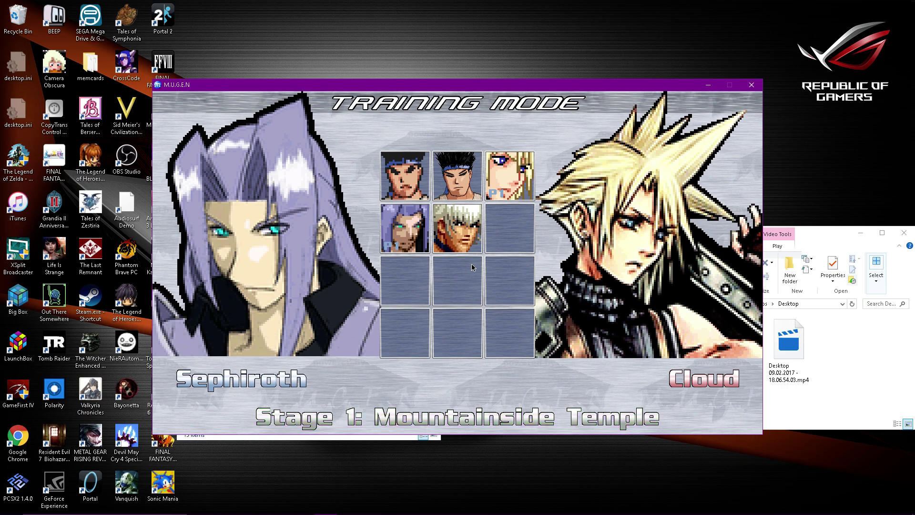
pyautogui.press('Right')
pyautogui.press('Right')
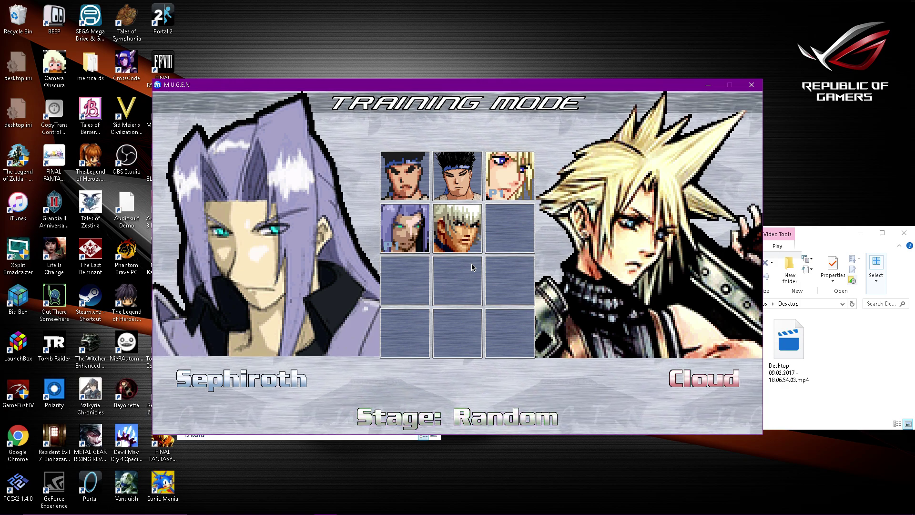
pyautogui.press('Left')
pyautogui.press('Left')
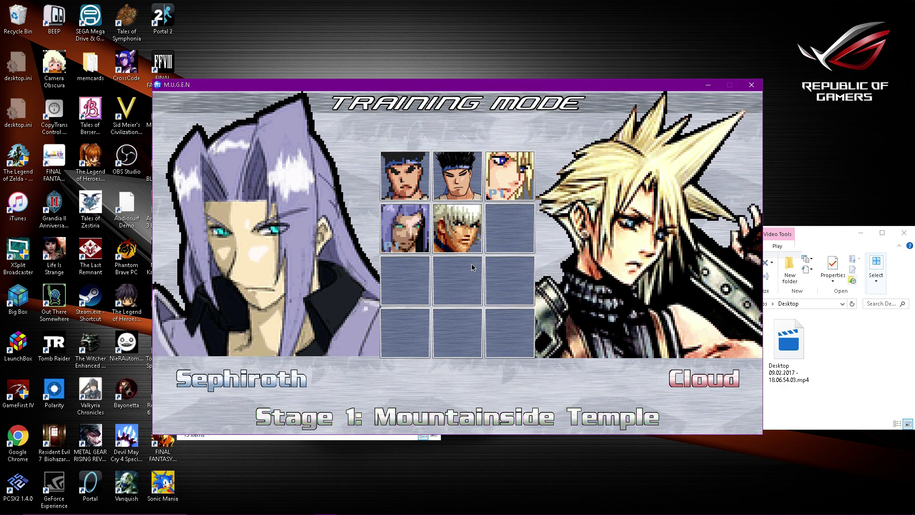
pyautogui.press('Right')
pyautogui.press('Left')
pyautogui.press('Left')
pyautogui.press('Right')
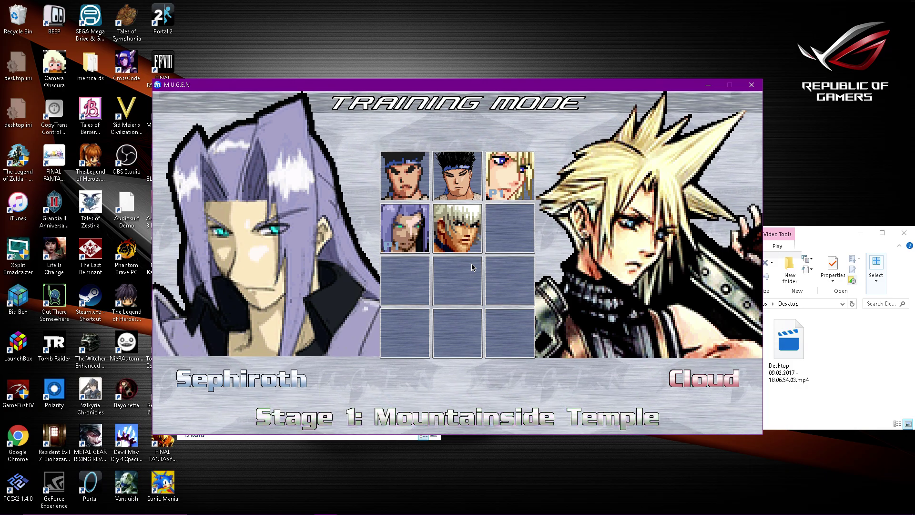
pyautogui.press('Return')
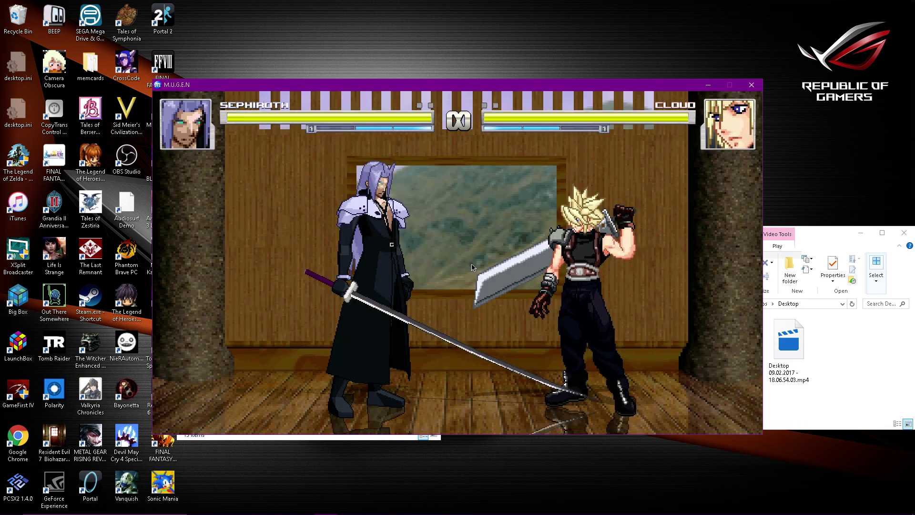
# Step: Leave the match, choose Sephiroth and Cloud again, and start training on the blue grid stage
pyautogui.press('Escape')
pyautogui.press('Right')
pyautogui.press('Left')
pyautogui.press('Return')
pyautogui.press('Return')
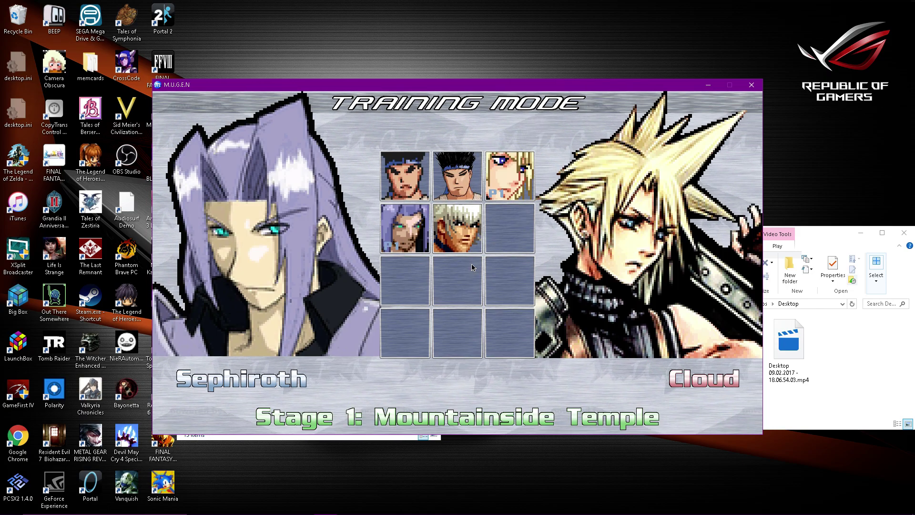
pyautogui.press('Right')
pyautogui.press('Right')
pyautogui.press('Left')
pyautogui.press('Return')
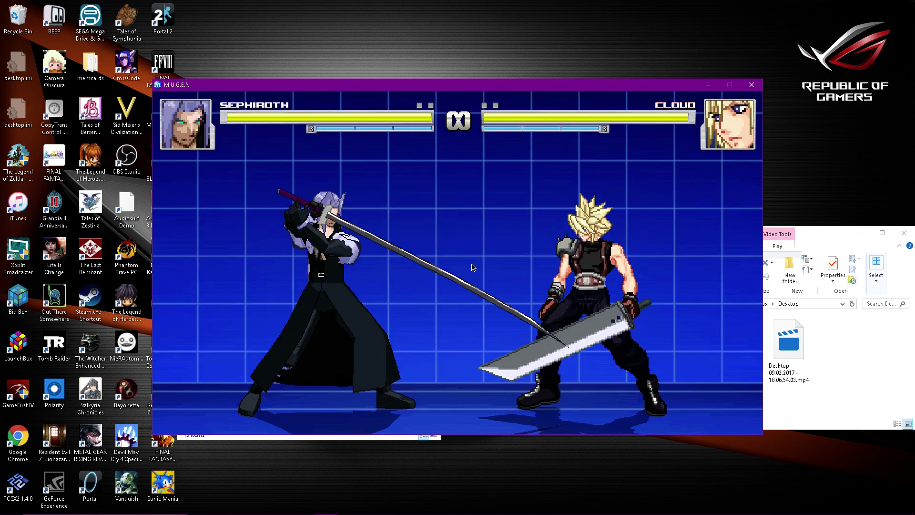
# Step: Quit the training match, close the game, and open the stages folder inside the mugen folder
pyautogui.press('Escape')
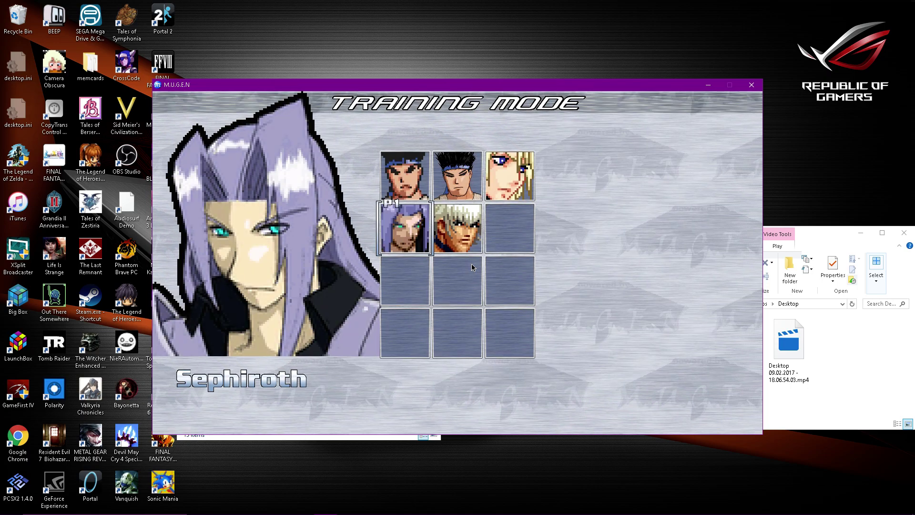
pyautogui.click(751, 85)
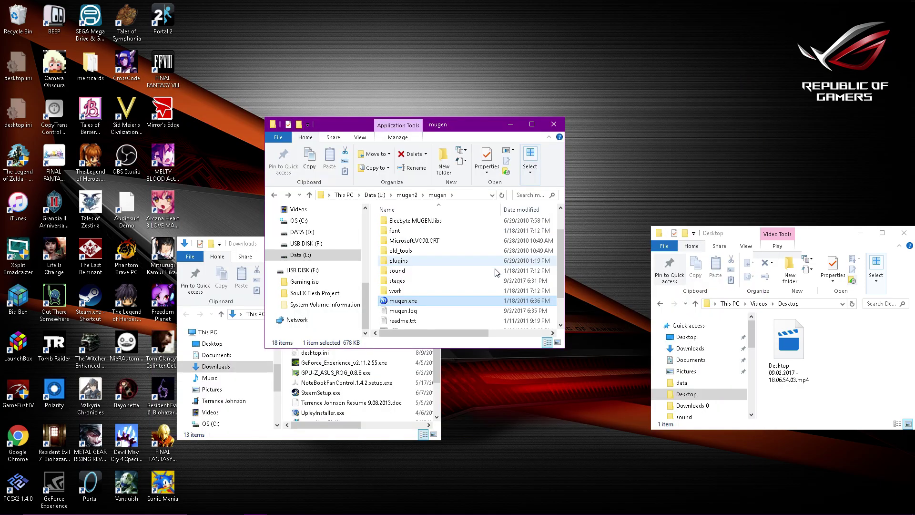
pyautogui.scroll(2, 422, 230)
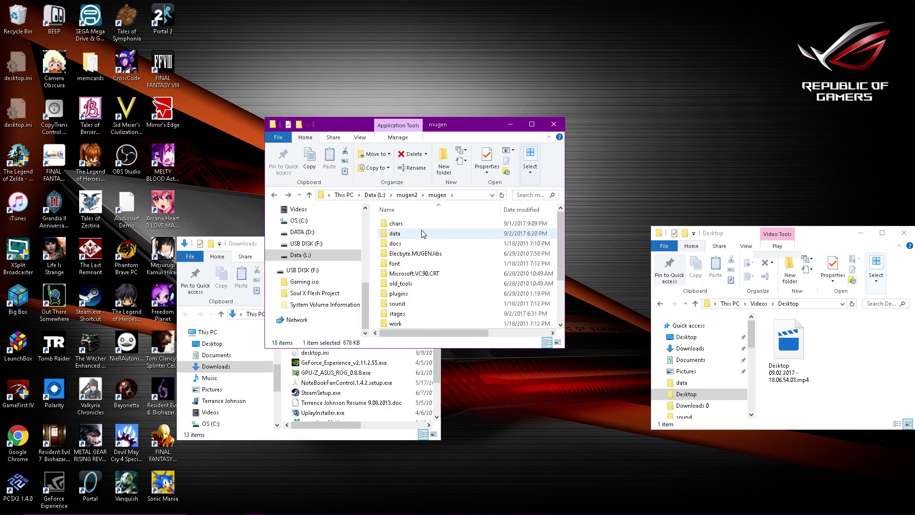
pyautogui.doubleClick(421, 228)
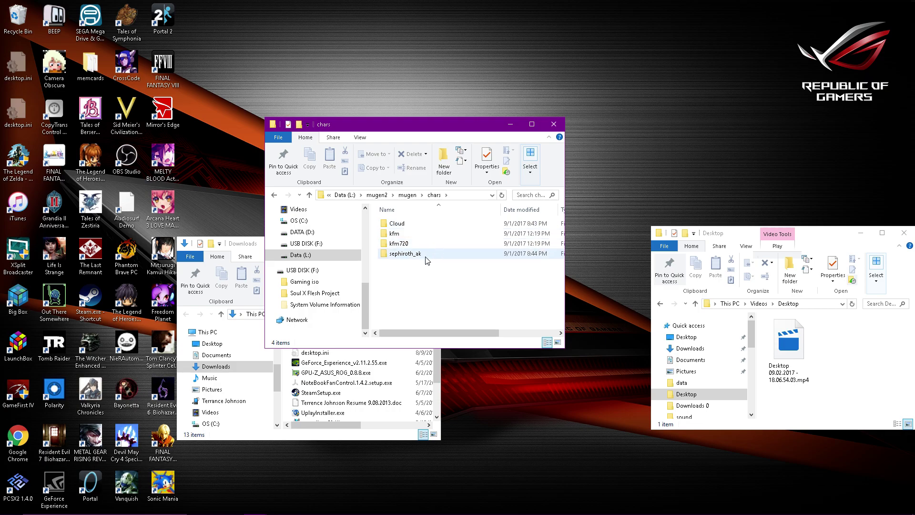
pyautogui.click(275, 195)
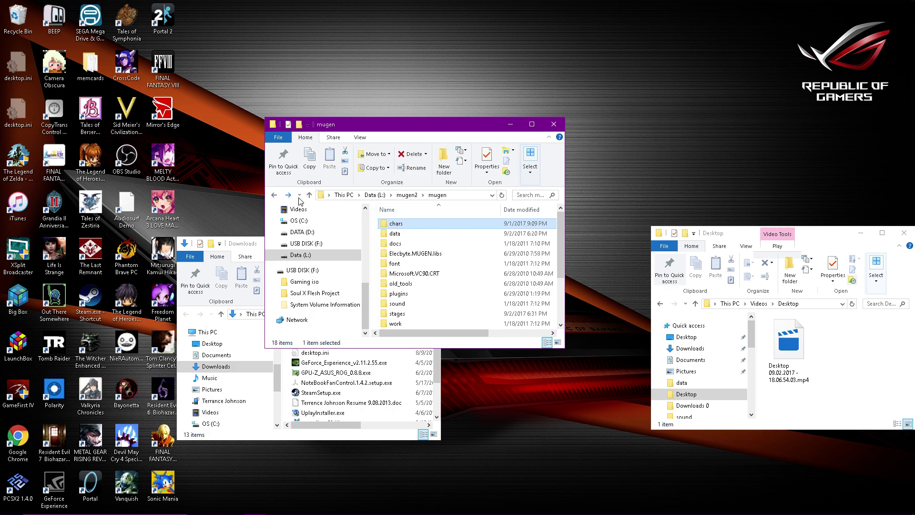
pyautogui.click(409, 315)
pyautogui.doubleClick(409, 315)
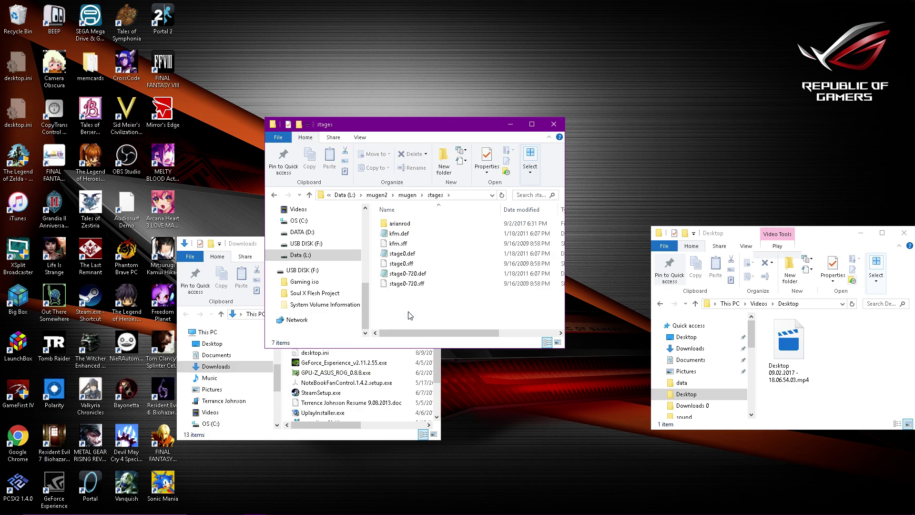
# Step: Open the arianrod.def file from the arianrod stage folder
pyautogui.hscroll(2, 435, 258)
pyautogui.hscroll(-2, 435, 258)
pyautogui.doubleClick(413, 224)
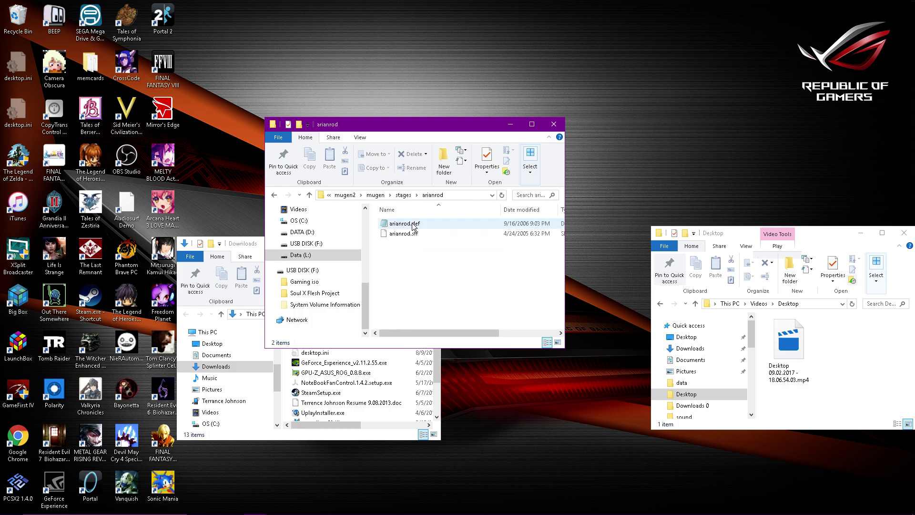
pyautogui.click(275, 196)
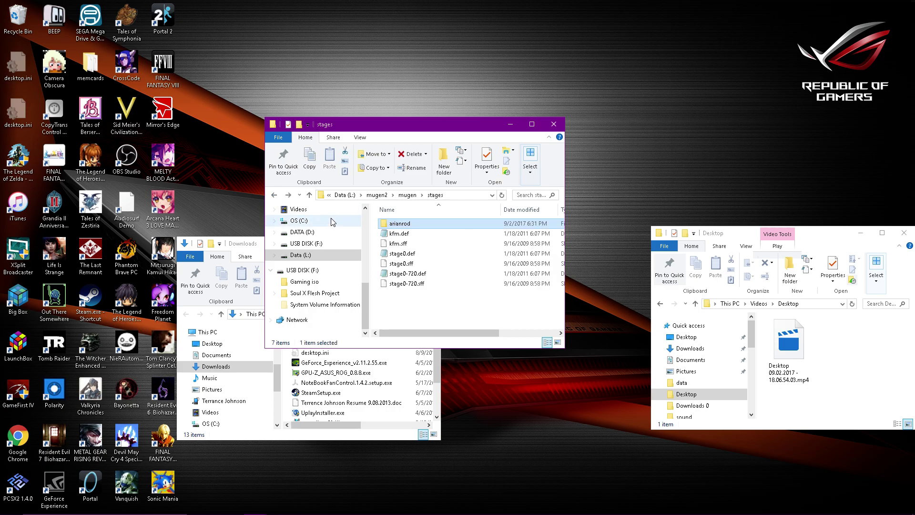
pyautogui.doubleClick(415, 224)
pyautogui.doubleClick(421, 227)
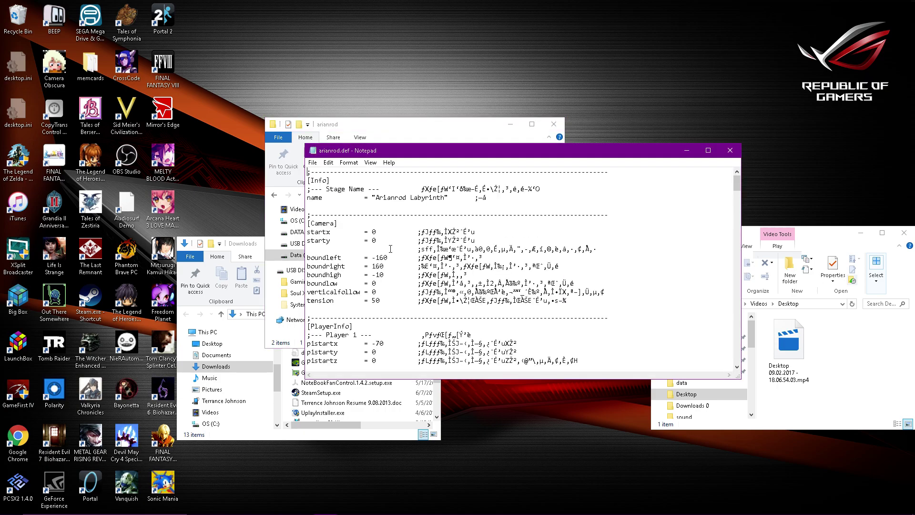
# Step: Look through the player, music, picture and background settings in the arianrod.def stage file
pyautogui.scroll(-14, 408, 230)
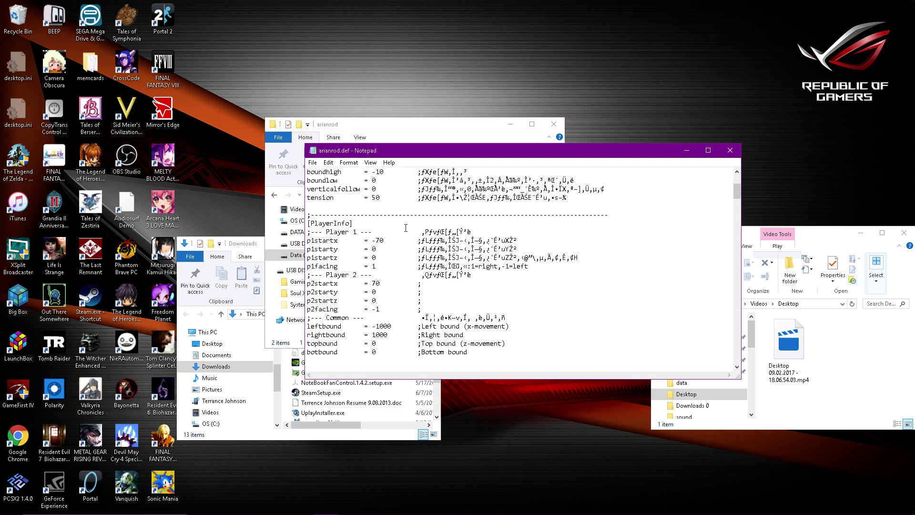
pyautogui.scroll(-7, 406, 228)
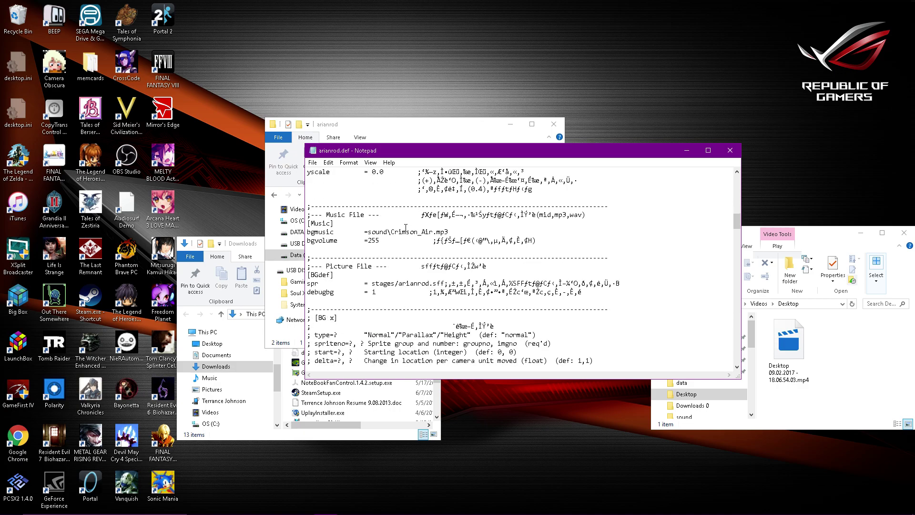
pyautogui.scroll(1, 405, 228)
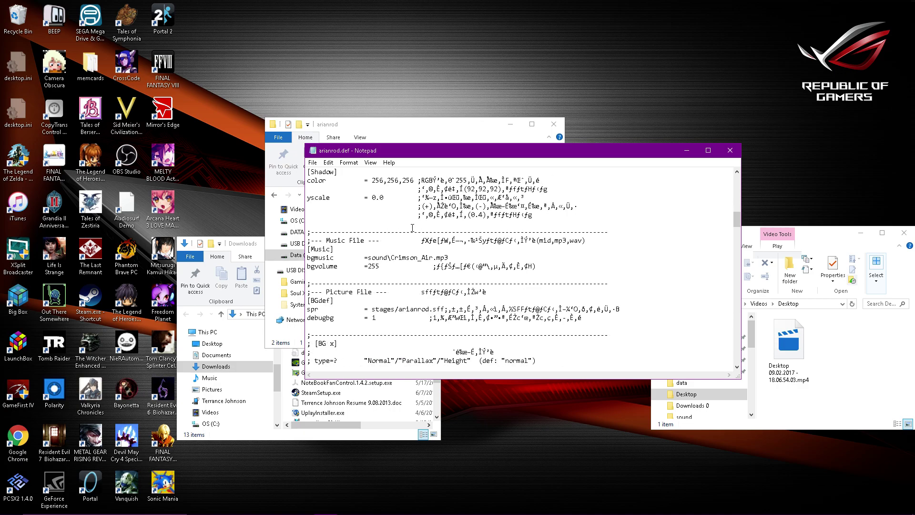
pyautogui.scroll(-3, 411, 248)
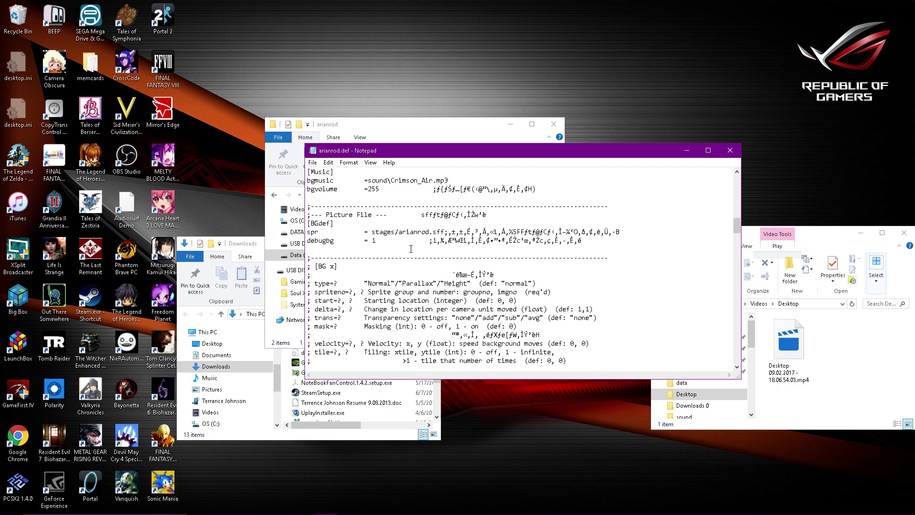
pyautogui.scroll(-15, 411, 248)
pyautogui.scroll(-20, 412, 251)
pyautogui.moveTo(738, 310); pyautogui.dragTo(746, 170)
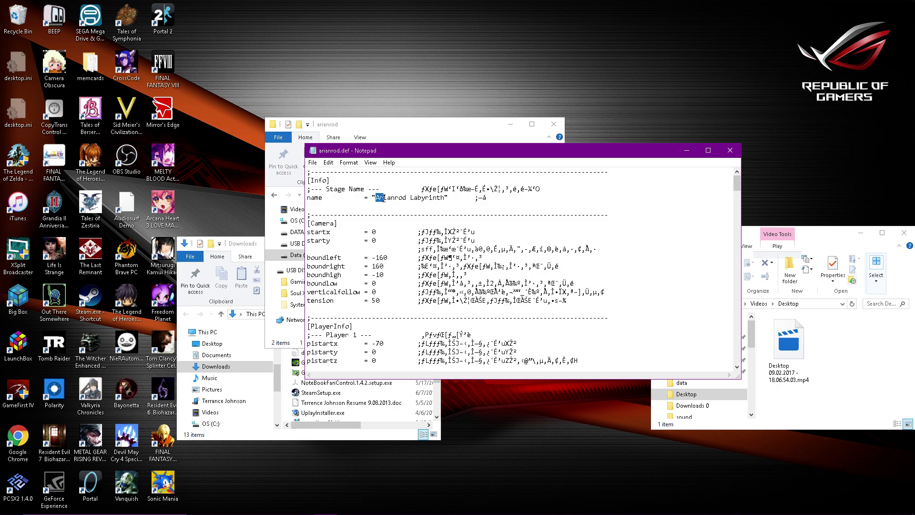
# Step: Copy the stage name Arianrod Labyrinth from the Info section and close the definition file
pyautogui.moveTo(376, 197); pyautogui.dragTo(444, 199)
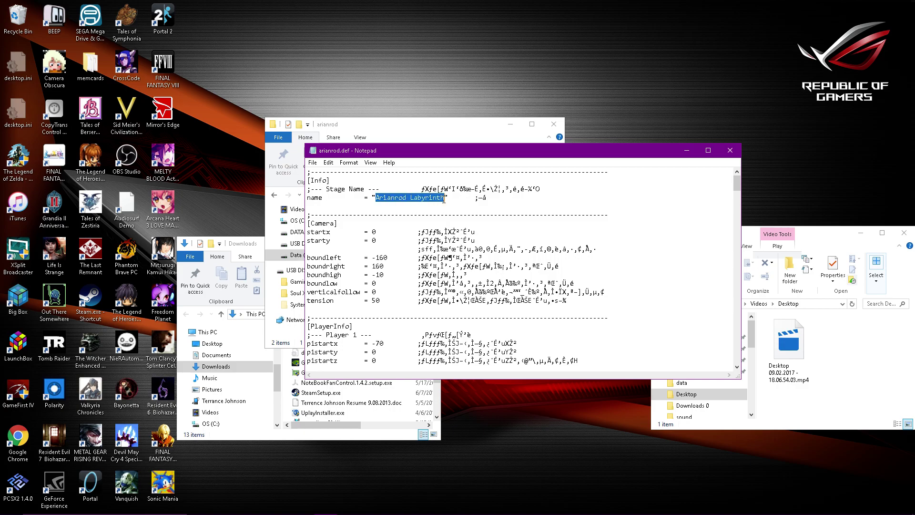
pyautogui.rightClick(423, 200)
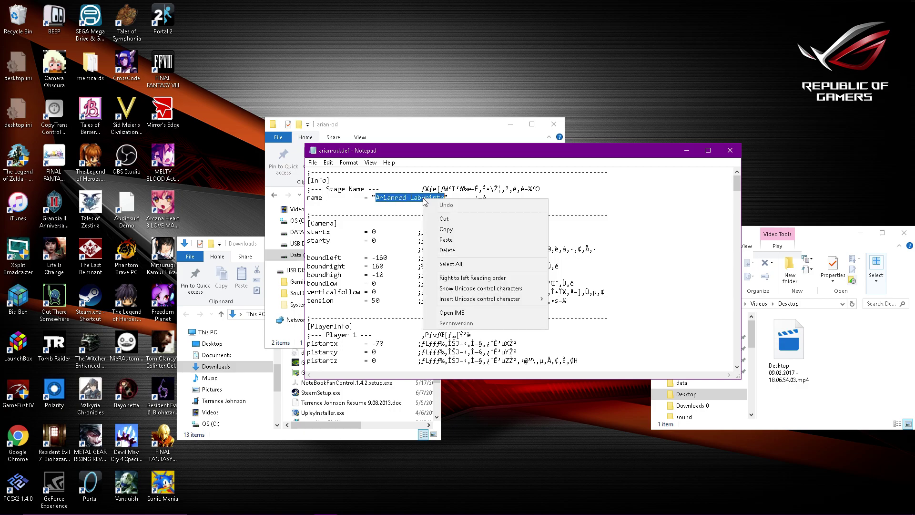
pyautogui.click(447, 230)
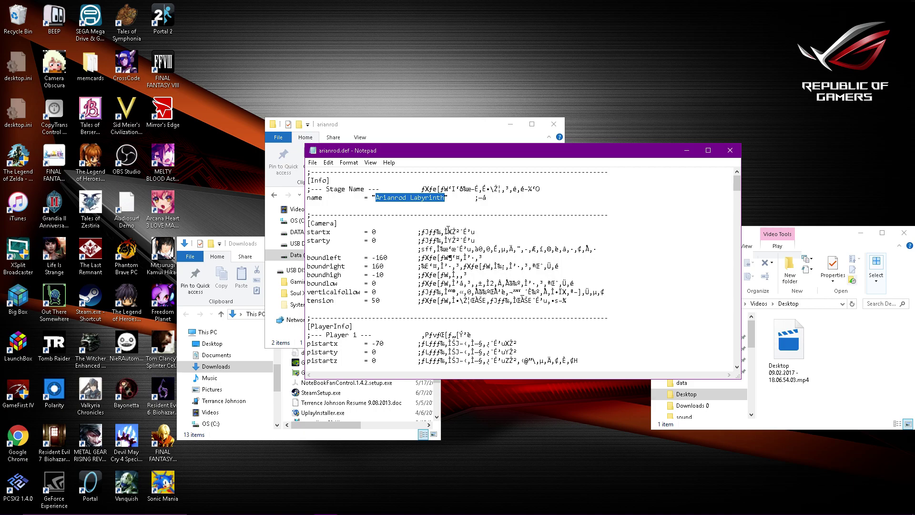
pyautogui.click(728, 150)
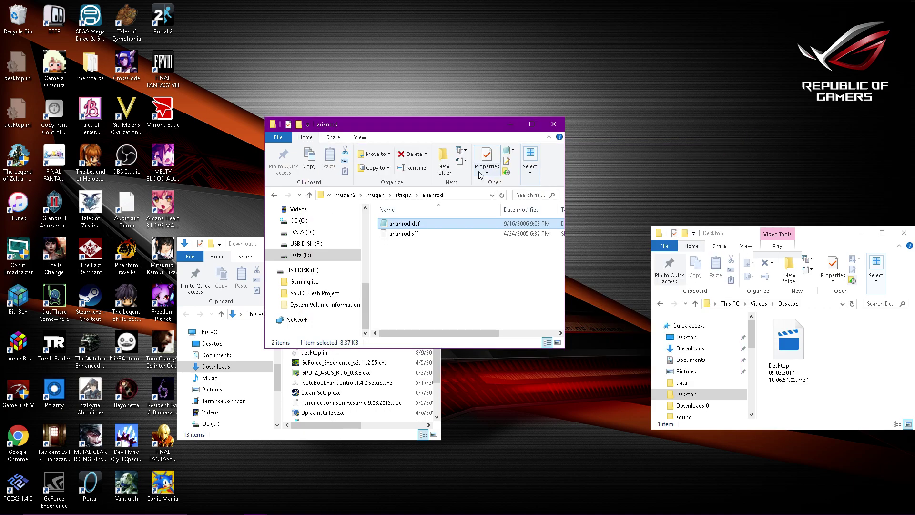
# Step: Rename the arianrod folder inside the stages folder as Arianrod Labyrinth
pyautogui.click(275, 195)
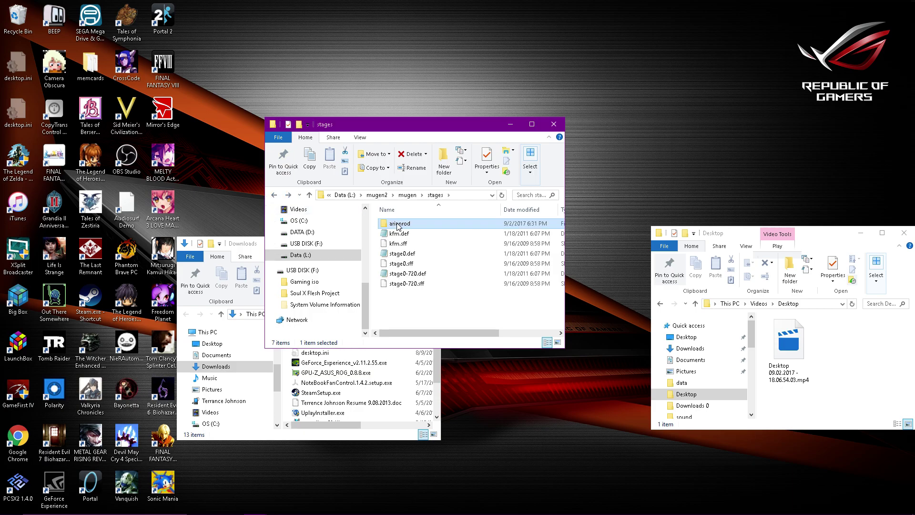
pyautogui.doubleClick(420, 225)
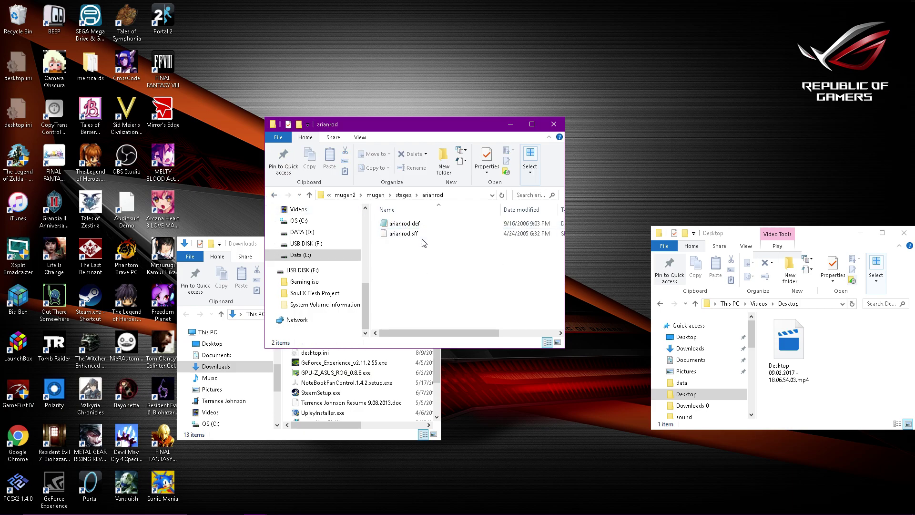
pyautogui.click(274, 195)
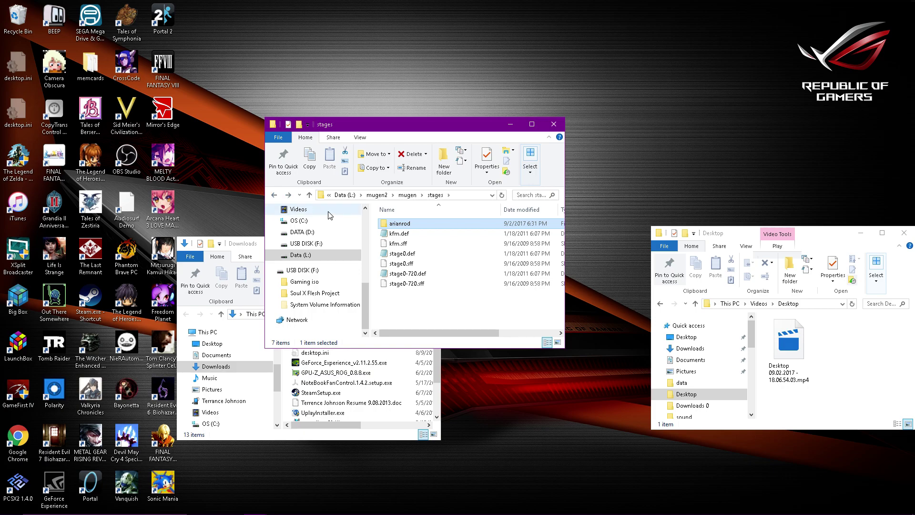
pyautogui.click(400, 223)
pyautogui.rightClick(414, 223)
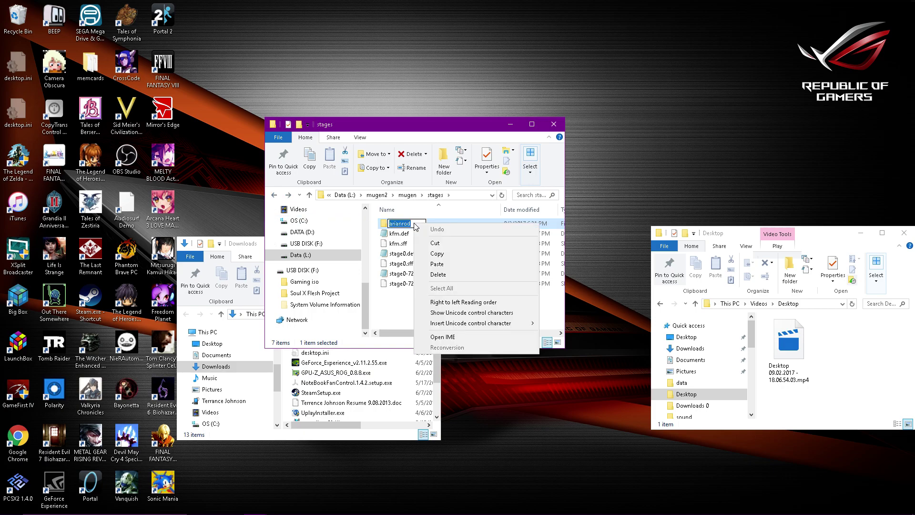
pyautogui.click(432, 265)
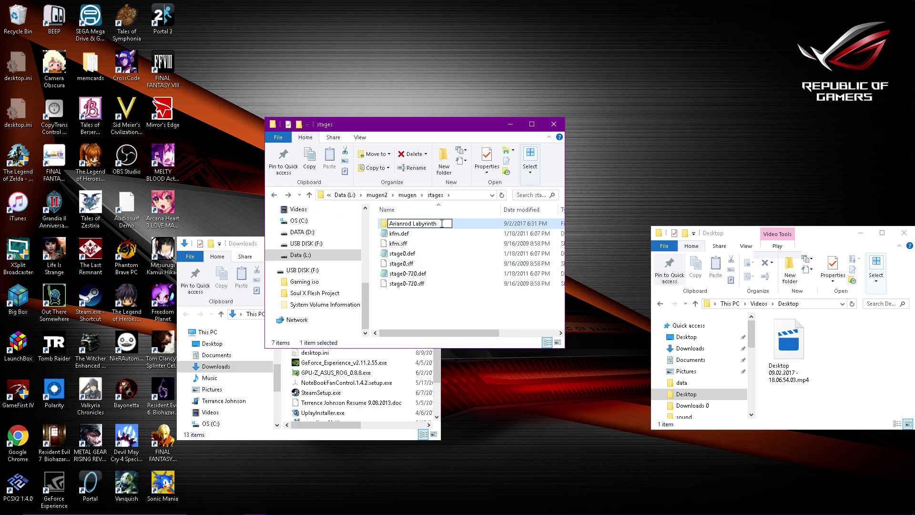
pyautogui.press('Return')
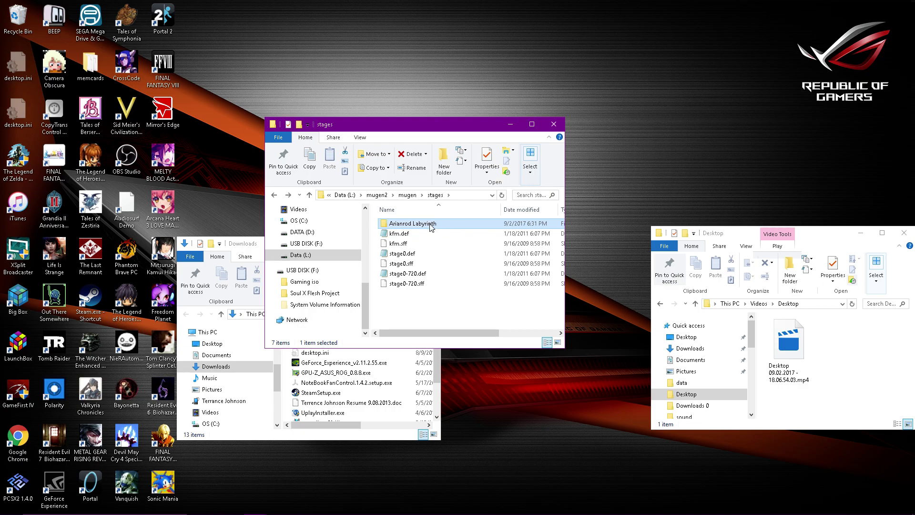
# Step: Open select.def from the mugen data folder and go to its ExtraStages section
pyautogui.click(275, 195)
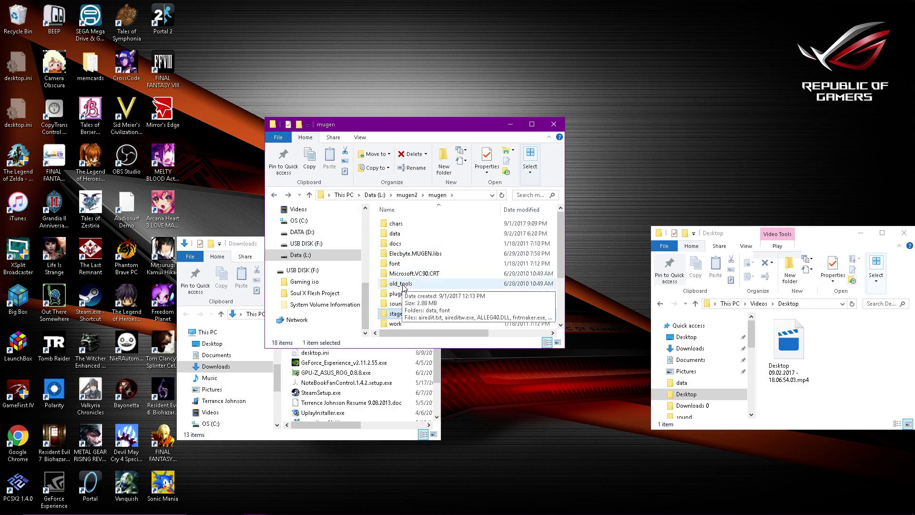
pyautogui.doubleClick(397, 234)
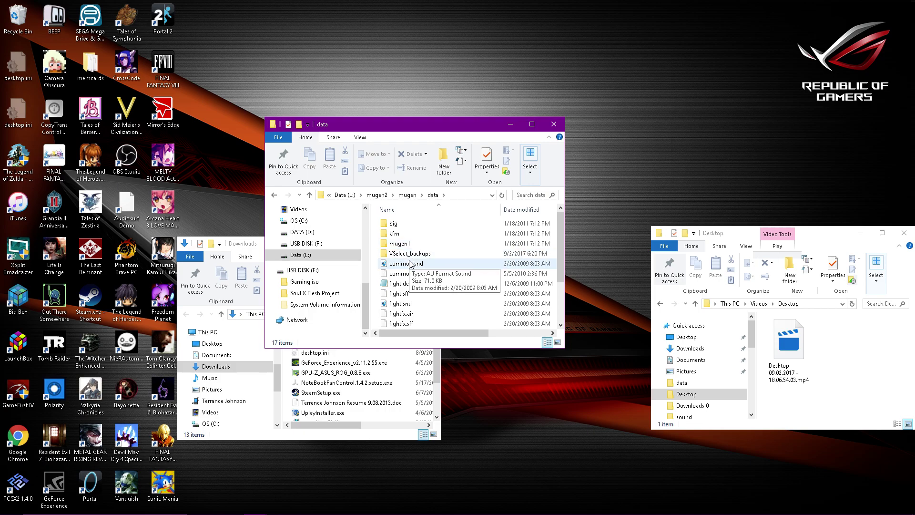
pyautogui.scroll(-2, 410, 265)
pyautogui.doubleClick(401, 284)
pyautogui.scroll(-20, 434, 273)
pyautogui.scroll(-2, 434, 273)
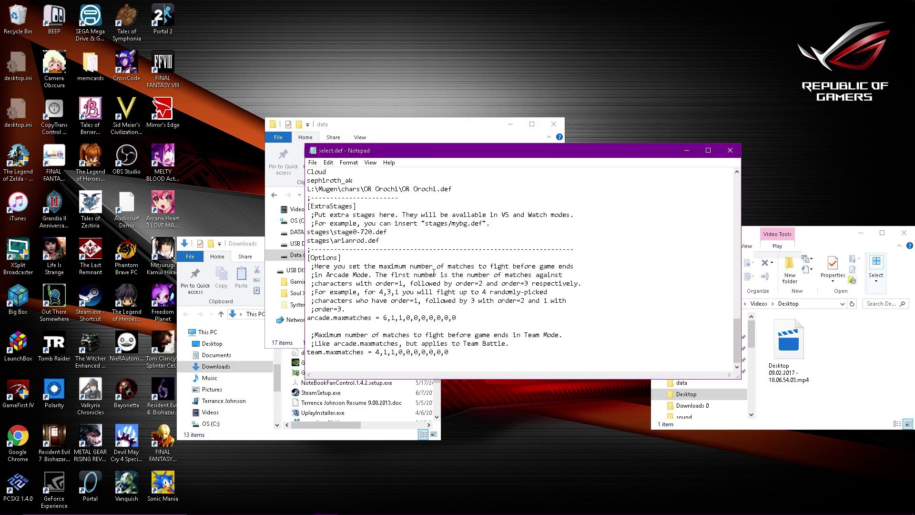
# Step: Change the stages\arianrod.def entry to stages\Arianrod Labyrinth.def, then save and close select.def
pyautogui.scroll(1, 434, 273)
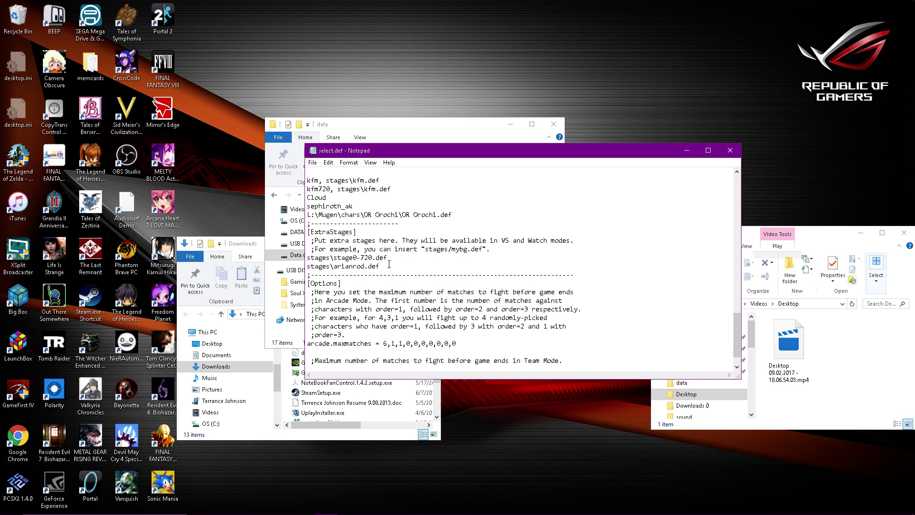
pyautogui.moveTo(365, 266); pyautogui.dragTo(334, 269)
pyautogui.rightClick(350, 268)
pyautogui.click(382, 309)
pyautogui.click(313, 162)
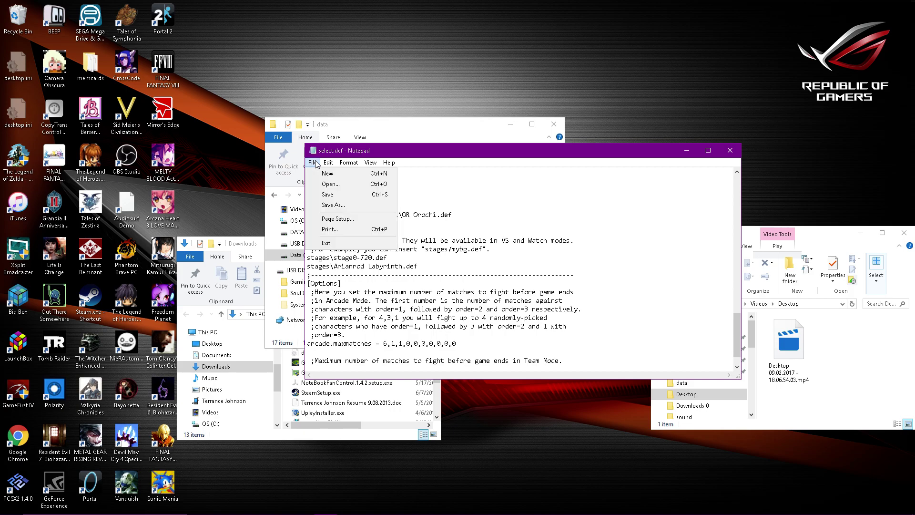
pyautogui.click(333, 194)
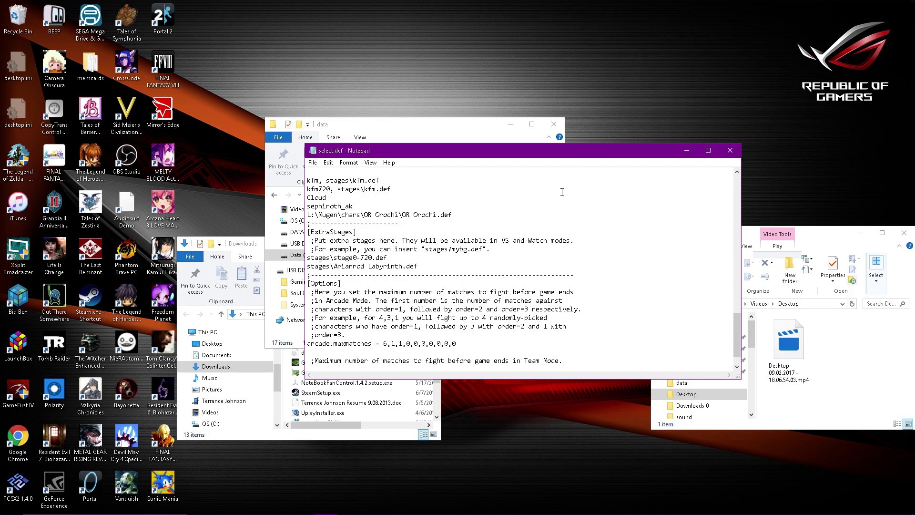
pyautogui.click(722, 146)
pyautogui.click(274, 195)
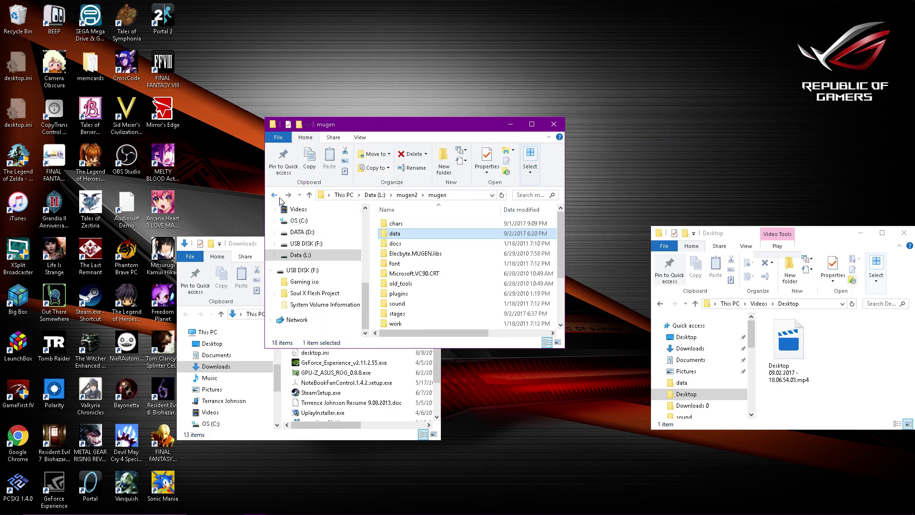
pyautogui.click(275, 195)
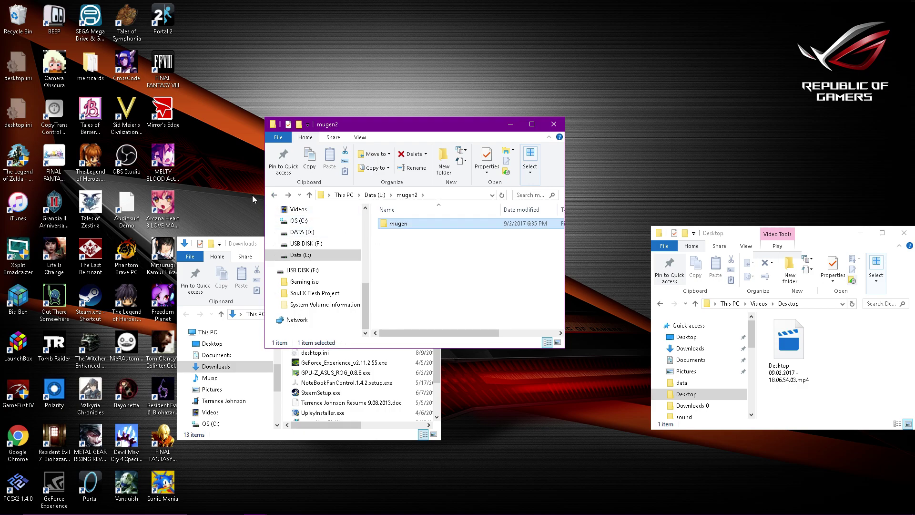
pyautogui.click(274, 195)
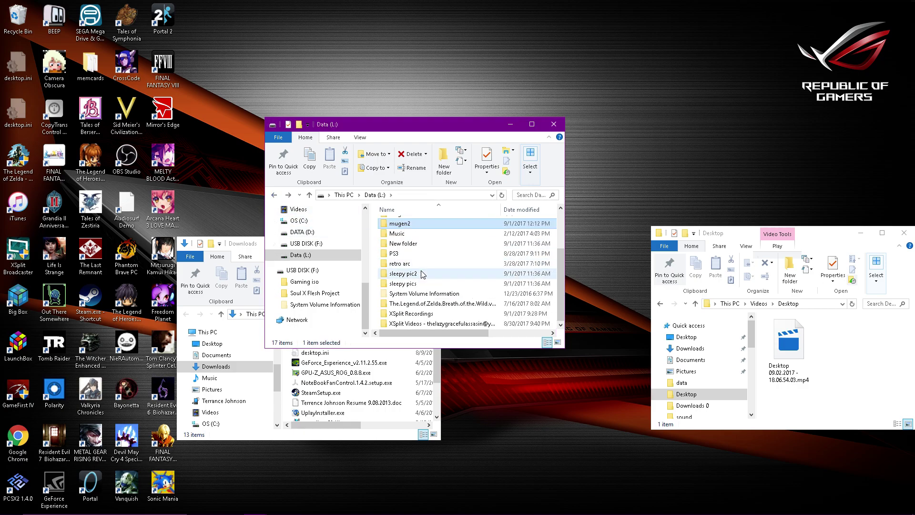
pyautogui.click(274, 195)
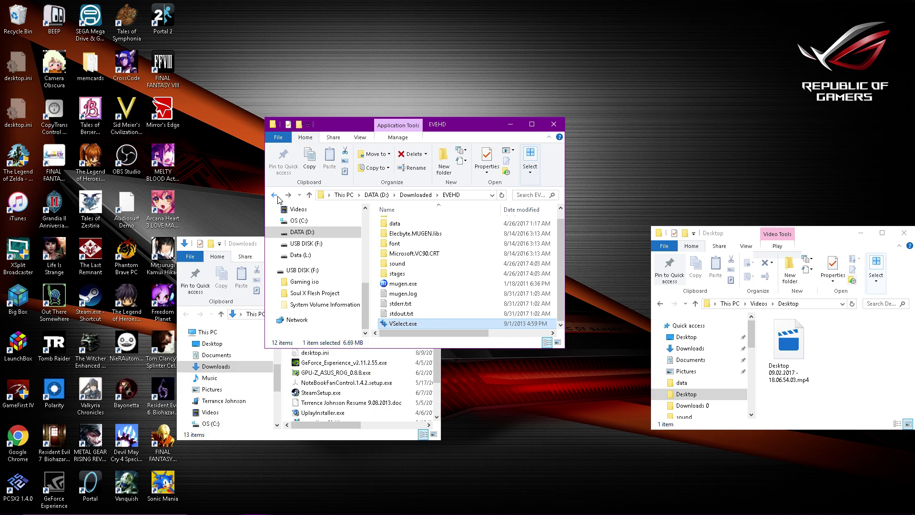
pyautogui.click(422, 284)
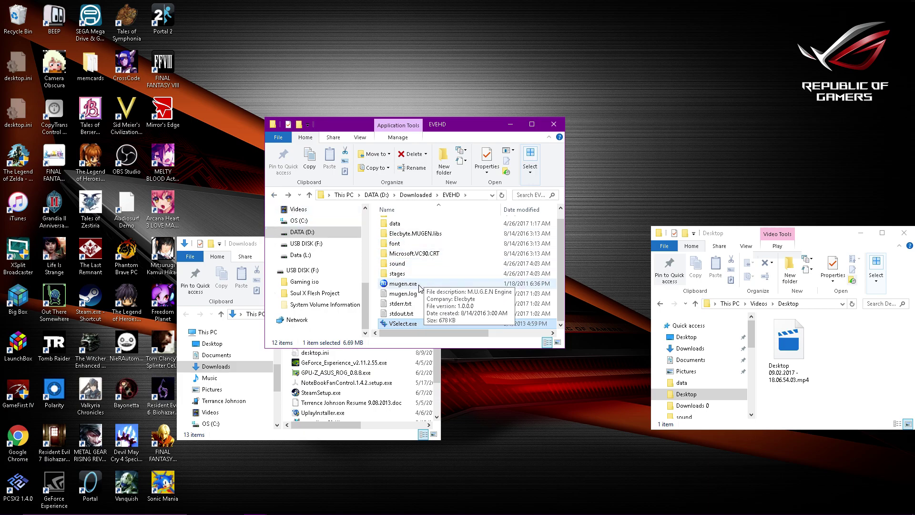
pyautogui.doubleClick(435, 285)
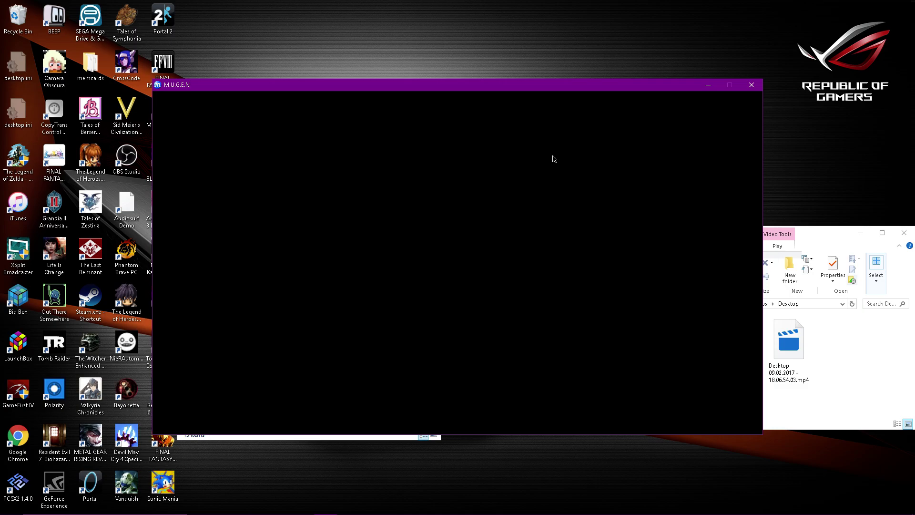
pyautogui.moveTo(336, 509)
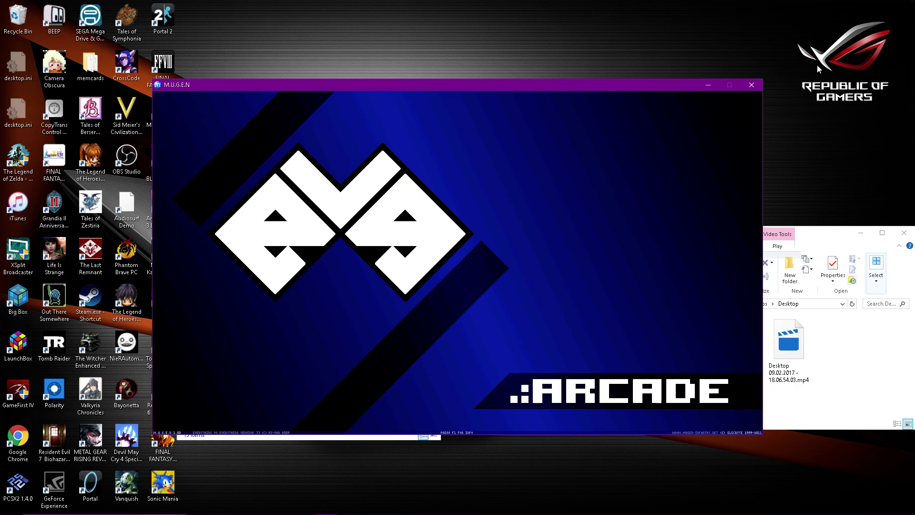
pyautogui.click(752, 85)
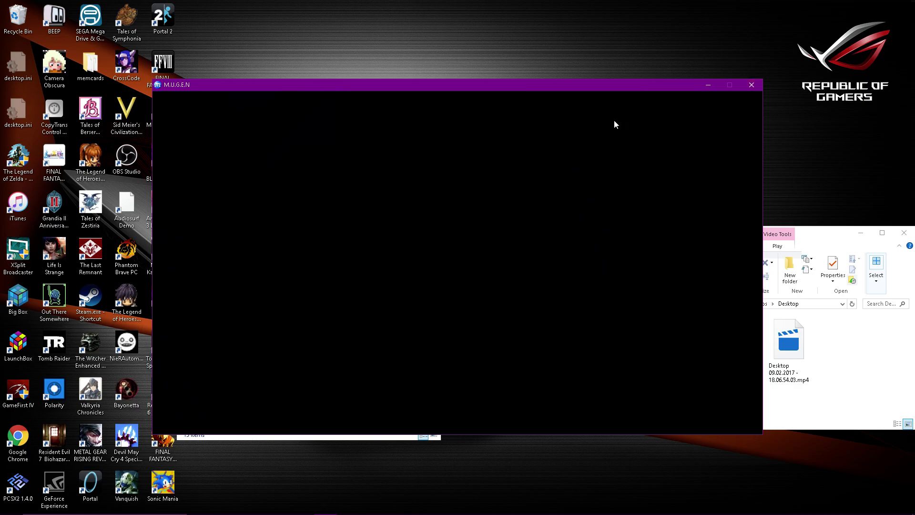
pyautogui.click(658, 44)
pyautogui.click(752, 88)
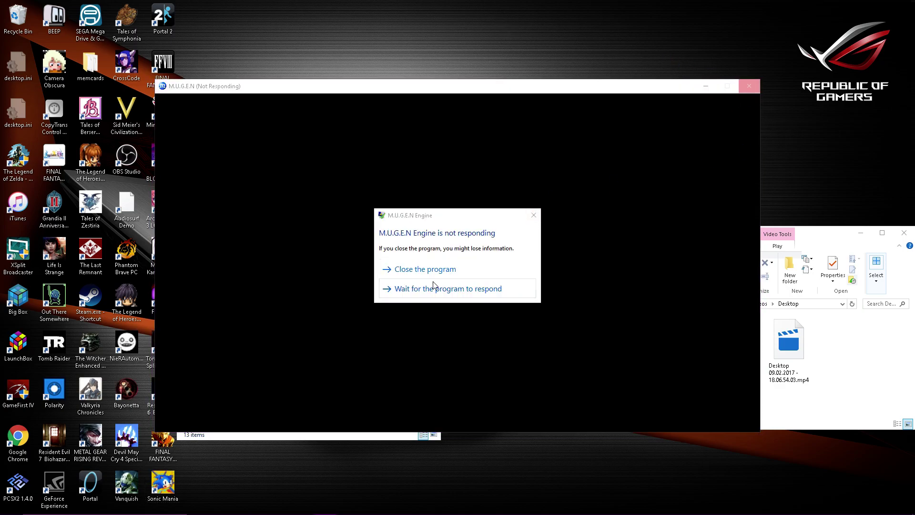
pyautogui.click(432, 270)
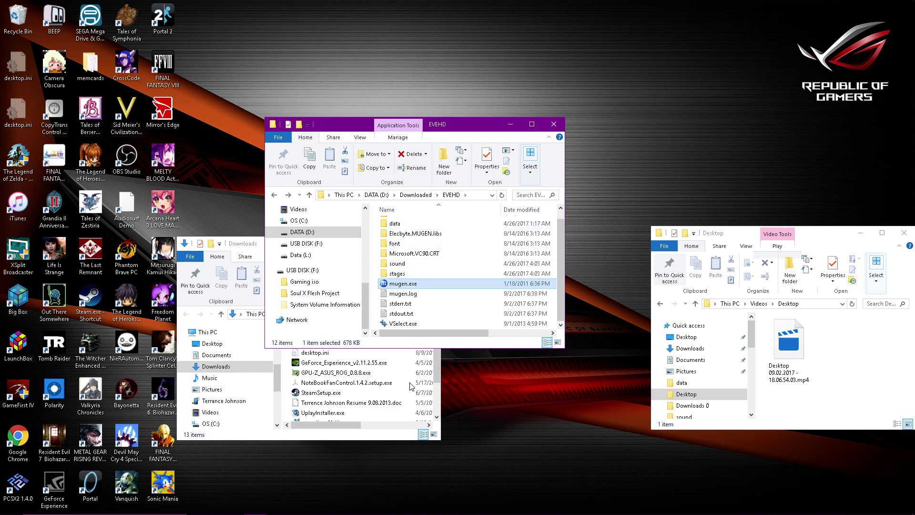
# Step: Go to the mugen folder inside mugen2 on the Data (L:) drive and launch mugen.exe
pyautogui.moveTo(272, 513)
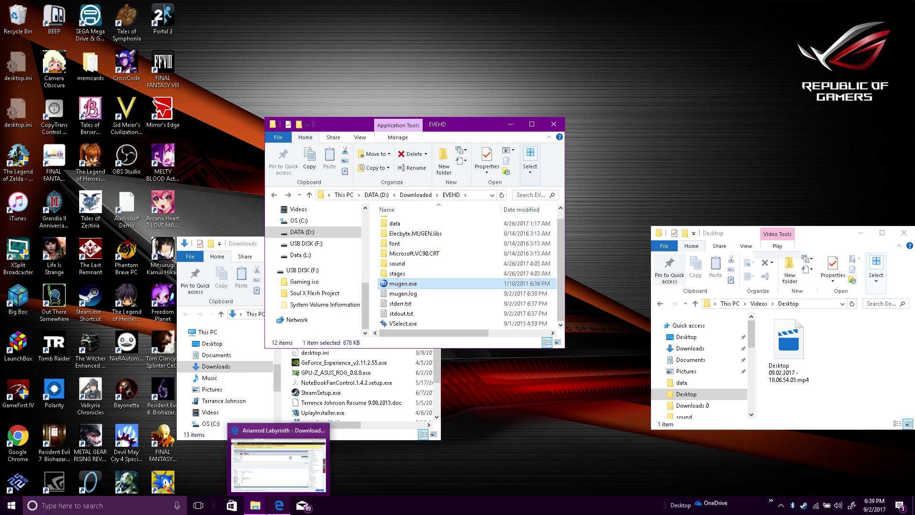
pyautogui.moveTo(273, 493)
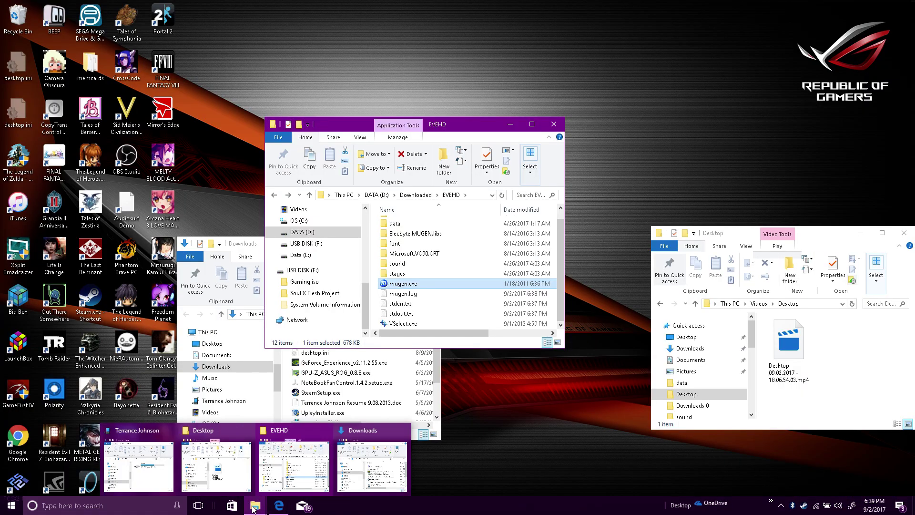
pyautogui.moveTo(284, 467)
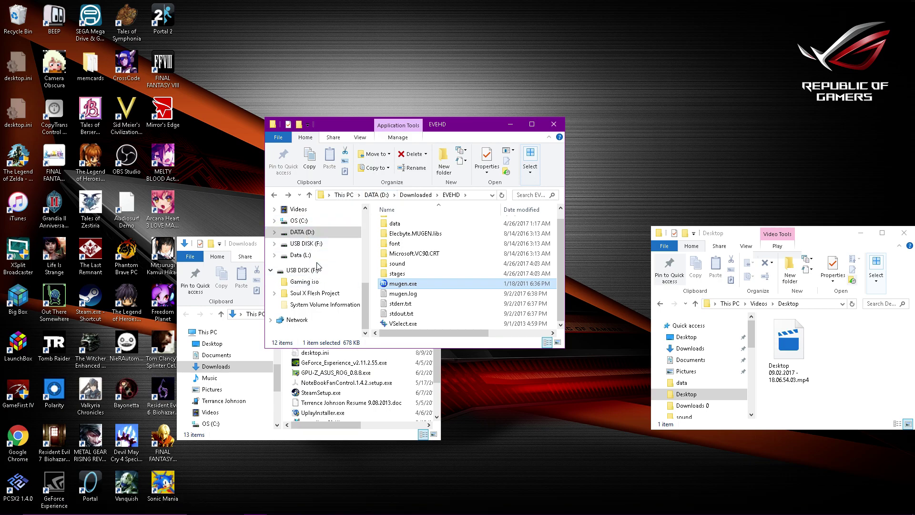
pyautogui.click(300, 254)
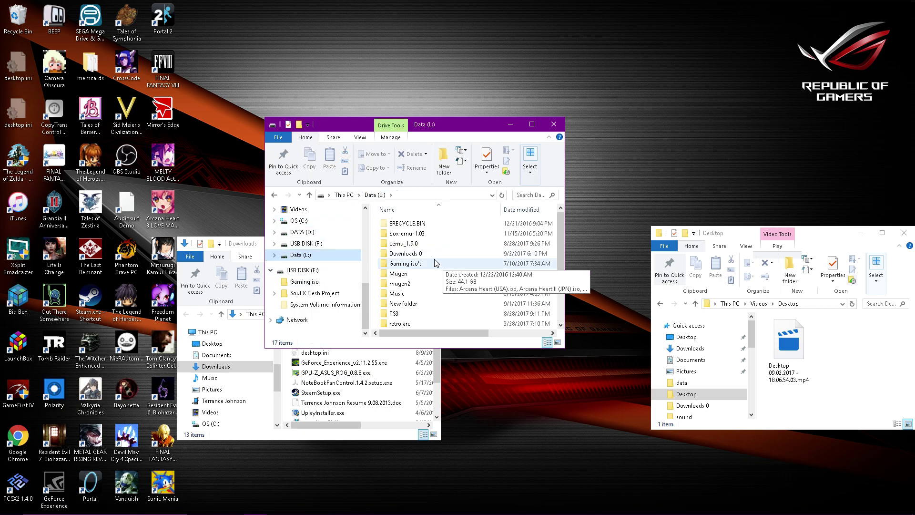
pyautogui.doubleClick(405, 253)
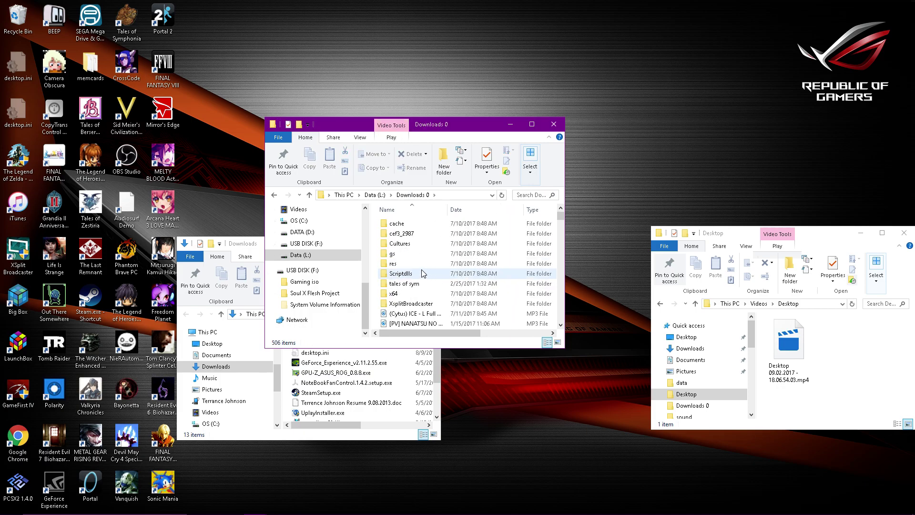
pyautogui.click(275, 196)
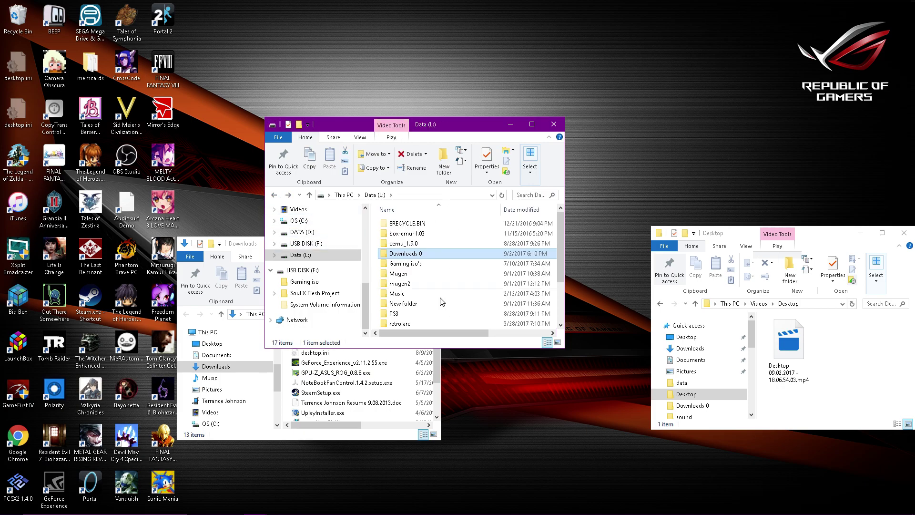
pyautogui.doubleClick(410, 286)
pyautogui.doubleClick(414, 225)
pyautogui.scroll(-3, 422, 282)
pyautogui.doubleClick(417, 264)
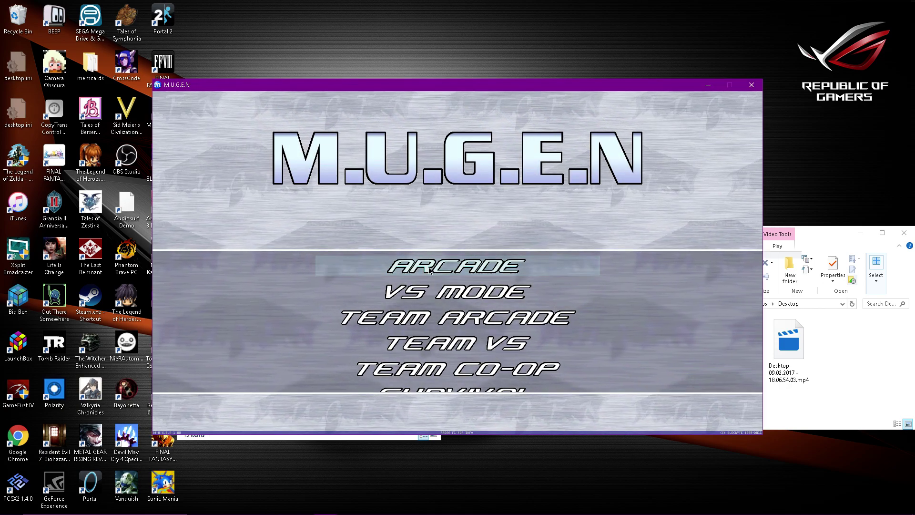
# Step: Enter Training mode and choose Sephiroth as the player character with Cloud as the opponent
pyautogui.press('Down')
pyautogui.press('Down')
pyautogui.press('Down')
pyautogui.press('Down')
pyautogui.press('Down')
pyautogui.press('Down')
pyautogui.press('Down')
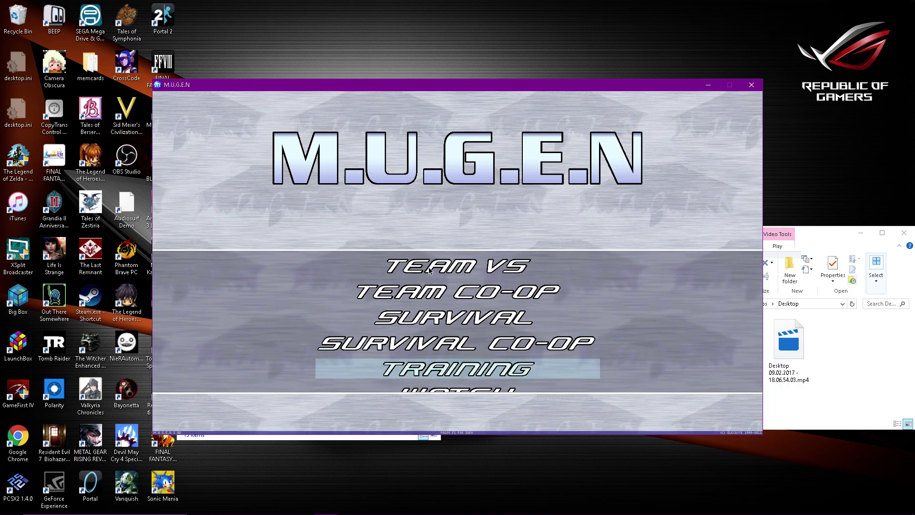
pyautogui.press('Return')
pyautogui.press('Down')
pyautogui.press('Return')
pyautogui.press('Right')
pyautogui.press('Right')
pyautogui.press('Return')
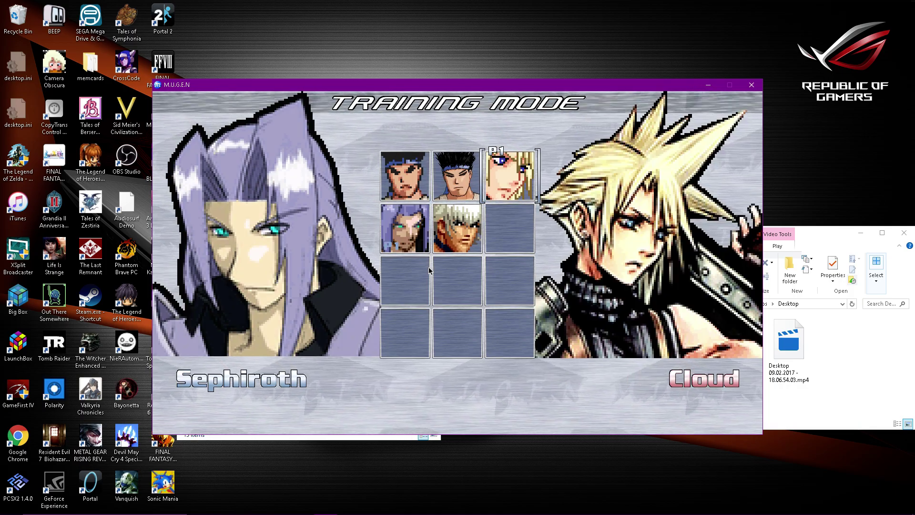
# Step: Cycle through the selectable training stages to check for the Arianrod Labyrinth stage
pyautogui.press('Left')
pyautogui.press('Right')
pyautogui.press('Right')
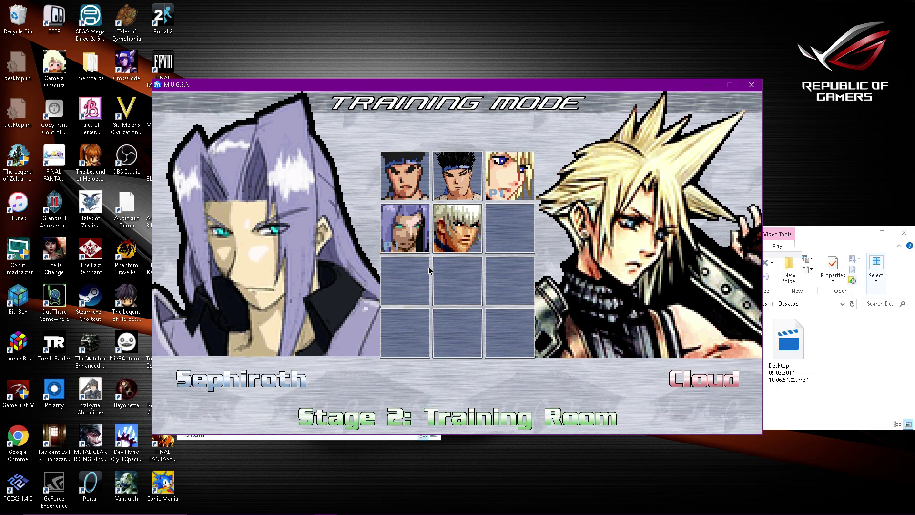
pyautogui.press('Right')
pyautogui.press('Left')
pyautogui.press('Left')
pyautogui.press('Right')
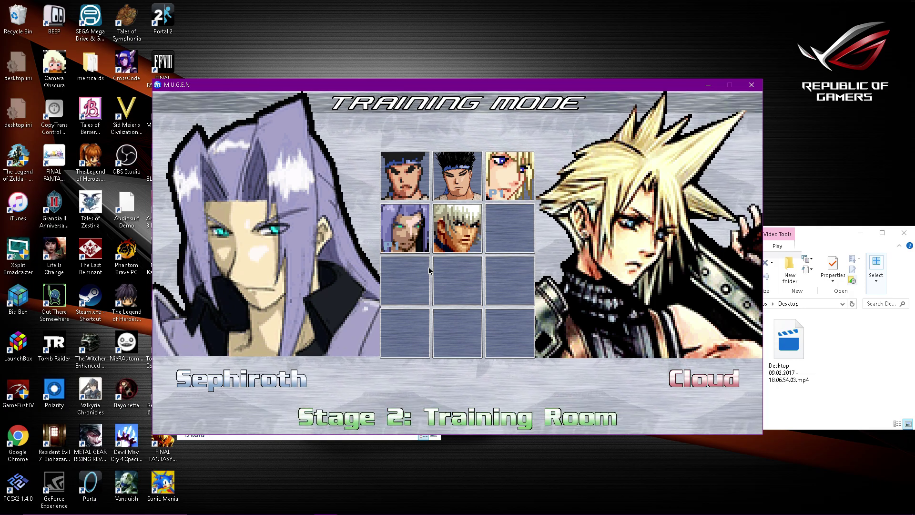
# Step: Close the M.U.G.E.N game and open the stages folder inside the mugen folder
pyautogui.click(750, 85)
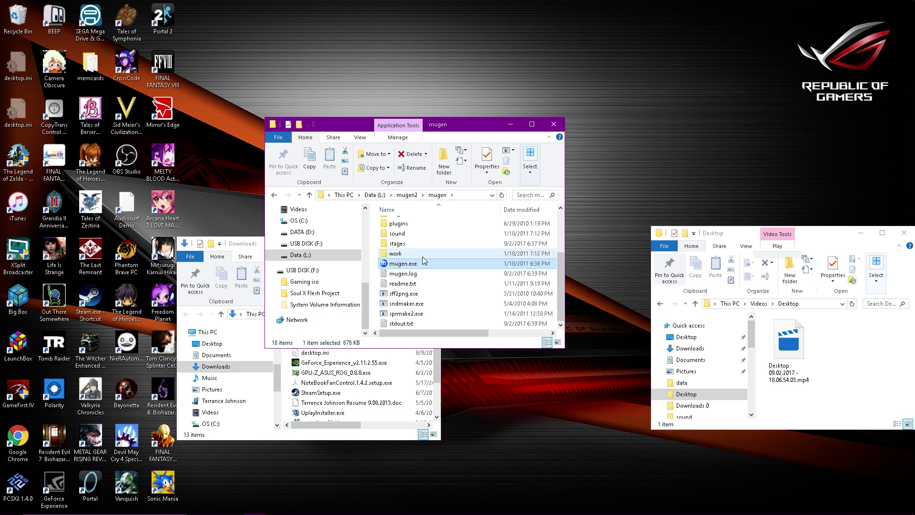
pyautogui.scroll(3, 425, 263)
pyautogui.doubleClick(405, 235)
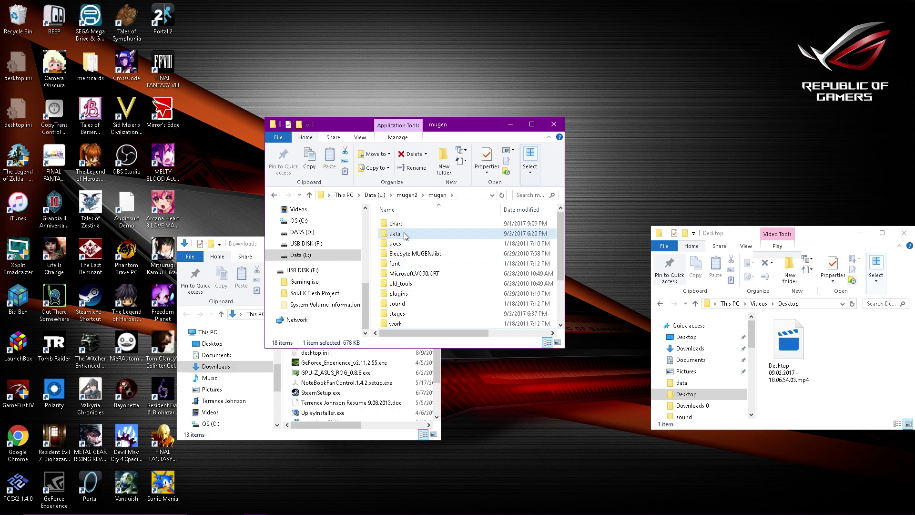
pyautogui.click(274, 195)
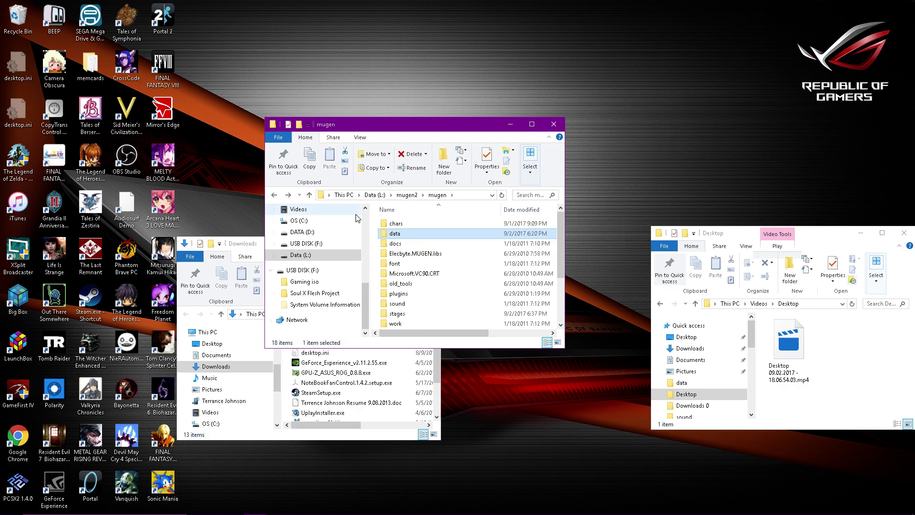
pyautogui.doubleClick(401, 313)
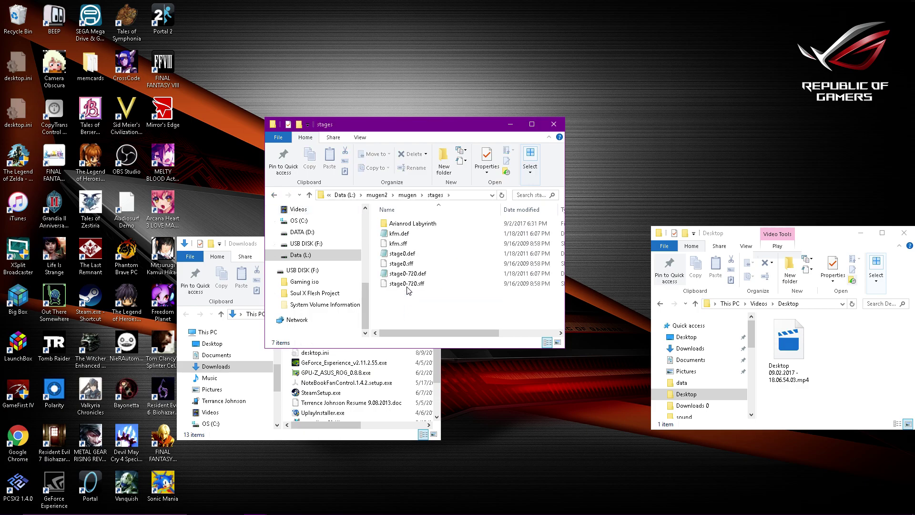
# Step: Check the stage definition in arianrod.def inside the Arianrod Labyrinth folder, then close it and return to the stages folder
pyautogui.click(429, 226)
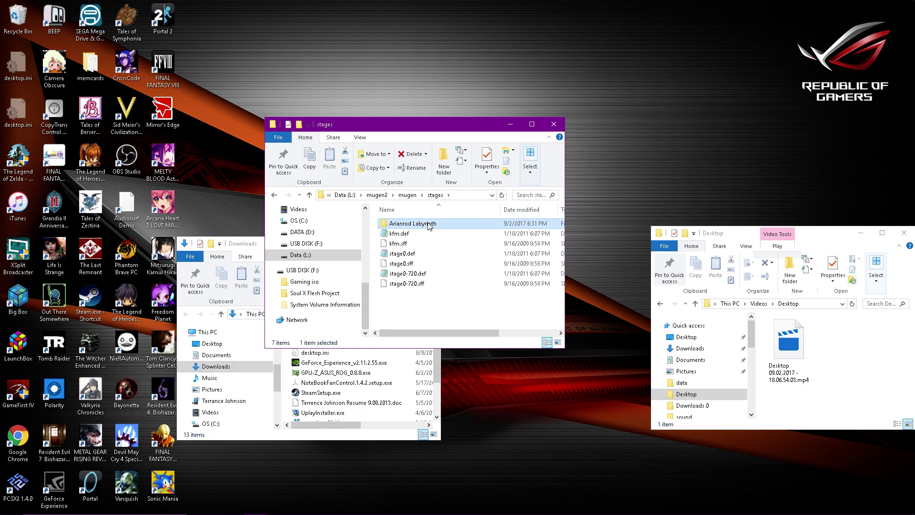
pyautogui.doubleClick(428, 223)
pyautogui.doubleClick(427, 224)
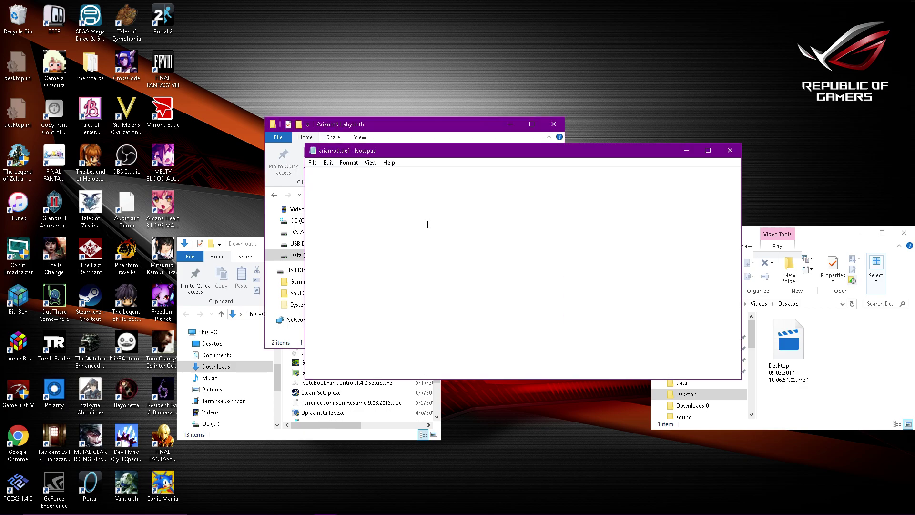
pyautogui.scroll(-6, 411, 219)
pyautogui.scroll(6, 634, 178)
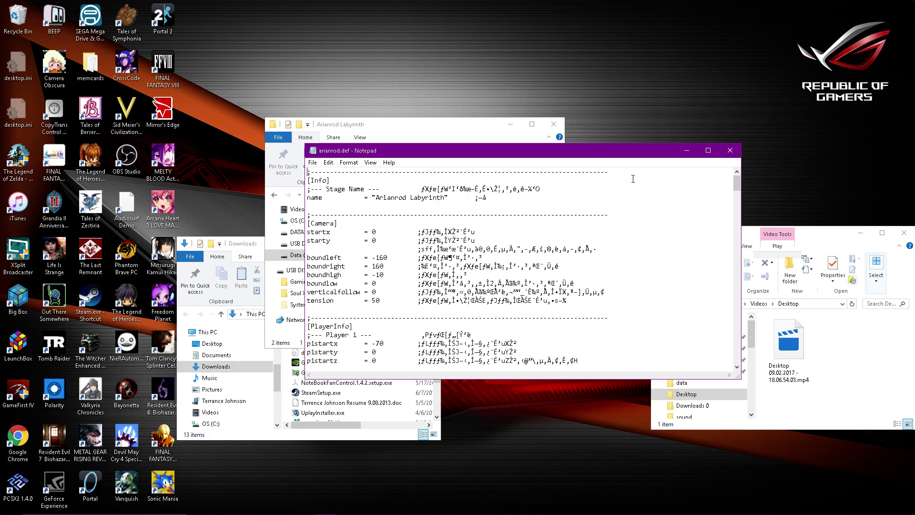
pyautogui.click(730, 150)
pyautogui.click(280, 195)
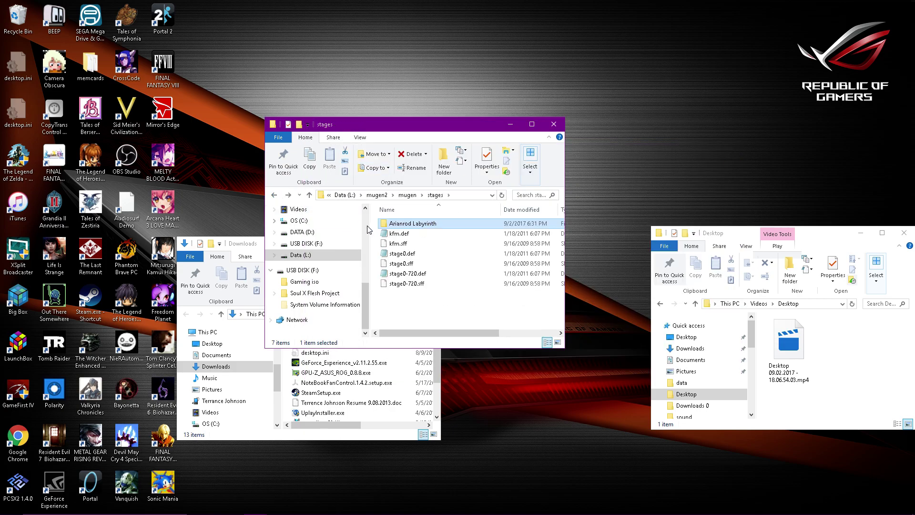
# Step: Delete the Arianrod Labyrinth folder from the stages folder, sending it to the Recycle Bin
pyautogui.rightClick(433, 229)
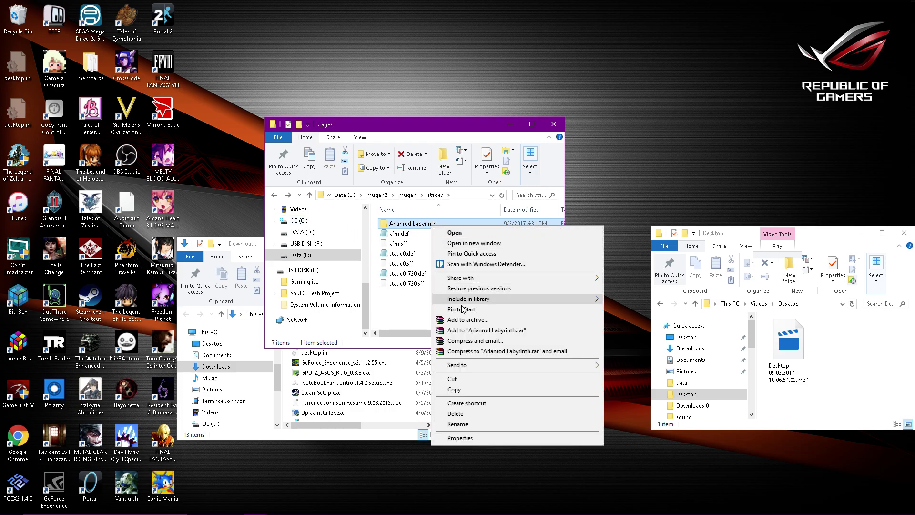
pyautogui.click(476, 414)
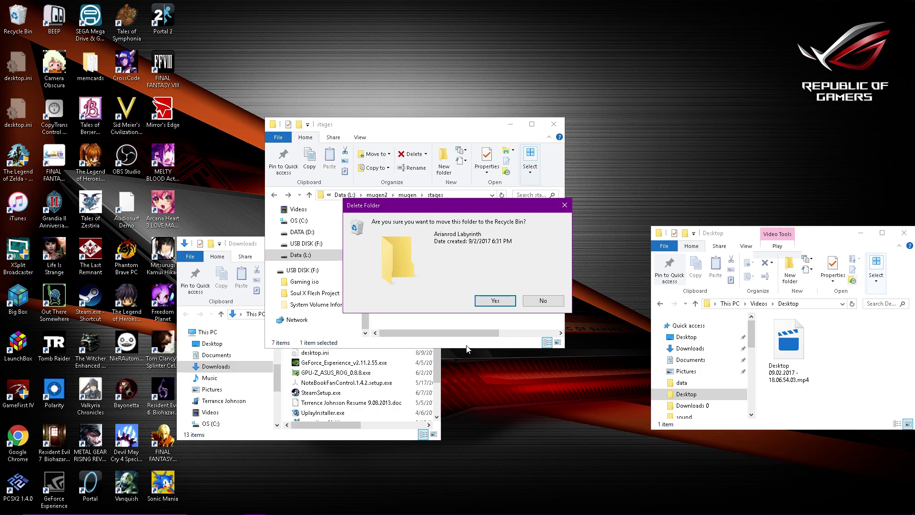
pyautogui.click(486, 303)
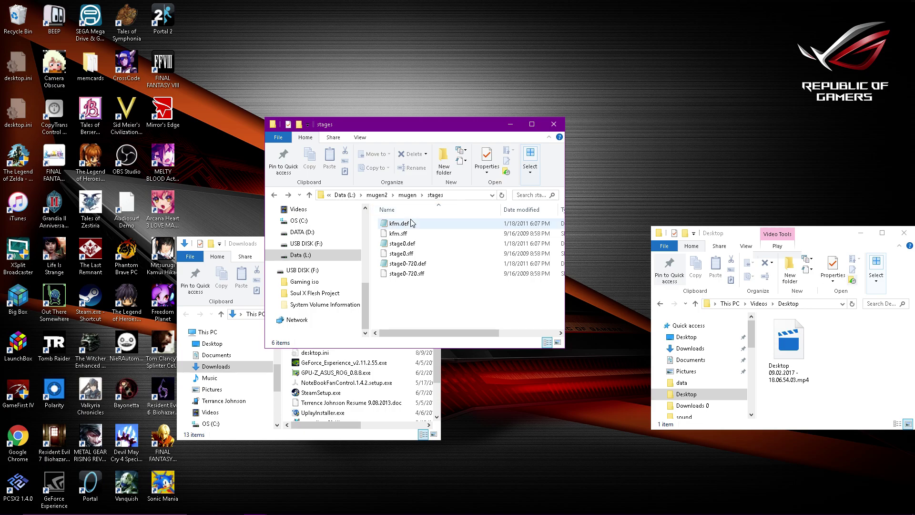
pyautogui.moveTo(414, 333)
pyautogui.mouseDown()
pyautogui.moveTo(468, 334)
pyautogui.moveTo(413, 339)
pyautogui.mouseUp()
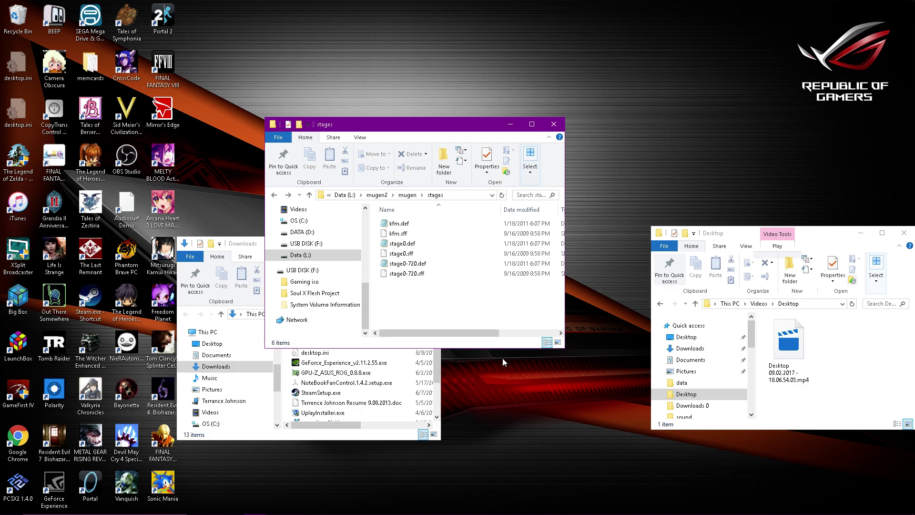
# Step: Restore the arianrod.rar archive from the Recycle Bin, then close the Recycle Bin
pyautogui.moveTo(505, 514)
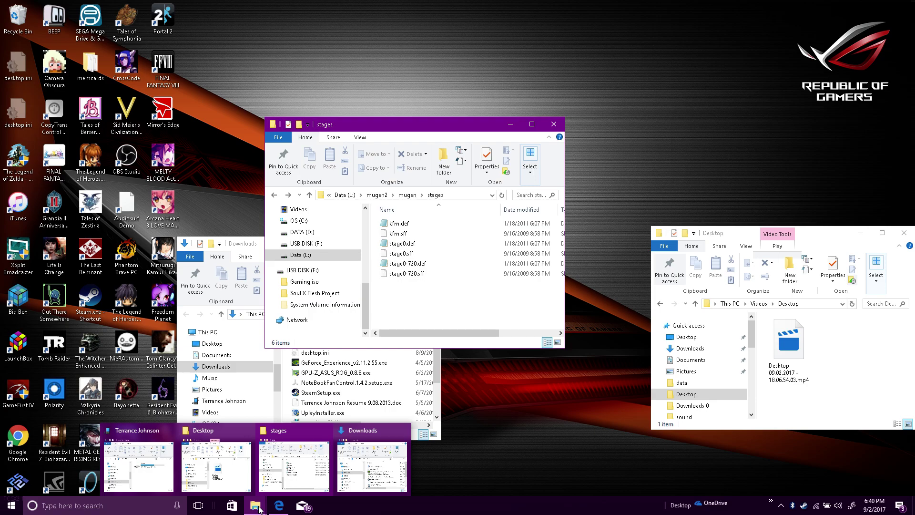
pyautogui.doubleClick(18, 16)
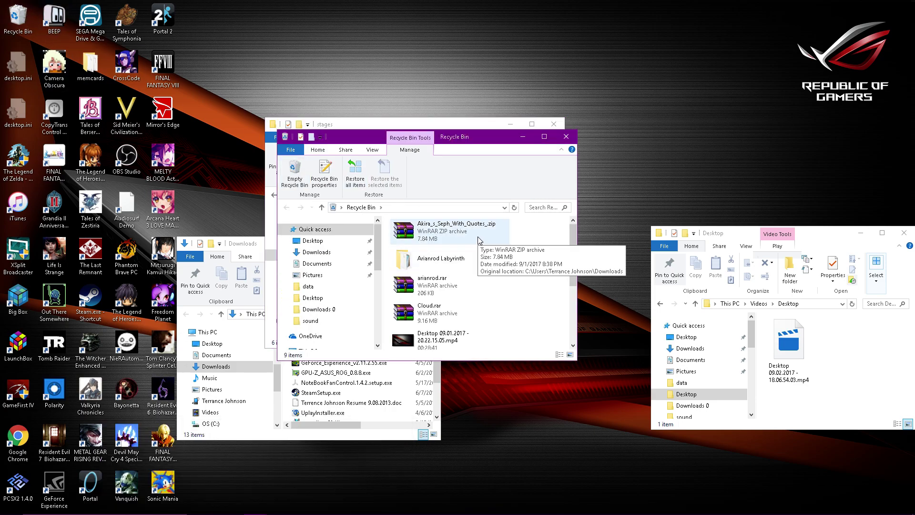
pyautogui.scroll(-2, 466, 302)
pyautogui.scroll(2, 462, 298)
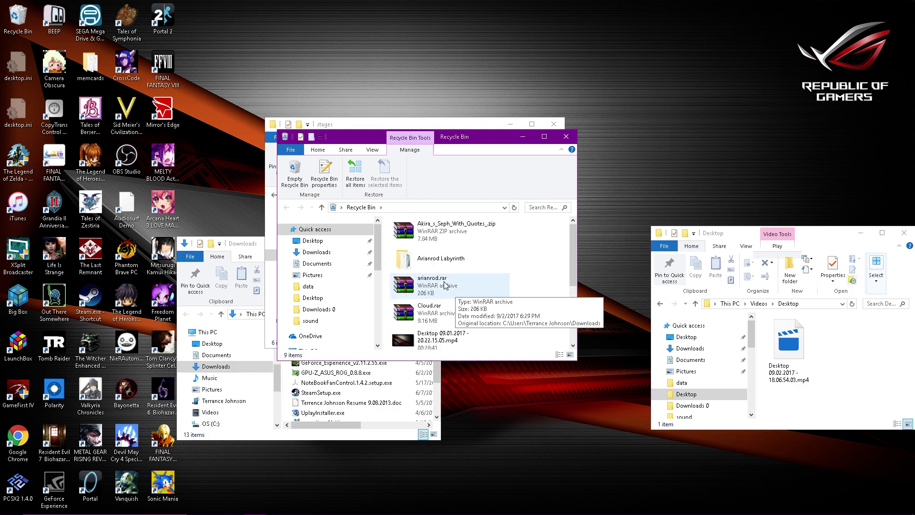
pyautogui.click(443, 287)
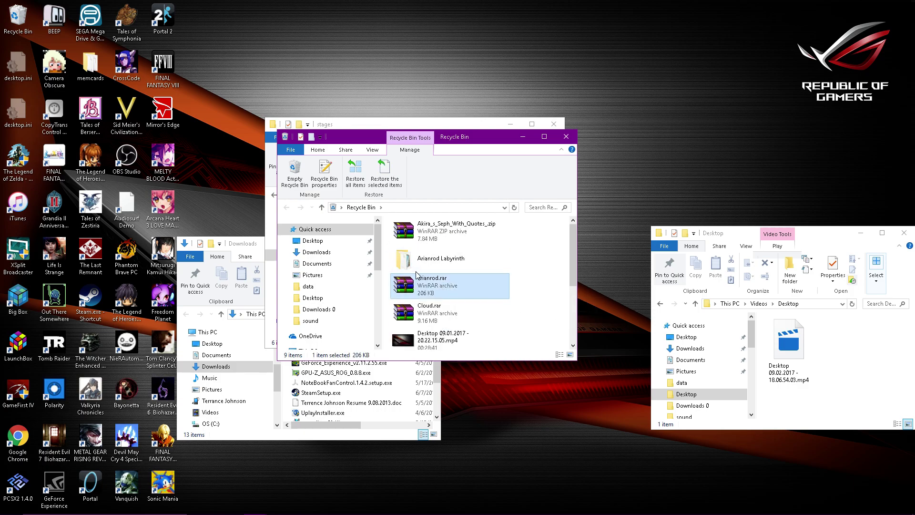
pyautogui.rightClick(432, 293)
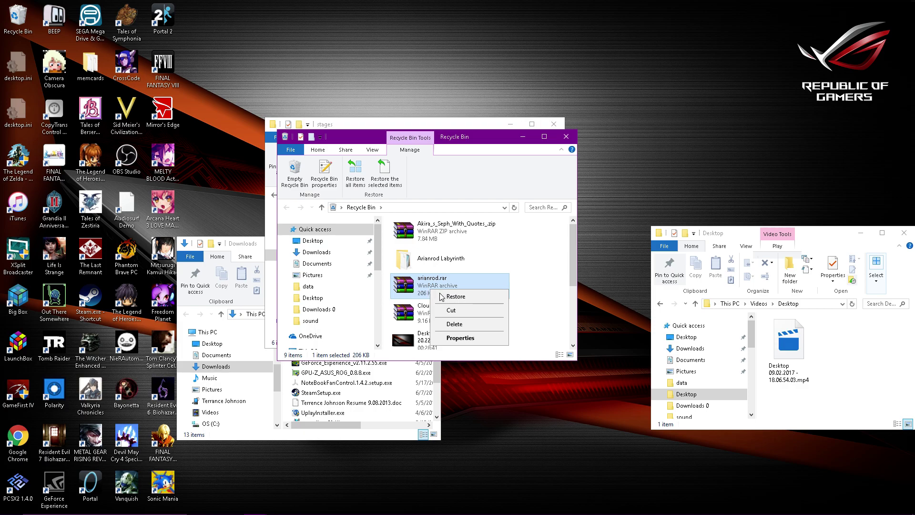
pyautogui.click(450, 301)
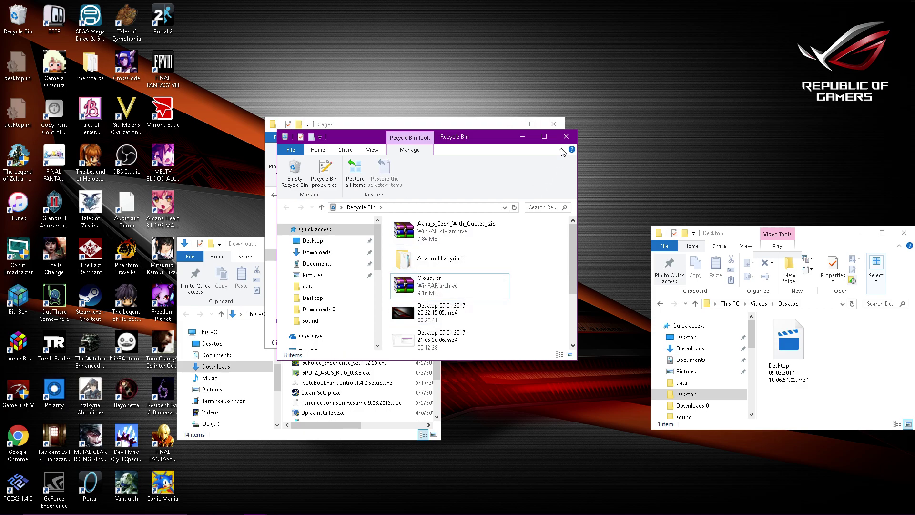
pyautogui.click(569, 137)
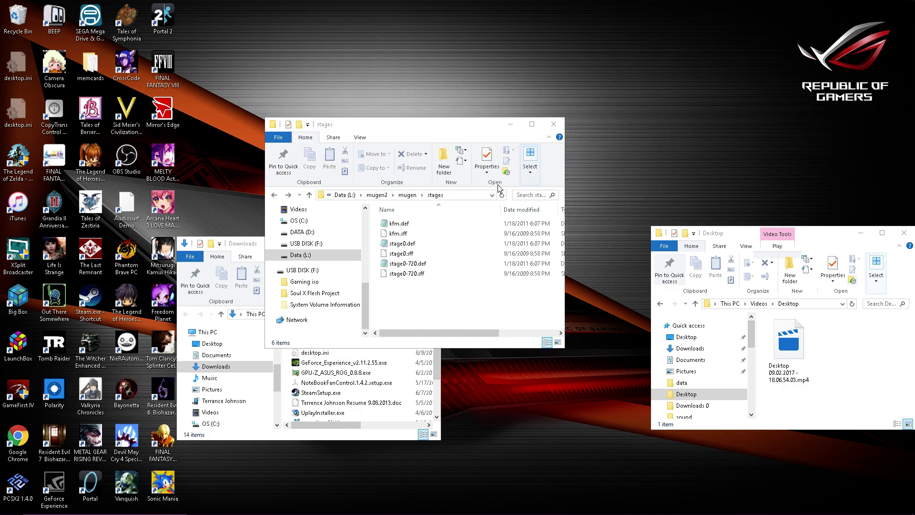
# Step: Leave the stages folder and open the Downloads 0 folder on the Data (L:) drive
pyautogui.click(275, 195)
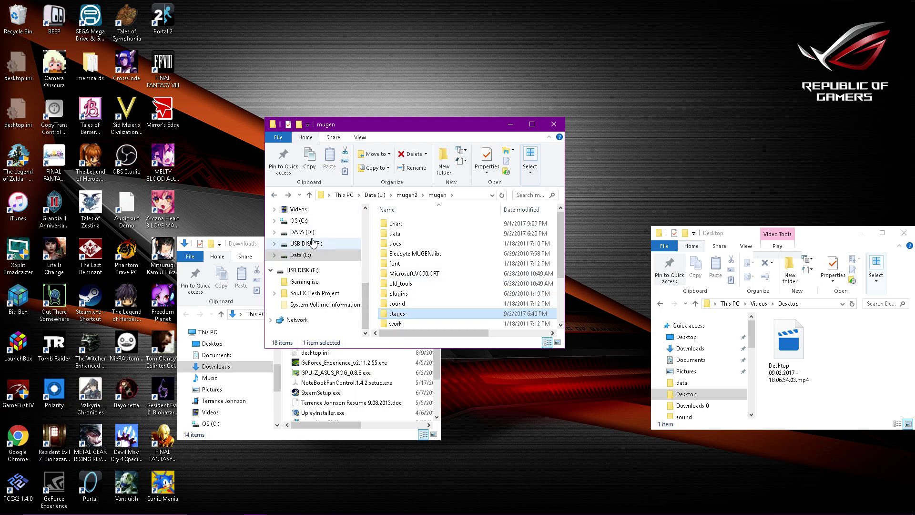
pyautogui.click(338, 260)
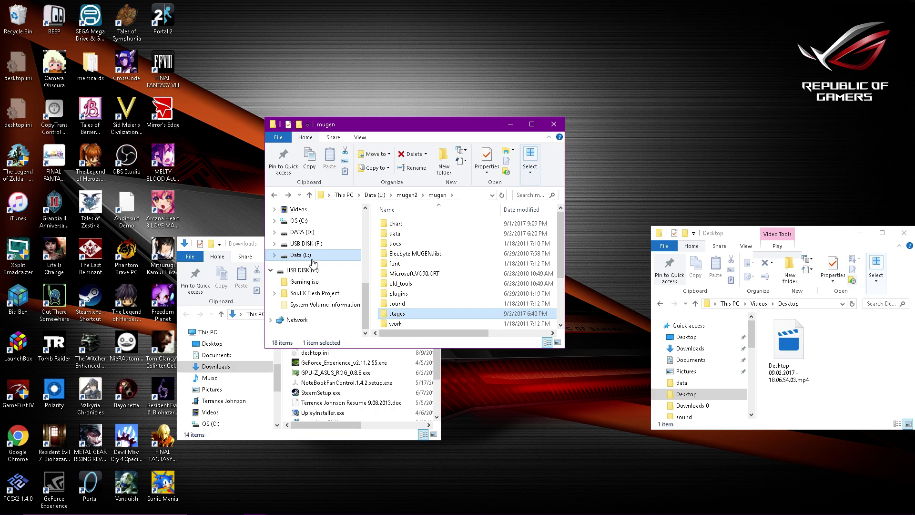
pyautogui.doubleClick(404, 254)
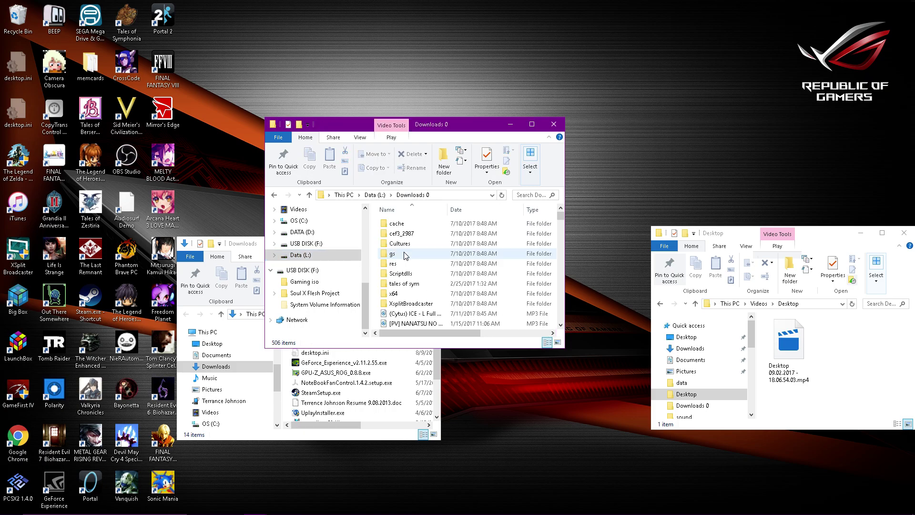
# Step: Look through the whole Downloads 0 file list for the restored arianrod.rar archive
pyautogui.scroll(-5, 422, 261)
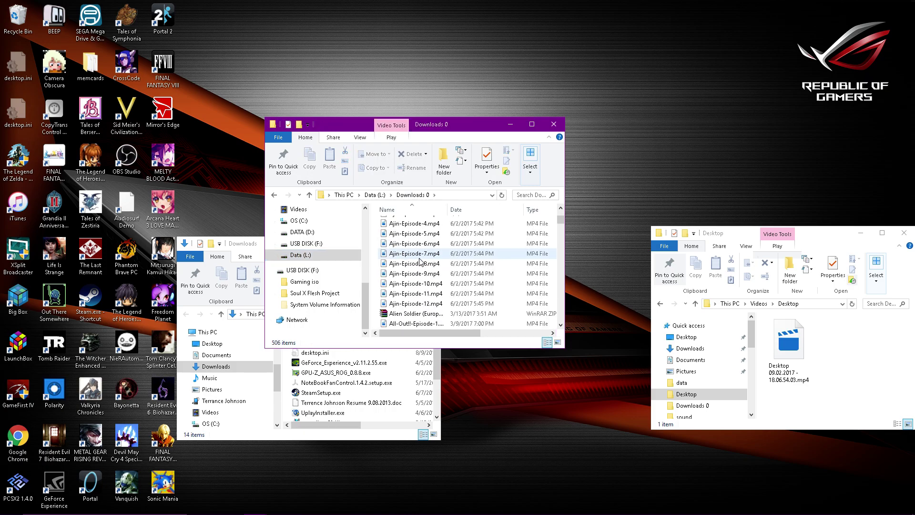
pyautogui.scroll(5, 422, 262)
pyautogui.scroll(-3, 419, 261)
pyautogui.scroll(-20, 419, 262)
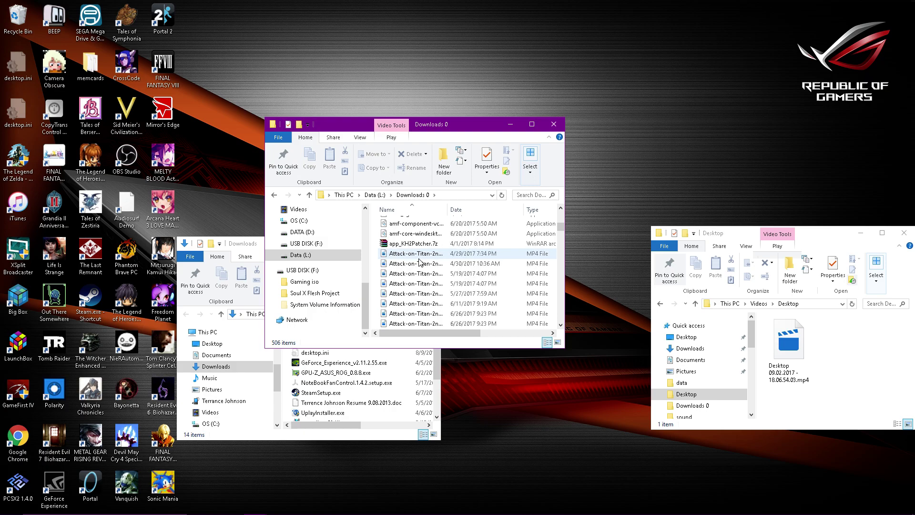
pyautogui.scroll(-1, 419, 262)
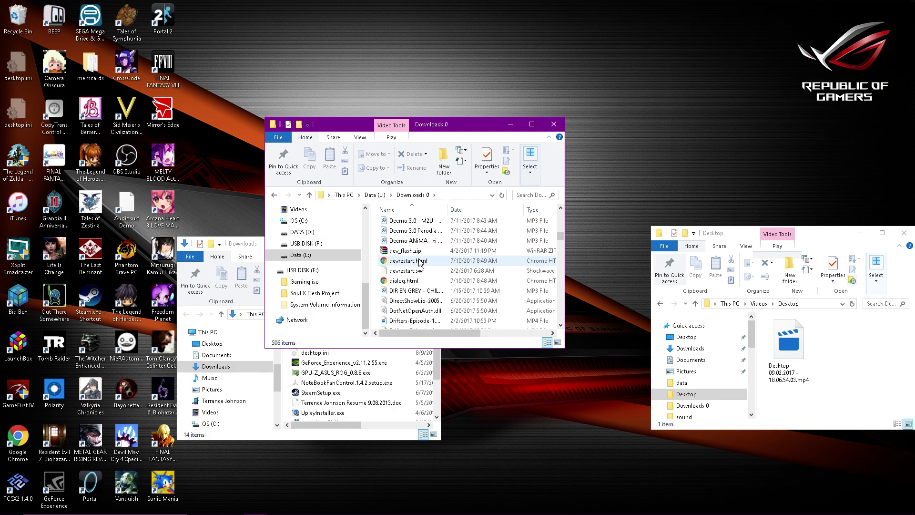
pyautogui.scroll(-7, 420, 261)
pyautogui.scroll(-20, 420, 261)
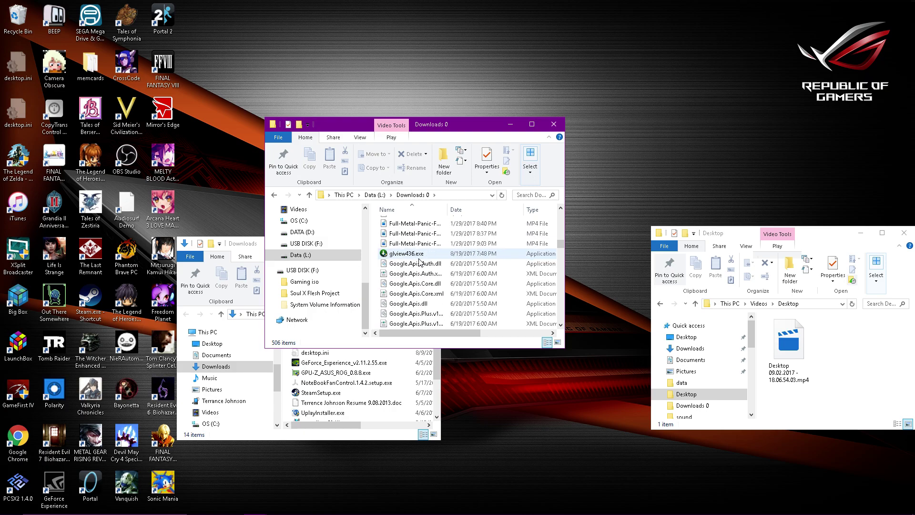
pyautogui.scroll(5, 420, 261)
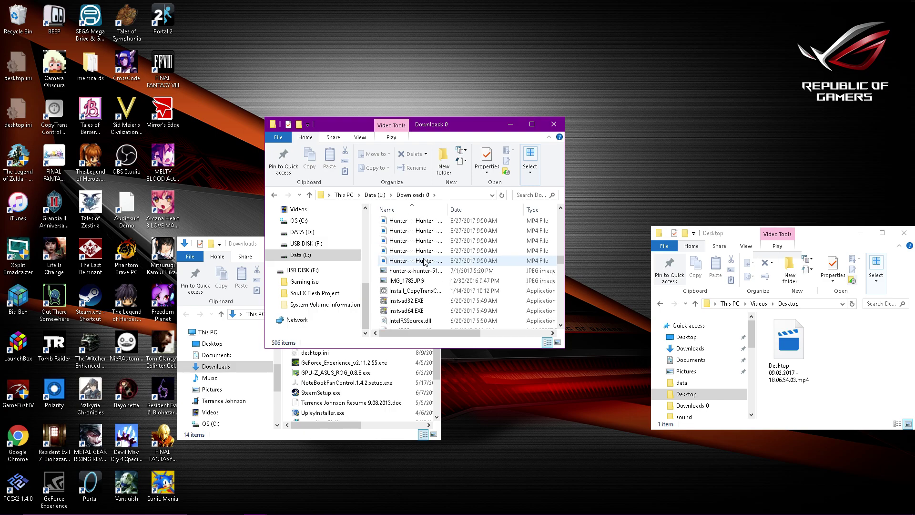
pyautogui.moveTo(565, 259); pyautogui.dragTo(561, 221)
pyautogui.scroll(7, 525, 244)
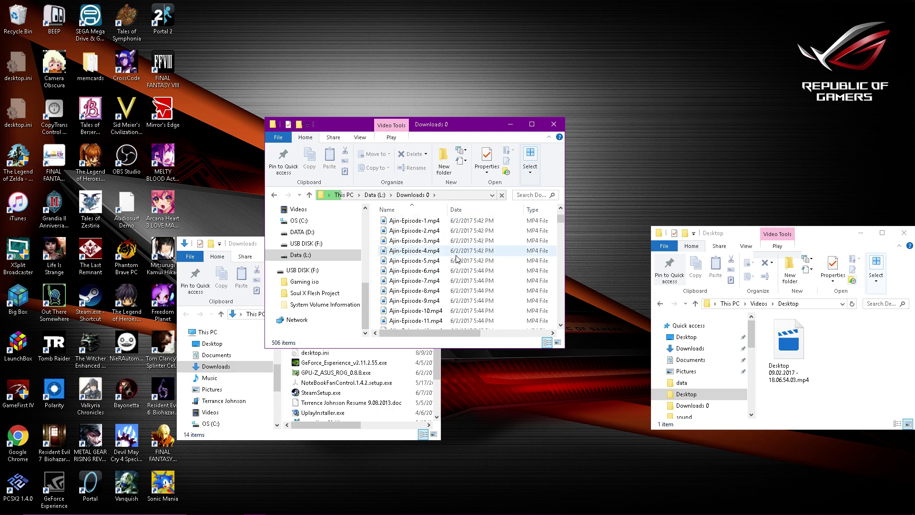
pyautogui.scroll(-2, 433, 254)
pyautogui.scroll(-6, 432, 256)
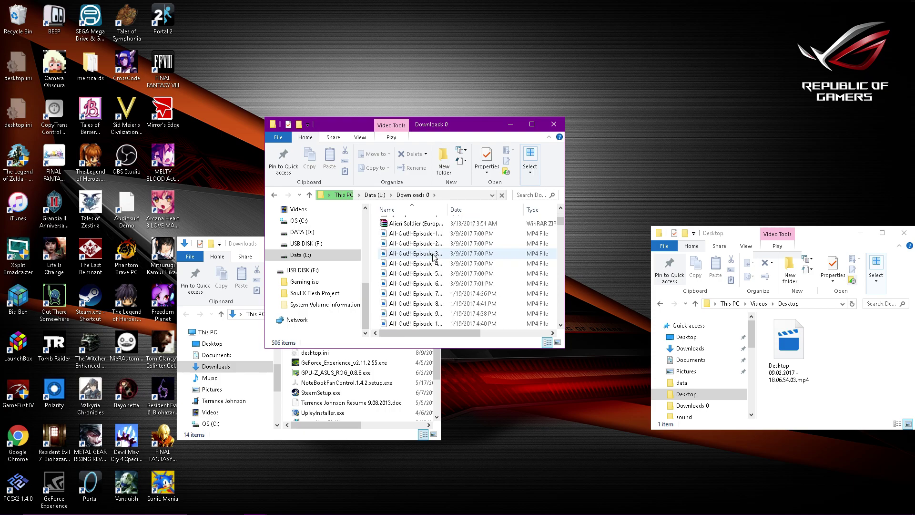
pyautogui.scroll(-5, 433, 256)
pyautogui.scroll(-10, 433, 256)
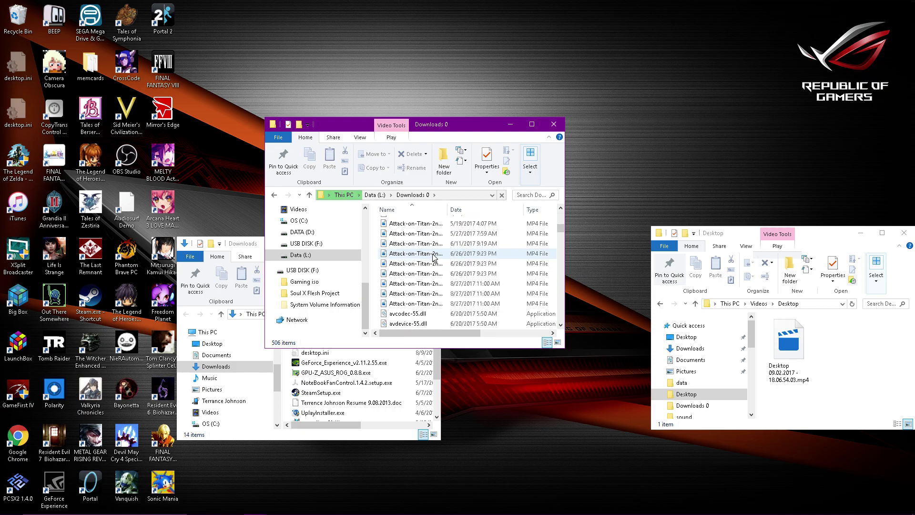
pyautogui.scroll(-5, 434, 256)
pyautogui.scroll(-5, 434, 256)
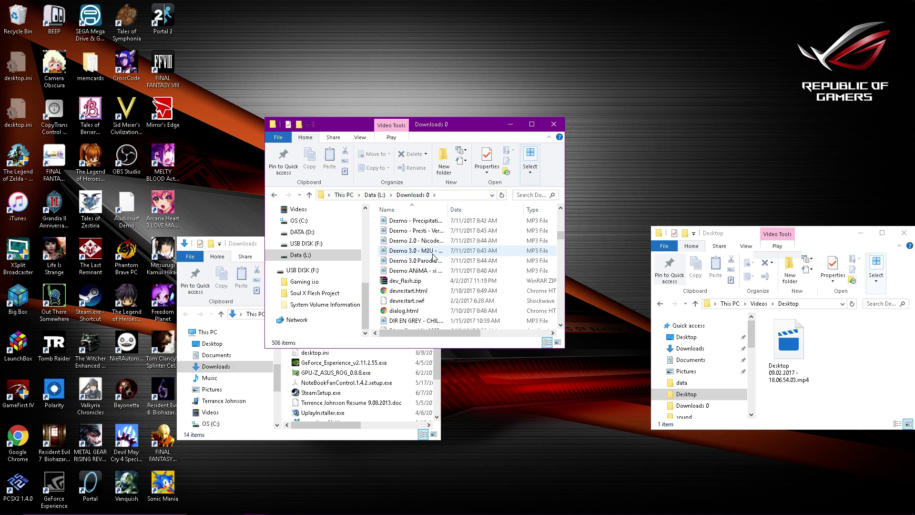
pyautogui.scroll(-6, 433, 256)
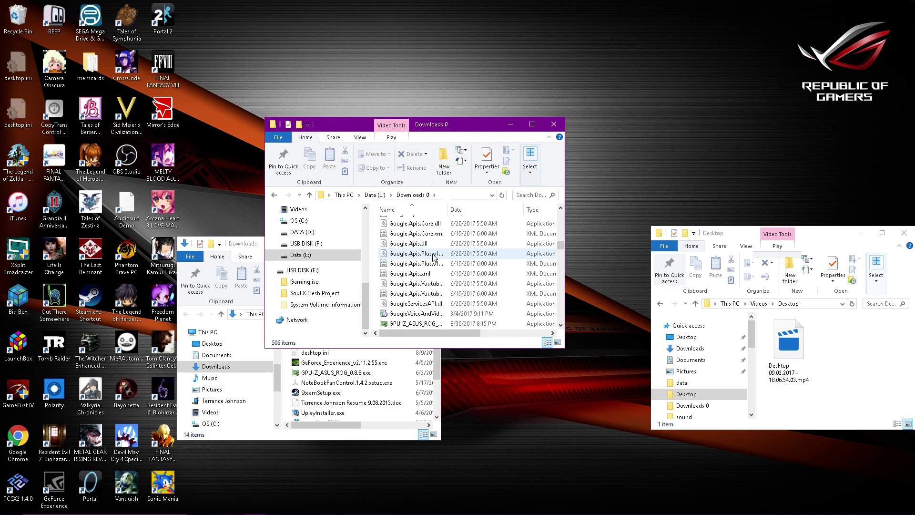
pyautogui.scroll(-3, 432, 256)
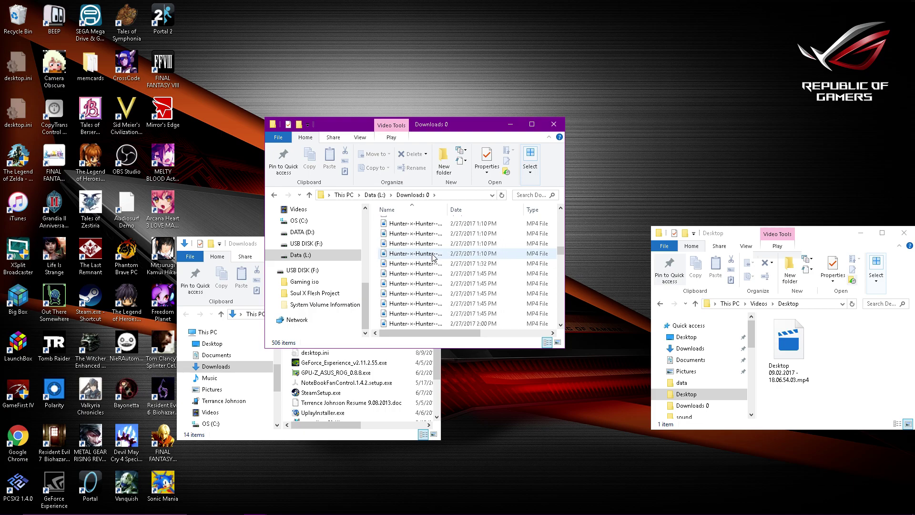
pyautogui.scroll(-9, 433, 256)
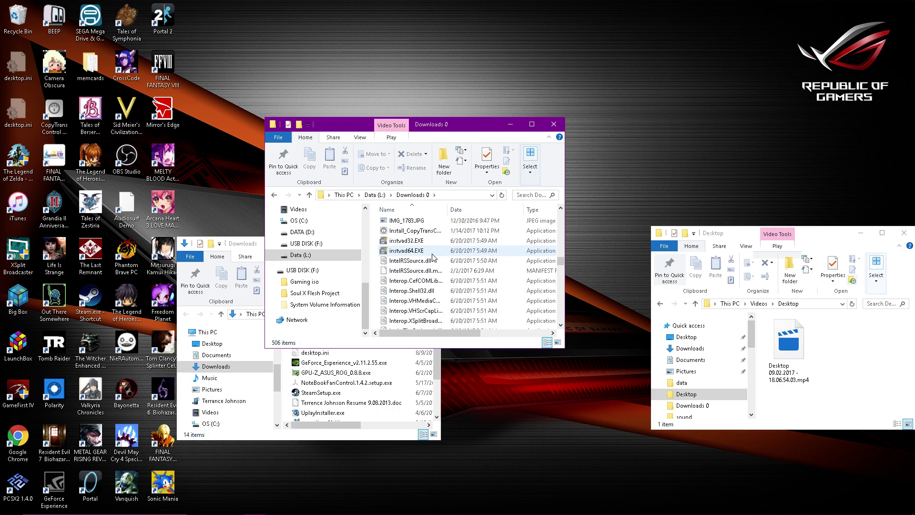
pyautogui.scroll(-10, 433, 256)
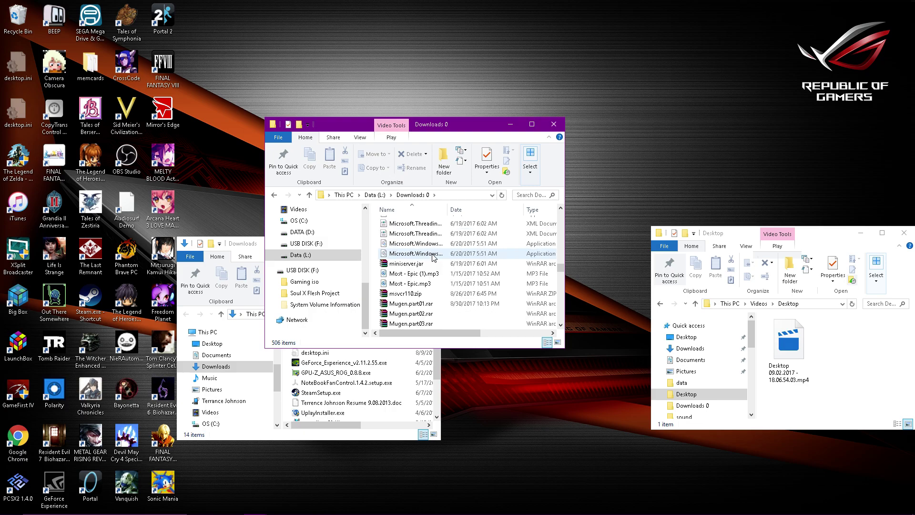
pyautogui.scroll(-6, 433, 256)
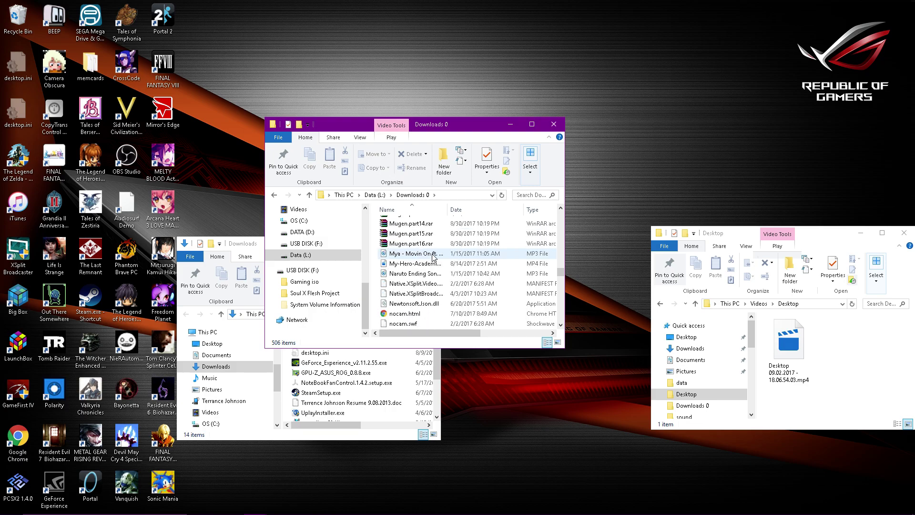
pyautogui.scroll(-3, 432, 256)
pyautogui.scroll(-10, 432, 256)
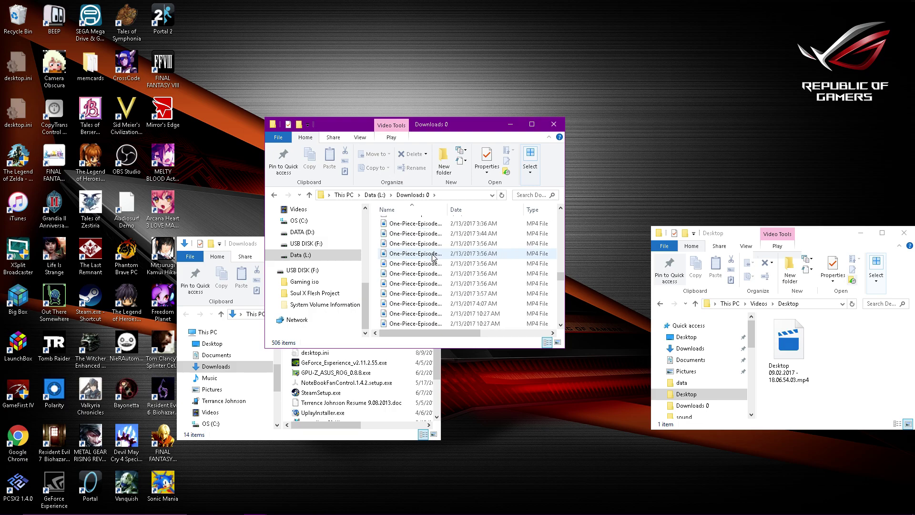
pyautogui.scroll(-5, 433, 256)
pyautogui.scroll(-6, 433, 256)
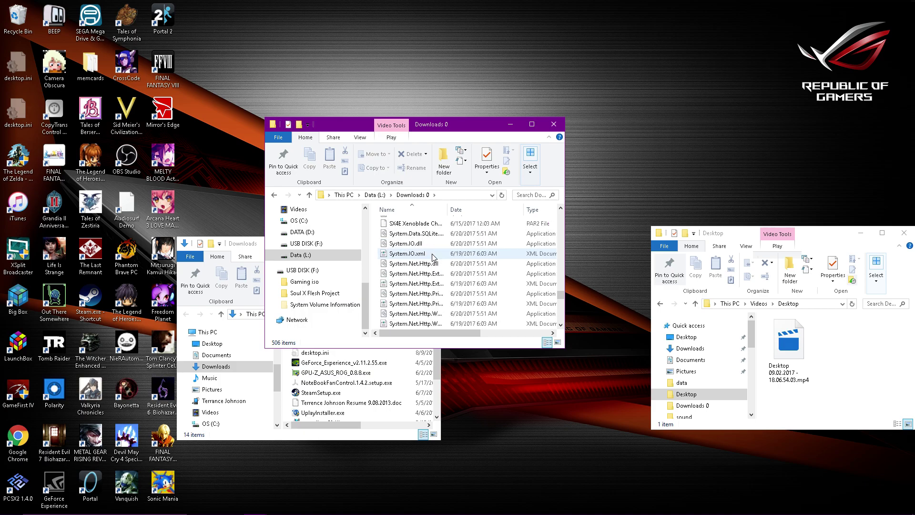
pyautogui.scroll(-8, 433, 256)
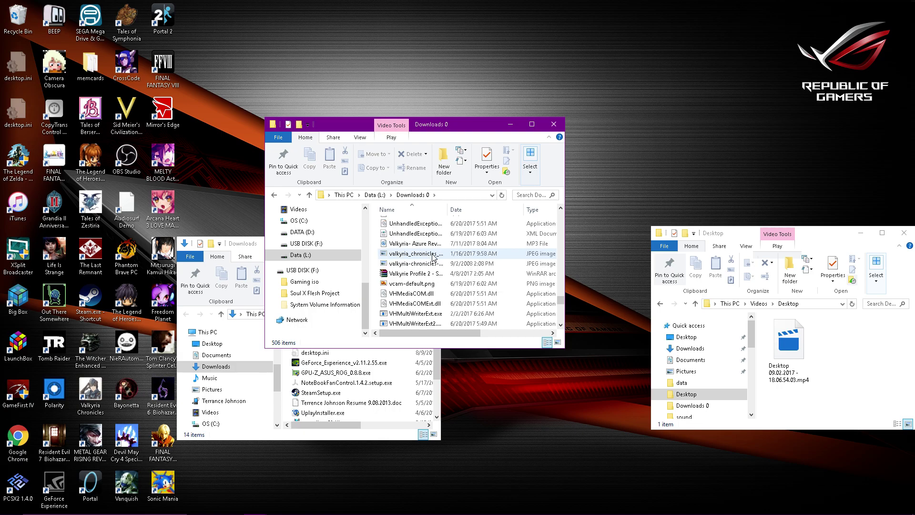
pyautogui.scroll(-1, 433, 257)
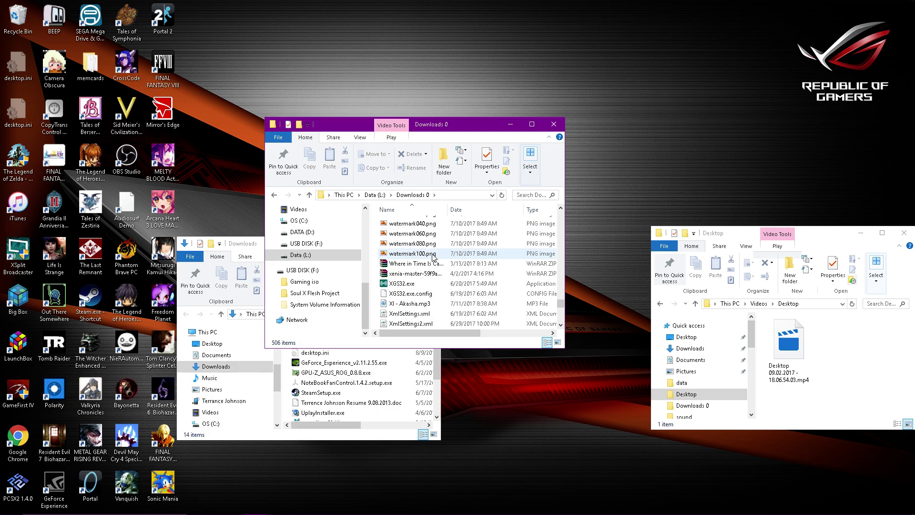
pyautogui.scroll(-4, 433, 256)
pyautogui.scroll(-7, 433, 256)
pyautogui.scroll(-3, 432, 256)
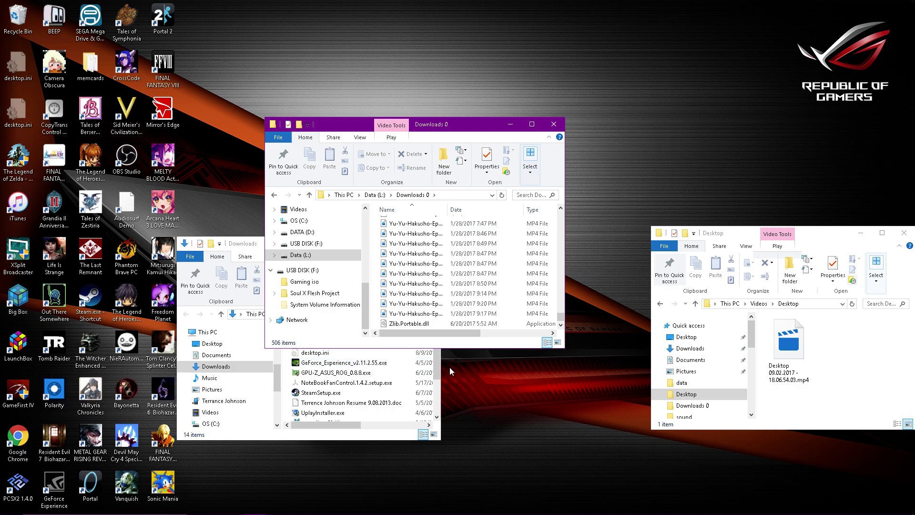
pyautogui.scroll(4, 375, 294)
pyautogui.scroll(4, 410, 286)
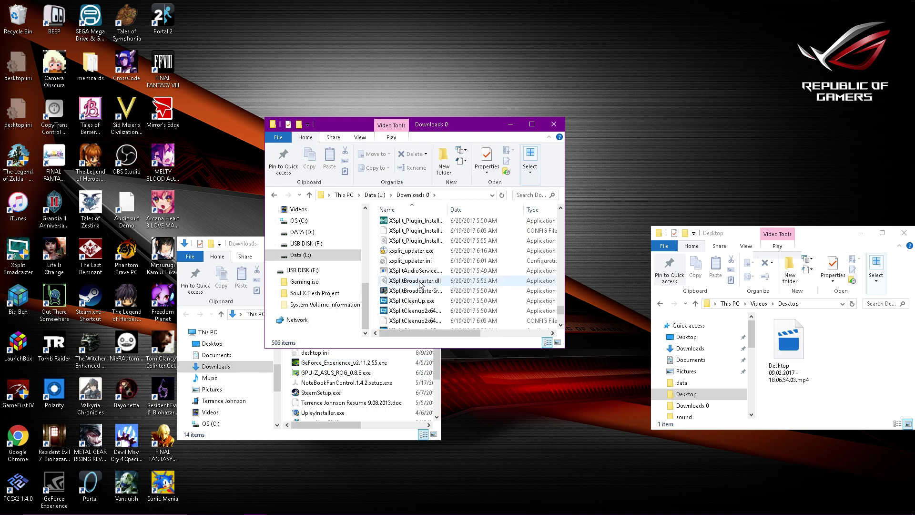
pyautogui.scroll(5, 423, 284)
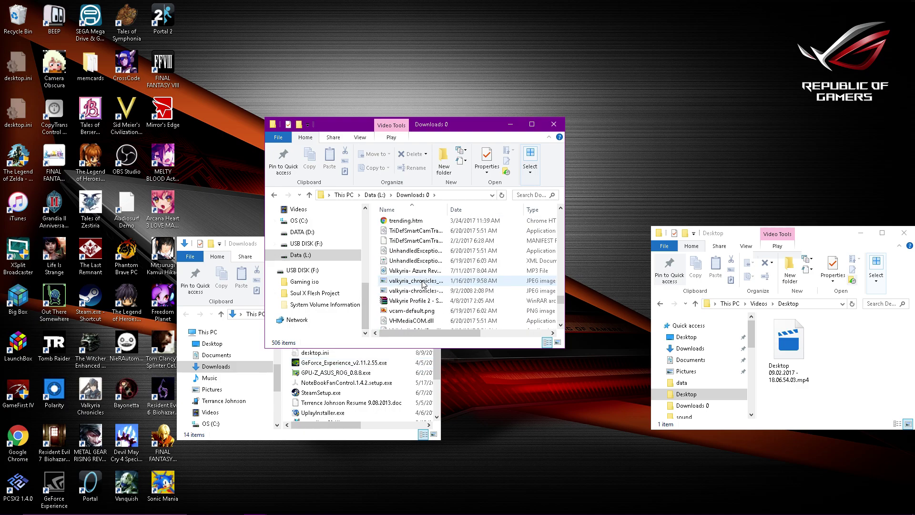
pyautogui.scroll(8, 422, 285)
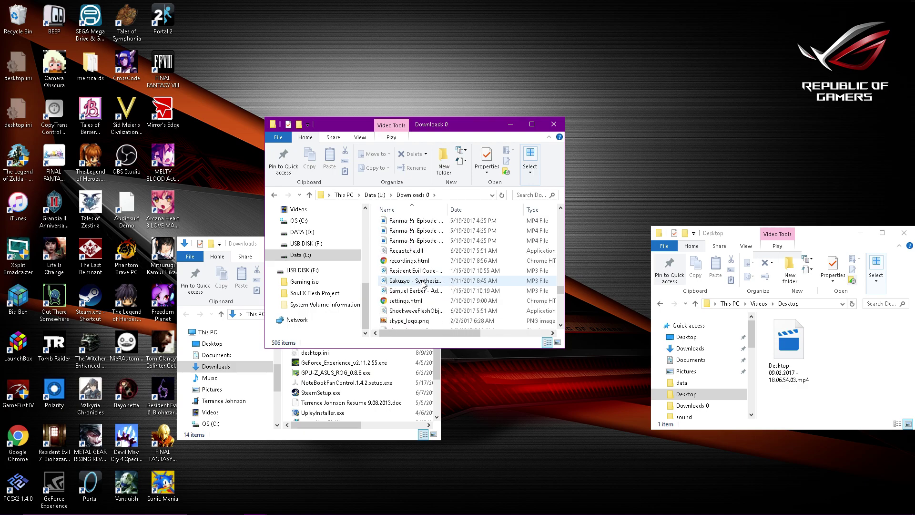
pyautogui.scroll(8, 422, 284)
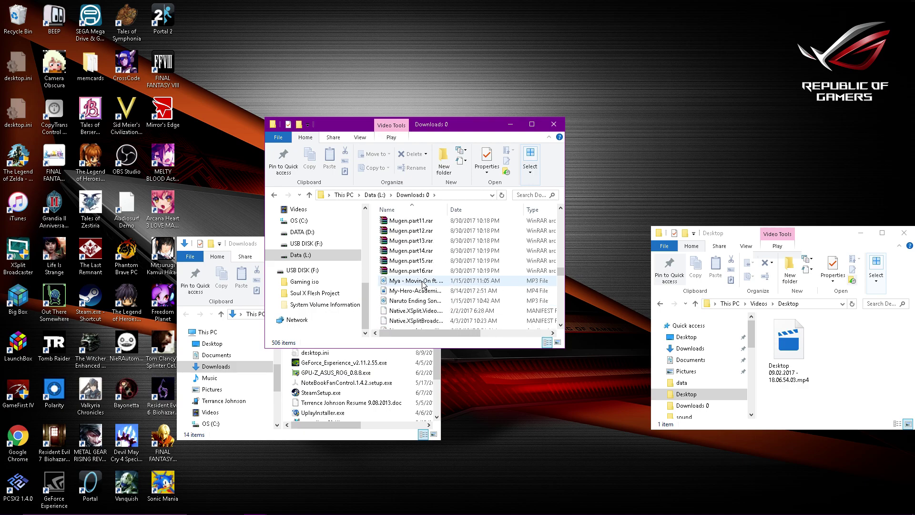
pyautogui.scroll(5, 422, 284)
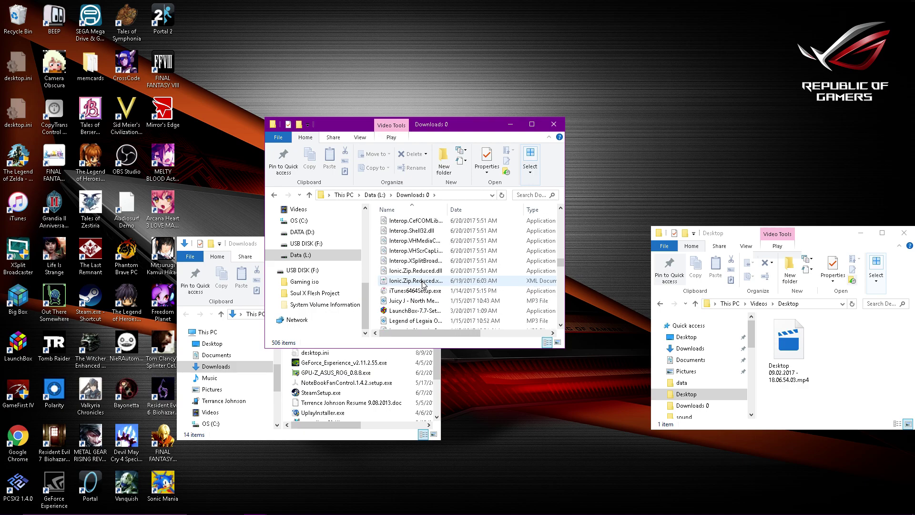
pyautogui.scroll(5, 423, 284)
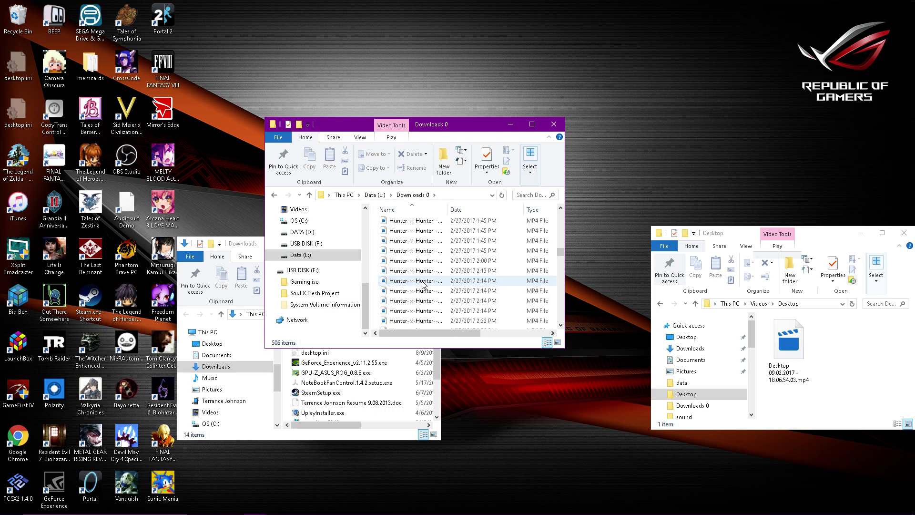
pyautogui.scroll(-3, 422, 285)
pyautogui.scroll(5, 422, 285)
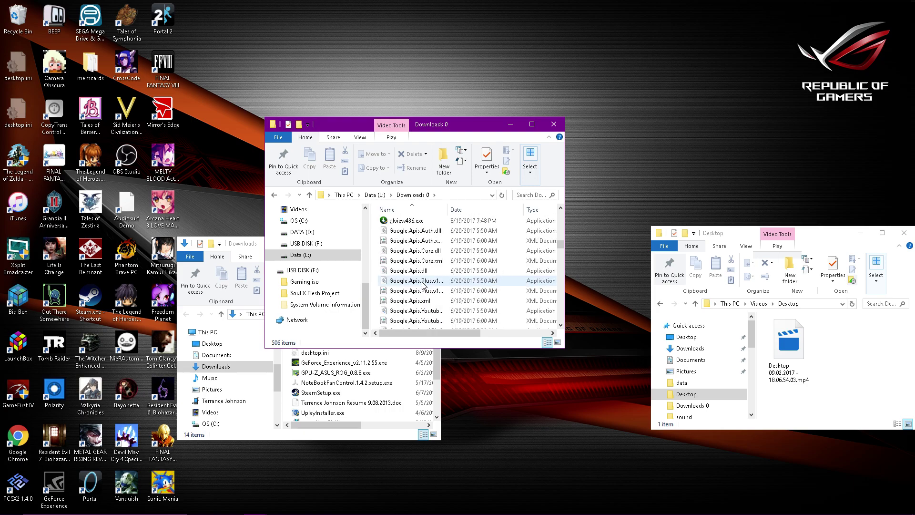
pyautogui.scroll(10, 423, 284)
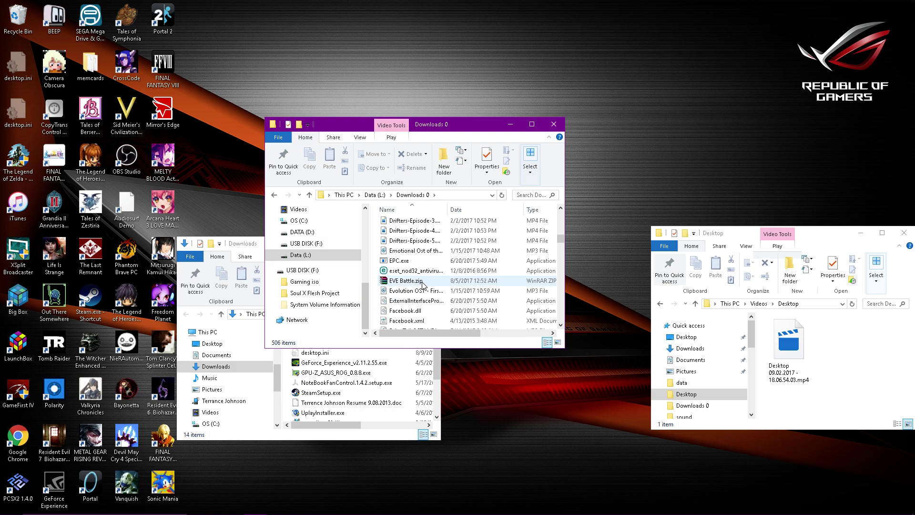
pyautogui.scroll(-6, 422, 285)
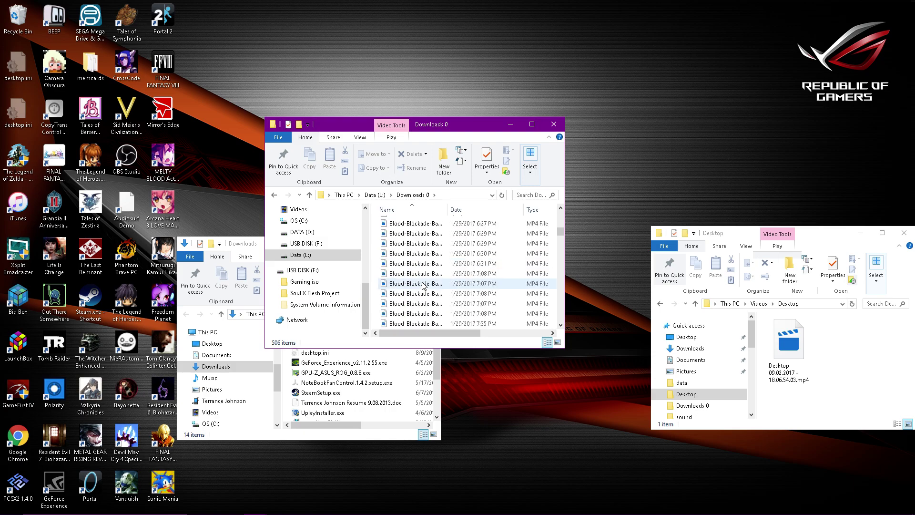
pyautogui.scroll(17, 423, 285)
pyautogui.scroll(4, 423, 285)
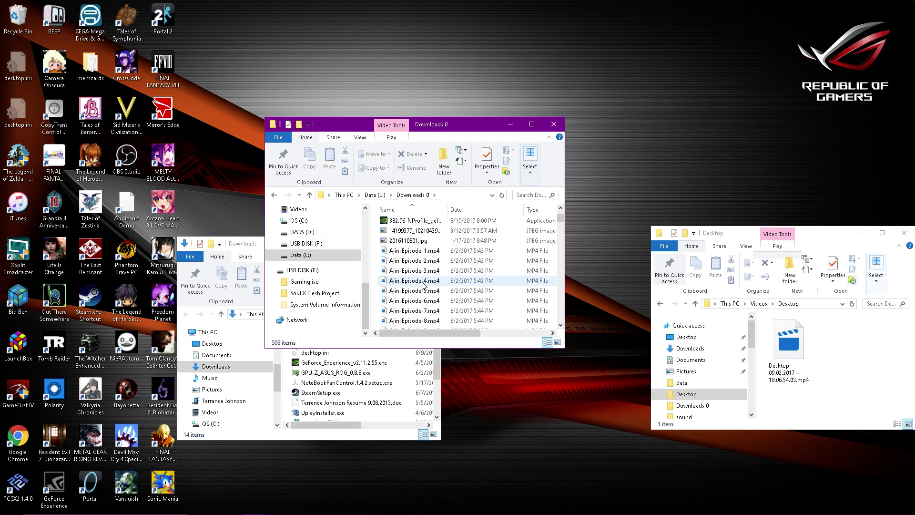
pyautogui.scroll(5, 423, 285)
pyautogui.scroll(-2, 429, 281)
pyautogui.scroll(2, 436, 276)
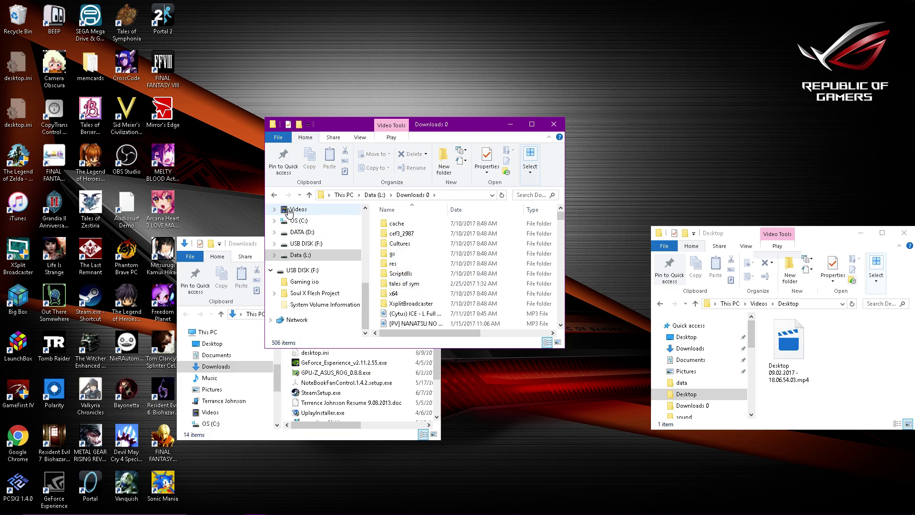
# Step: Return to the root of the Data (L:) drive and look over its folders
pyautogui.click(274, 195)
pyautogui.scroll(-2, 457, 306)
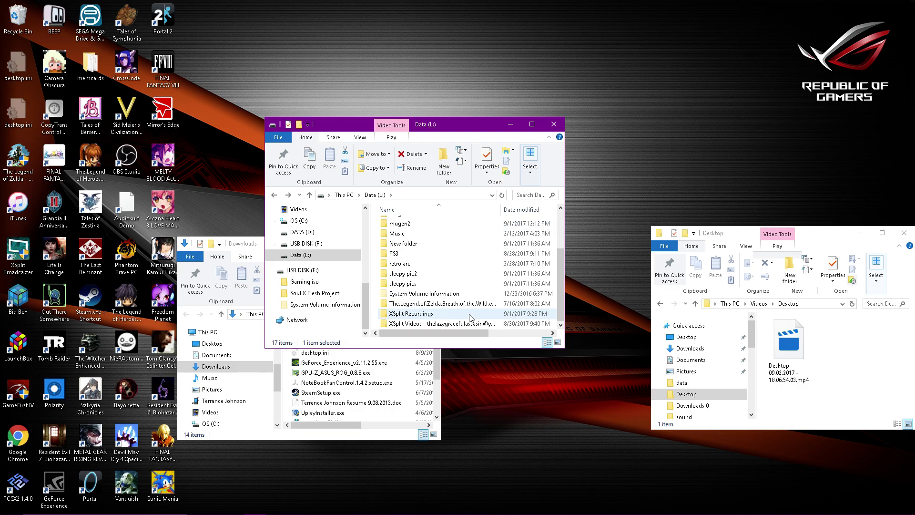
pyautogui.scroll(2, 457, 305)
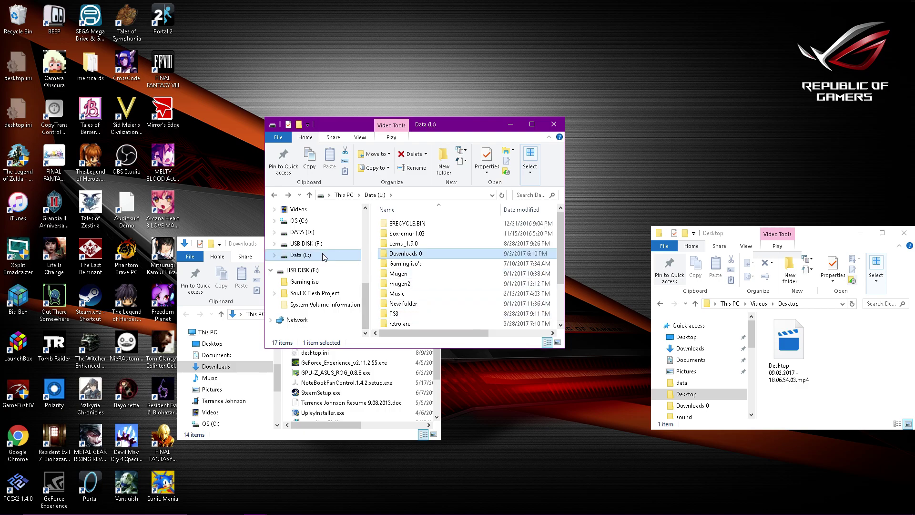
# Step: Look over the contents of the USB DISK (F:) and DATA (D:) drives for the arianrod.rar archive
pyautogui.click(311, 244)
pyautogui.click(309, 258)
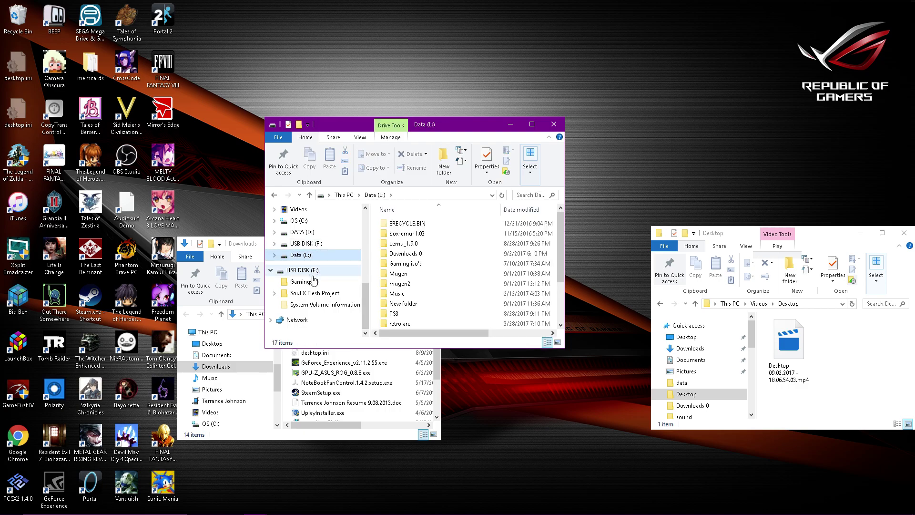
pyautogui.click(313, 272)
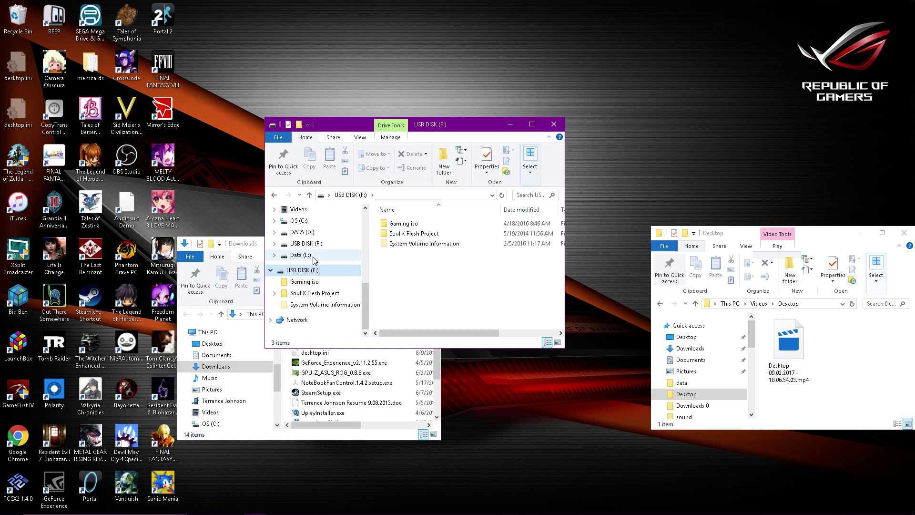
pyautogui.click(302, 233)
pyautogui.scroll(-5, 426, 255)
pyautogui.scroll(-2, 426, 255)
pyautogui.scroll(6, 425, 255)
# Step: Open the Downloaded folder on DATA (D:) and look through its whole file list for the arianrod.rar archive
pyautogui.doubleClick(426, 243)
pyautogui.scroll(-2, 426, 243)
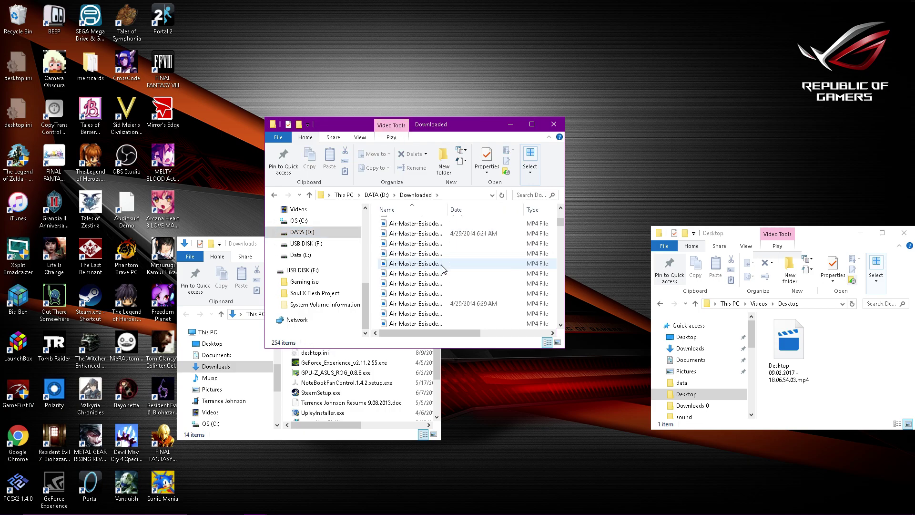
pyautogui.scroll(2, 444, 270)
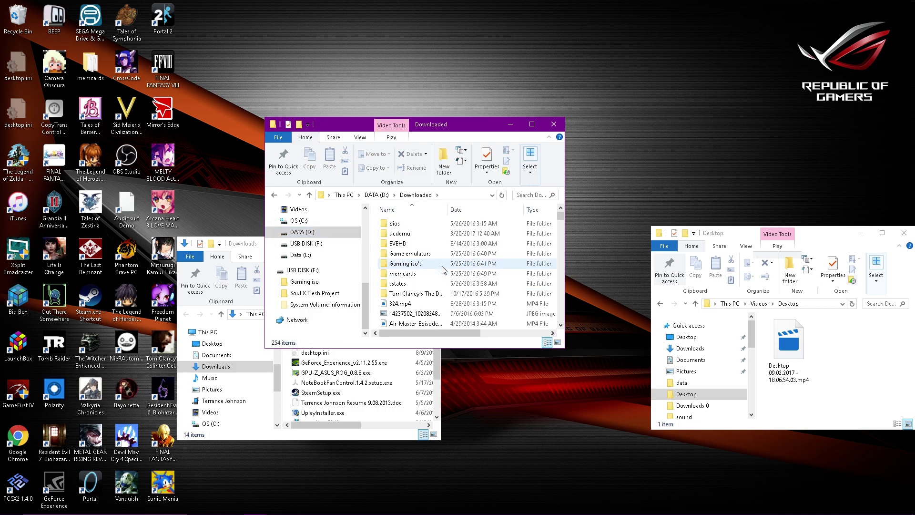
pyautogui.scroll(-20, 443, 270)
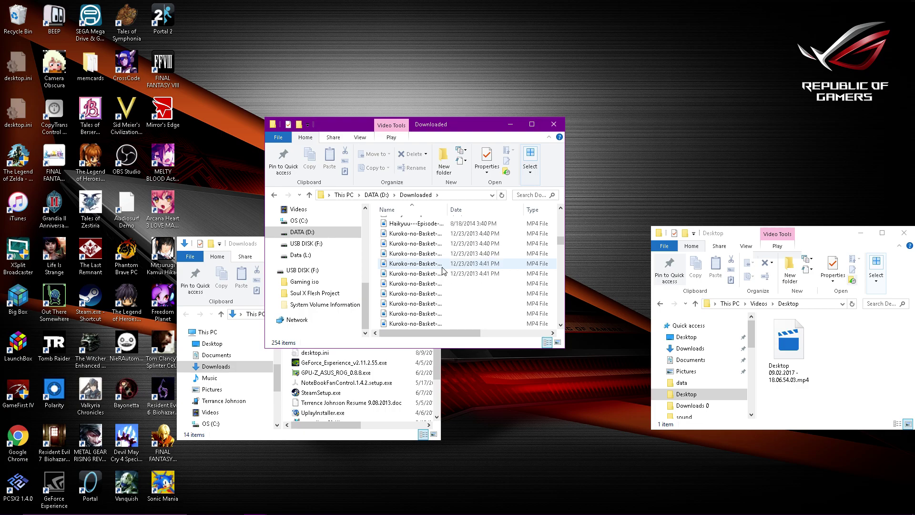
pyautogui.scroll(-15, 444, 270)
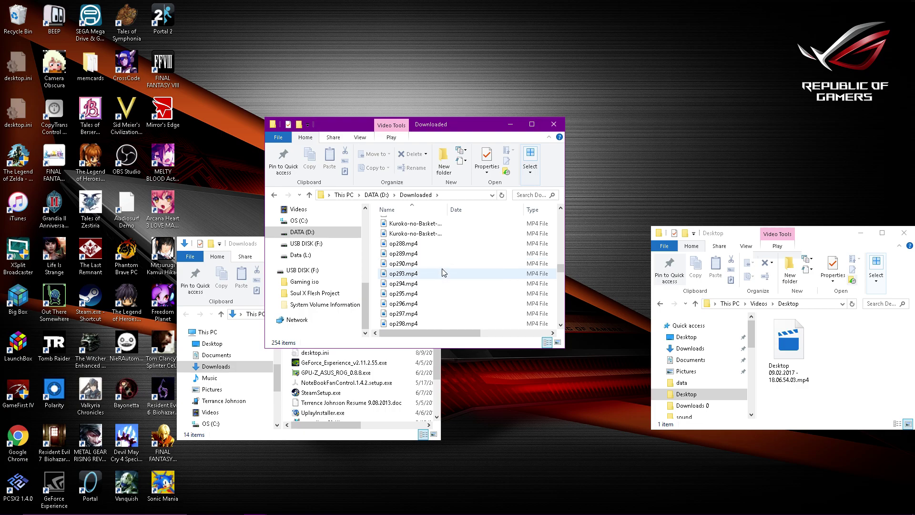
pyautogui.scroll(-18, 443, 273)
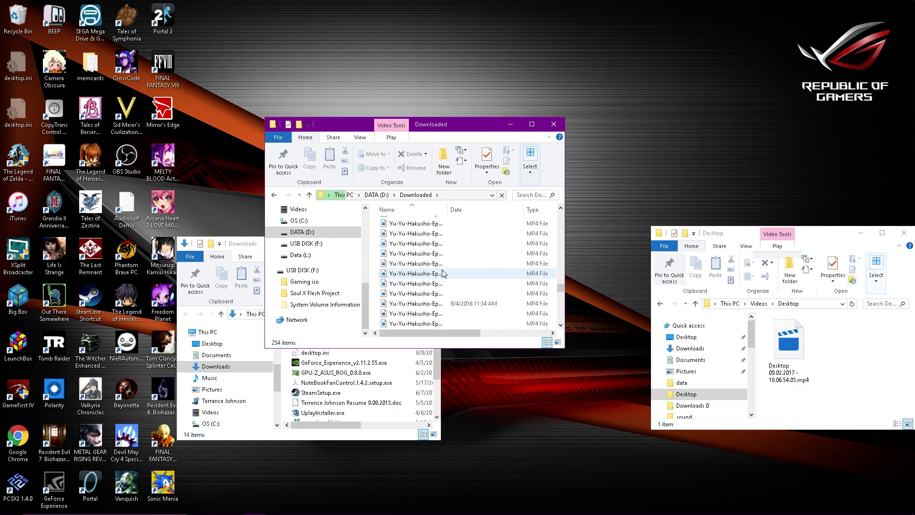
pyautogui.scroll(-3, 443, 273)
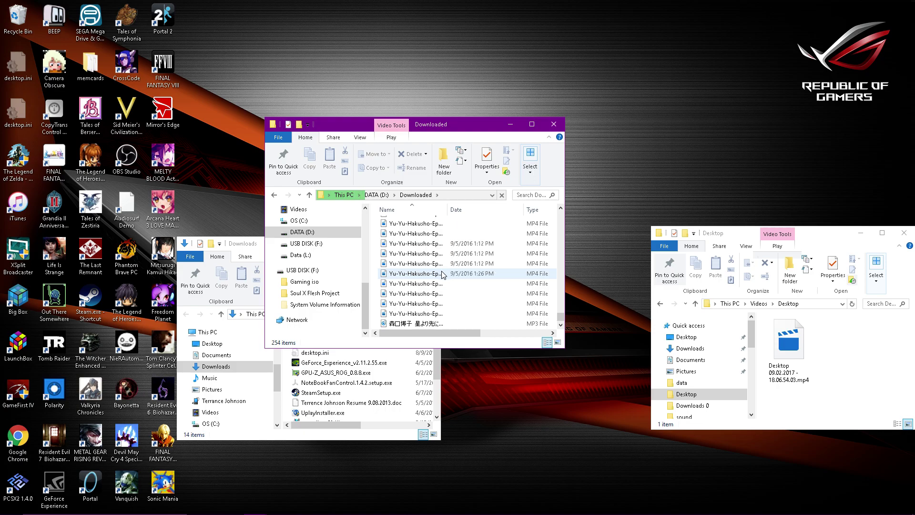
# Step: Go back to Data (L:) and check the stages folder inside mugen2\mugen for the Arianrod stage files
pyautogui.click(303, 255)
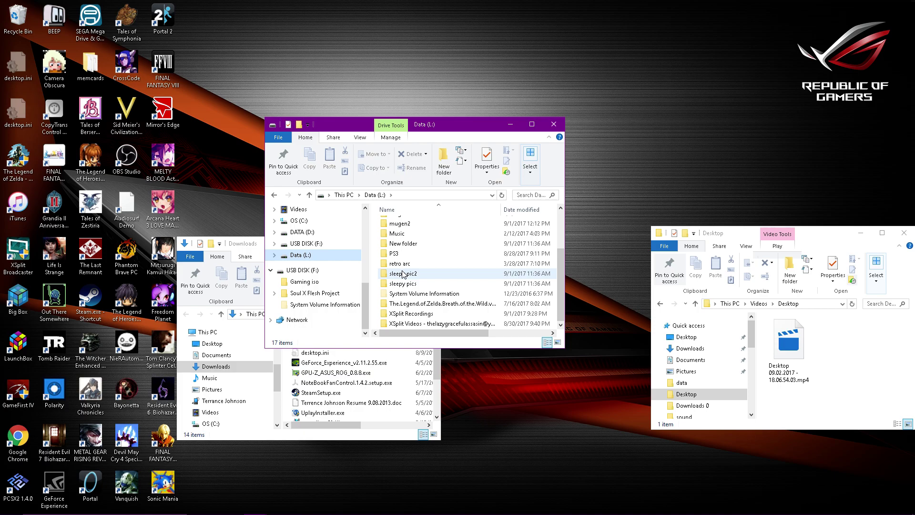
pyautogui.scroll(-2, 403, 274)
pyautogui.scroll(2, 450, 274)
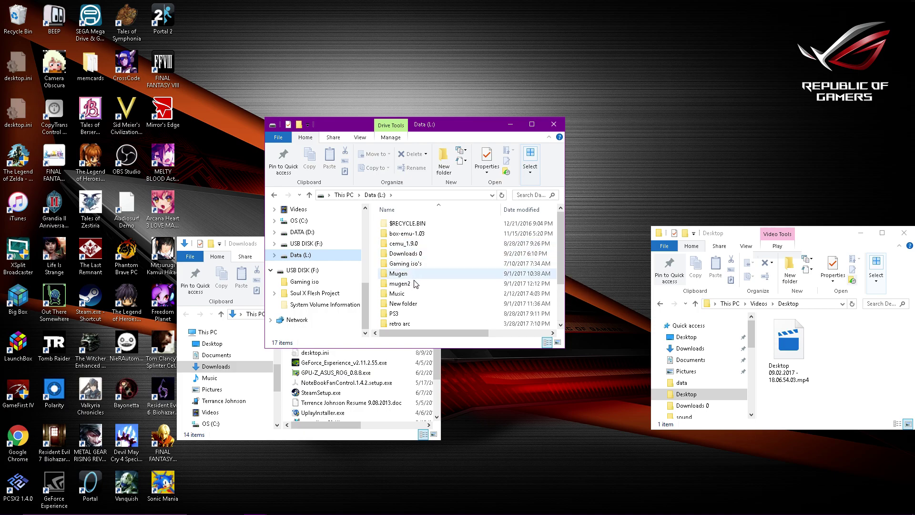
pyautogui.doubleClick(400, 283)
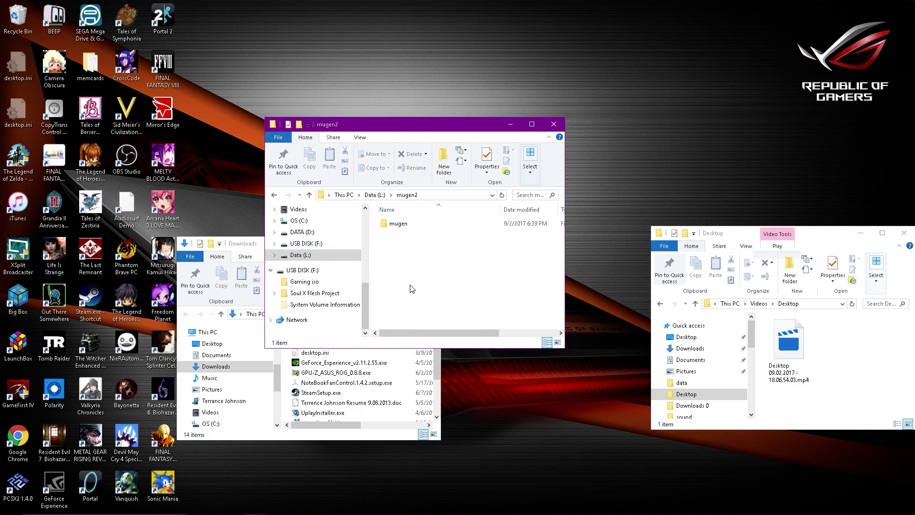
pyautogui.doubleClick(418, 224)
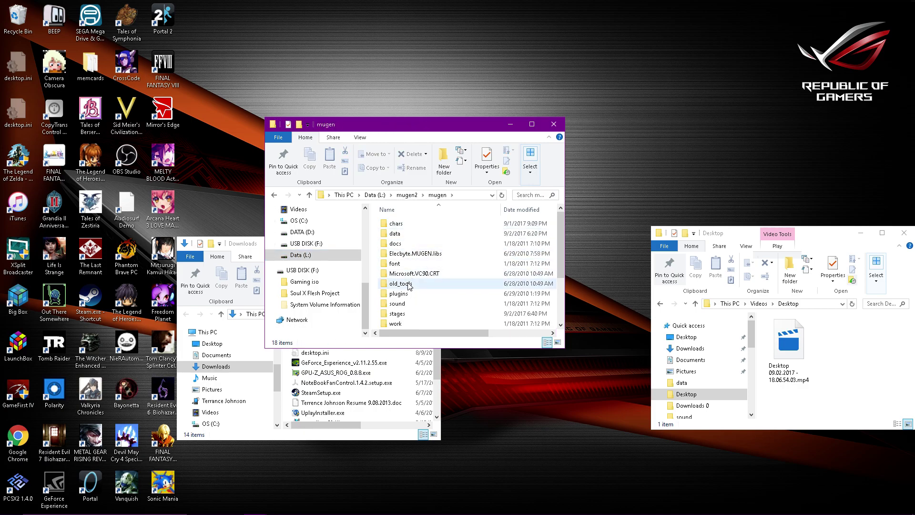
pyautogui.doubleClick(408, 314)
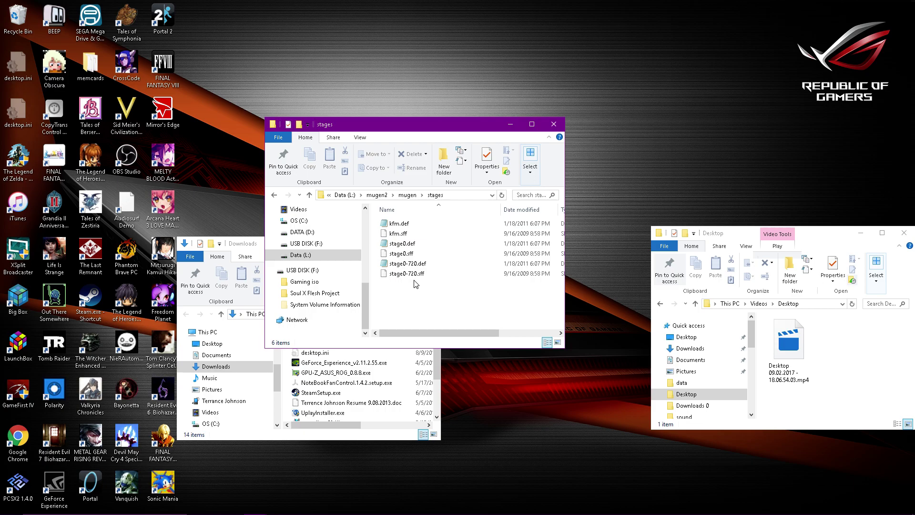
# Step: Open select.def from the mugen data folder, check the entries under ExtraStages, and close the file
pyautogui.click(274, 195)
pyautogui.doubleClick(405, 233)
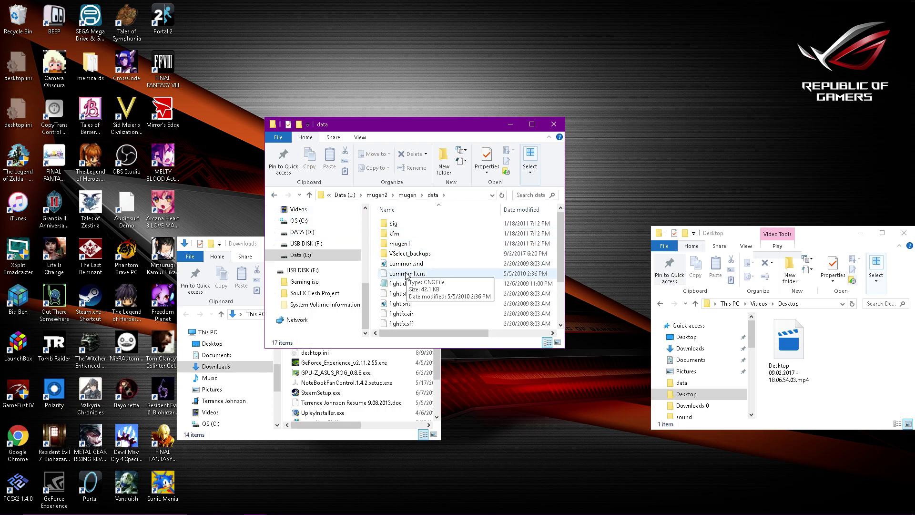
pyautogui.scroll(-2, 403, 292)
pyautogui.doubleClick(403, 288)
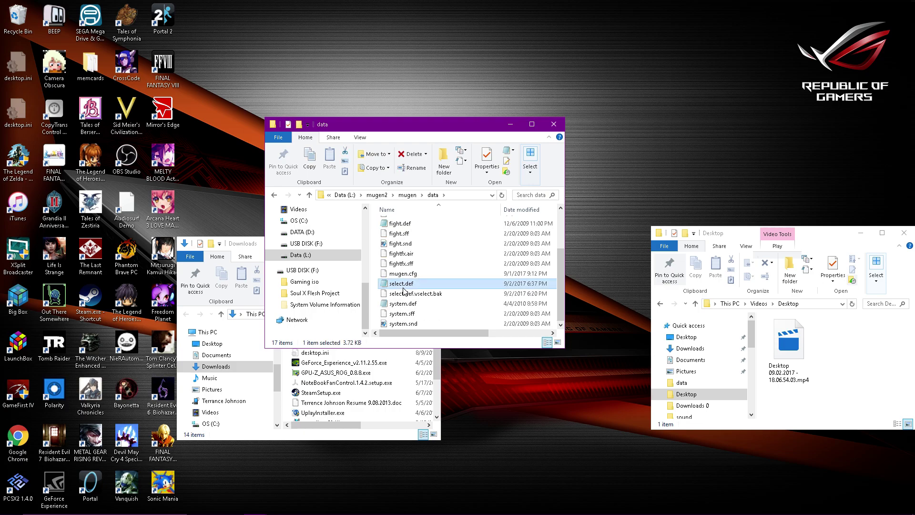
pyautogui.scroll(-15, 421, 290)
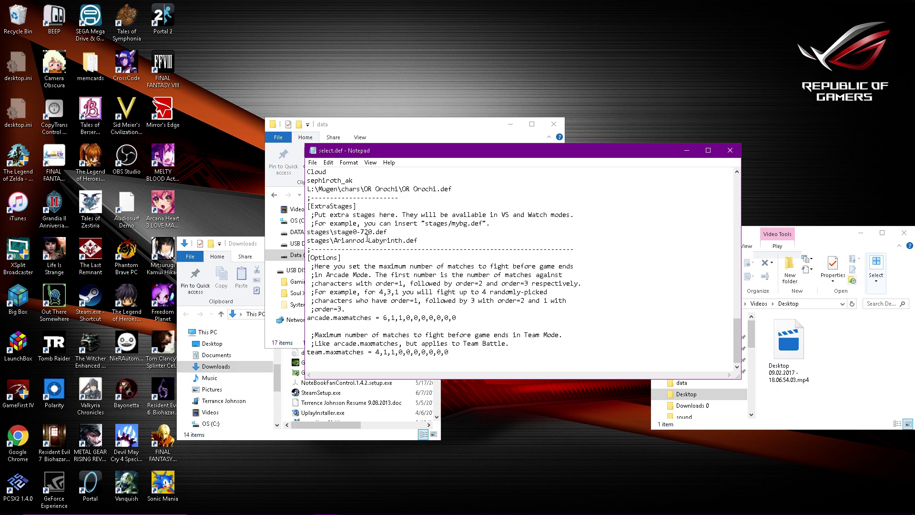
pyautogui.click(725, 153)
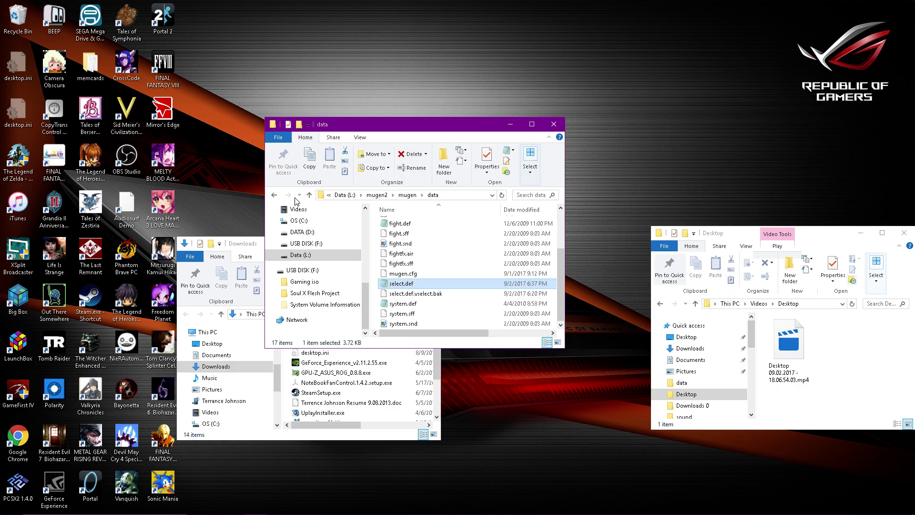
# Step: Return to the Downloads 0 folder on Data (L:) and search its file list again for the arianrod.rar archive
pyautogui.click(302, 256)
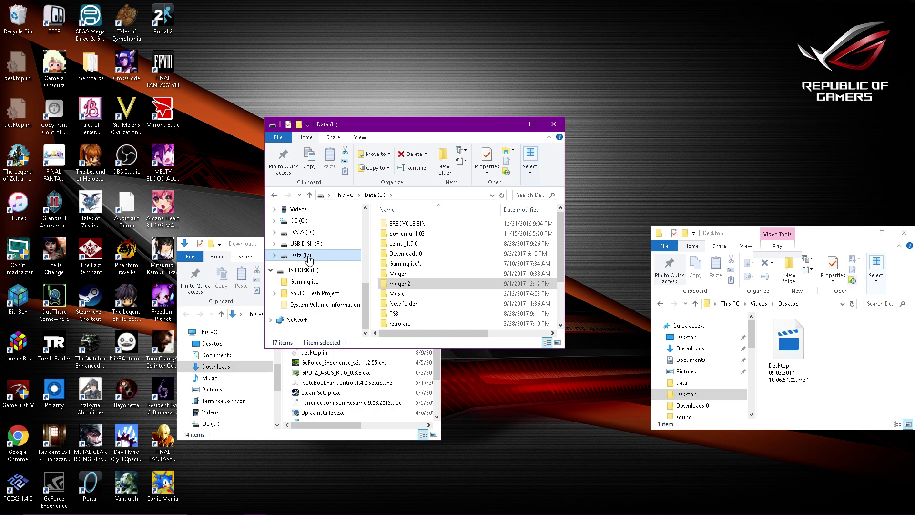
pyautogui.scroll(-2, 409, 275)
pyautogui.scroll(2, 409, 275)
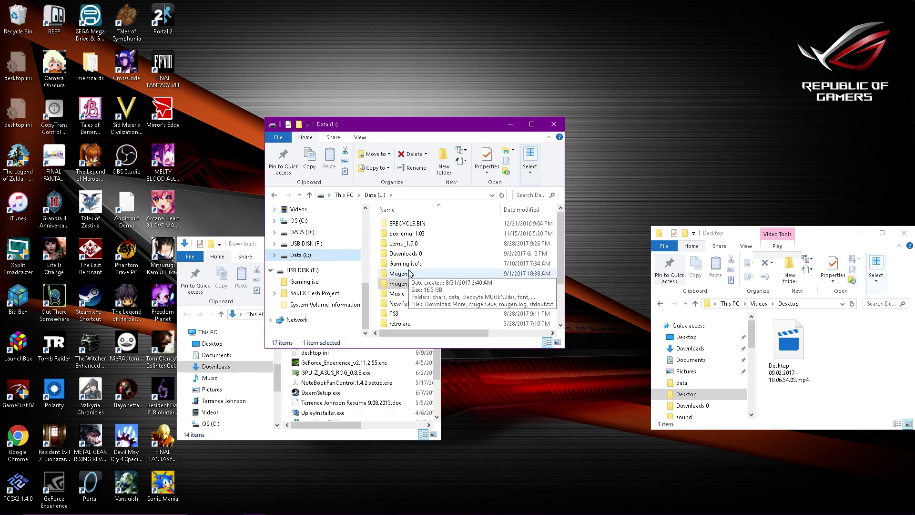
pyautogui.click(411, 254)
pyautogui.doubleClick(411, 256)
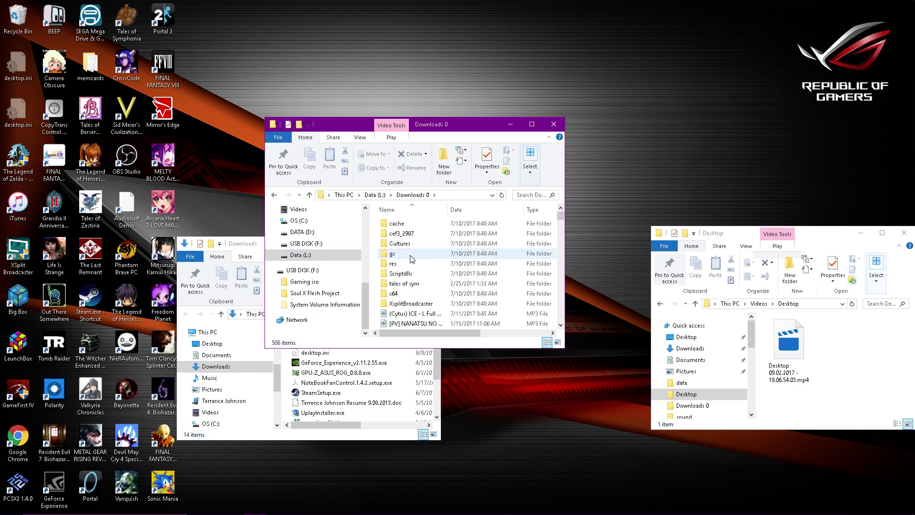
pyautogui.scroll(-7, 412, 258)
pyautogui.scroll(-5, 412, 258)
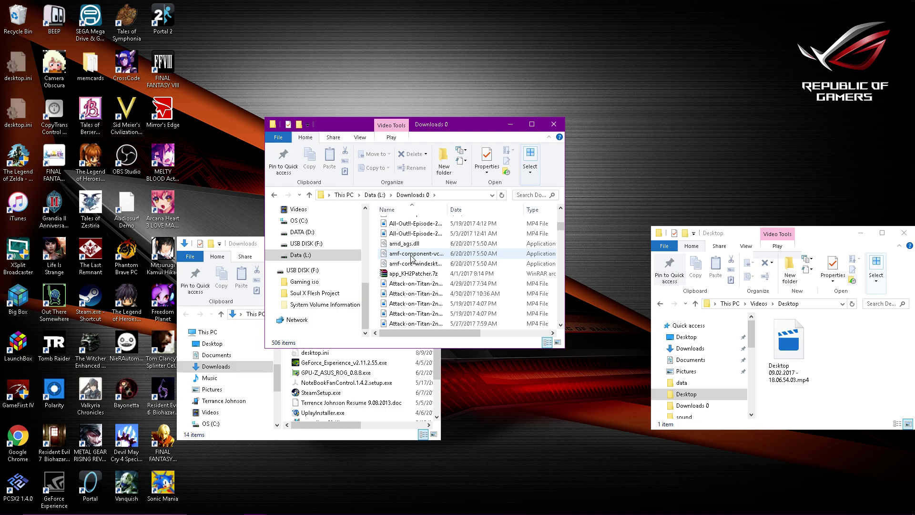
pyautogui.scroll(-5, 412, 258)
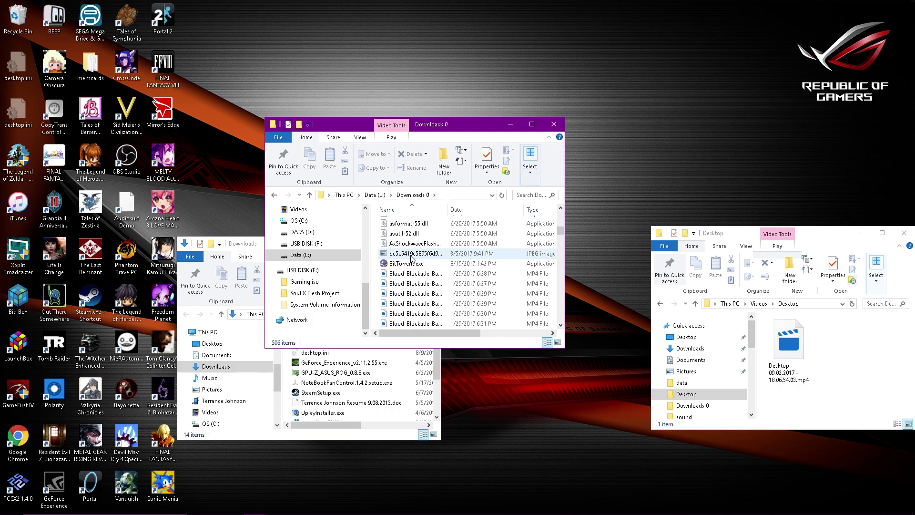
pyautogui.scroll(-5, 412, 258)
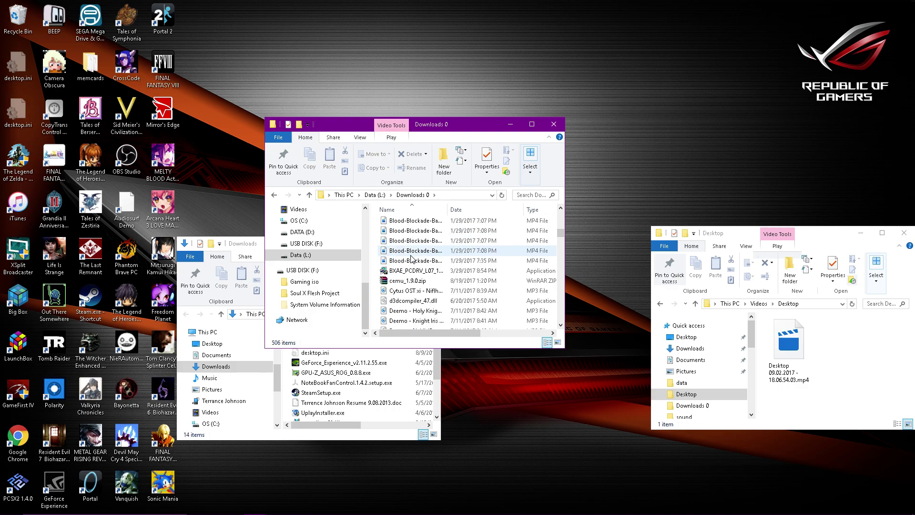
pyautogui.scroll(-4, 412, 259)
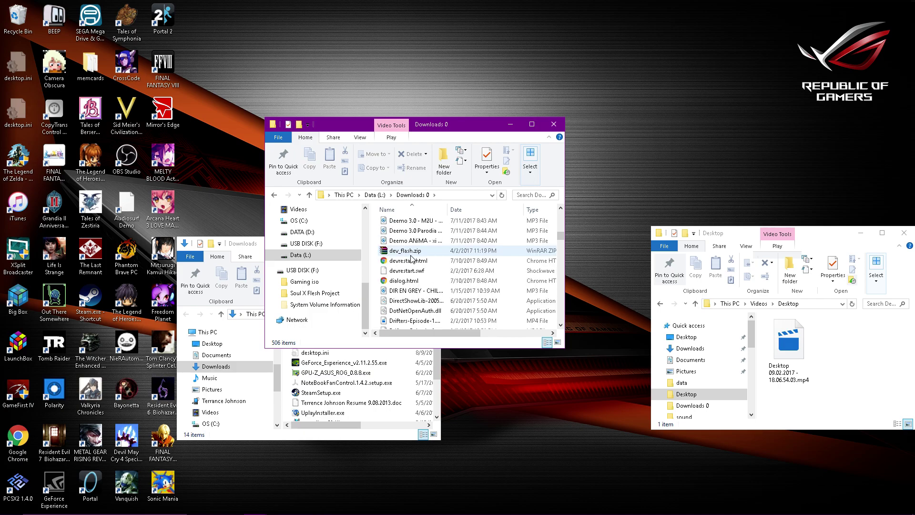
# Step: Check the Recycle Bin for the stage archive, permanently delete all its items, and close it
pyautogui.doubleClick(32, 23)
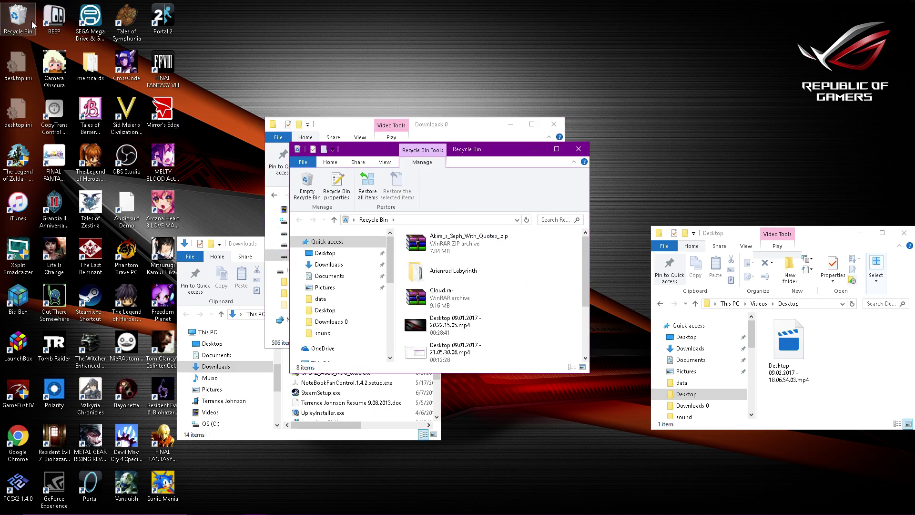
pyautogui.scroll(-2, 544, 298)
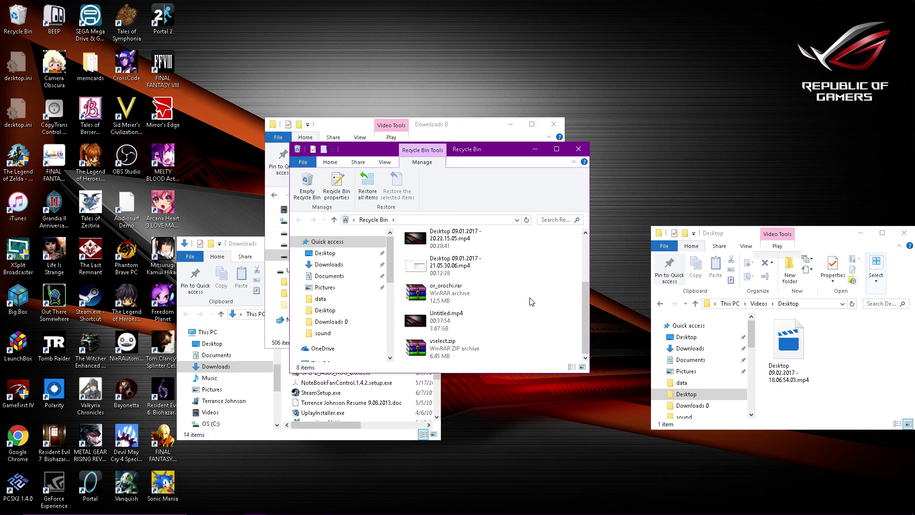
pyautogui.scroll(2, 514, 300)
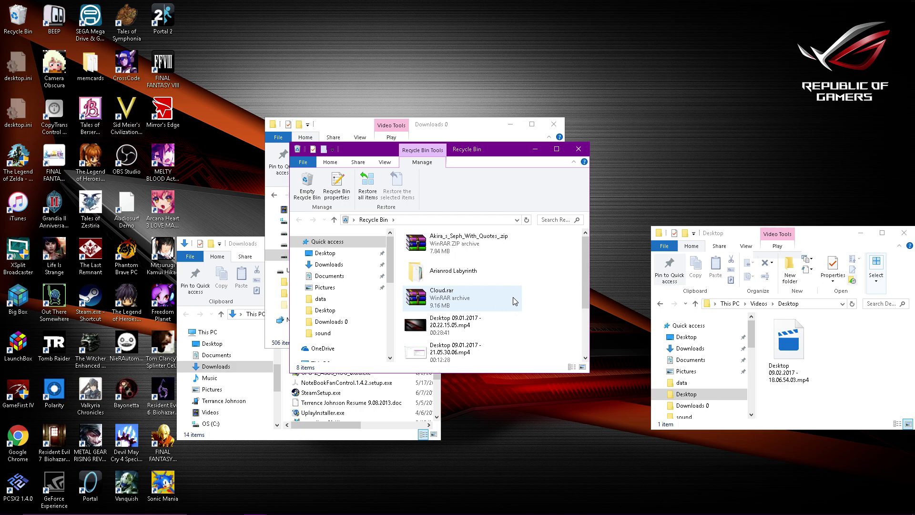
pyautogui.moveTo(451, 278)
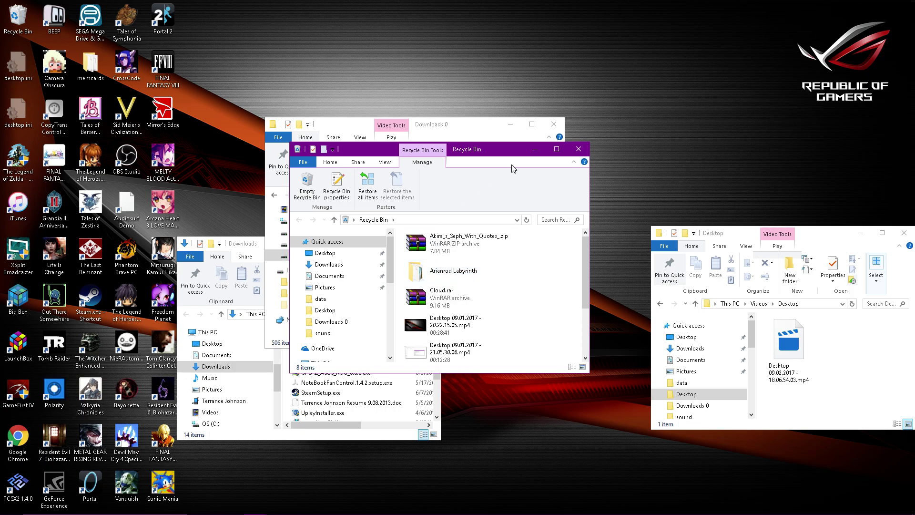
pyautogui.click(307, 186)
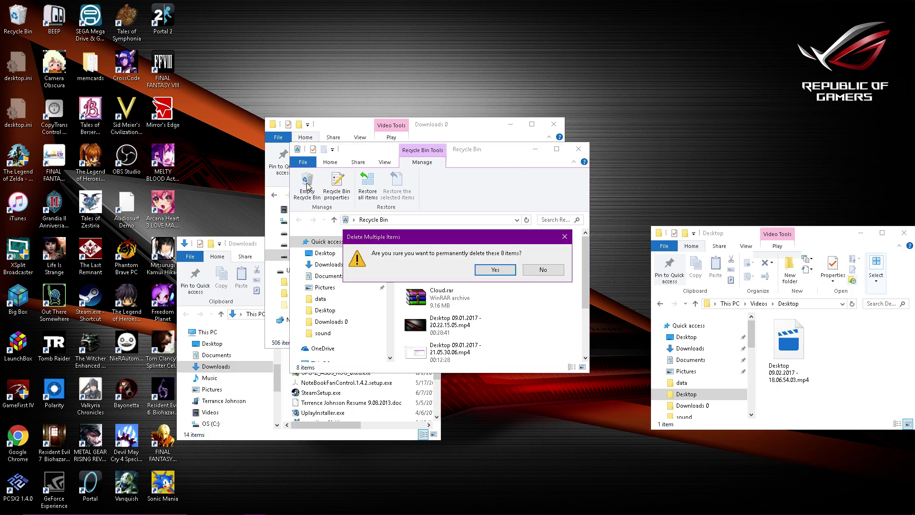
pyautogui.click(495, 271)
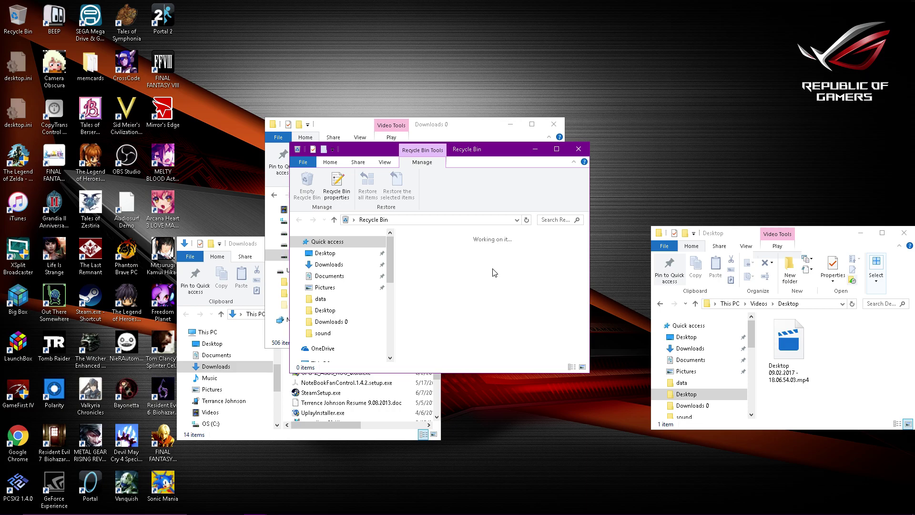
pyautogui.click(582, 151)
# Step: Look further down the Downloads 0 file list for the arianrod.rar archive
pyautogui.scroll(-3, 428, 276)
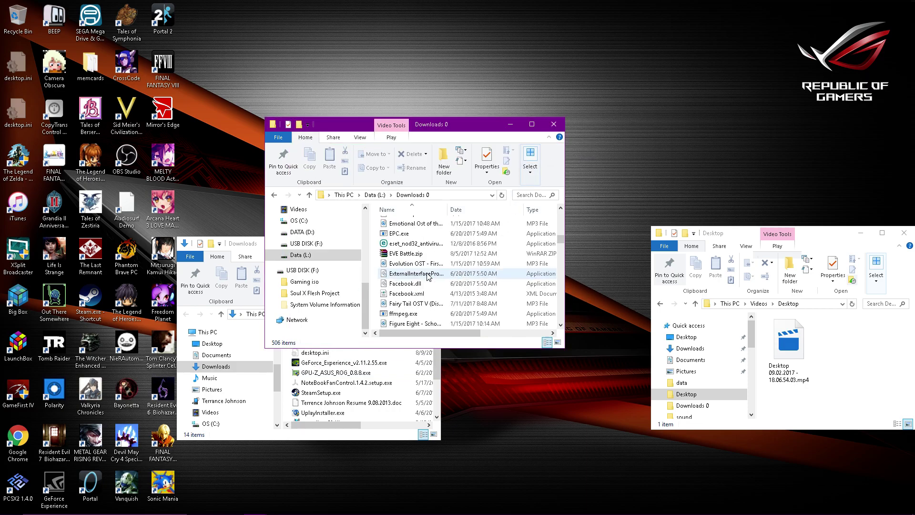
pyautogui.scroll(-18, 428, 275)
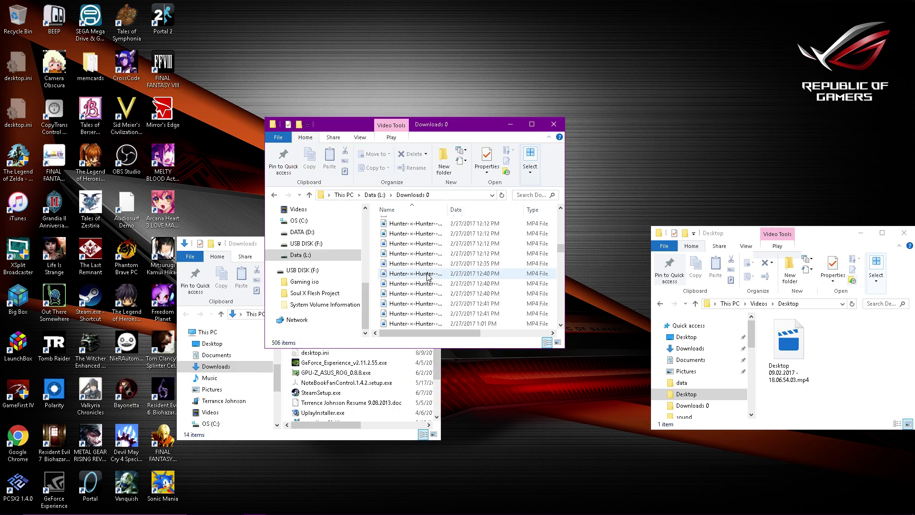
# Step: Switch to Microsoft Edge and try to download the Arianrod Labyrinth stage archive from MUGEN Archive
pyautogui.click(279, 505)
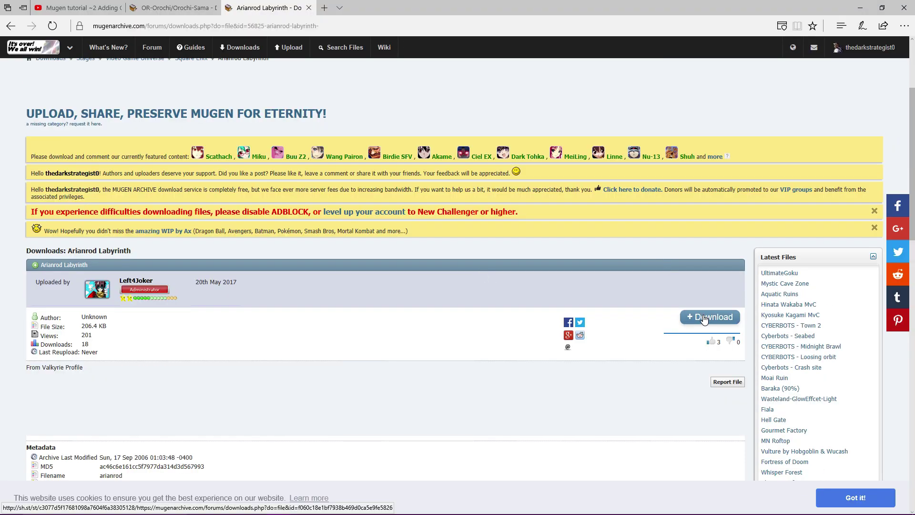
pyautogui.click(701, 316)
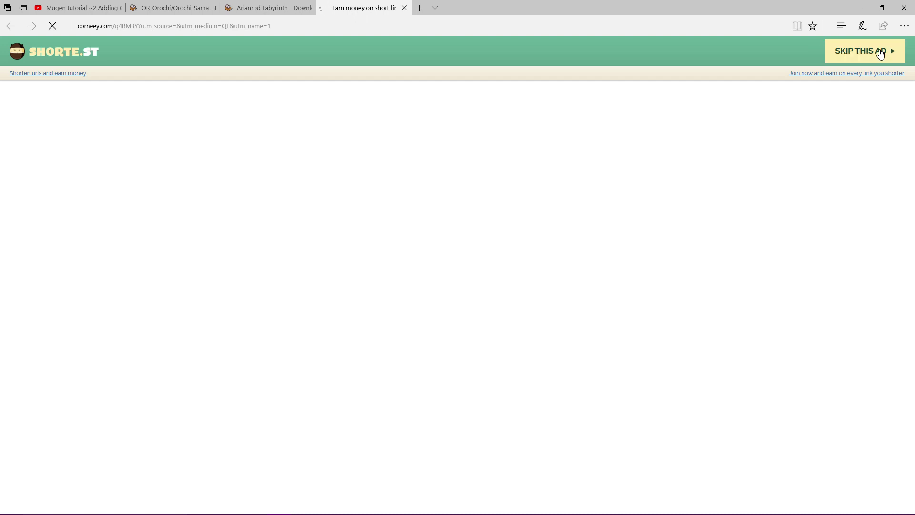
pyautogui.click(880, 52)
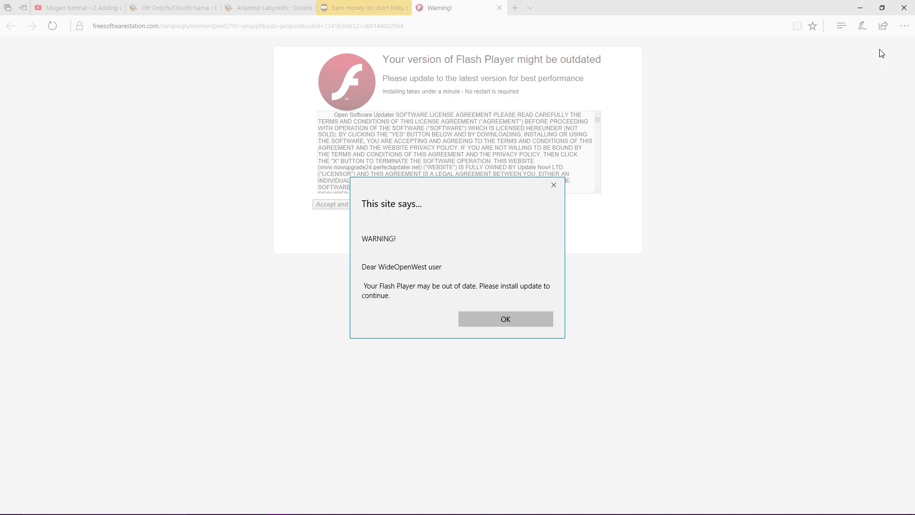
pyautogui.click(545, 187)
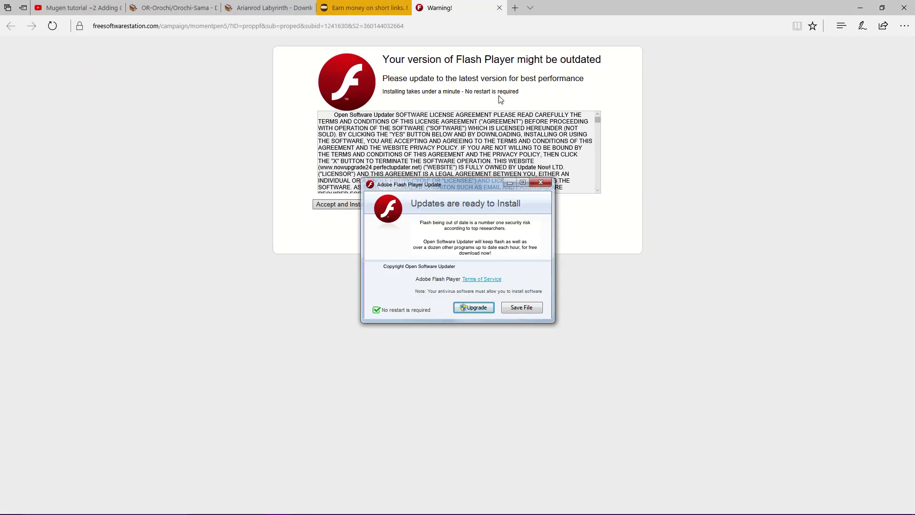
pyautogui.click(499, 8)
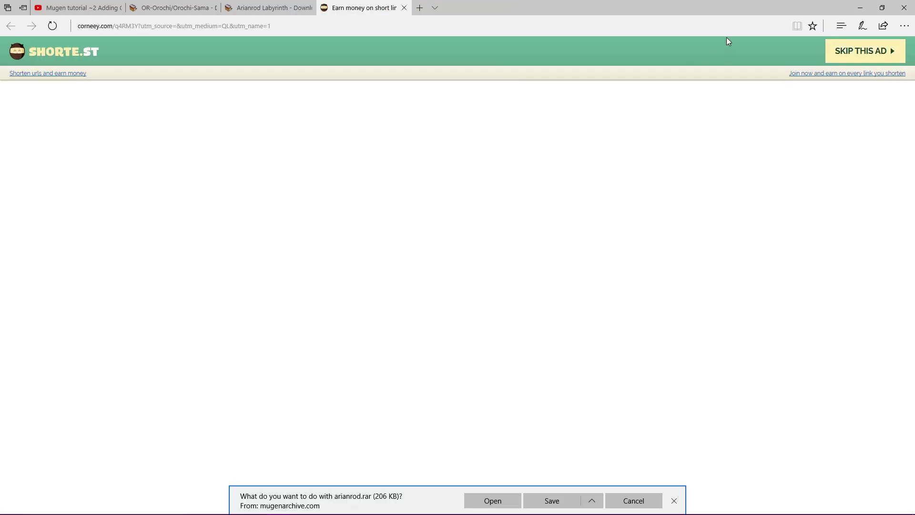
pyautogui.click(404, 7)
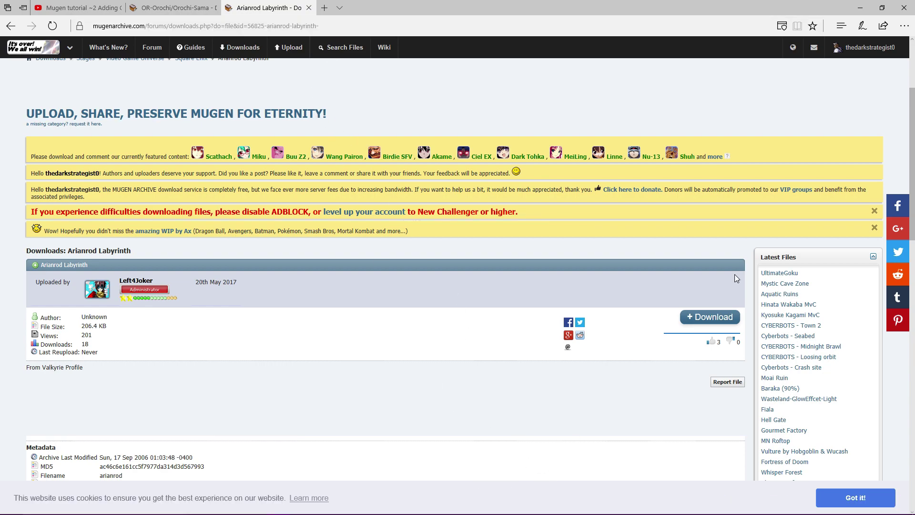
pyautogui.click(883, 26)
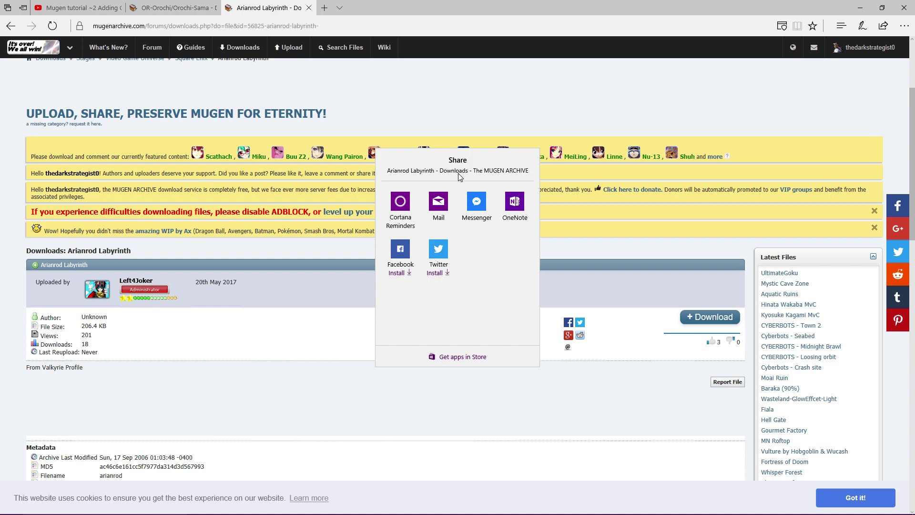
pyautogui.click(588, 273)
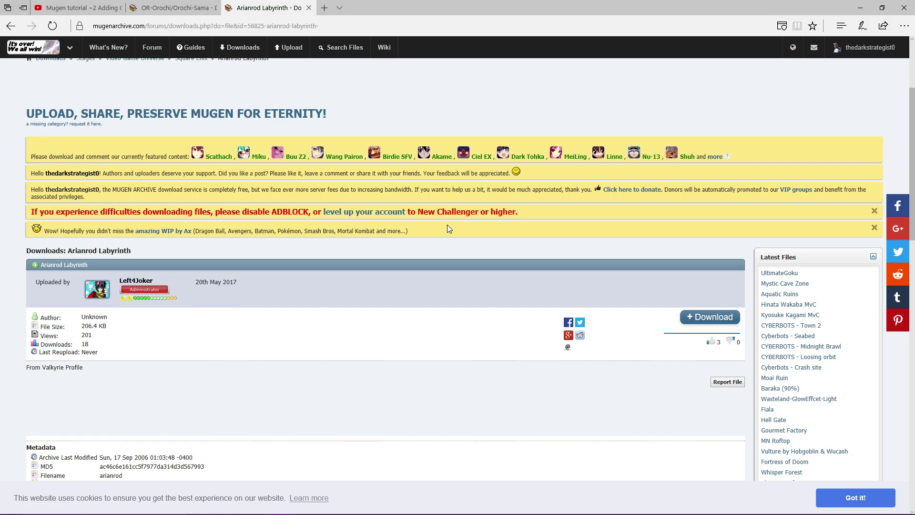
# Step: Download the Arianrod Labyrinth archive again past the ad pages, save arianrod.rar, and show it in its folder
pyautogui.click(698, 316)
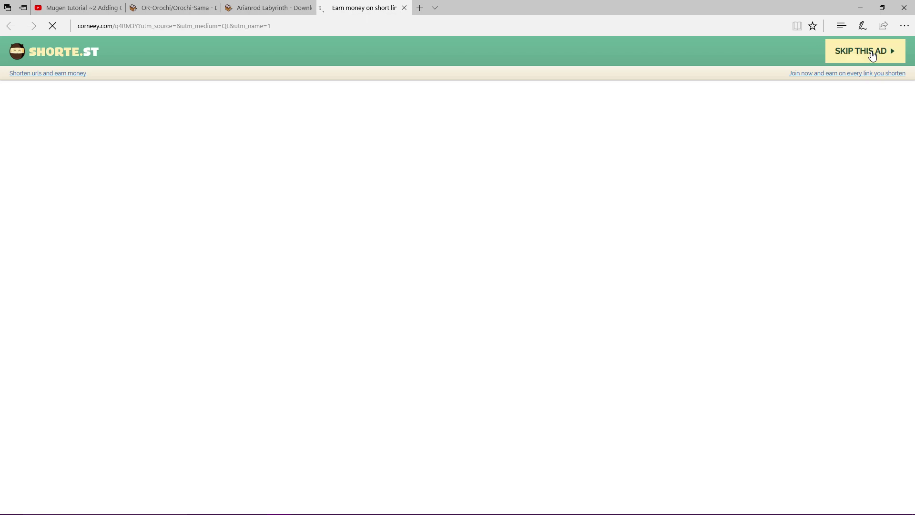
pyautogui.click(872, 55)
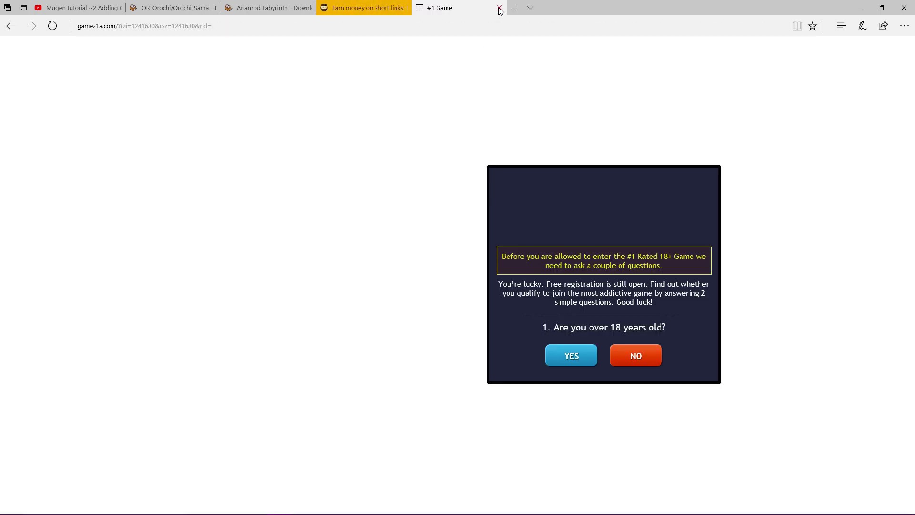
pyautogui.click(500, 8)
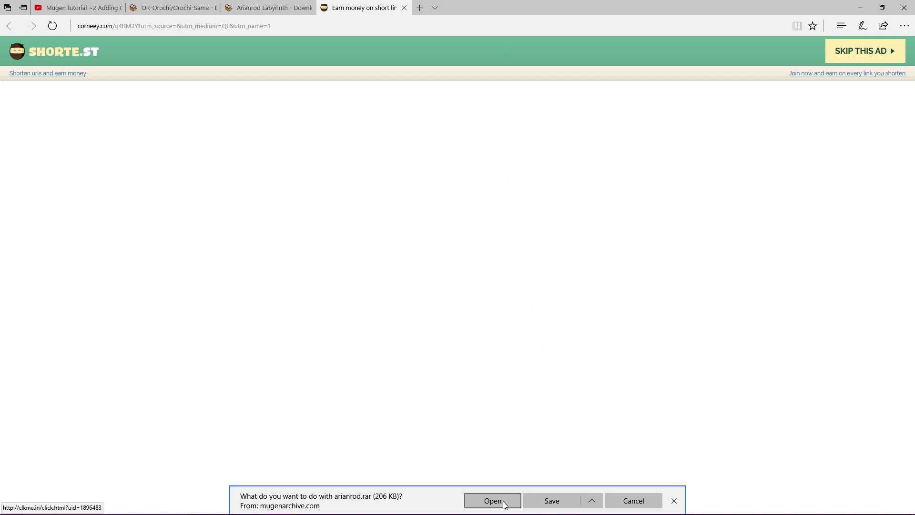
pyautogui.click(540, 502)
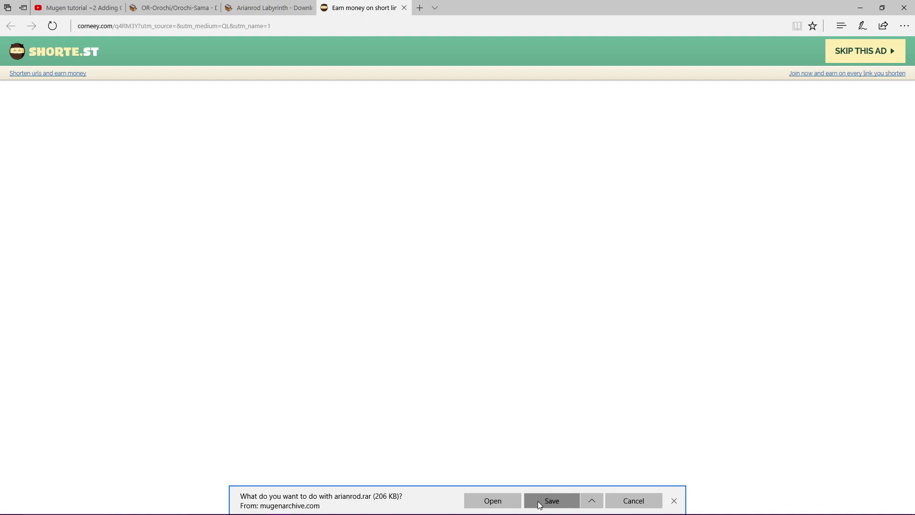
pyautogui.click(550, 501)
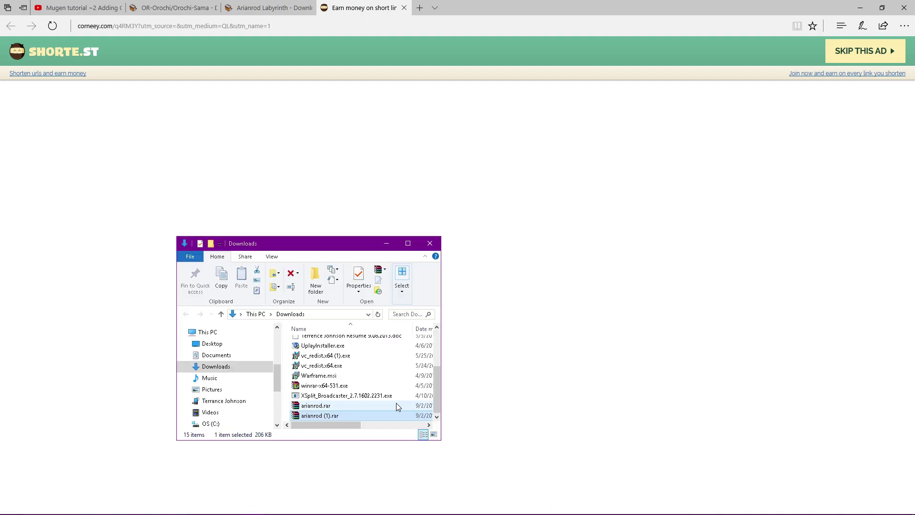
# Step: Open arianrod.rar in WinRAR and select both arianrod.def and arianrod.sff
pyautogui.doubleClick(337, 407)
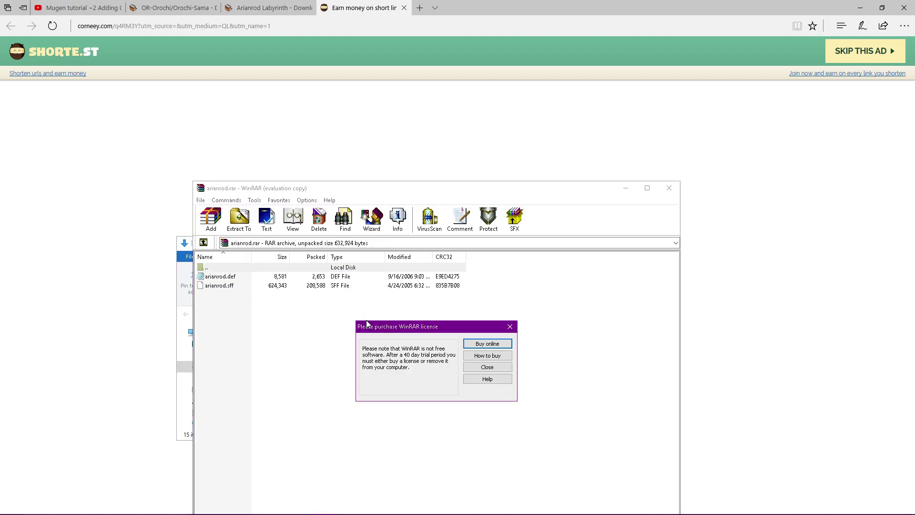
pyautogui.click(489, 367)
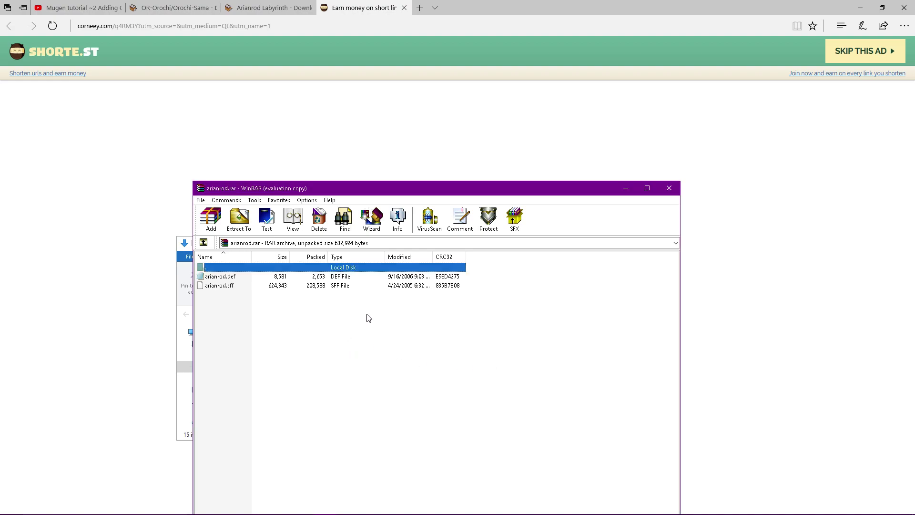
pyautogui.moveTo(374, 181); pyautogui.dragTo(518, 188)
pyautogui.moveTo(459, 313); pyautogui.dragTo(439, 286)
# Step: Extract the two stage files to L:\mugen2\mugen\stages and close the archive
pyautogui.click(379, 227)
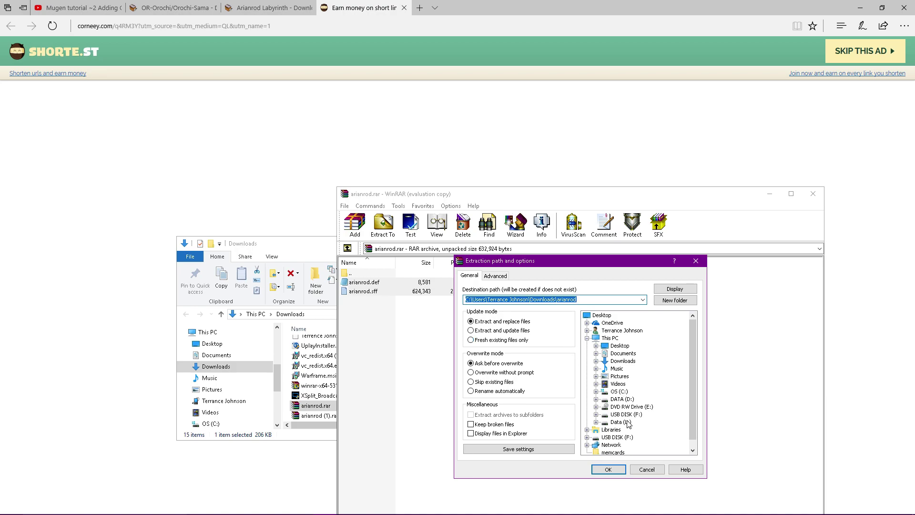
pyautogui.scroll(-1, 629, 425)
pyautogui.click(597, 415)
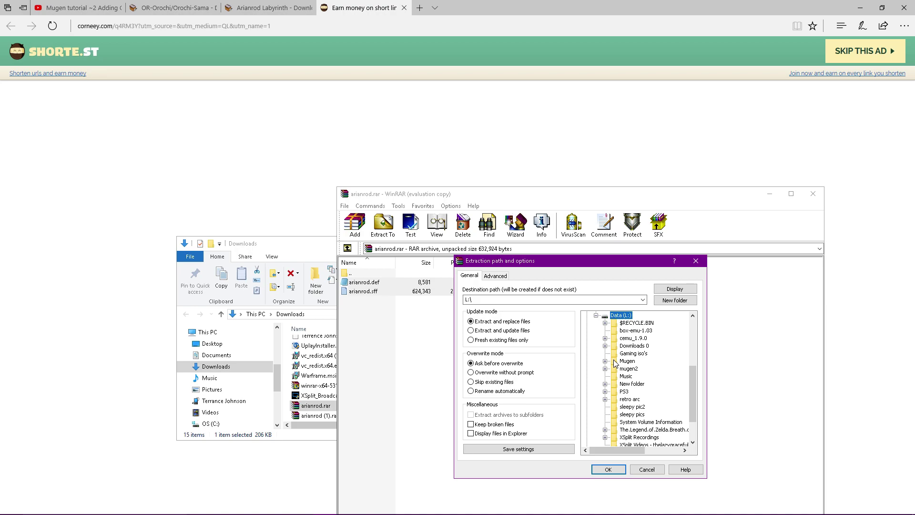
pyautogui.click(605, 368)
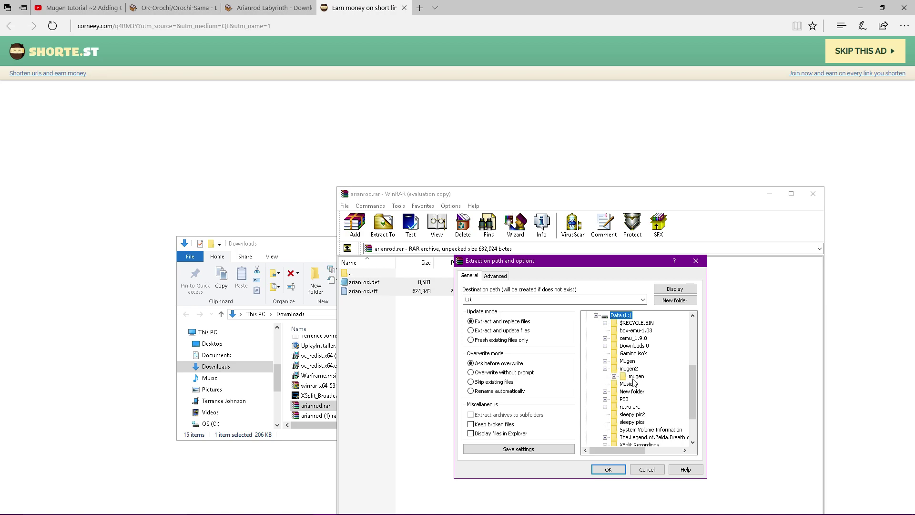
pyautogui.click(629, 377)
pyautogui.doubleClick(635, 377)
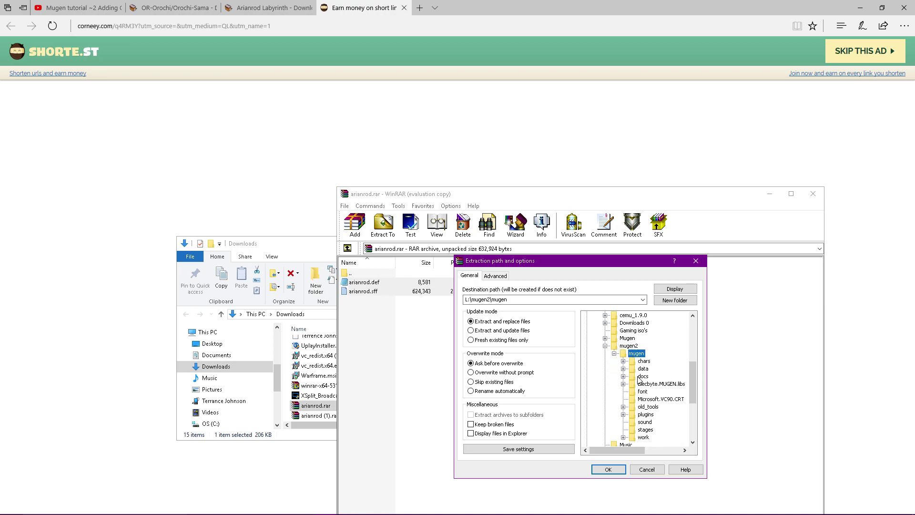
pyautogui.click(608, 470)
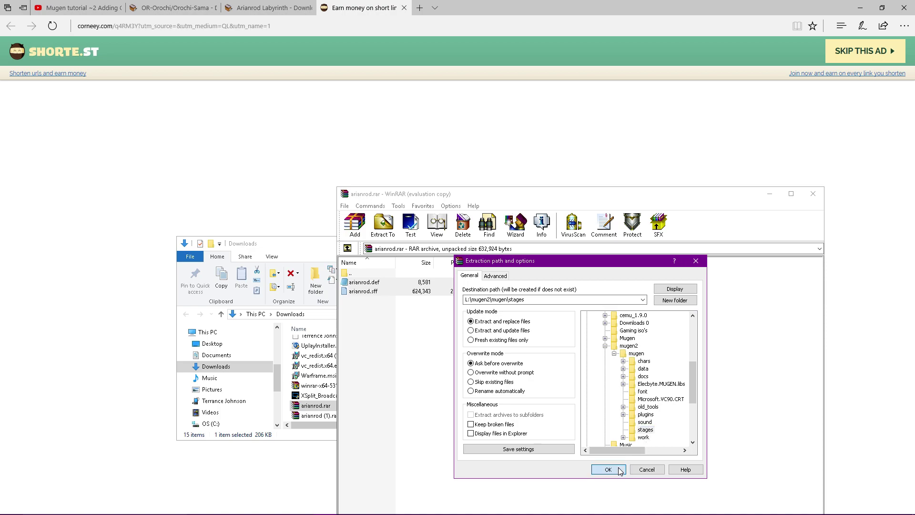
pyautogui.click(814, 195)
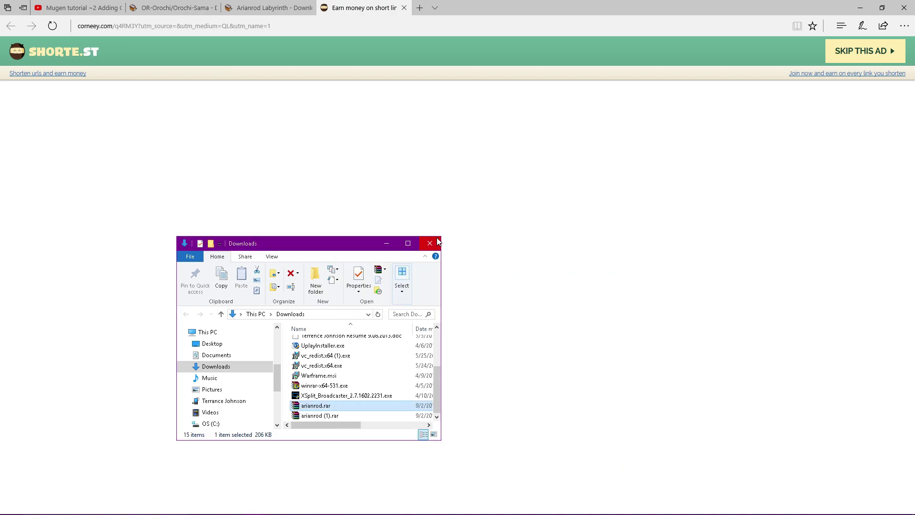
# Step: Close the ad page, minimize the browser, and move the Downloads and Downloads 0 windows apart
pyautogui.click(403, 8)
pyautogui.click(860, 8)
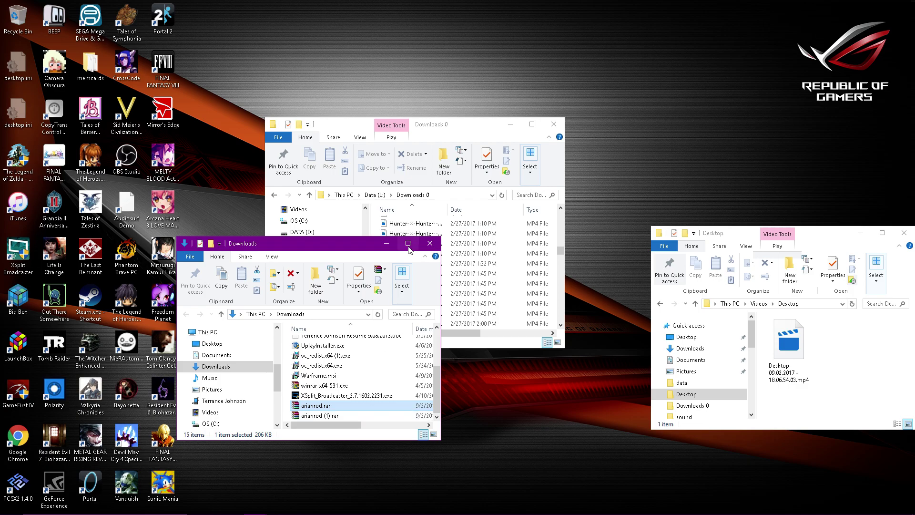
pyautogui.moveTo(344, 248); pyautogui.dragTo(317, 256)
pyautogui.moveTo(464, 129); pyautogui.dragTo(526, 130)
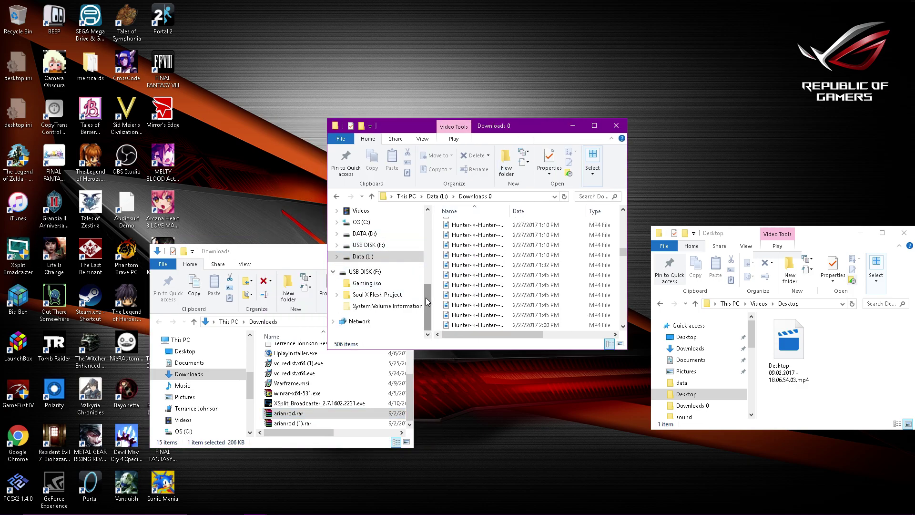
# Step: Go to Data (L:), look inside the Mugen folder's stages folder, and return to the drive
pyautogui.click(378, 256)
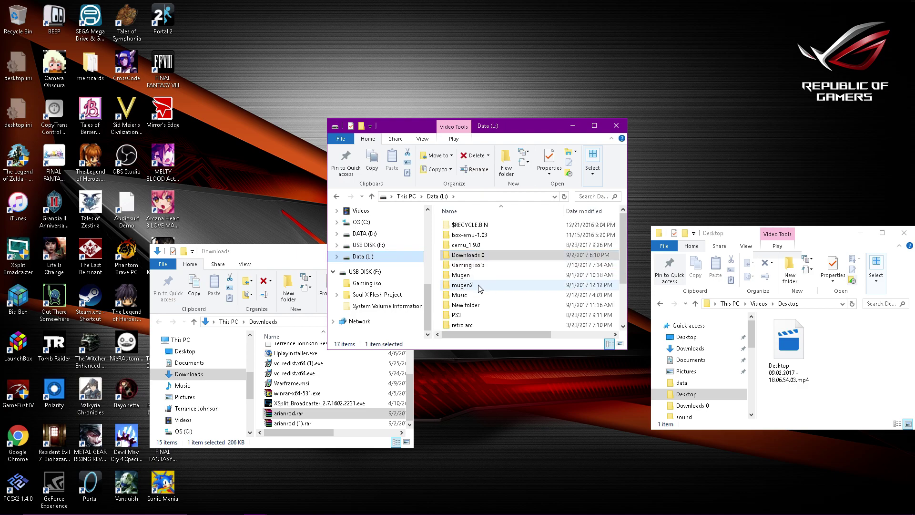
pyautogui.doubleClick(474, 275)
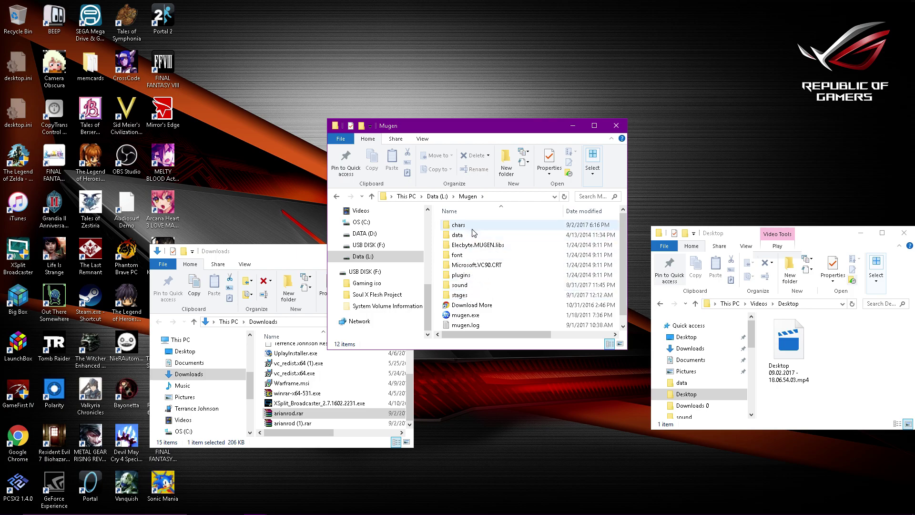
pyautogui.doubleClick(476, 295)
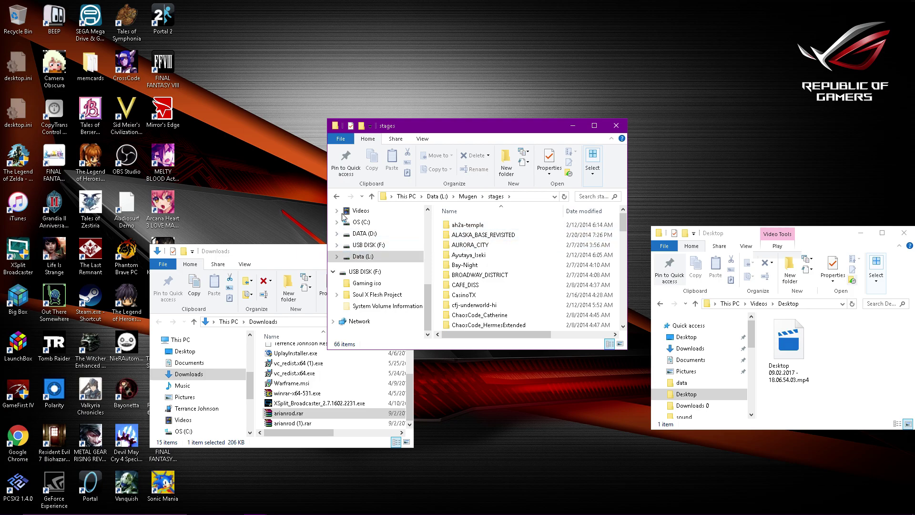
pyautogui.click(337, 197)
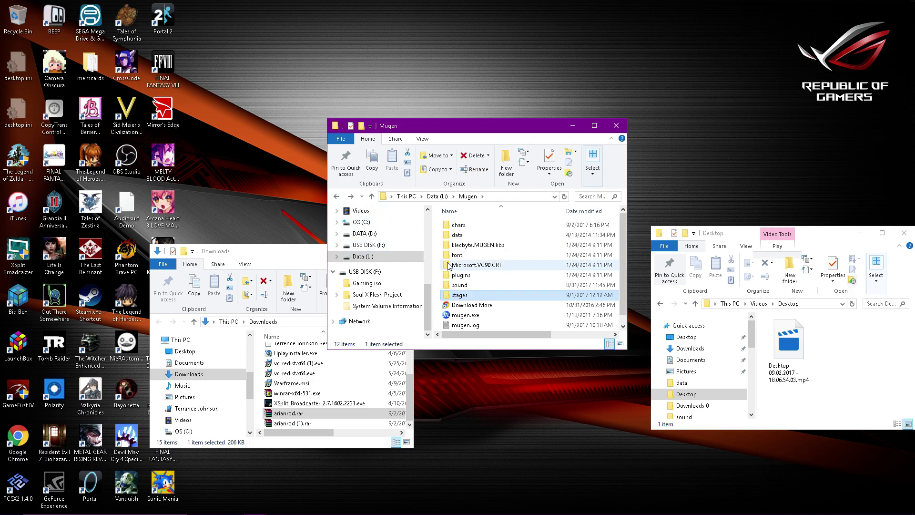
pyautogui.click(337, 197)
# Step: Open the stages folder in mugen2\mugen, check the contents of arianrod.def, and close the file
pyautogui.doubleClick(479, 287)
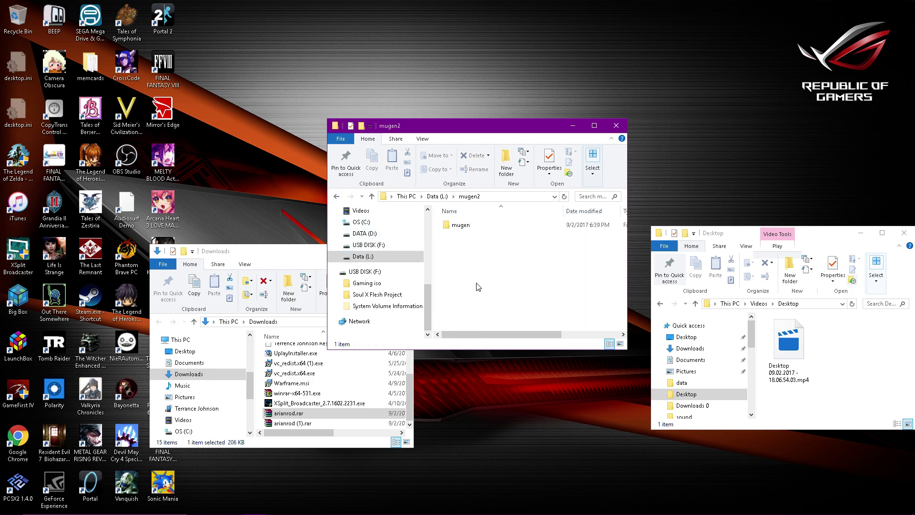
pyautogui.doubleClick(461, 226)
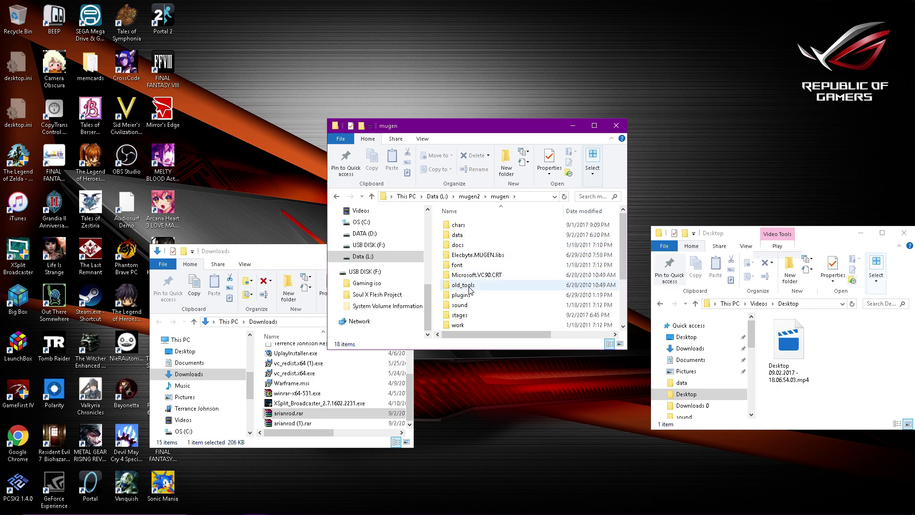
pyautogui.doubleClick(472, 315)
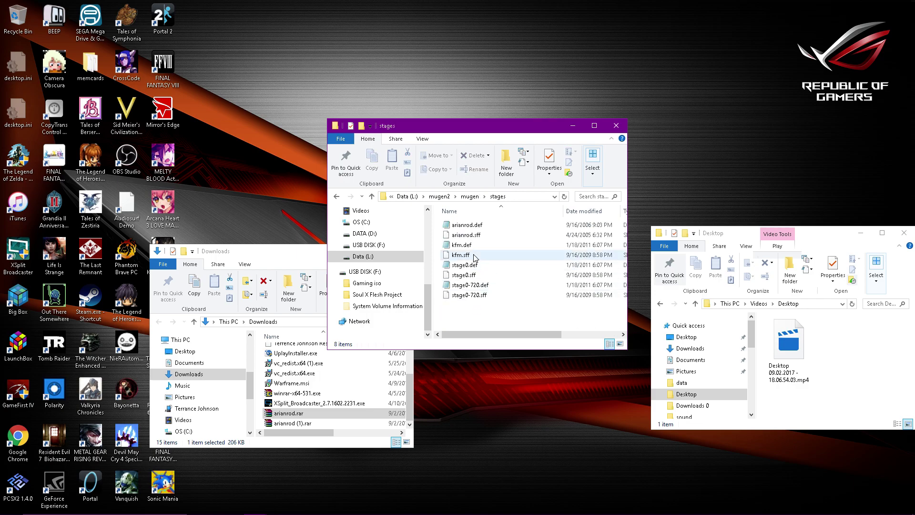
pyautogui.doubleClick(479, 226)
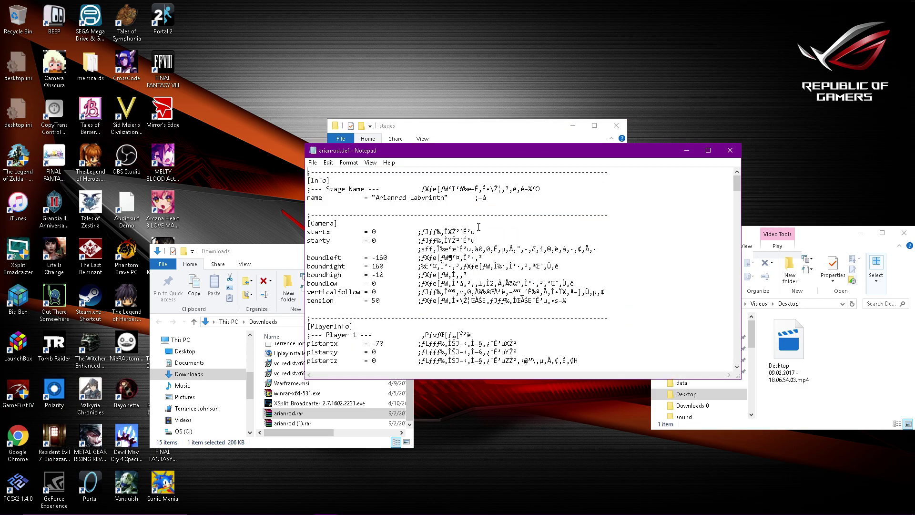
pyautogui.click(730, 150)
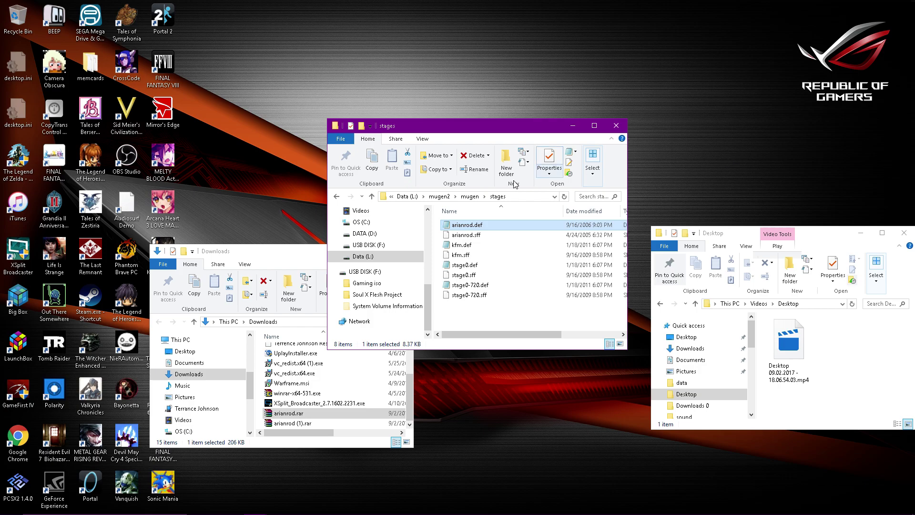
# Step: Return to the mugen folder and launch mugen.exe
pyautogui.press('BackSpace')
pyautogui.scroll(-3, 470, 265)
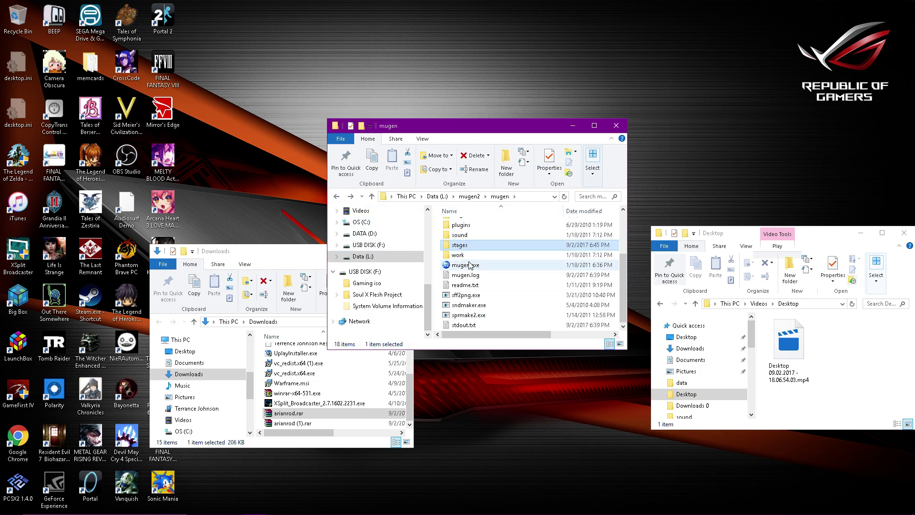
pyautogui.doubleClick(466, 265)
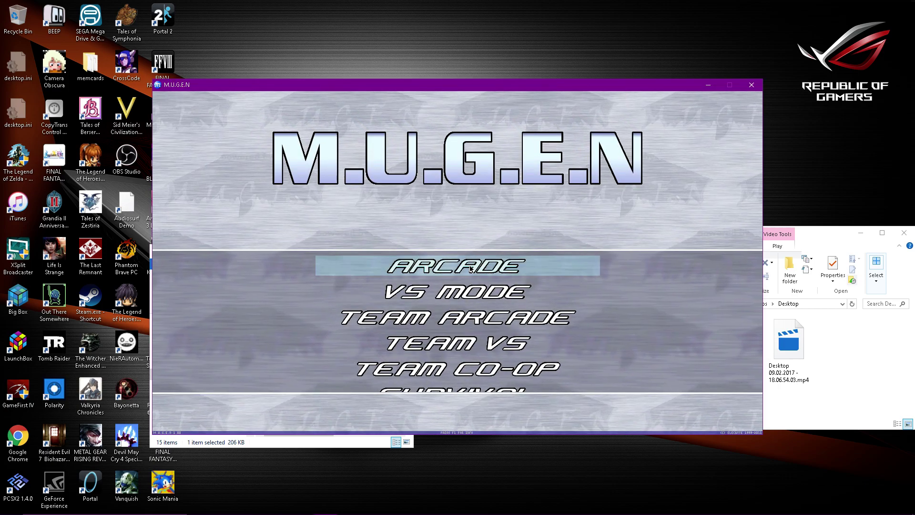
# Step: Enter Training mode in M.U.G.E.N and choose Sephiroth as the player character
pyautogui.press('Down')
pyautogui.press('Down')
pyautogui.press('Down')
pyautogui.press('Down')
pyautogui.press('Down')
pyautogui.press('Down')
pyautogui.press('Down')
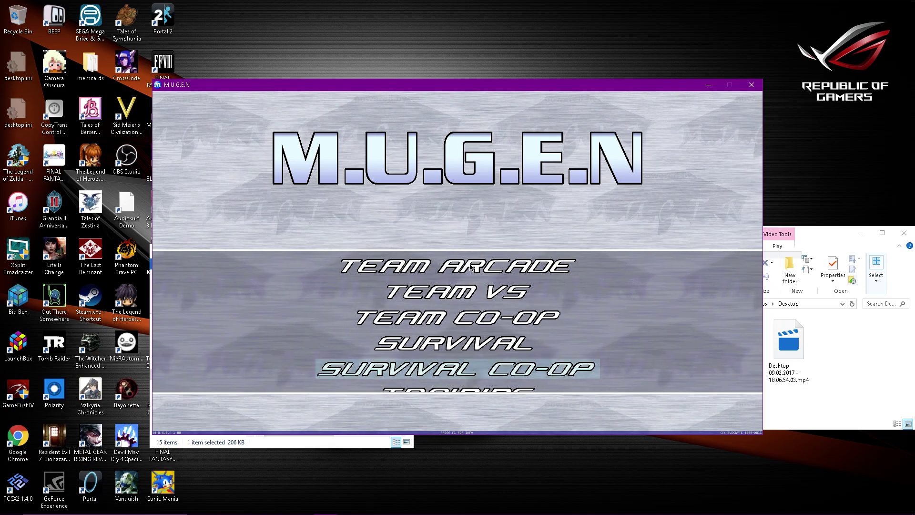
pyautogui.press('Return')
pyautogui.press('Down')
pyautogui.press('Return')
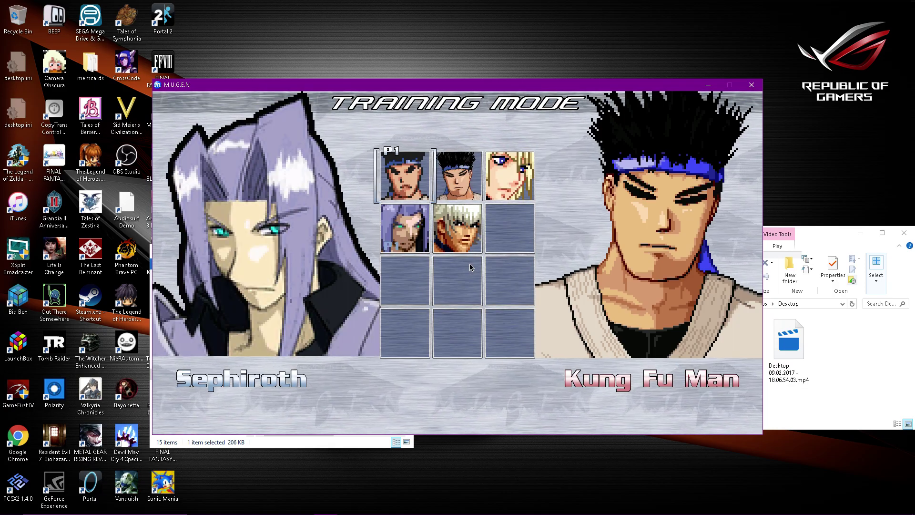
# Step: Choose Cloud as the training opponent, check the stage selection, and close the game
pyautogui.press('Down')
pyautogui.press('Right')
pyautogui.press('Up')
pyautogui.press('Right')
pyautogui.press('Return')
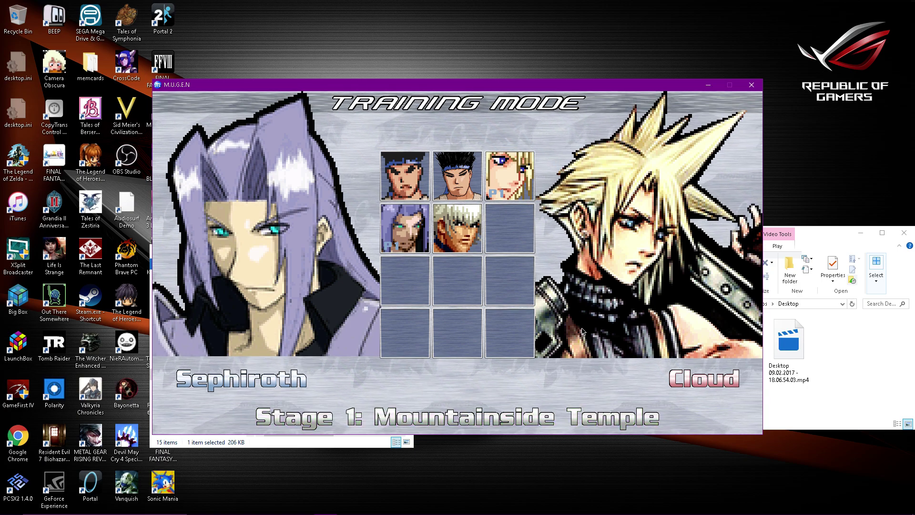
pyautogui.click(754, 82)
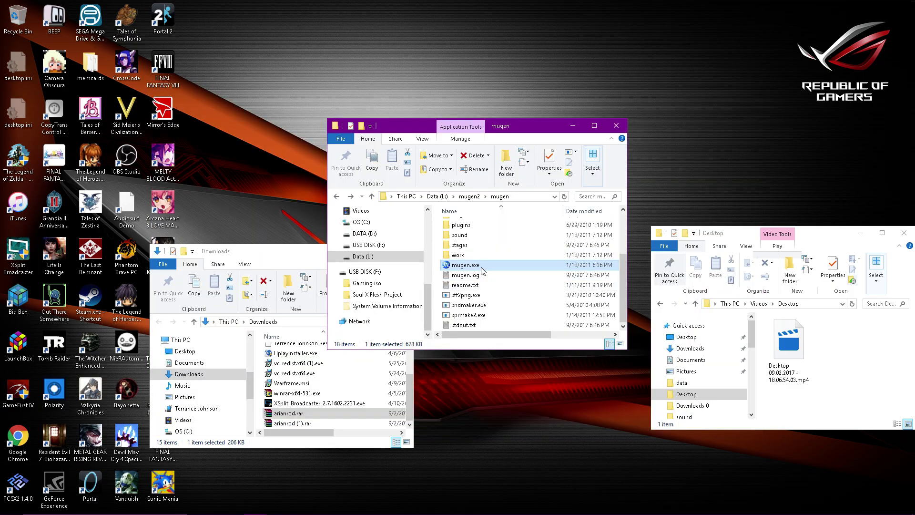
# Step: Open system.def from the mugen1 folder inside data, look through its contents, and close it
pyautogui.scroll(3, 476, 248)
pyautogui.doubleClick(479, 227)
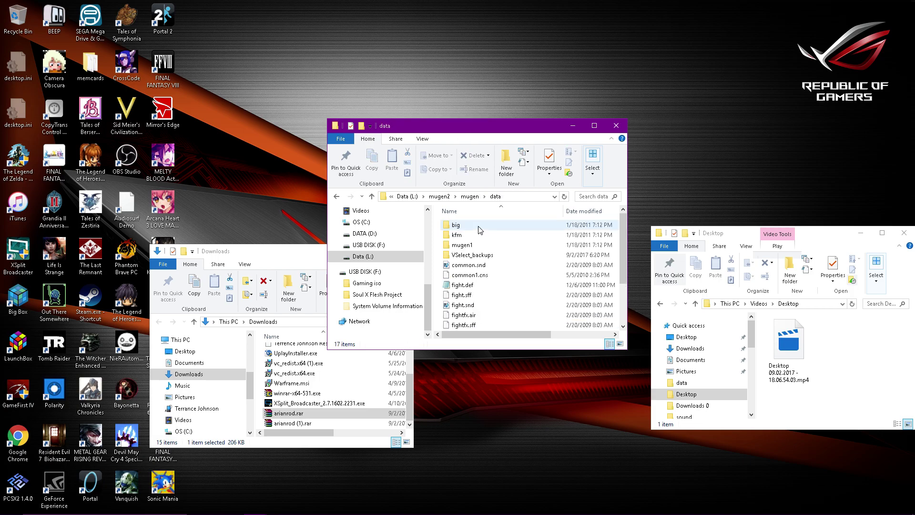
pyautogui.doubleClick(479, 245)
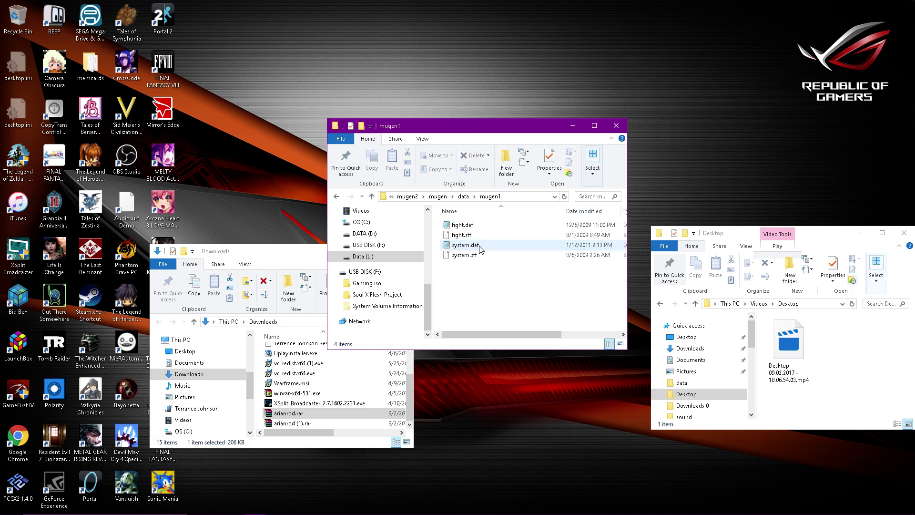
pyautogui.doubleClick(477, 246)
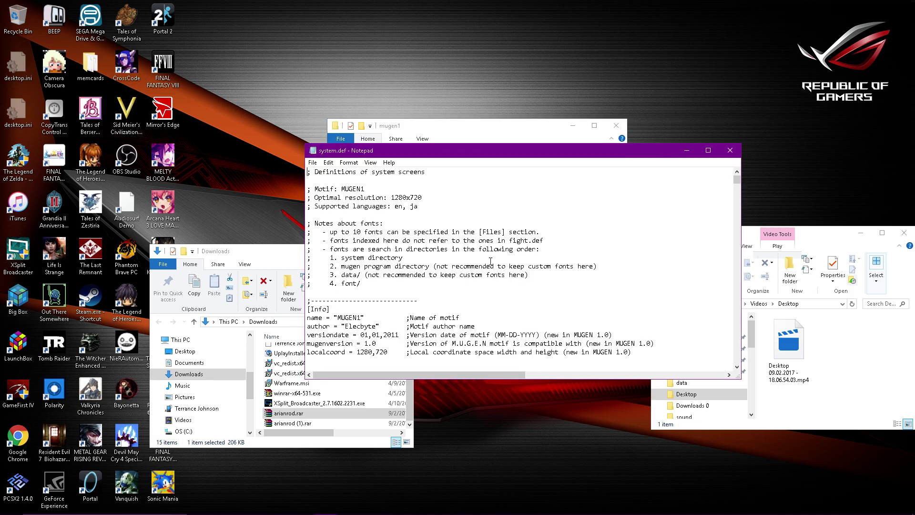
pyautogui.scroll(-10, 495, 271)
pyautogui.scroll(-20, 494, 270)
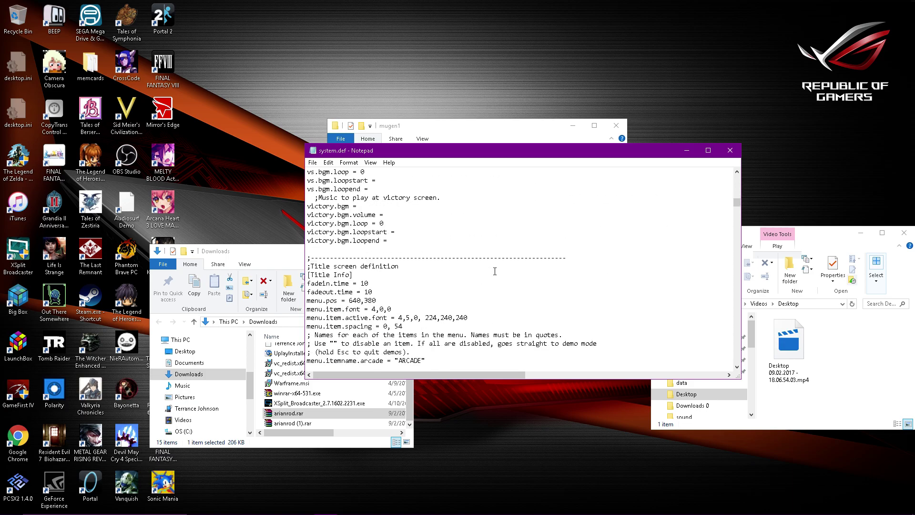
pyautogui.moveTo(737, 216); pyautogui.dragTo(740, 152)
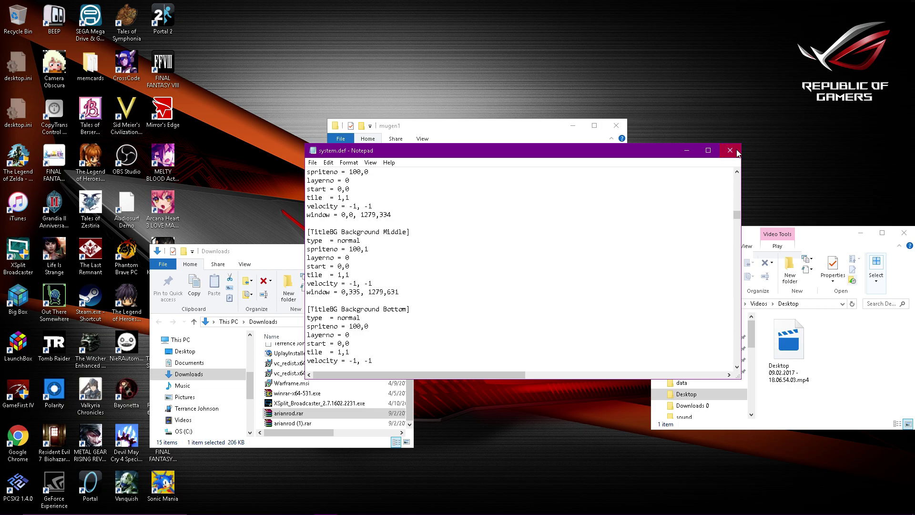
pyautogui.click(737, 152)
# Step: Look through fight.def in the mugen1 folder, close it, and return to the data folder
pyautogui.doubleClick(480, 227)
pyautogui.scroll(-20, 480, 232)
pyautogui.scroll(-1, 489, 251)
pyautogui.moveTo(737, 198); pyautogui.dragTo(740, 338)
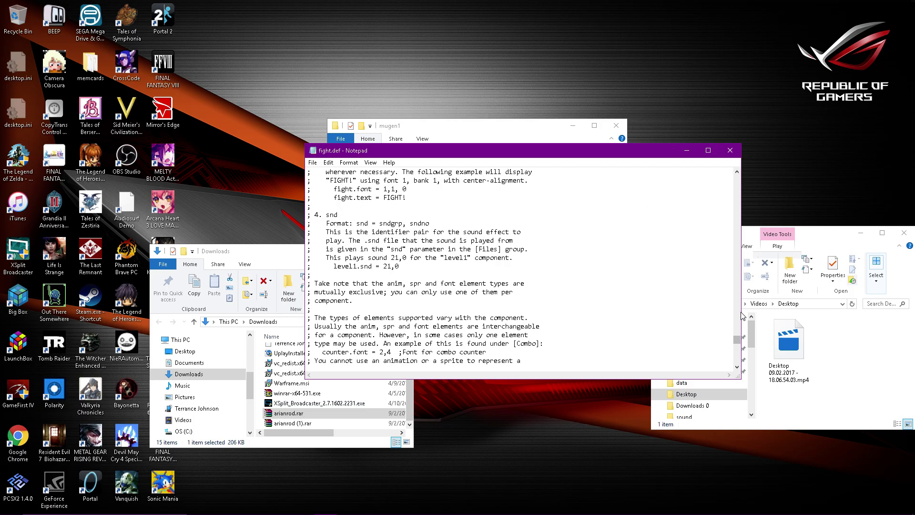
pyautogui.click(732, 151)
pyautogui.click(337, 196)
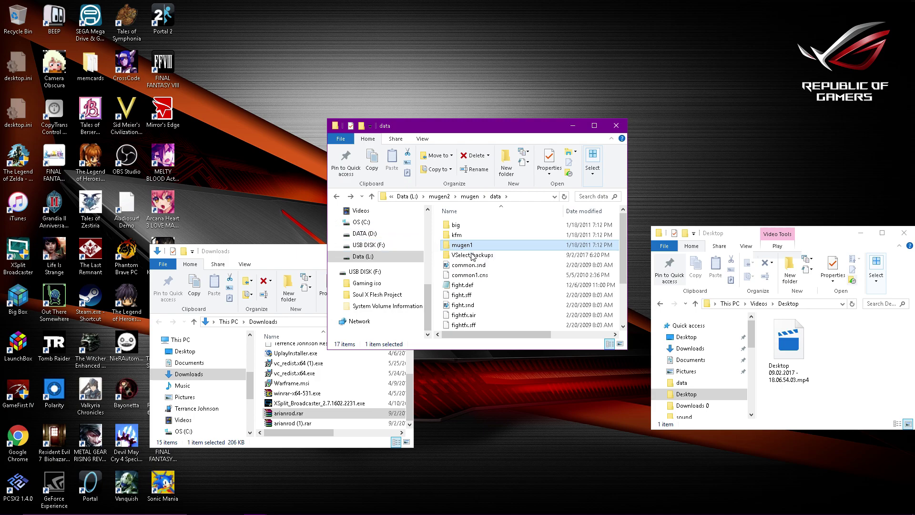
# Step: Open select.def from the data folder and find the stage entries under [ExtraStages]
pyautogui.scroll(-2, 483, 285)
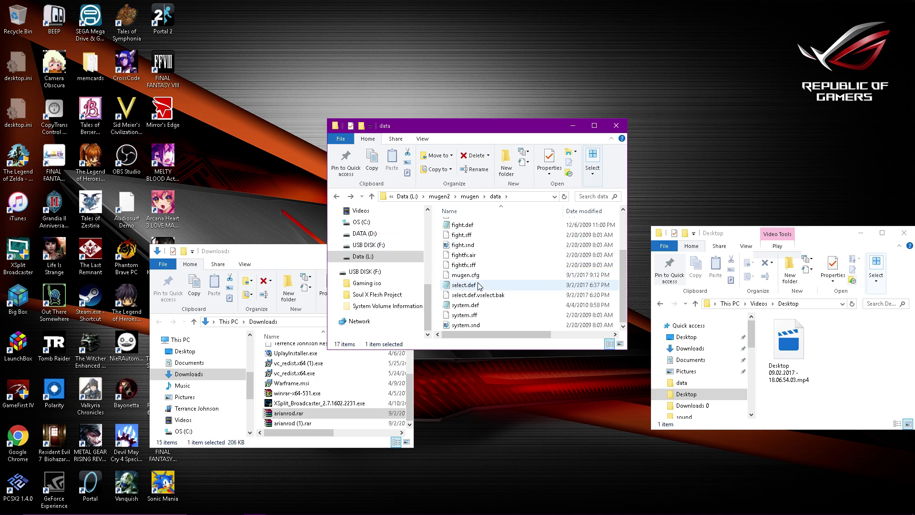
pyautogui.doubleClick(463, 285)
pyautogui.scroll(-20, 489, 270)
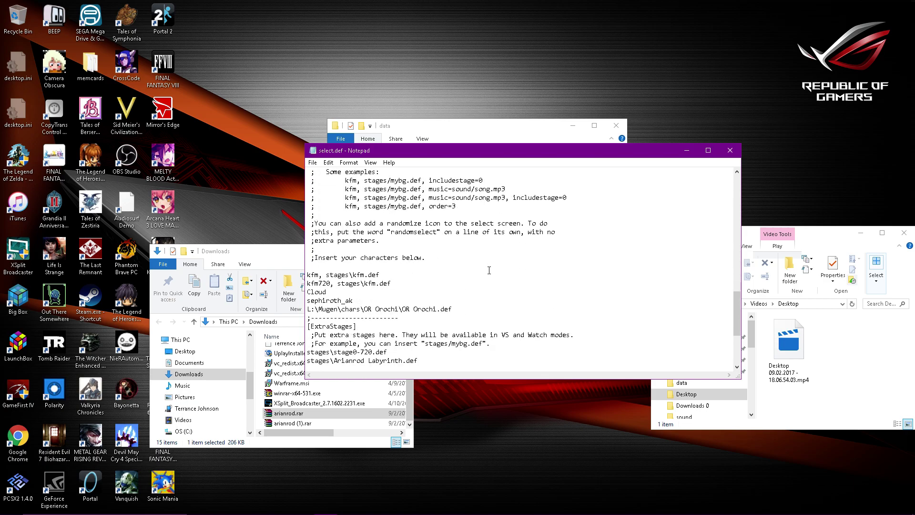
pyautogui.scroll(-2, 494, 274)
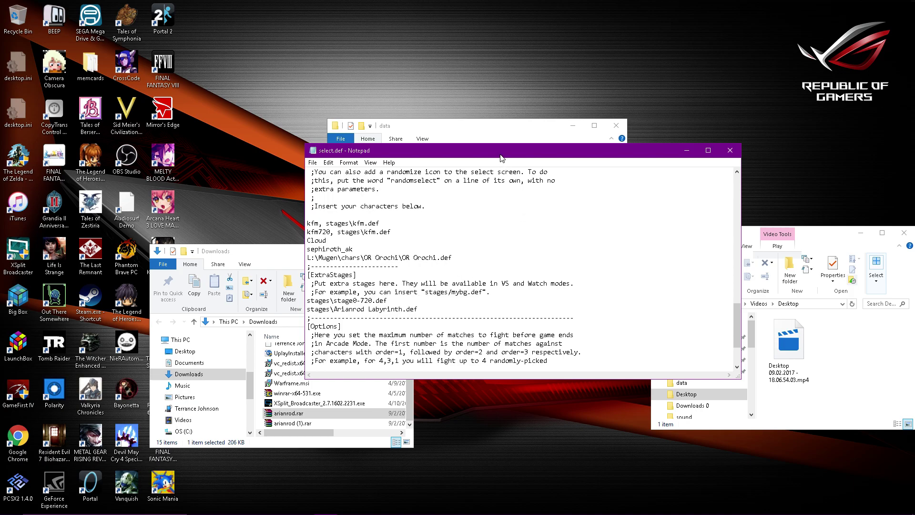
pyautogui.moveTo(501, 155); pyautogui.dragTo(518, 159)
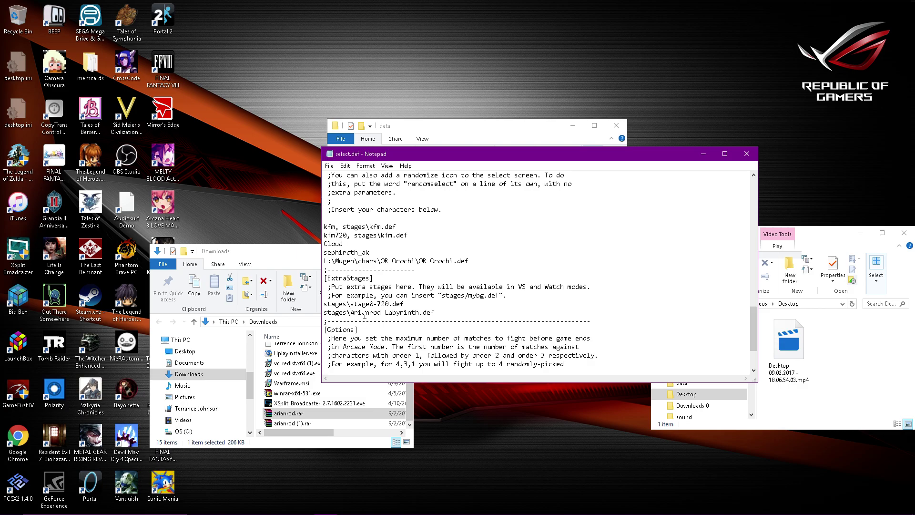
# Step: Move the select.def and data windows apart, and go to the mugen folder's stages folder
pyautogui.moveTo(494, 157); pyautogui.dragTo(634, 223)
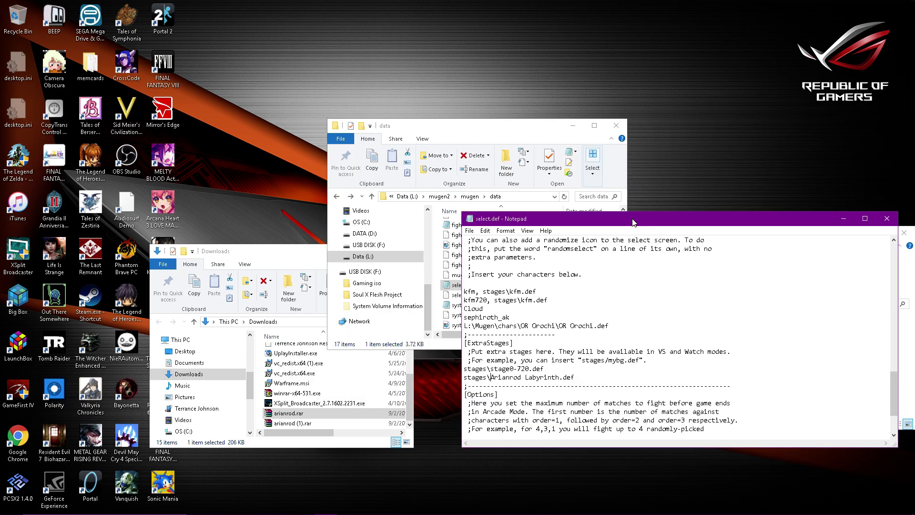
pyautogui.moveTo(471, 127); pyautogui.dragTo(341, 150)
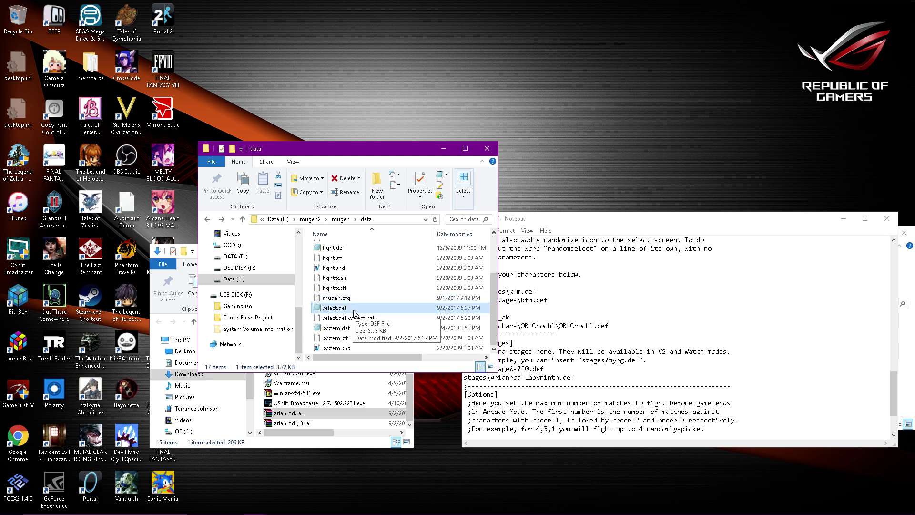
pyautogui.click(207, 220)
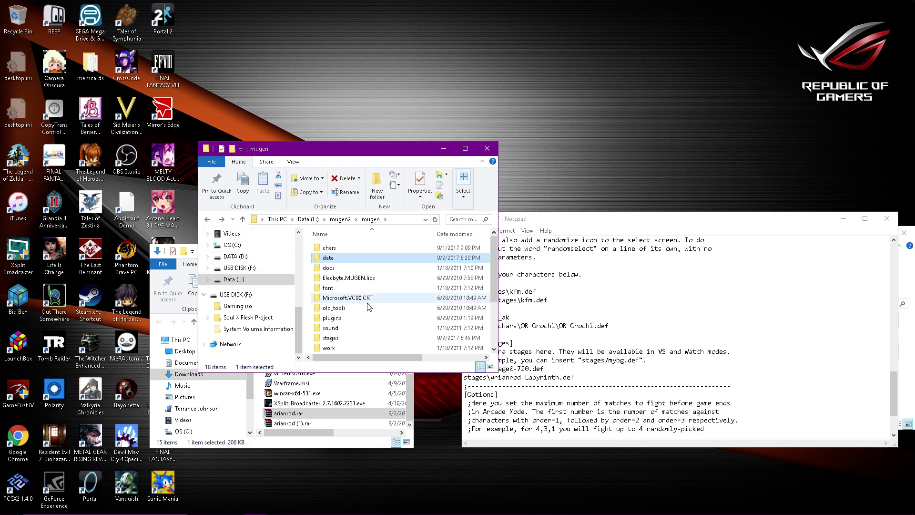
pyautogui.scroll(-1, 366, 303)
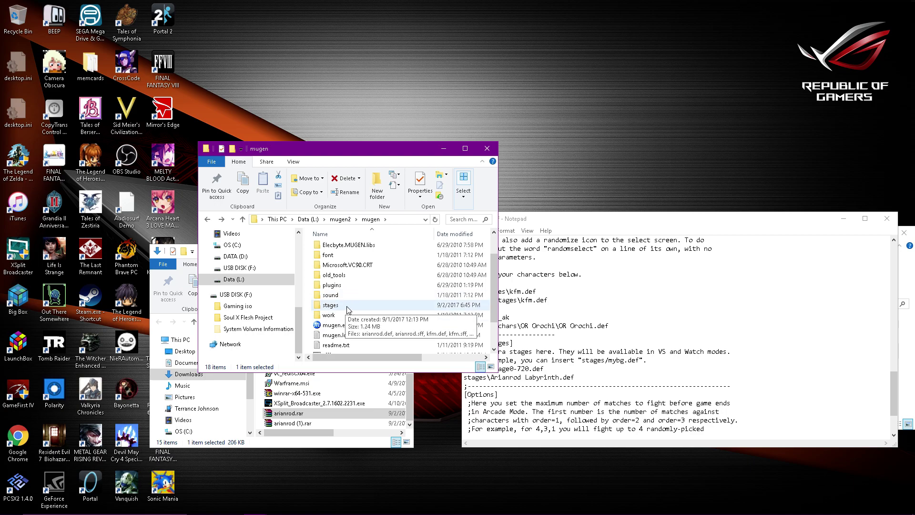
pyautogui.doubleClick(346, 309)
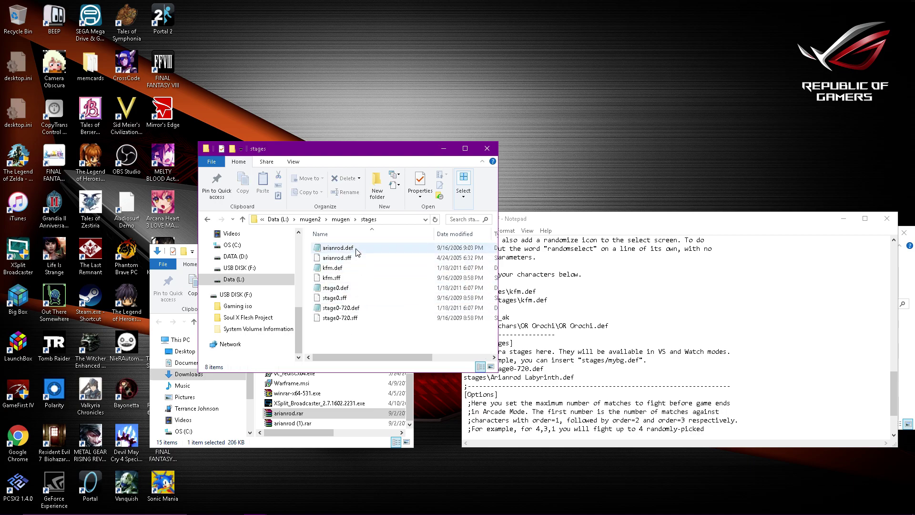
# Step: Open arianrod.def, examine its stage name and settings, and close the file
pyautogui.doubleClick(356, 250)
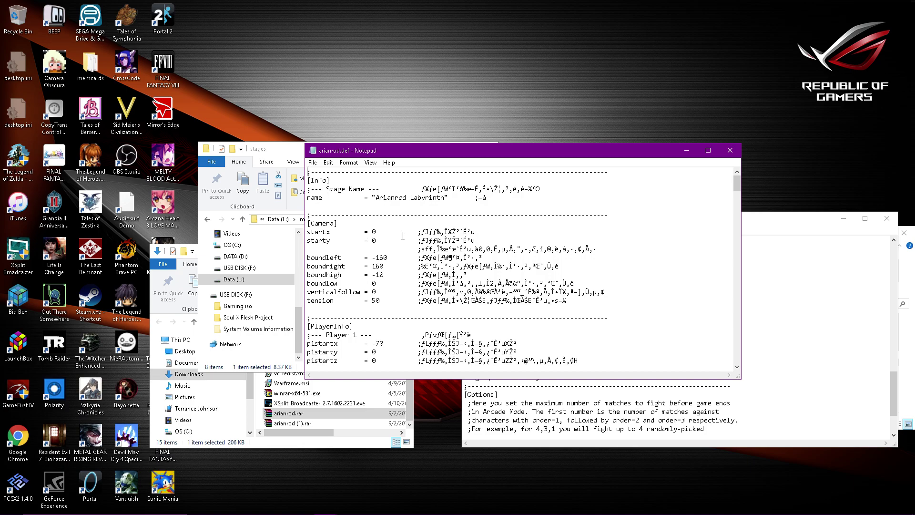
pyautogui.scroll(-4, 403, 235)
pyautogui.scroll(-5, 403, 235)
pyautogui.scroll(4, 403, 235)
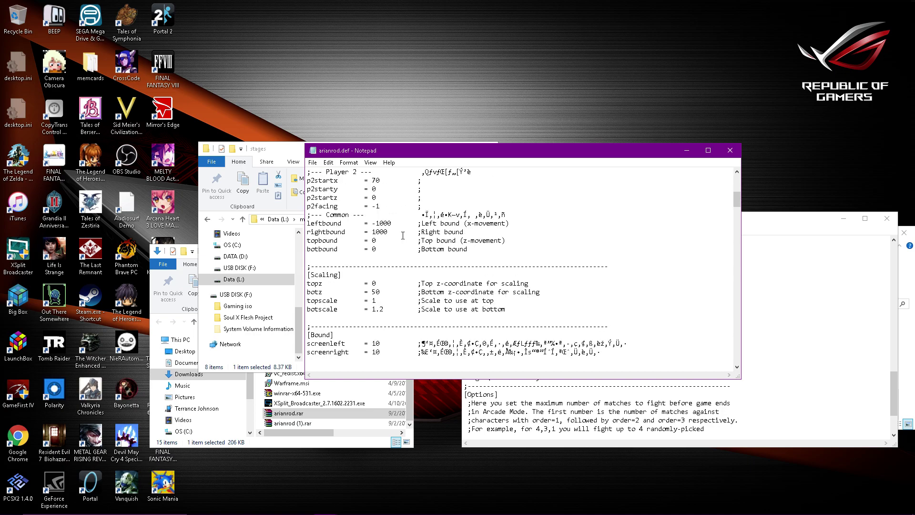
pyautogui.moveTo(663, 148); pyautogui.dragTo(366, 153)
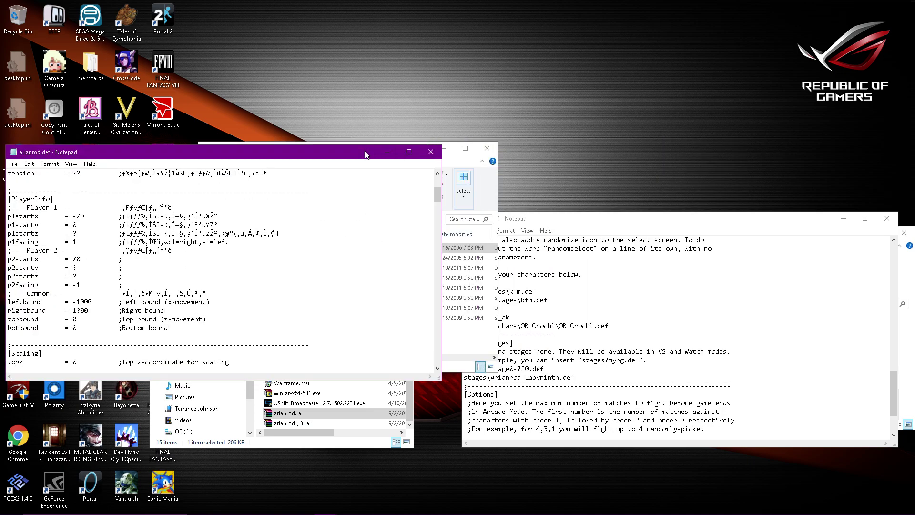
pyautogui.scroll(5, 335, 250)
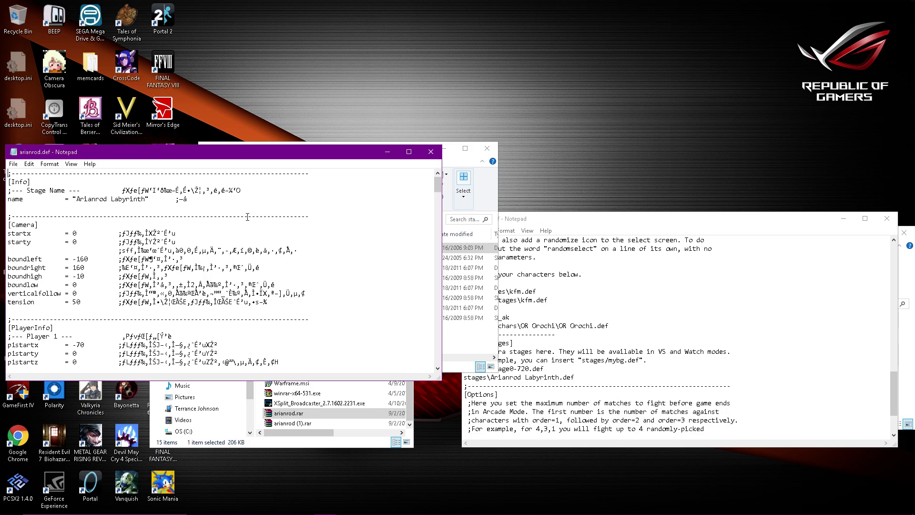
pyautogui.moveTo(191, 151); pyautogui.dragTo(223, 159)
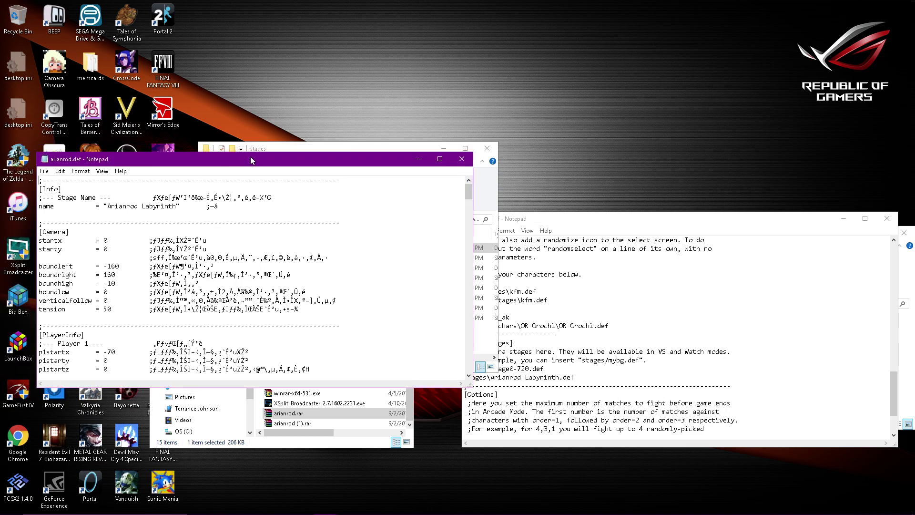
pyautogui.click(462, 159)
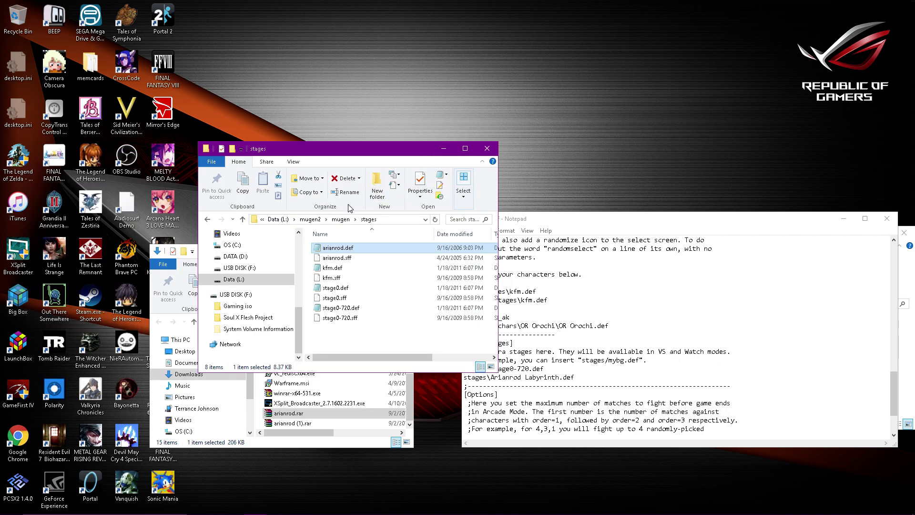
# Step: Copy the base name of the arianrod.def file without changing the file
pyautogui.click(338, 248)
pyautogui.hotkey('ctrl', 'c')
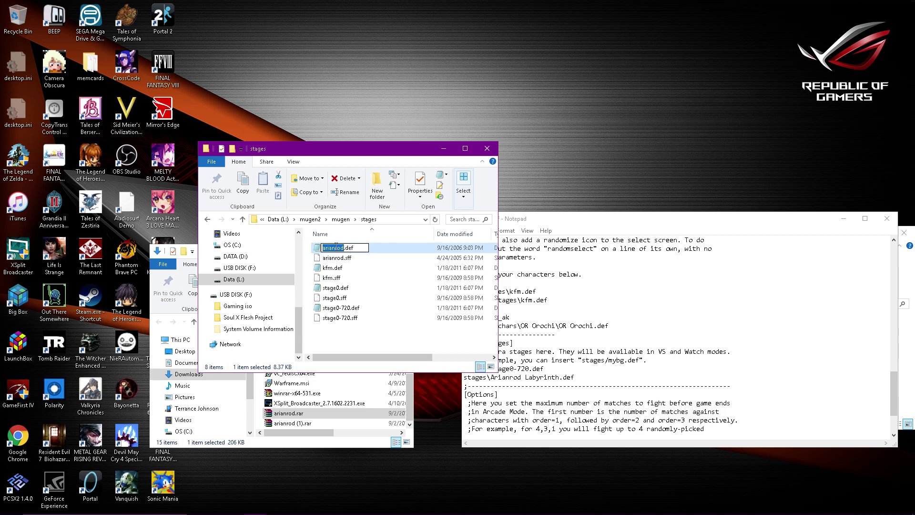
pyautogui.rightClick(337, 247)
pyautogui.click(352, 278)
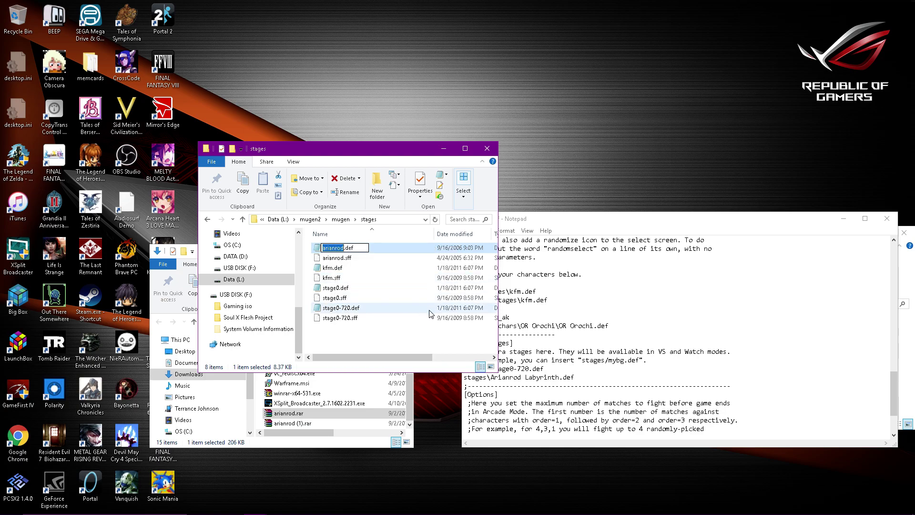
# Step: Replace "Arianrod Labyrinth" with "arianrod" in the [ExtraStages] entry of select.def, save the file, and close it
pyautogui.click(561, 377)
pyautogui.moveTo(562, 378); pyautogui.dragTo(492, 377)
pyautogui.rightClick(516, 377)
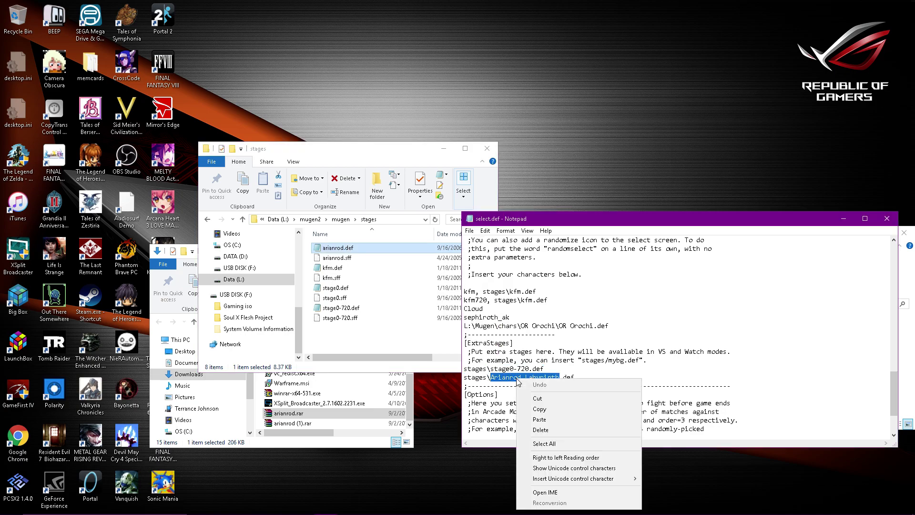
pyautogui.click(542, 418)
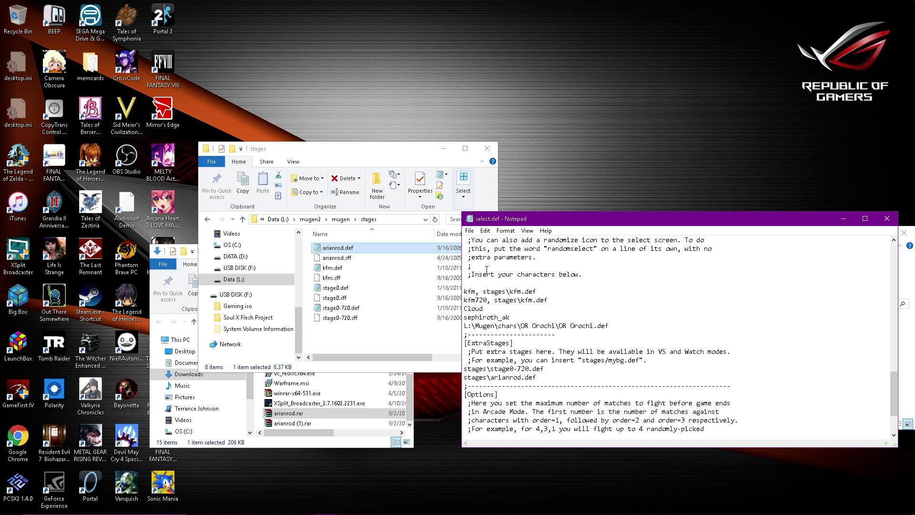
pyautogui.click(470, 230)
pyautogui.click(500, 263)
pyautogui.click(887, 218)
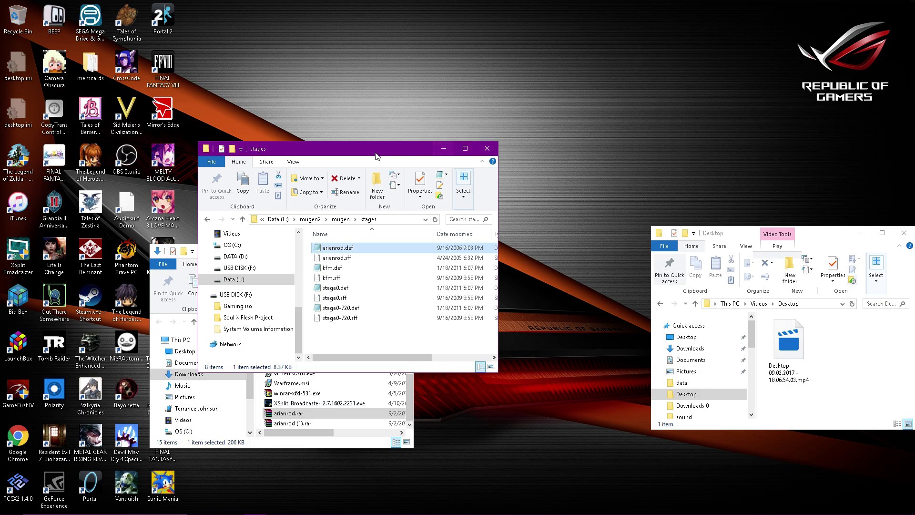
# Step: Move the stages window aside, return to the mugen folder, and launch mugen.exe
pyautogui.moveTo(307, 151); pyautogui.dragTo(507, 146)
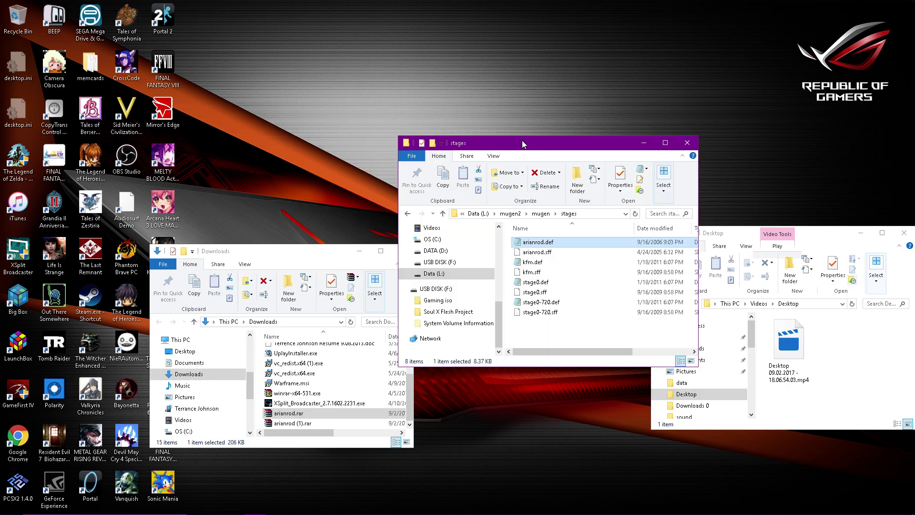
pyautogui.click(410, 216)
pyautogui.doubleClick(534, 285)
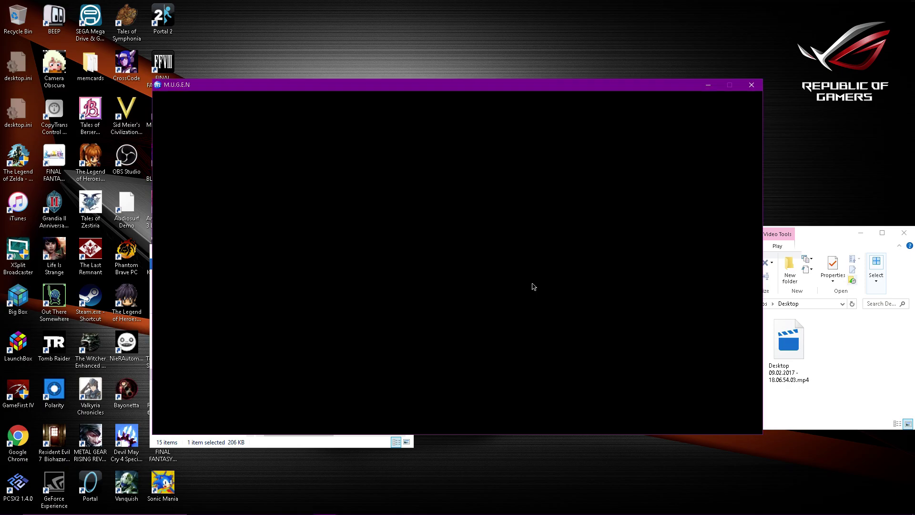
# Step: Start Training mode in the relaunched game with Sephiroth as the player character
pyautogui.press('Up')
pyautogui.press('Up')
pyautogui.press('Up')
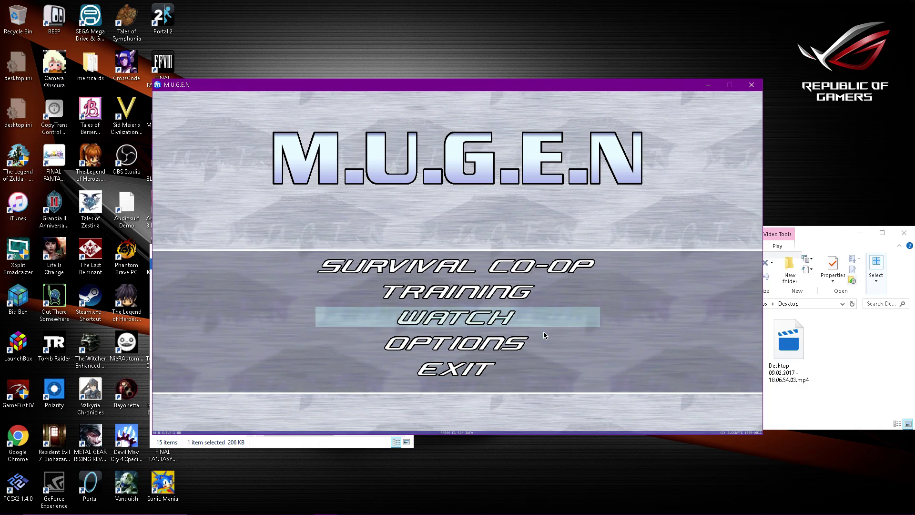
pyautogui.press('Up')
pyautogui.press('Return')
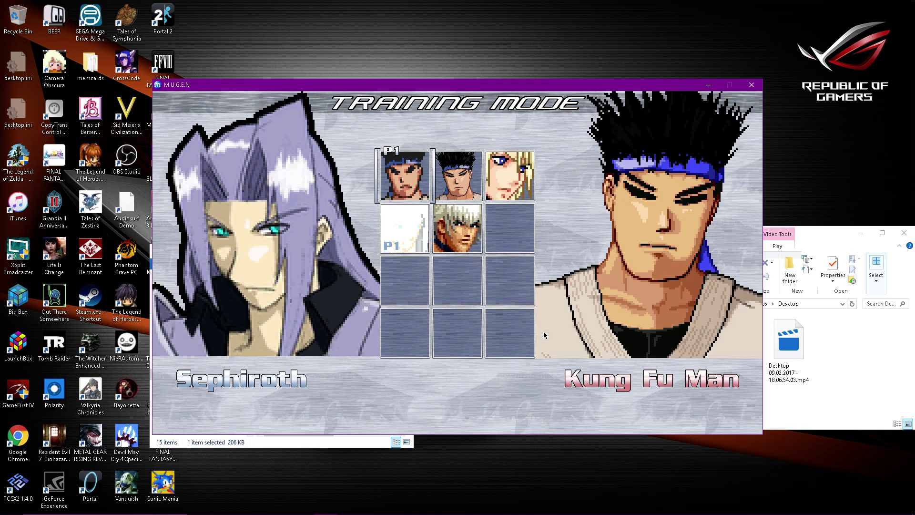
# Step: Choose Cloud as the opponent and start the Training match on the Arianrod Labyrinth stage
pyautogui.press('Right')
pyautogui.press('Right')
pyautogui.press('Return')
pyautogui.press('Right')
pyautogui.press('Right')
pyautogui.press('Right')
pyautogui.press('Left')
pyautogui.press('Return')
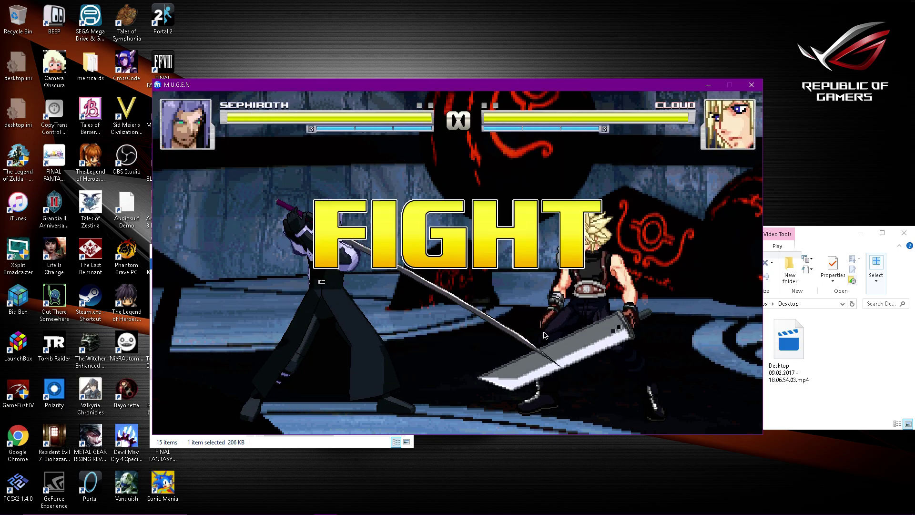
# Step: Switch back to the running M.U.G.E.N window and put the game in full screen
pyautogui.press('super')
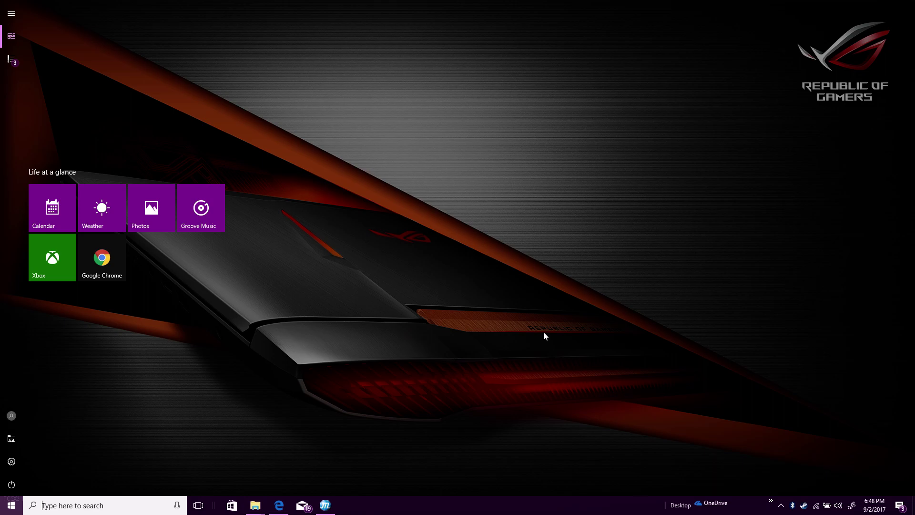
pyautogui.click(333, 505)
pyautogui.hotkey('alt', 'Return')
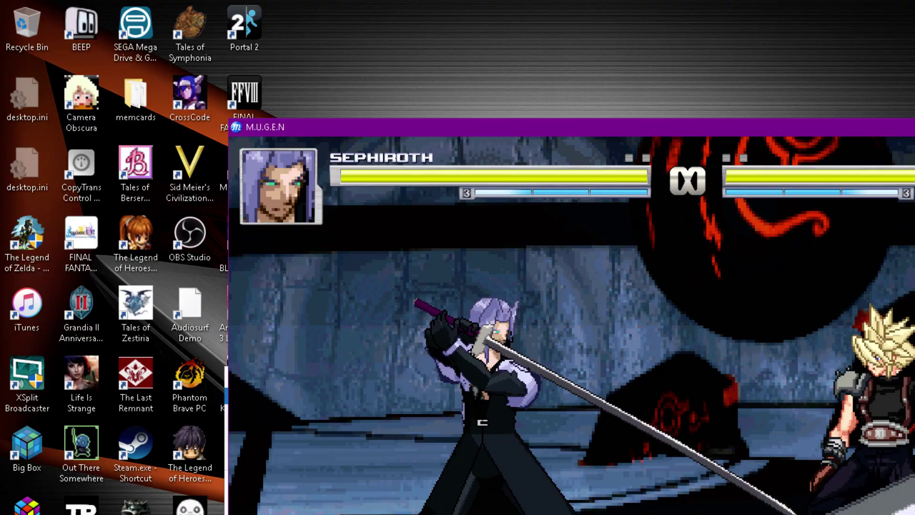
# Step: Test the stage by moving Sephiroth across it in both directions, attacking Cloud with combos, and jumping
pyautogui.press('Right')
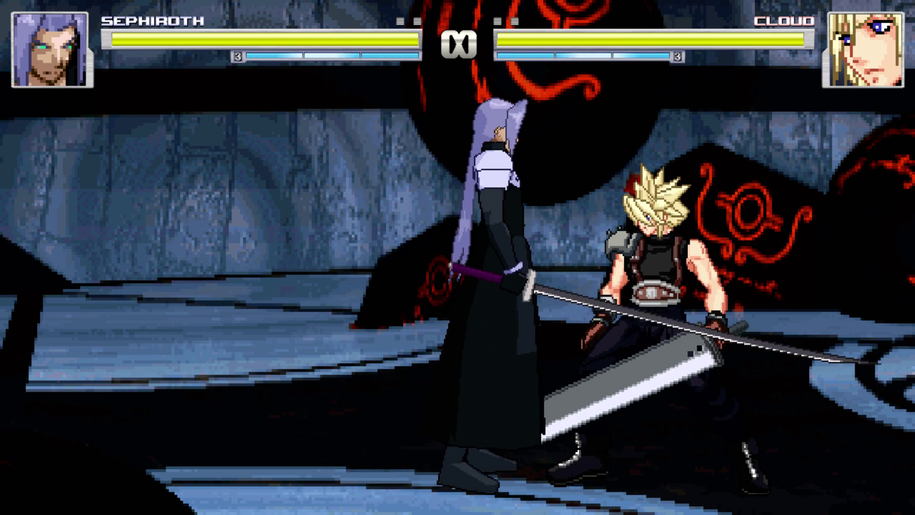
pyautogui.press('a')
pyautogui.press('a')
pyautogui.press('s')
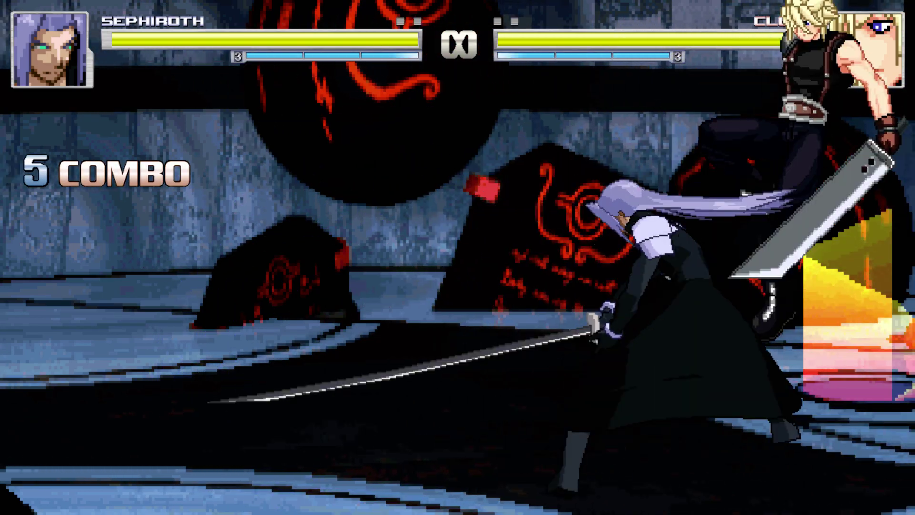
pyautogui.press('d')
pyautogui.press('a')
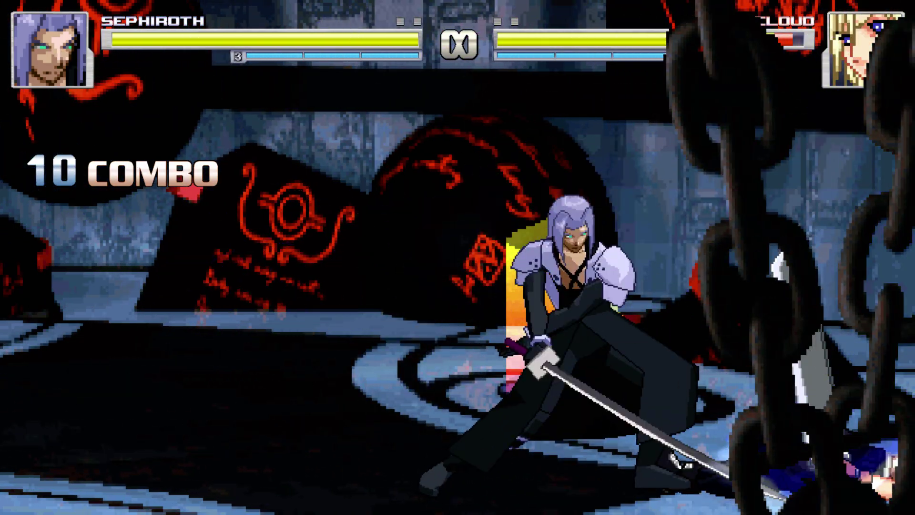
pyautogui.press('s')
pyautogui.press('a')
pyautogui.press('s')
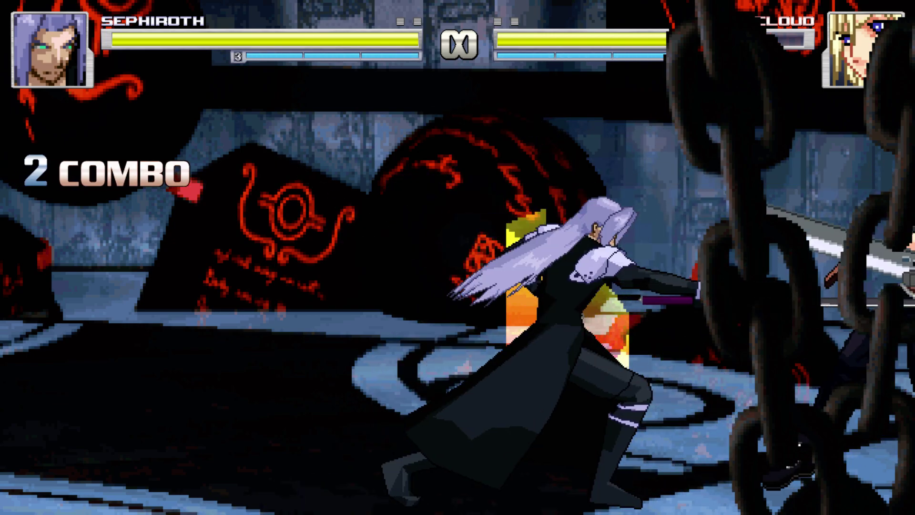
pyautogui.press('a')
pyautogui.press('a')
pyautogui.press('s')
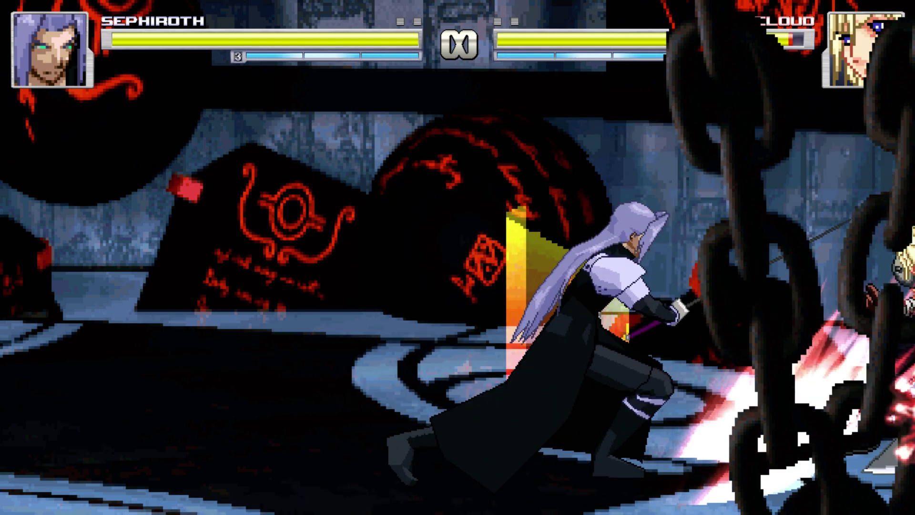
pyautogui.press('Up')
pyautogui.press('a')
pyautogui.press('a')
pyautogui.press('Up')
pyautogui.press('a')
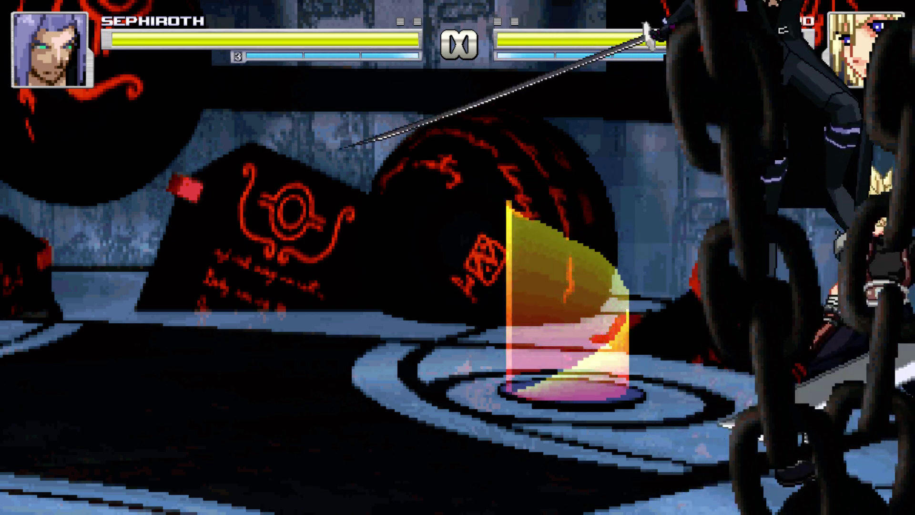
pyautogui.press('Up')
pyautogui.press('Left')
pyautogui.press('Left')
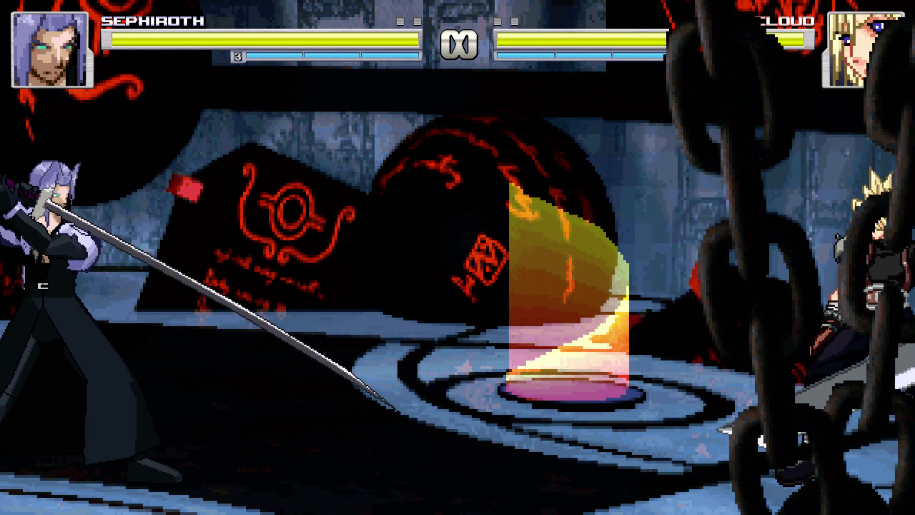
# Step: Leave the Training match, back out of character select, and quit the game
pyautogui.press('Escape')
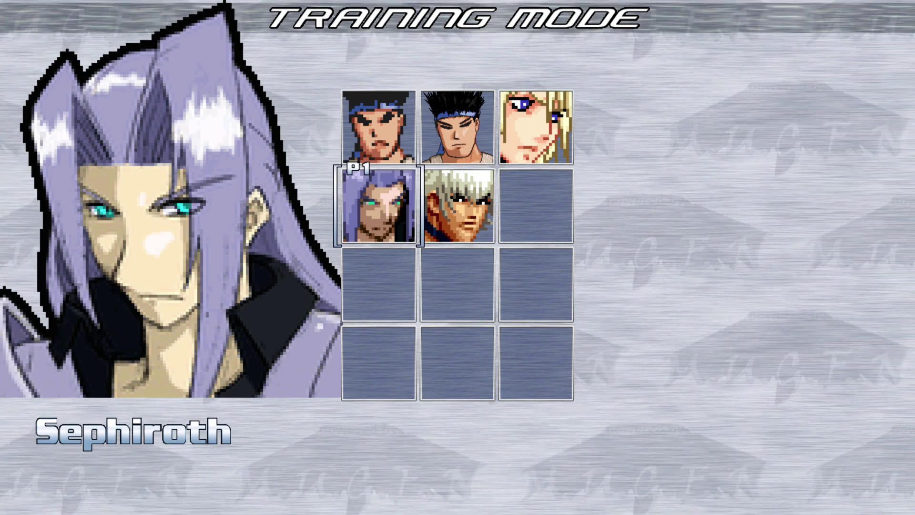
pyautogui.press('Escape')
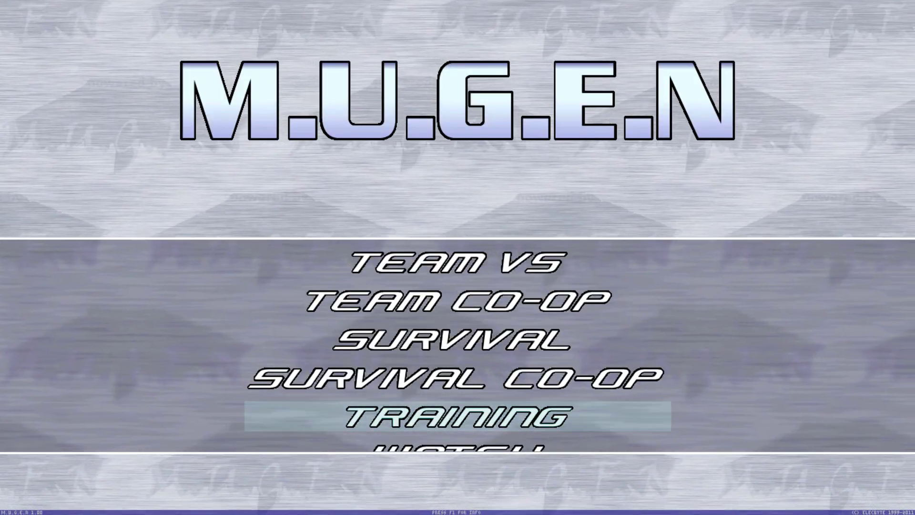
pyautogui.press('Escape')
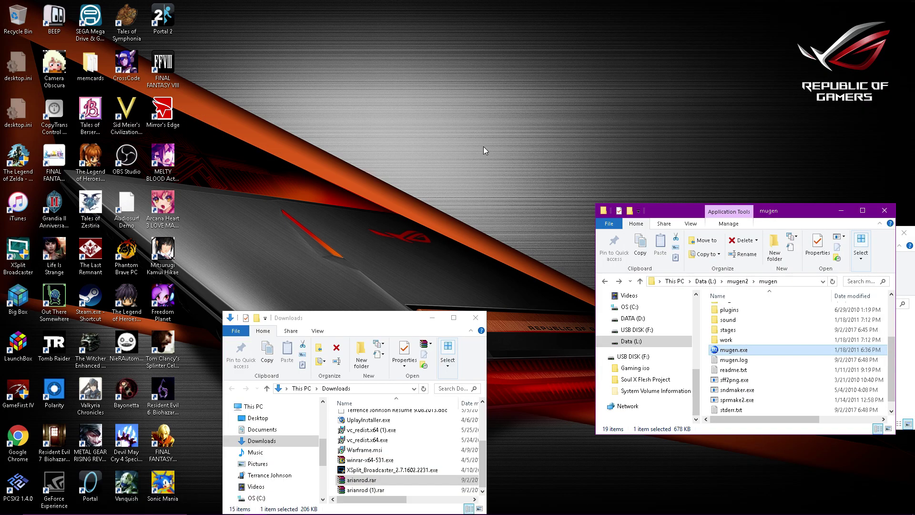
# Step: Move the Downloads and mugen windows toward the middle of the desktop and open the stages folder inside mugen
pyautogui.moveTo(362, 323); pyautogui.dragTo(460, 150)
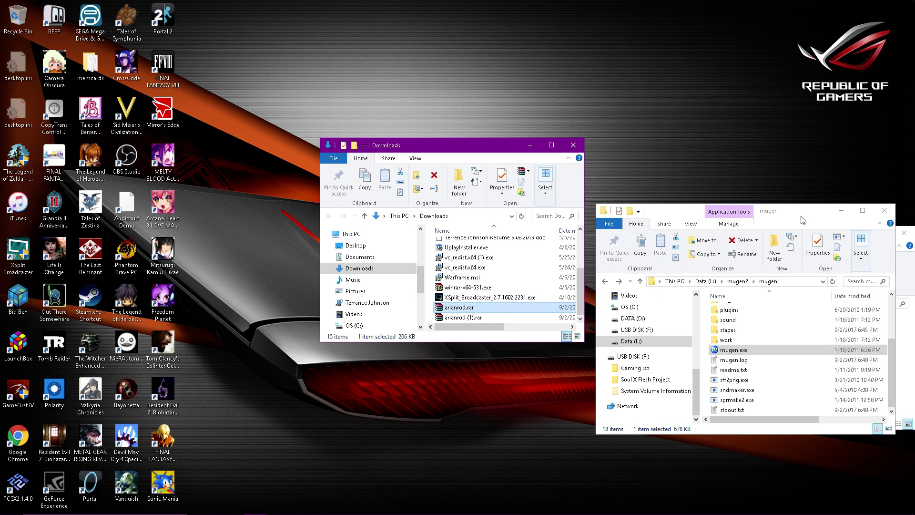
pyautogui.moveTo(803, 217); pyautogui.dragTo(541, 200)
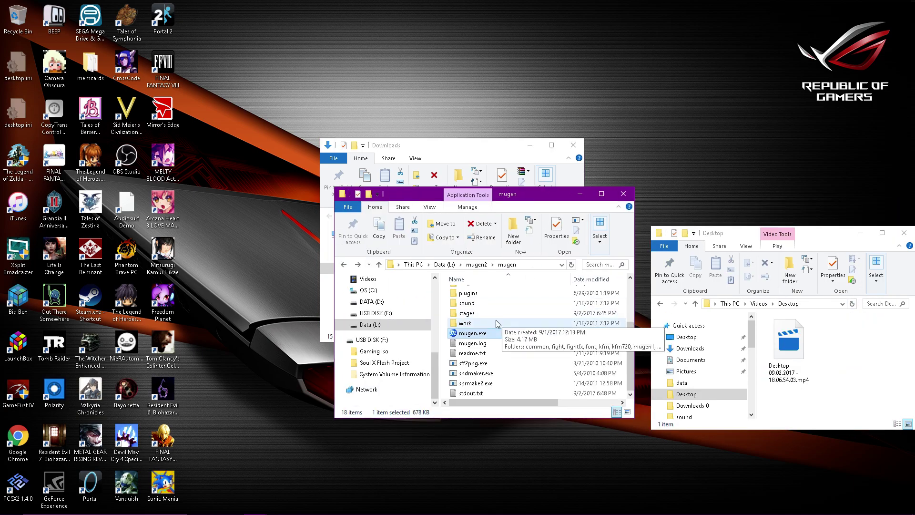
pyautogui.scroll(3, 482, 328)
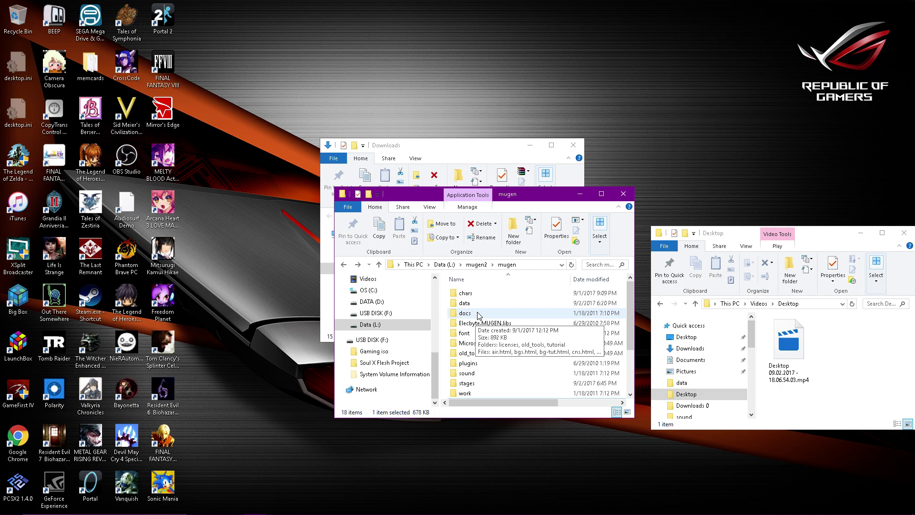
pyautogui.doubleClick(469, 383)
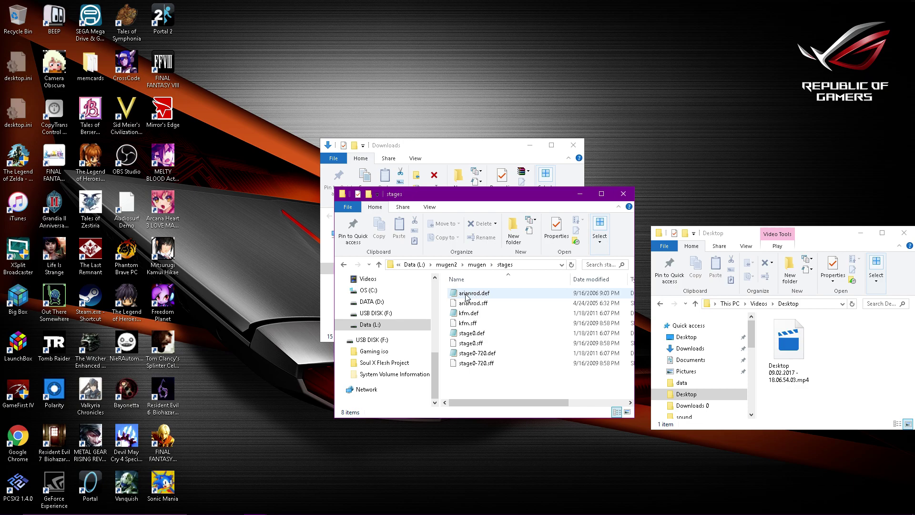
# Step: Open arianrod.def in Notepad, look through its stage name, camera and player settings, and close it
pyautogui.moveTo(497, 402)
pyautogui.mouseDown()
pyautogui.moveTo(548, 403)
pyautogui.moveTo(491, 414)
pyautogui.mouseUp()
pyautogui.doubleClick(498, 294)
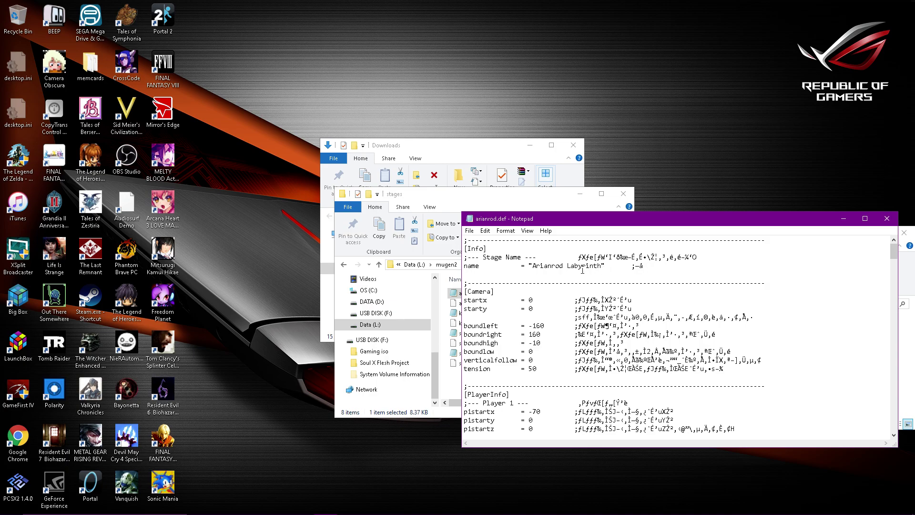
pyautogui.scroll(-6, 647, 293)
pyautogui.scroll(2, 647, 293)
pyautogui.scroll(4, 647, 293)
pyautogui.click(887, 219)
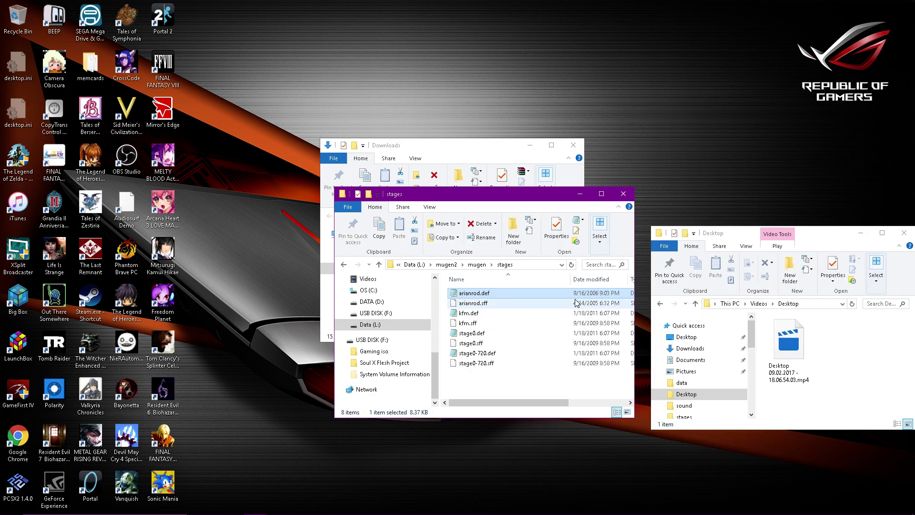
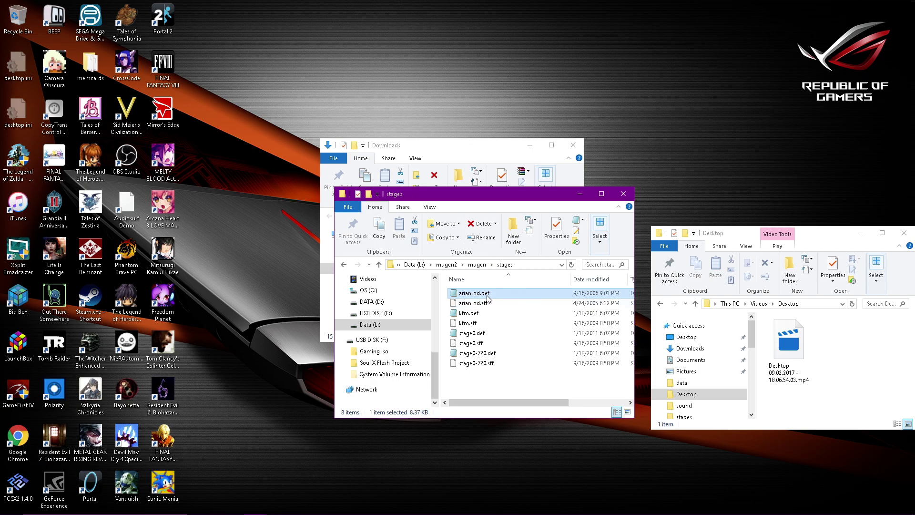
# Step: Arrange the stages and Downloads windows side by side on the desktop
pyautogui.moveTo(507, 200); pyautogui.dragTo(380, 205)
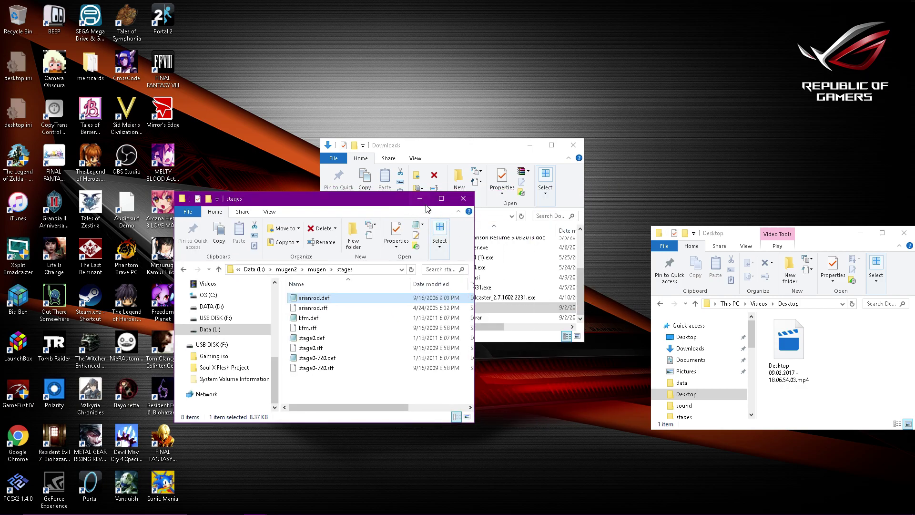
pyautogui.moveTo(377, 205); pyautogui.dragTo(535, 247)
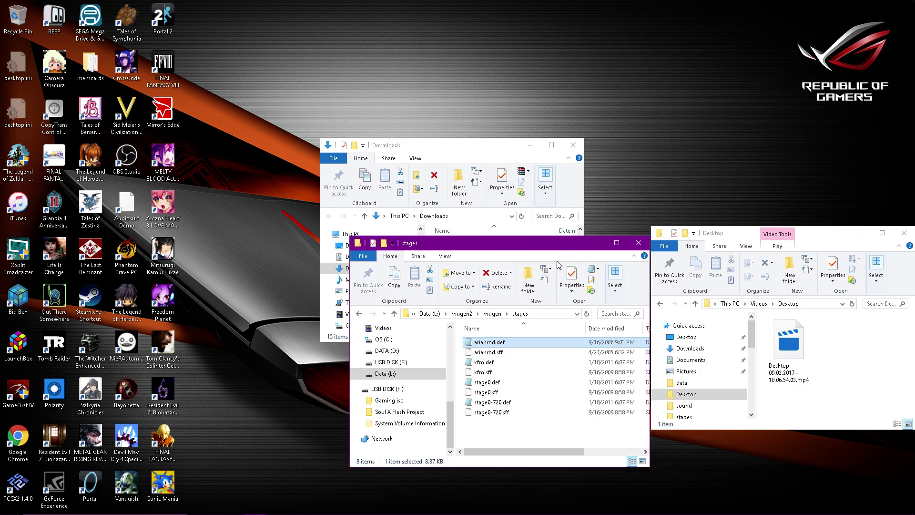
pyautogui.moveTo(545, 249); pyautogui.dragTo(728, 127)
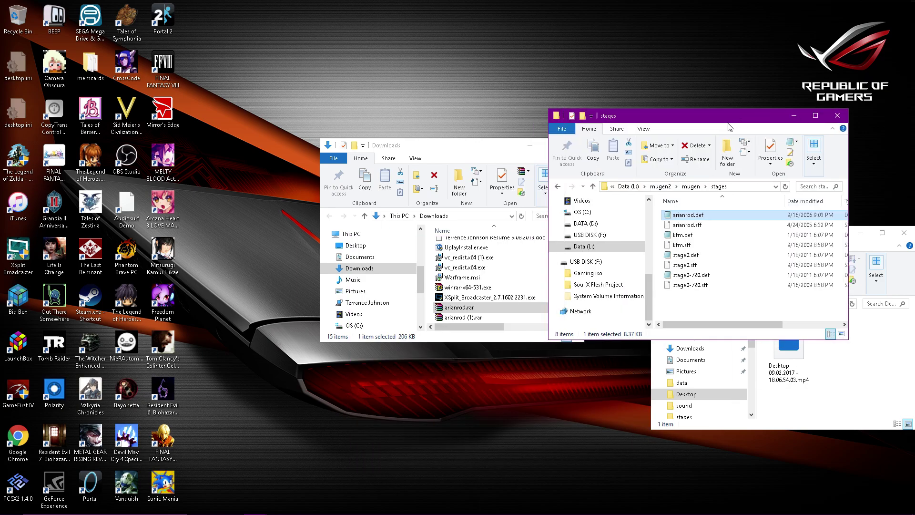
pyautogui.click(455, 153)
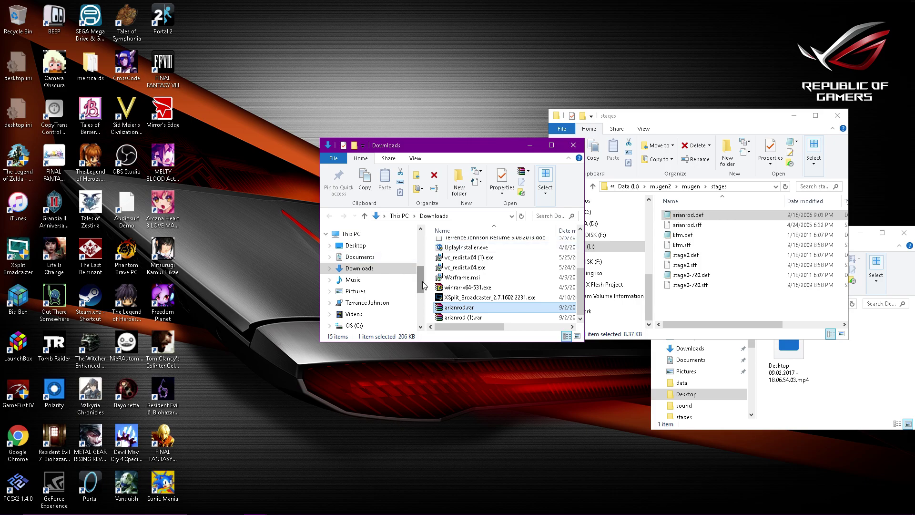
pyautogui.scroll(-3, 422, 285)
pyautogui.moveTo(434, 152); pyautogui.dragTo(422, 137)
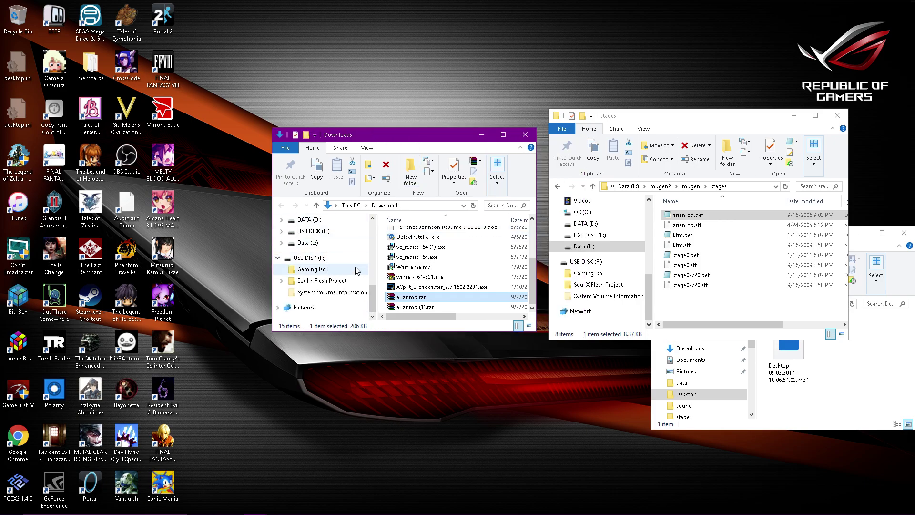
# Step: In the Downloads window, browse to the sound folder under mugen2\mugen on the Data (L:) drive
pyautogui.click(316, 244)
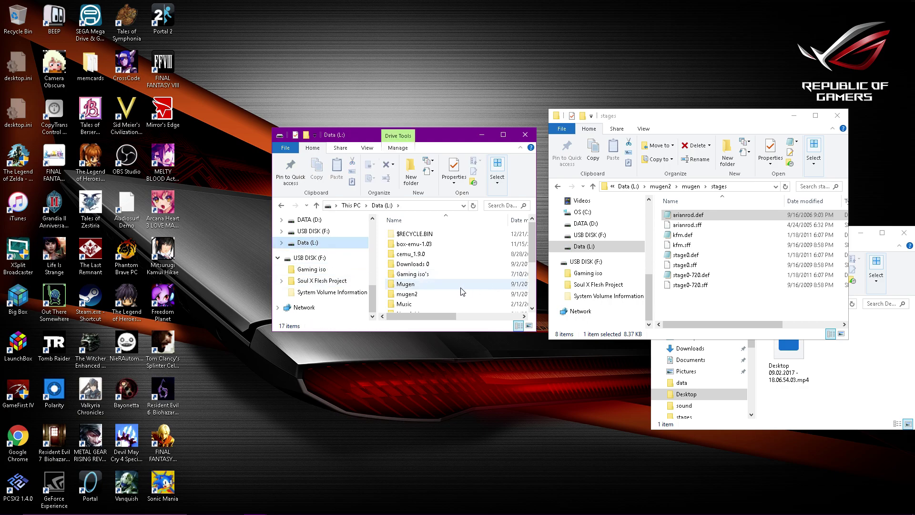
pyautogui.doubleClick(430, 294)
pyautogui.doubleClick(405, 234)
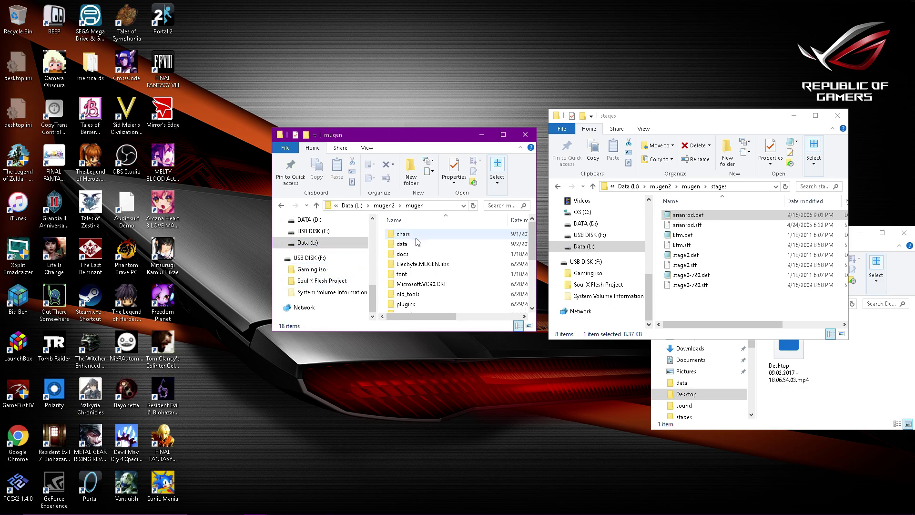
pyautogui.scroll(-2, 419, 267)
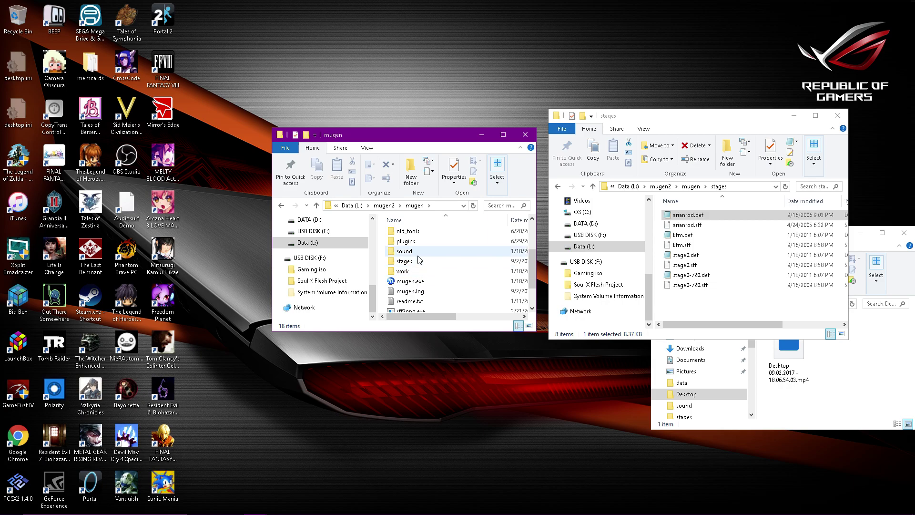
pyautogui.doubleClick(419, 251)
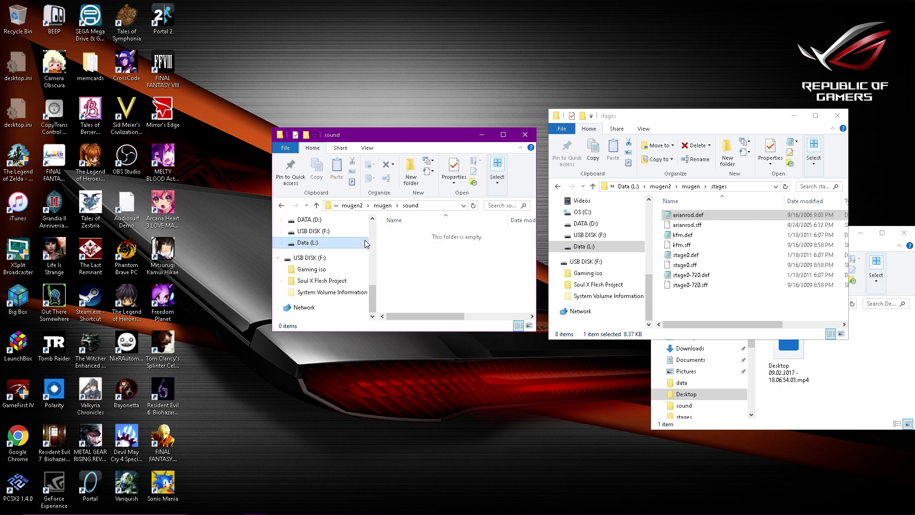
# Step: Return to the mugen folder, check its sound folder once more, and go back to the mugen folder
pyautogui.moveTo(435, 138); pyautogui.dragTo(378, 158)
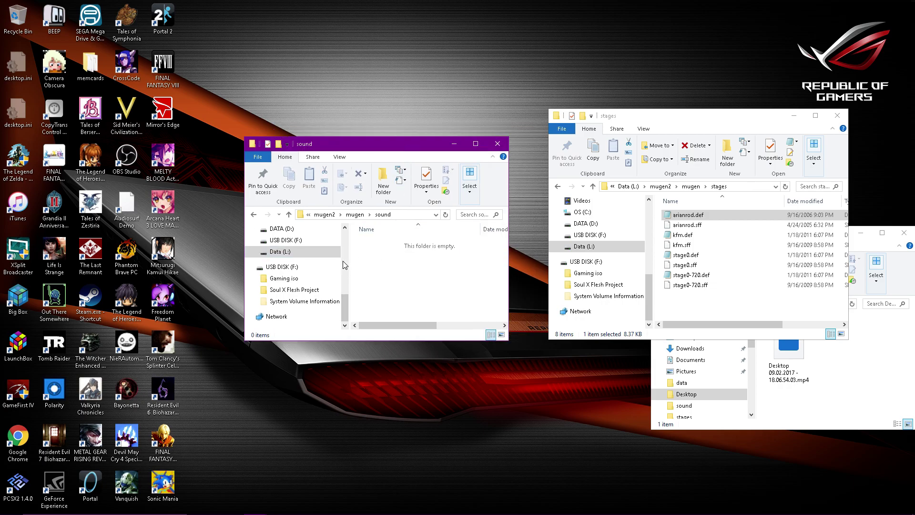
pyautogui.click(256, 215)
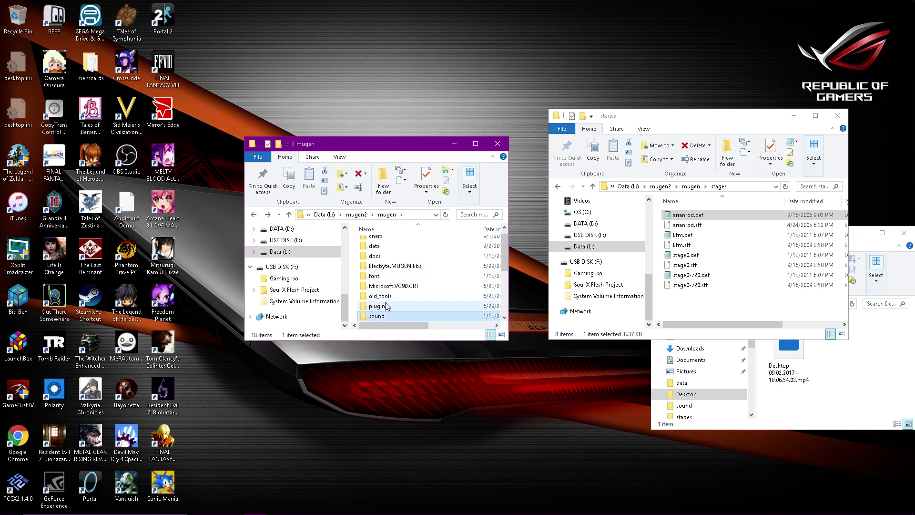
pyautogui.scroll(-1, 395, 296)
pyautogui.doubleClick(395, 289)
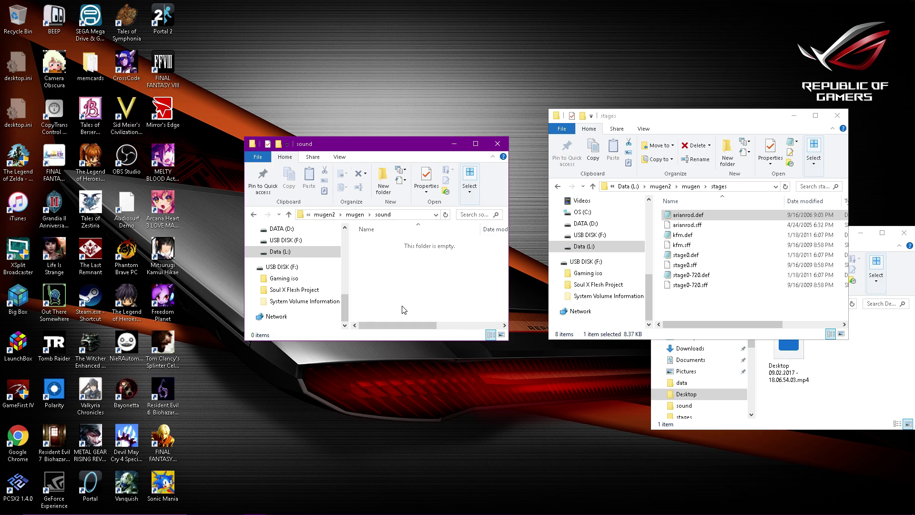
pyautogui.click(257, 214)
# Step: Open the sound folder of the other Mugen installation from Quick access and place its window beside the stages window
pyautogui.moveTo(344, 301); pyautogui.dragTo(357, 234)
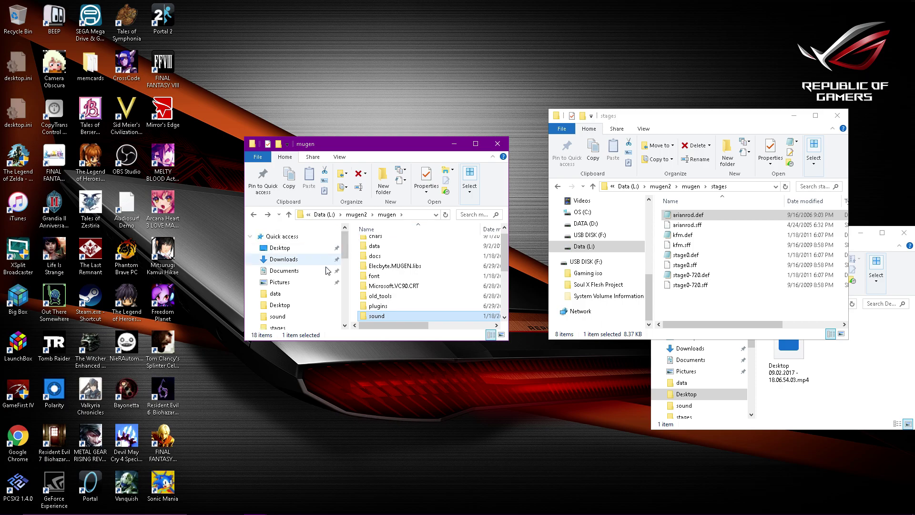
pyautogui.scroll(-1, 310, 291)
pyautogui.click(292, 298)
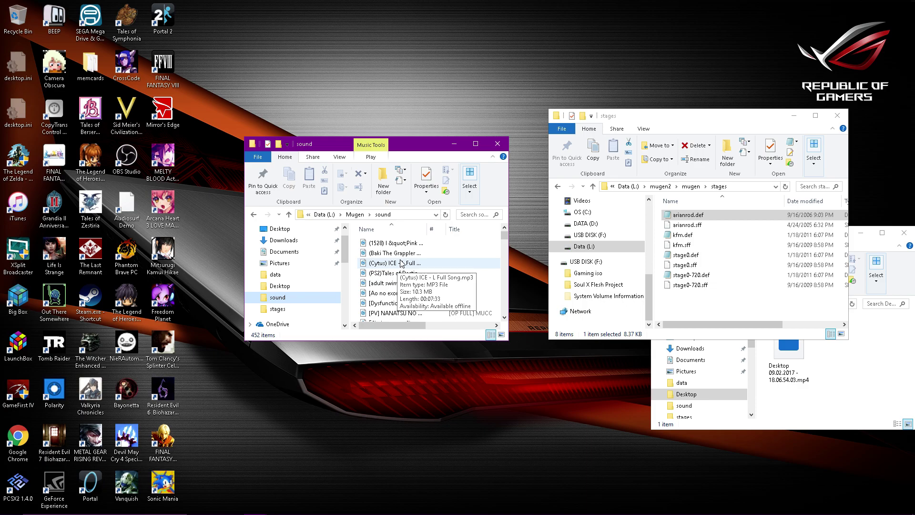
pyautogui.moveTo(403, 144); pyautogui.dragTo(338, 157)
pyautogui.moveTo(653, 114); pyautogui.dragTo(559, 120)
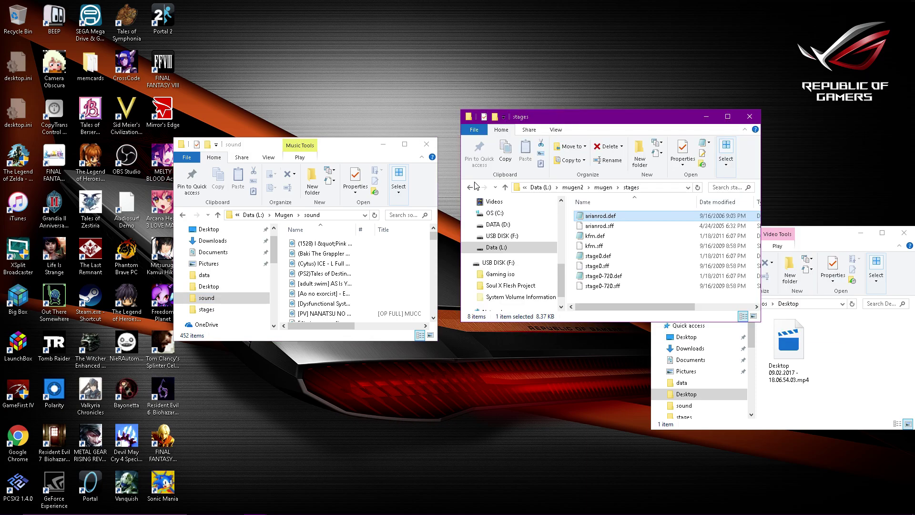
# Step: Return to the mugen2\mugen folder, select its sound folder, and arrange this window beside the other installation's sound window
pyautogui.click(470, 188)
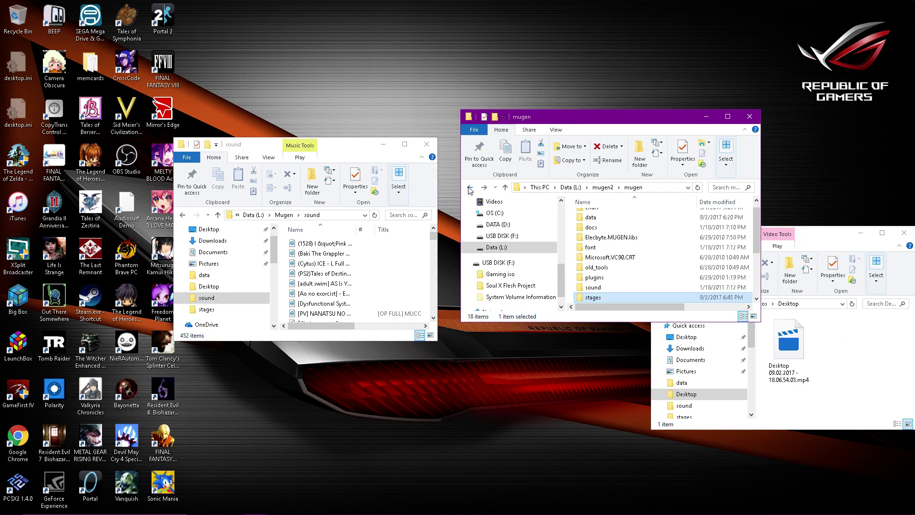
pyautogui.click(593, 287)
pyautogui.moveTo(624, 122); pyautogui.dragTo(664, 110)
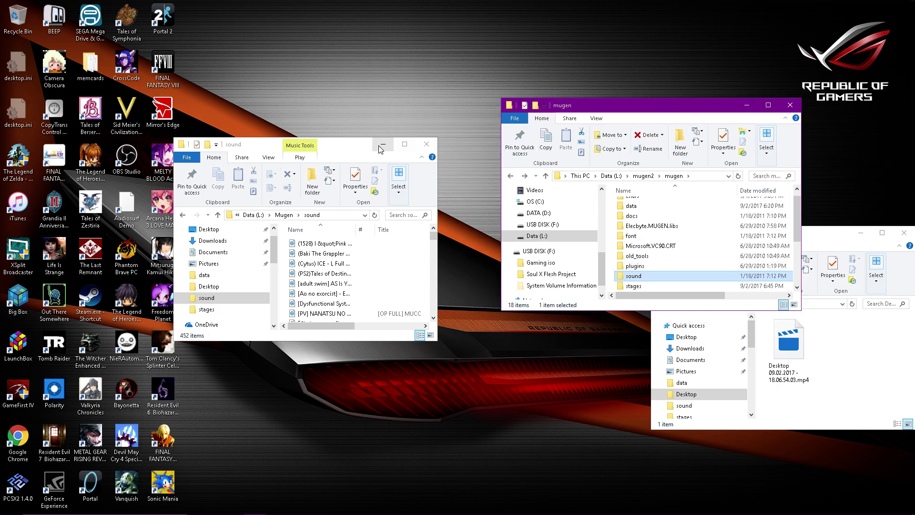
pyautogui.click(350, 152)
pyautogui.moveTo(348, 150); pyautogui.dragTo(370, 127)
# Step: Browse the music files in the Mugen sound folder for a track to use on the stage
pyautogui.moveTo(457, 215); pyautogui.dragTo(458, 230)
pyautogui.scroll(-5, 433, 256)
pyautogui.scroll(-3, 396, 245)
pyautogui.scroll(3, 395, 244)
pyautogui.scroll(-8, 394, 243)
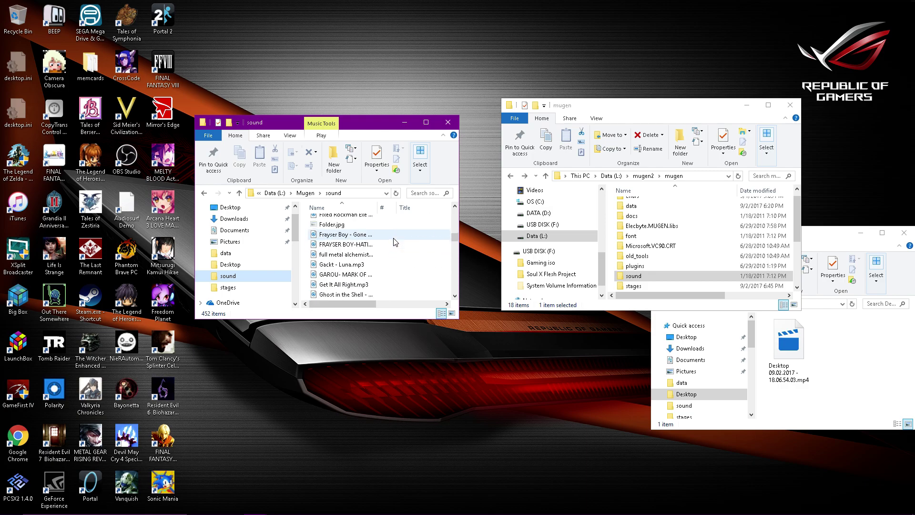
pyautogui.scroll(-1, 393, 242)
pyautogui.scroll(-1, 394, 242)
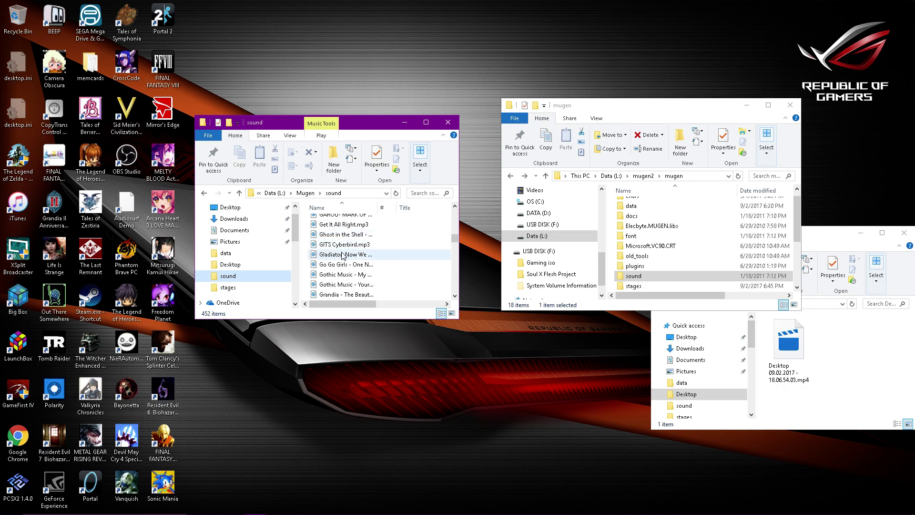
pyautogui.scroll(-4, 351, 279)
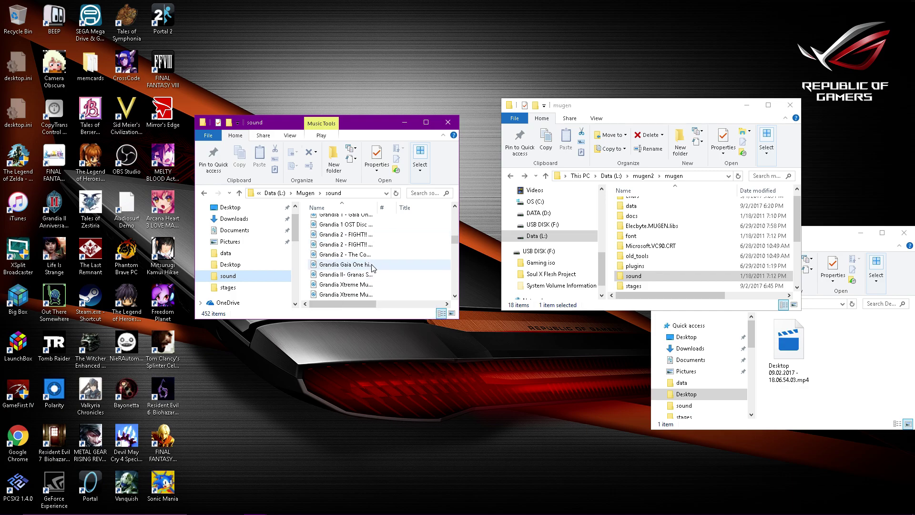
pyautogui.scroll(-4, 373, 266)
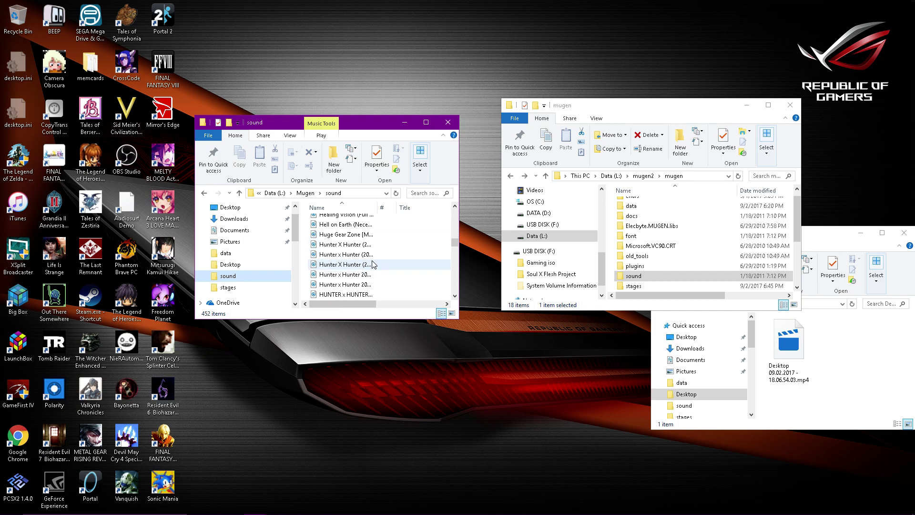
pyautogui.scroll(-6, 372, 263)
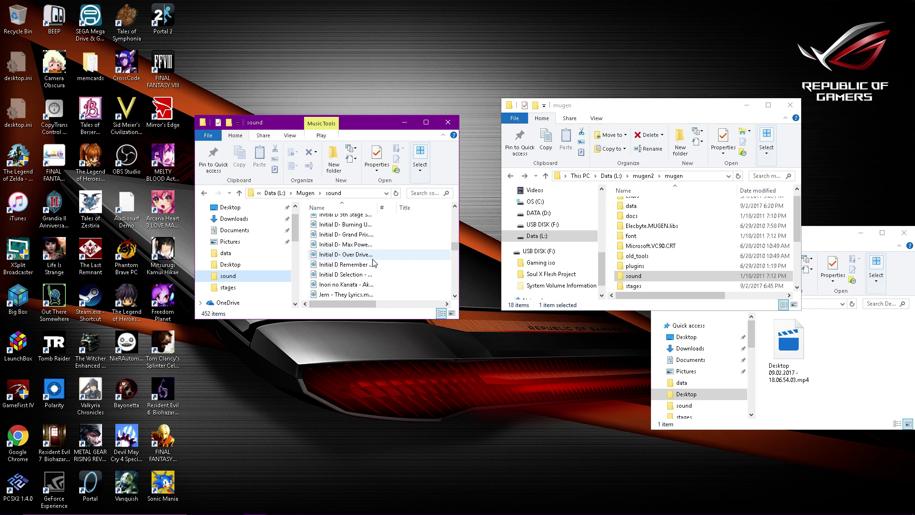
pyautogui.scroll(-3, 373, 263)
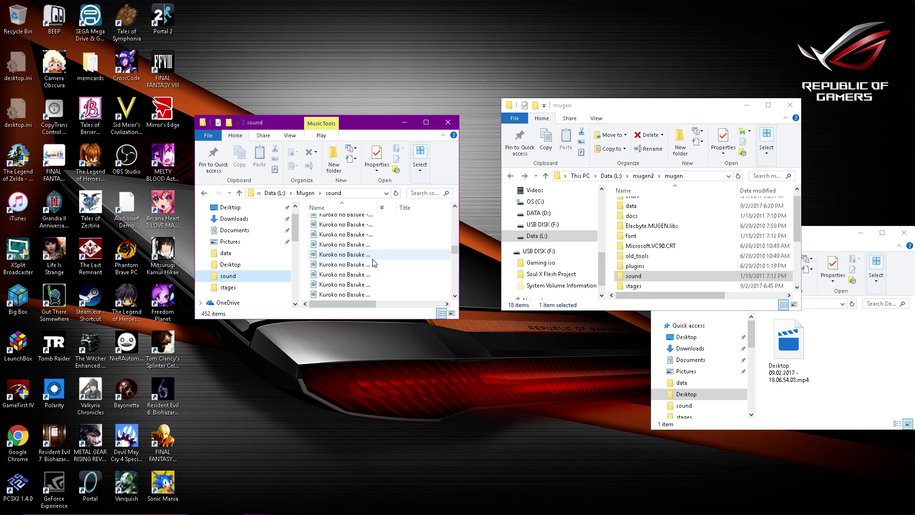
pyautogui.scroll(4, 374, 263)
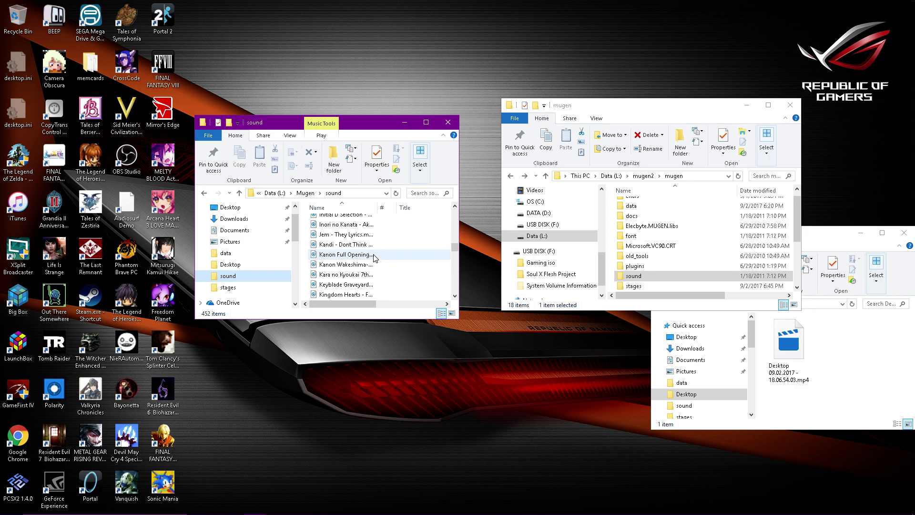
# Step: Check the full file name of the Keyblade Graveyard track and select the Kingdom Hearts track below it
pyautogui.moveTo(373, 258)
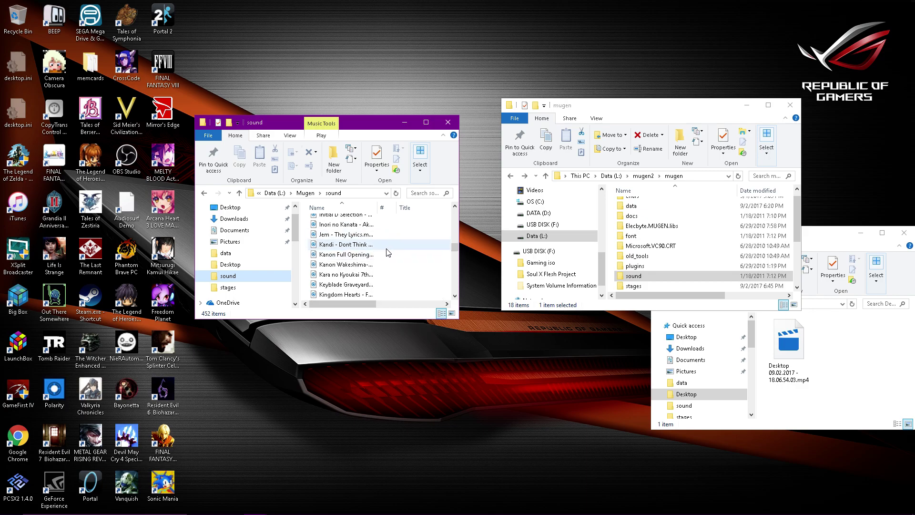
pyautogui.click(364, 286)
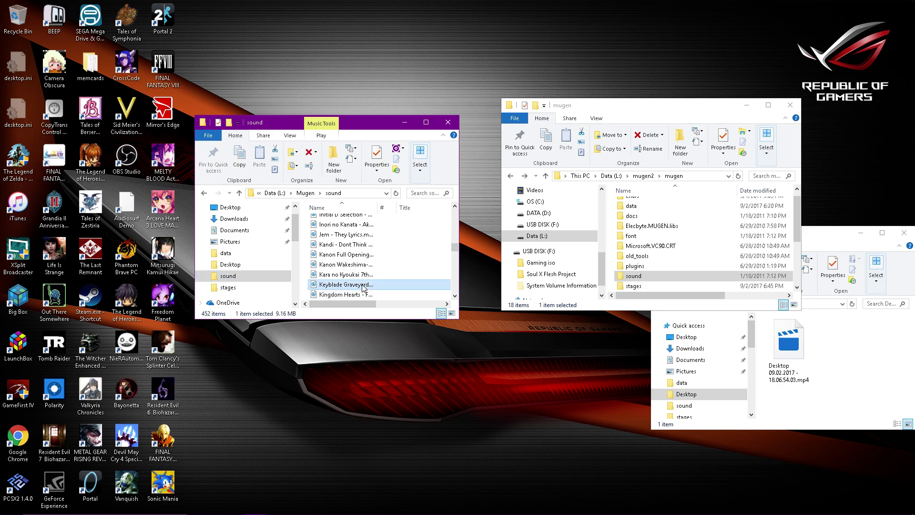
pyautogui.click(362, 286)
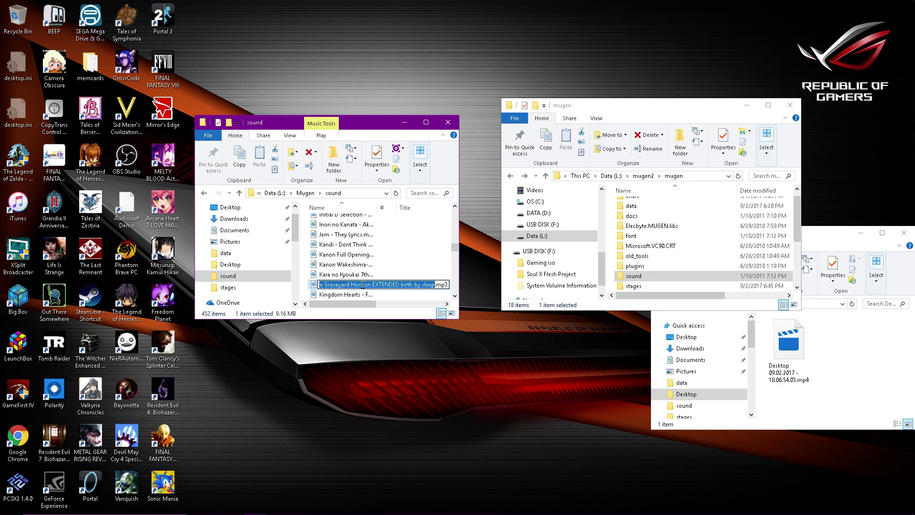
pyautogui.click(359, 295)
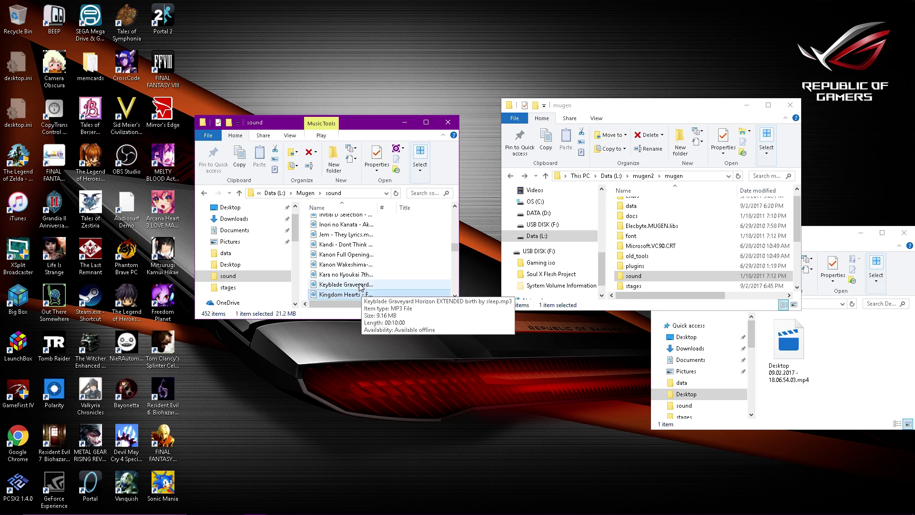
# Step: Look further through the music list, going back up to the Final Fantasy tracks
pyautogui.scroll(-8, 358, 286)
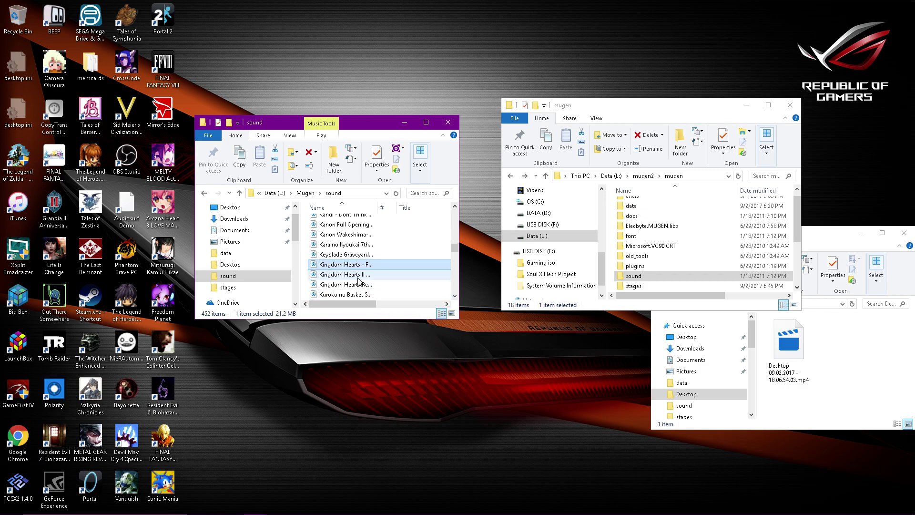
pyautogui.scroll(-5, 358, 280)
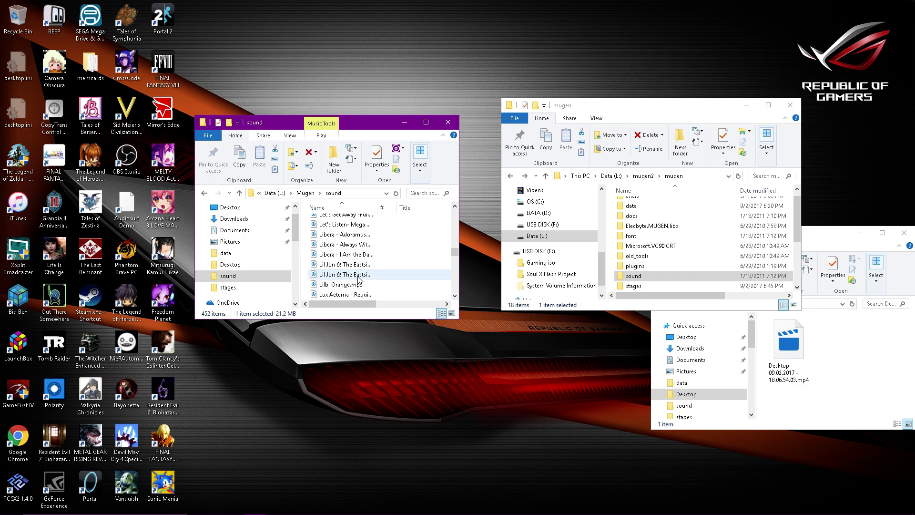
pyautogui.scroll(12, 358, 280)
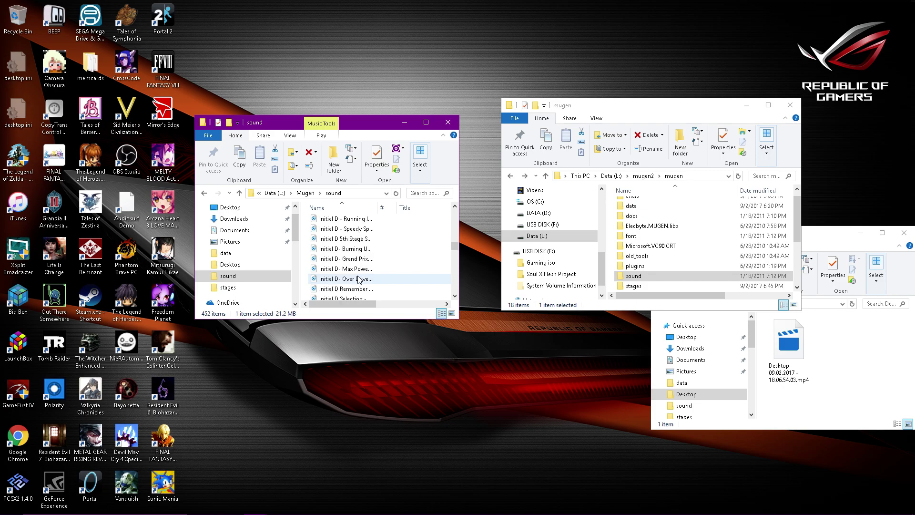
pyautogui.scroll(6, 358, 280)
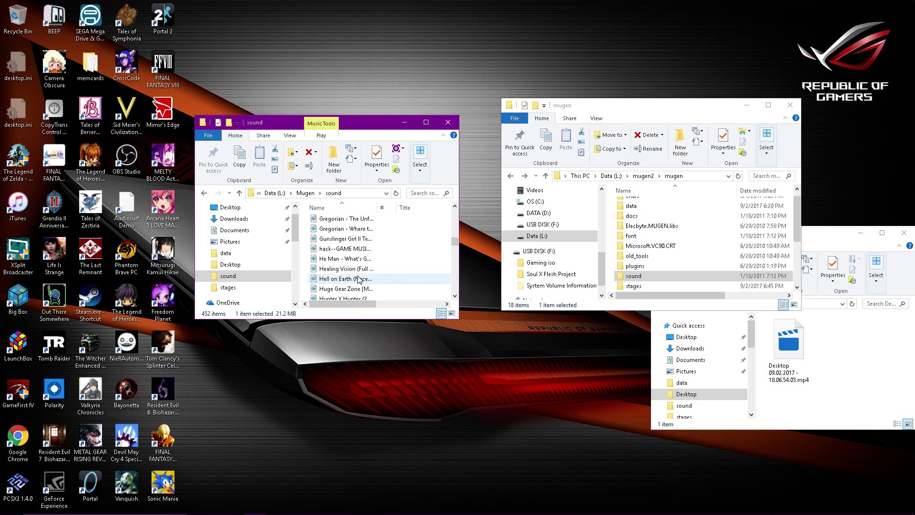
pyautogui.scroll(5, 359, 278)
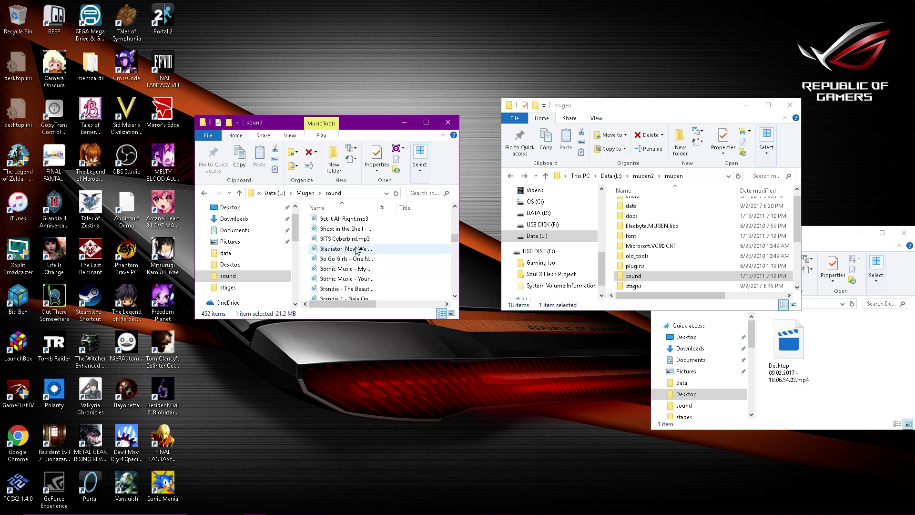
pyautogui.scroll(3, 361, 242)
pyautogui.scroll(8, 355, 257)
pyautogui.scroll(-1, 355, 257)
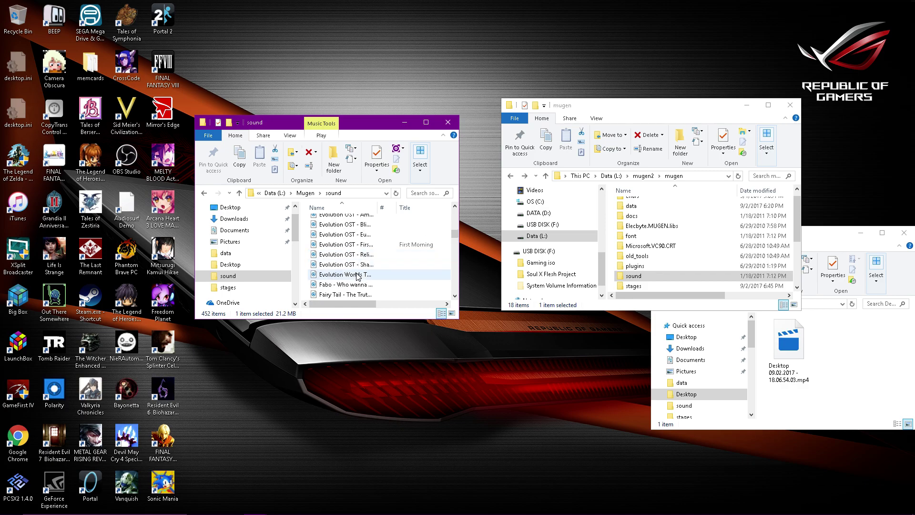
pyautogui.scroll(-6, 357, 267)
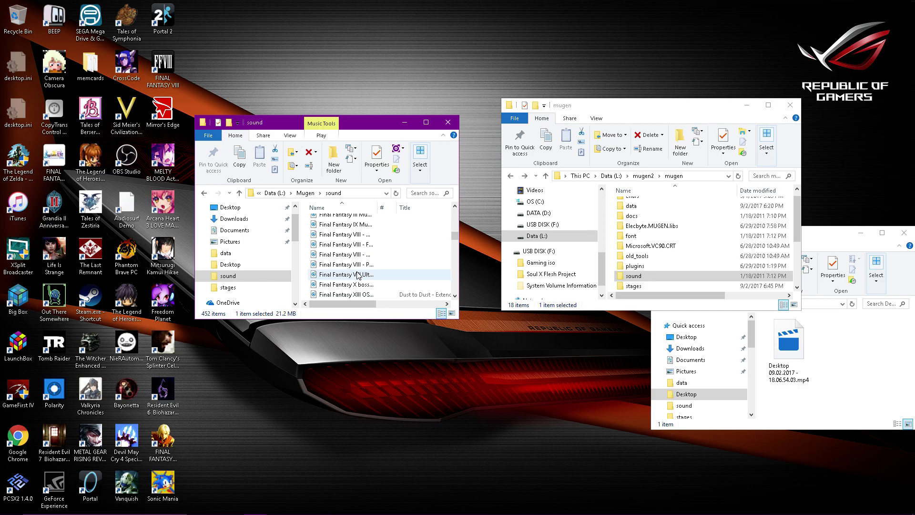
# Step: Check the full name of the Final Fantasy VIII Ultimecia track, open the Premonition track below Final Fantasy VIII, and close the player
pyautogui.click(364, 277)
pyautogui.click(366, 277)
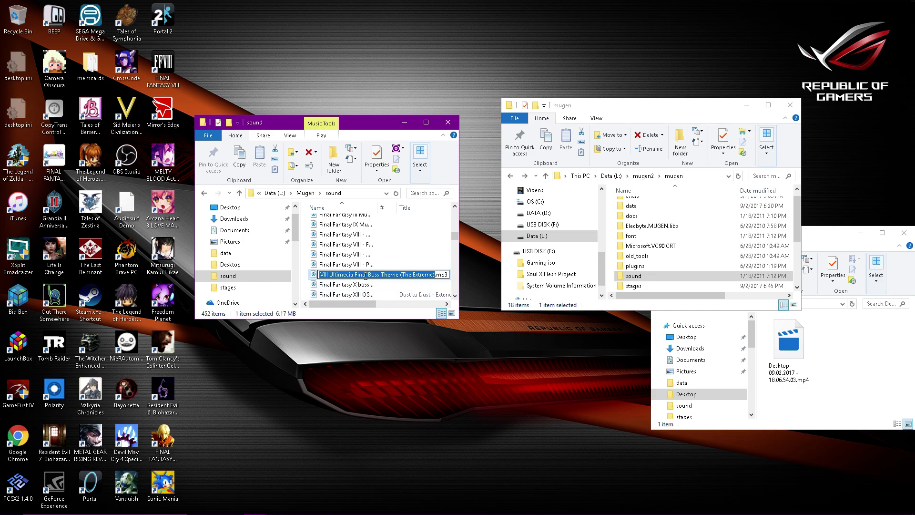
pyautogui.doubleClick(367, 265)
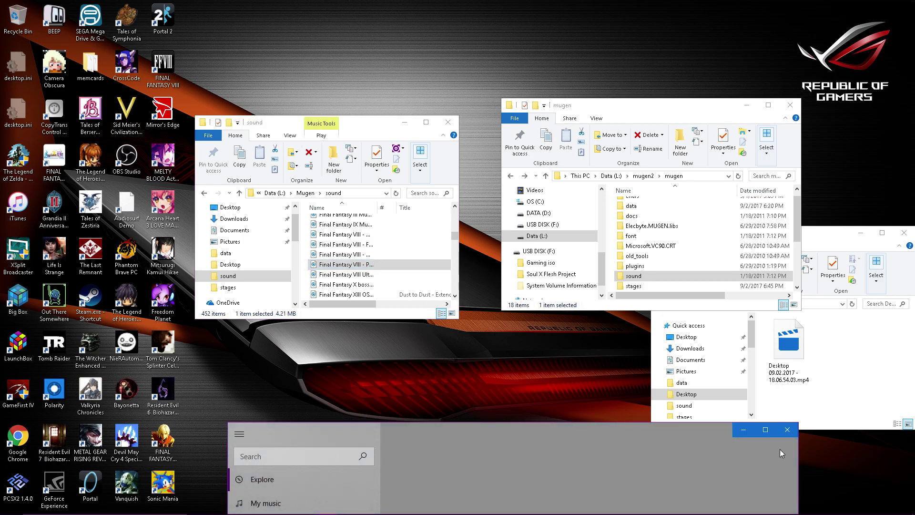
pyautogui.click(787, 430)
# Step: Remove the [HQ] tag from the Premonition track's file name, making it Final Fantasy VIII - Premonition.mp3
pyautogui.click(371, 266)
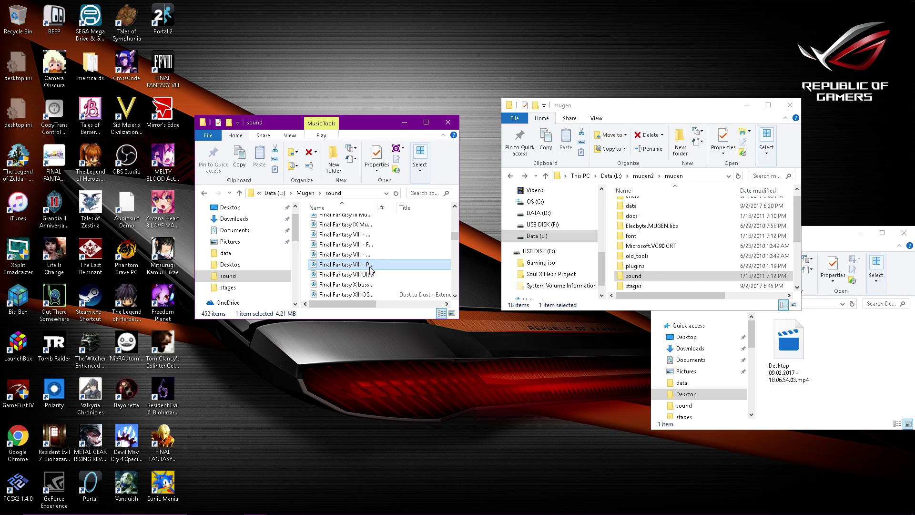
pyautogui.click(371, 266)
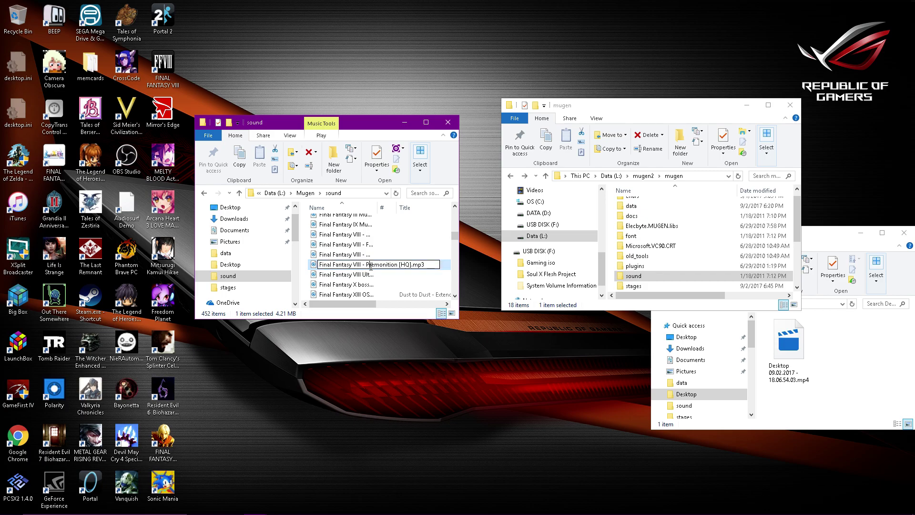
pyautogui.click(412, 265)
pyautogui.press('BackSpace')
pyautogui.press('BackSpace')
pyautogui.press('BackSpace')
pyautogui.press('BackSpace')
pyautogui.press('BackSpace')
pyautogui.press('Return')
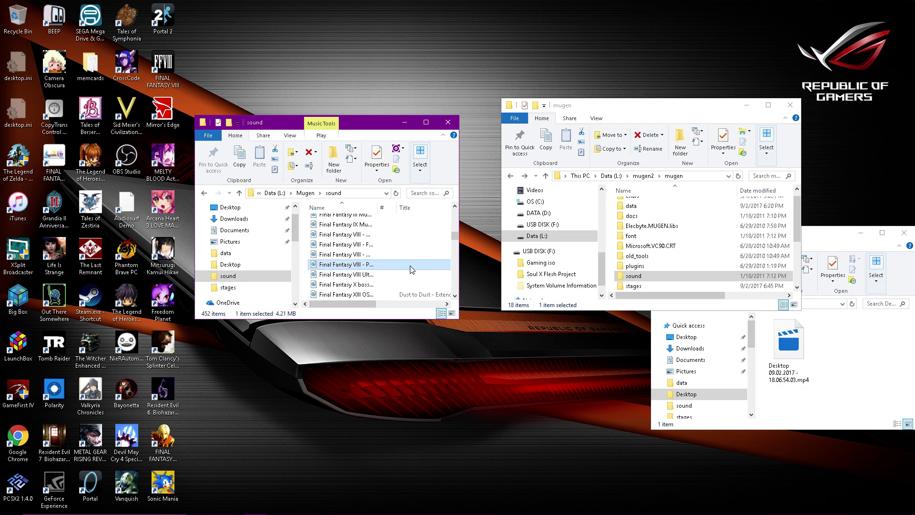
pyautogui.click(377, 265)
pyautogui.rightClick(388, 263)
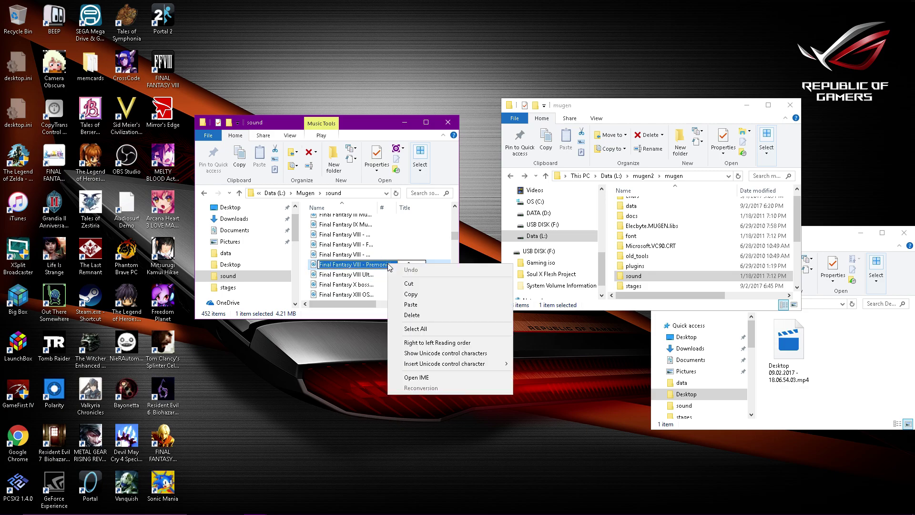
pyautogui.press('Escape')
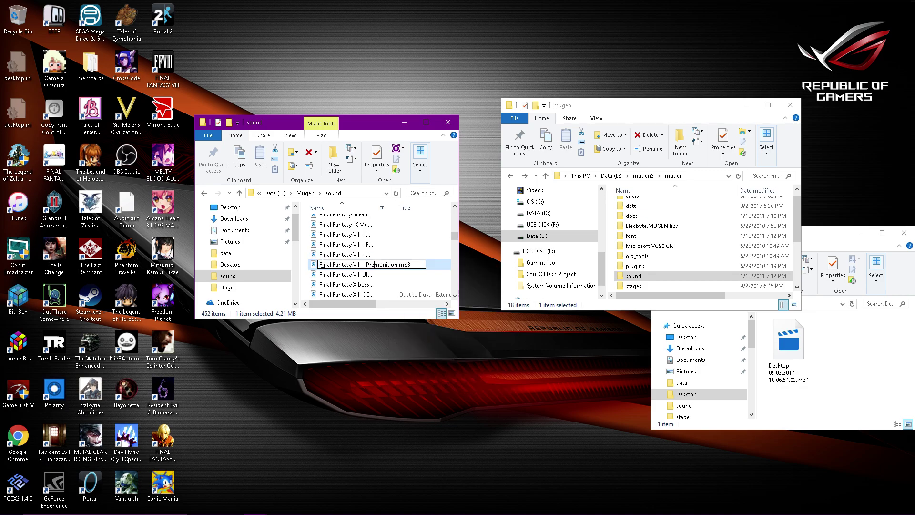
pyautogui.moveTo(313, 267); pyautogui.dragTo(364, 266)
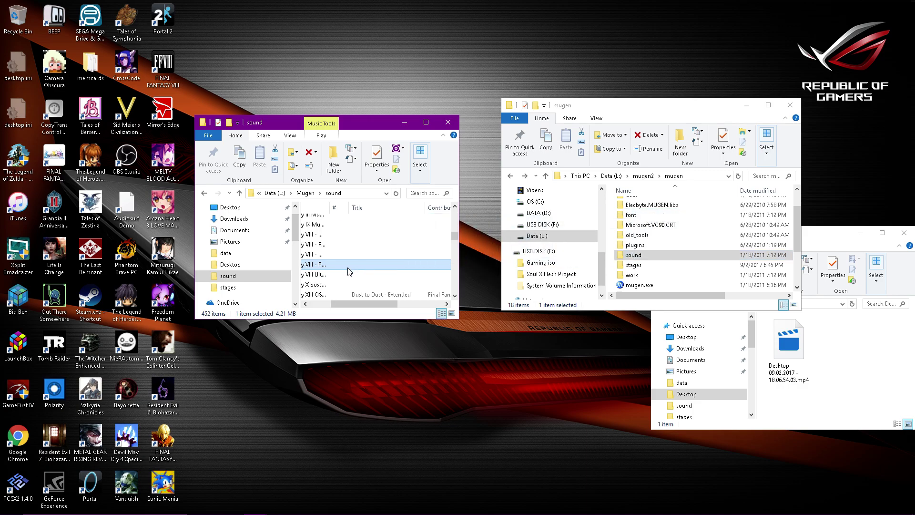
# Step: Copy Final Fantasy VIII - Premonition.mp3 into the mugen2\mugen\sound folder and close the source sound window
pyautogui.rightClick(349, 268)
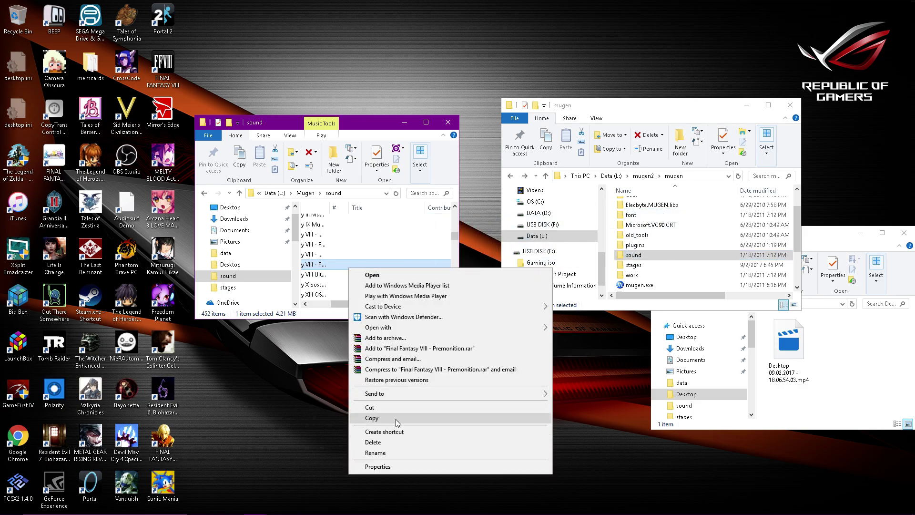
pyautogui.click(395, 418)
pyautogui.doubleClick(657, 255)
pyautogui.rightClick(644, 244)
pyautogui.click(673, 311)
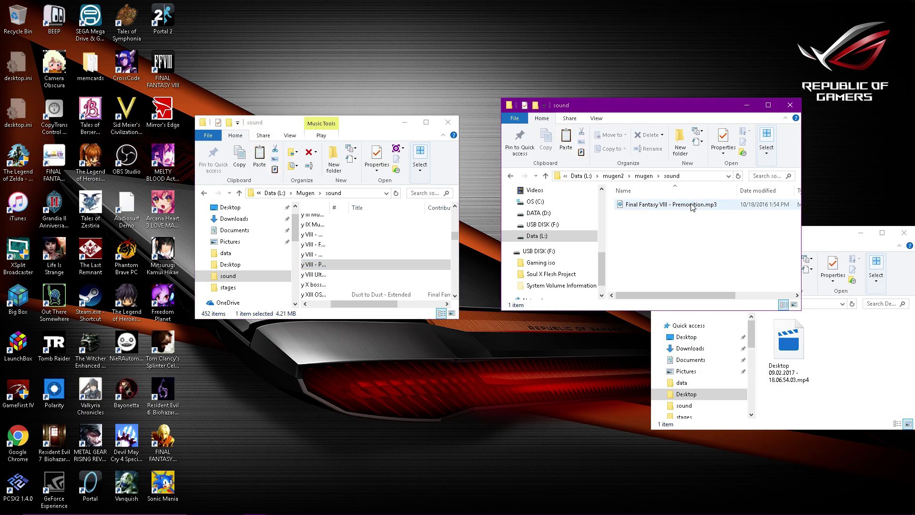
pyautogui.moveTo(661, 110); pyautogui.dragTo(630, 115)
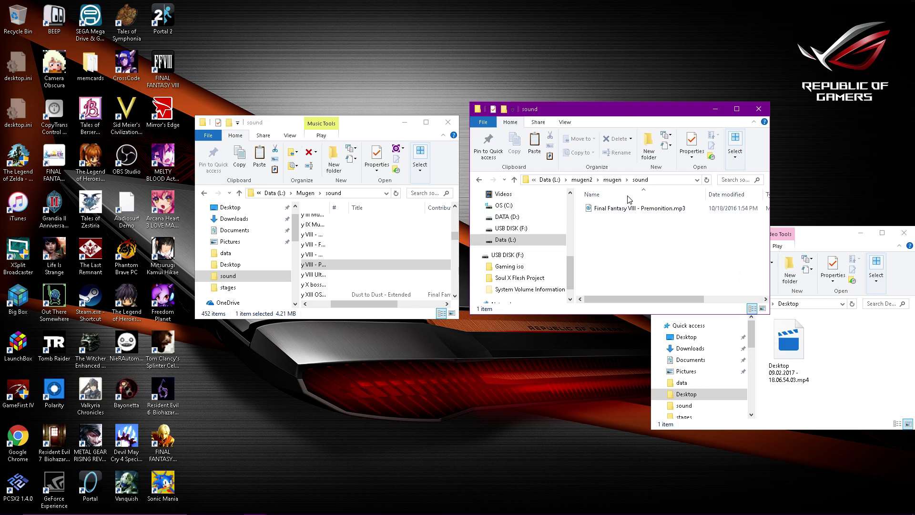
pyautogui.click(447, 122)
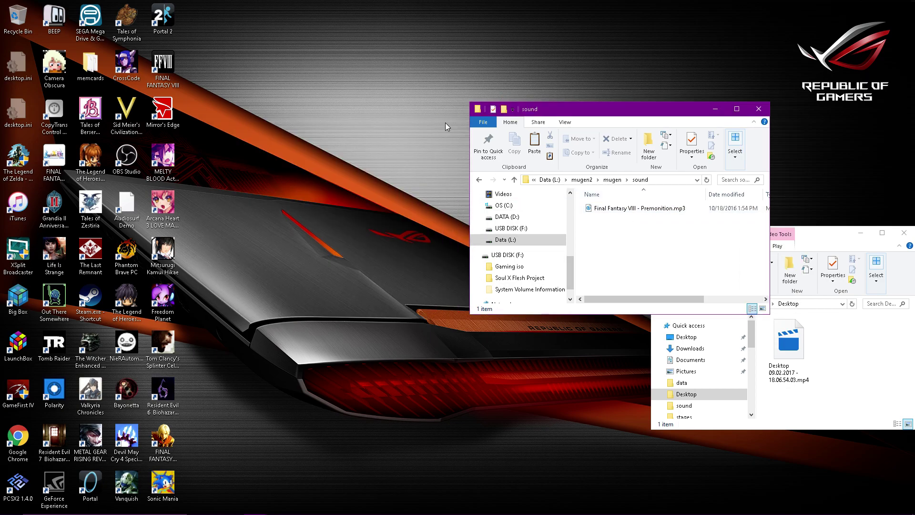
# Step: Copy the file name text of the Final Fantasy VIII - Premonition track in the mugen2 sound folder
pyautogui.click(632, 212)
pyautogui.click(633, 210)
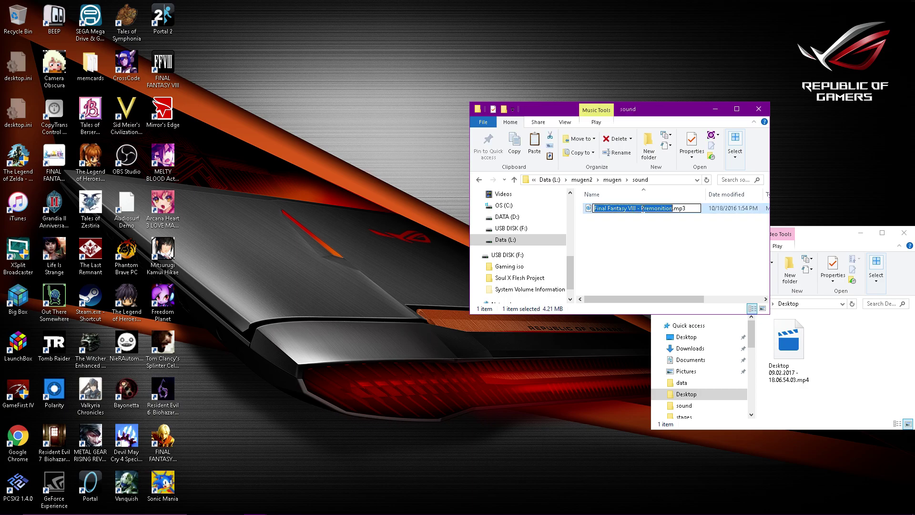
pyautogui.rightClick(648, 209)
pyautogui.click(670, 241)
# Step: Go back to the mugen folder and open its stages folder
pyautogui.click(480, 180)
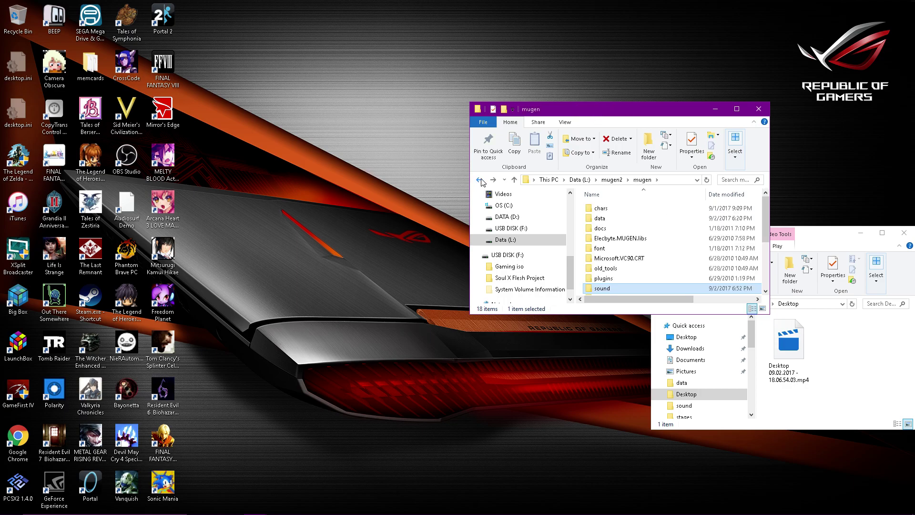
pyautogui.scroll(-1, 626, 279)
pyautogui.doubleClick(616, 273)
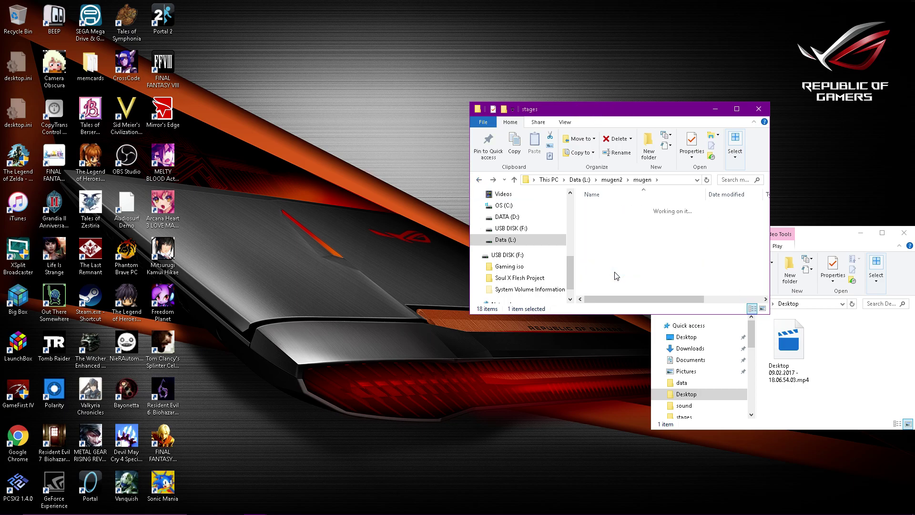
# Step: Open arianrod.def from the stages folder in Notepad and go to the bgmusic line of its [Music] section
pyautogui.click(621, 209)
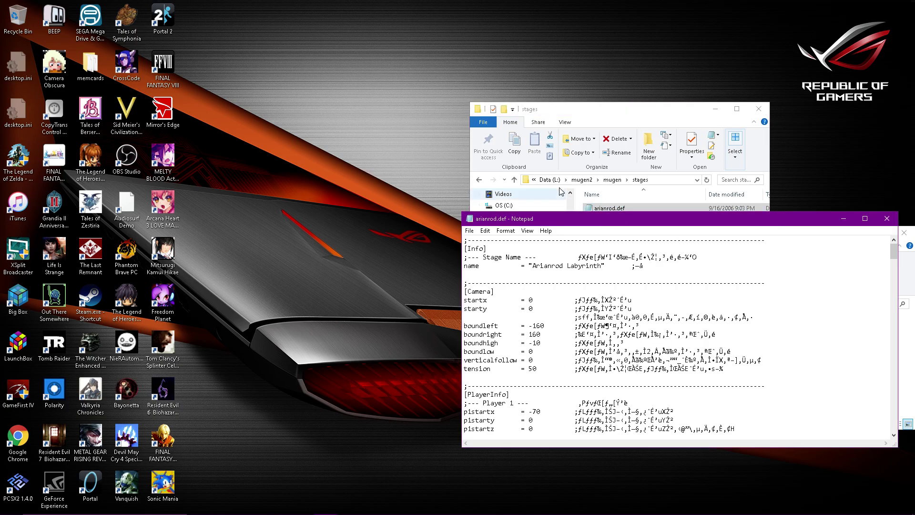
pyautogui.moveTo(592, 223); pyautogui.dragTo(567, 209)
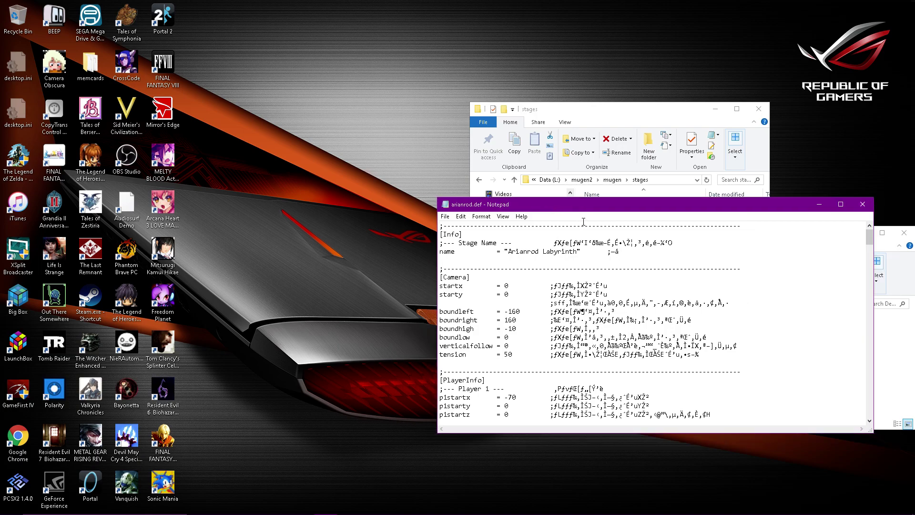
pyautogui.scroll(-4, 579, 267)
pyautogui.scroll(4, 577, 294)
pyautogui.scroll(-13, 553, 294)
pyautogui.scroll(-4, 541, 297)
pyautogui.scroll(1, 542, 297)
pyautogui.scroll(-2, 541, 297)
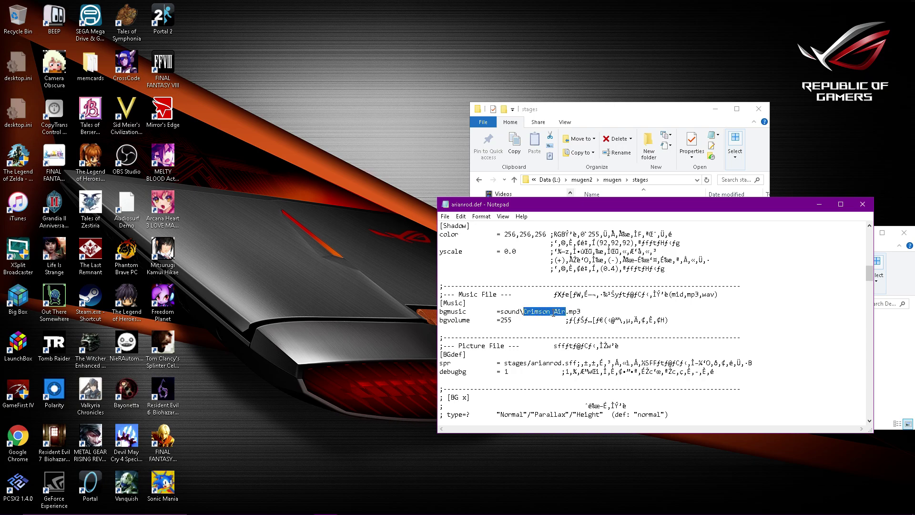
# Step: Replace Crimson_Air in the bgmusic path with Final Fantasy VIII - Premonition, then save and close arianrod.def
pyautogui.rightClick(547, 313)
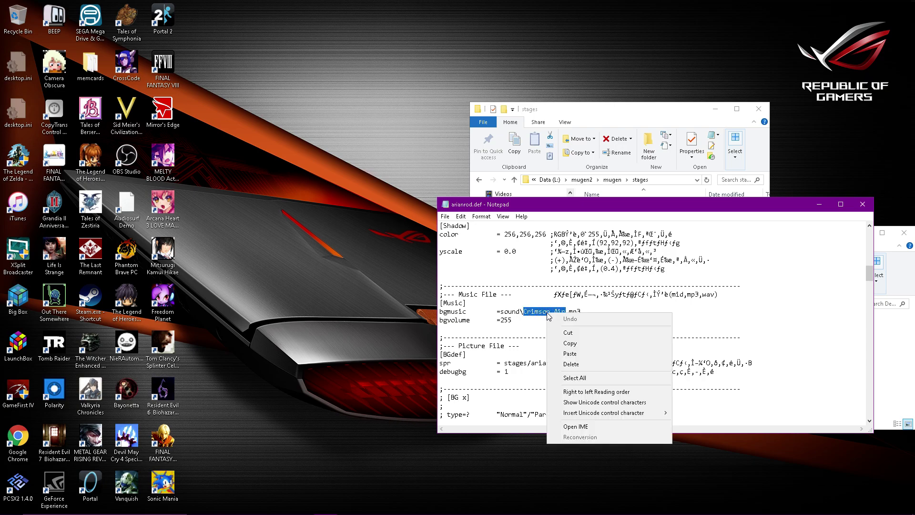
pyautogui.click(589, 355)
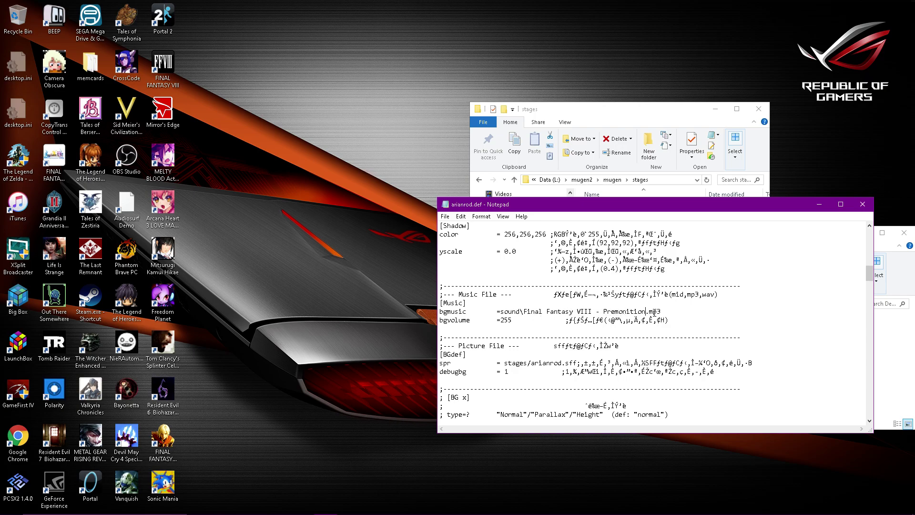
pyautogui.click(445, 217)
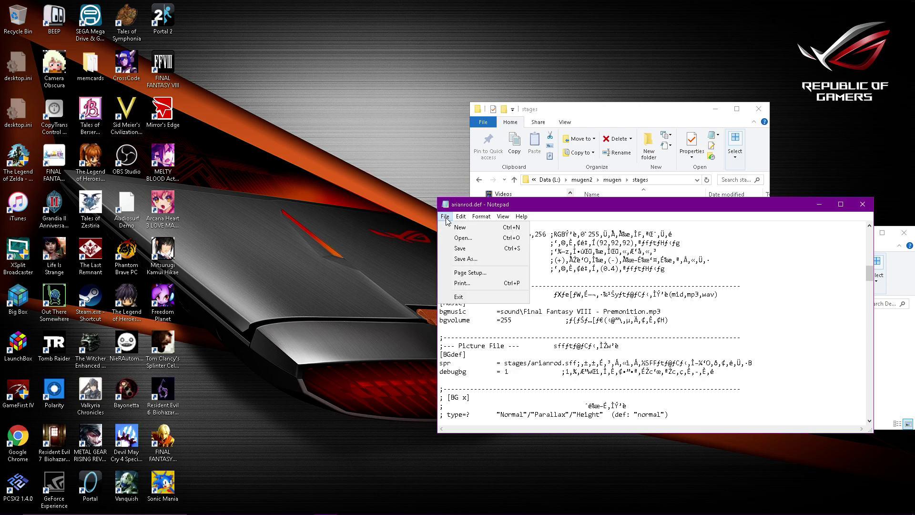
pyautogui.click(478, 254)
pyautogui.click(863, 204)
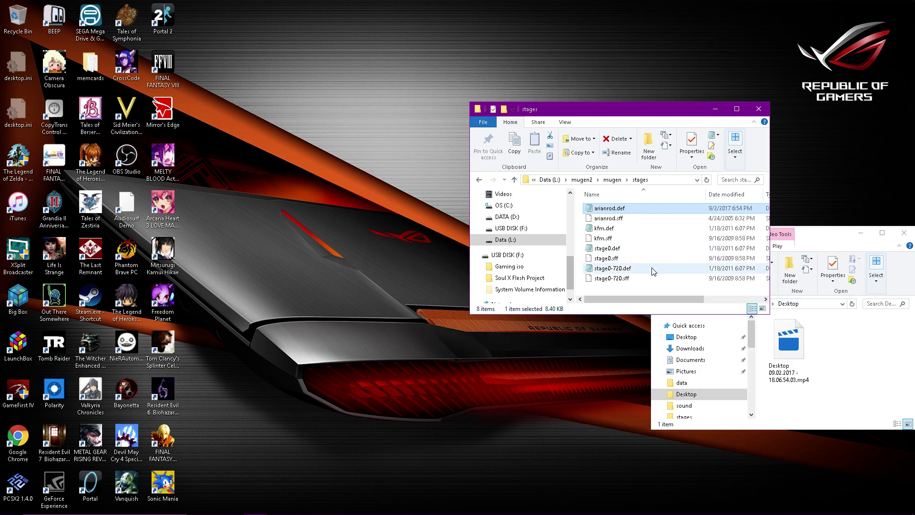
# Step: Return to the mugen2\mugen folder and launch mugen.exe
pyautogui.click(483, 180)
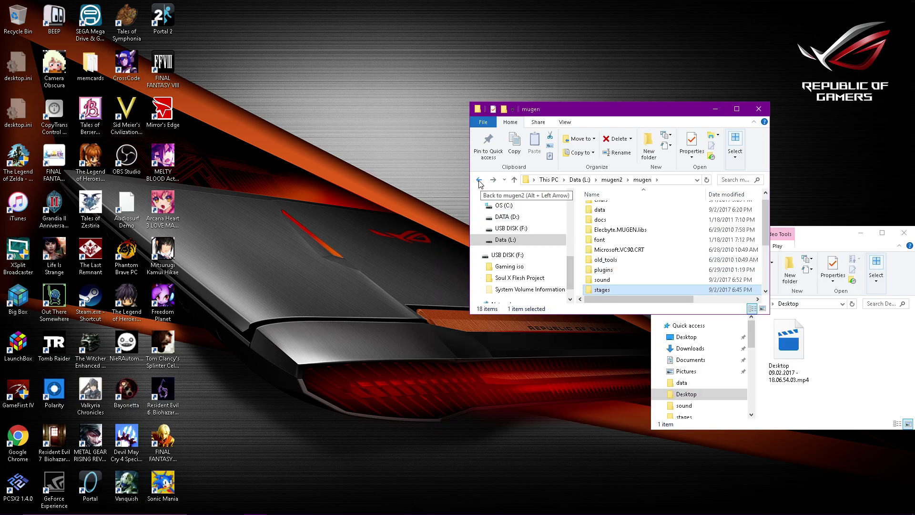
pyautogui.click(480, 181)
pyautogui.click(481, 181)
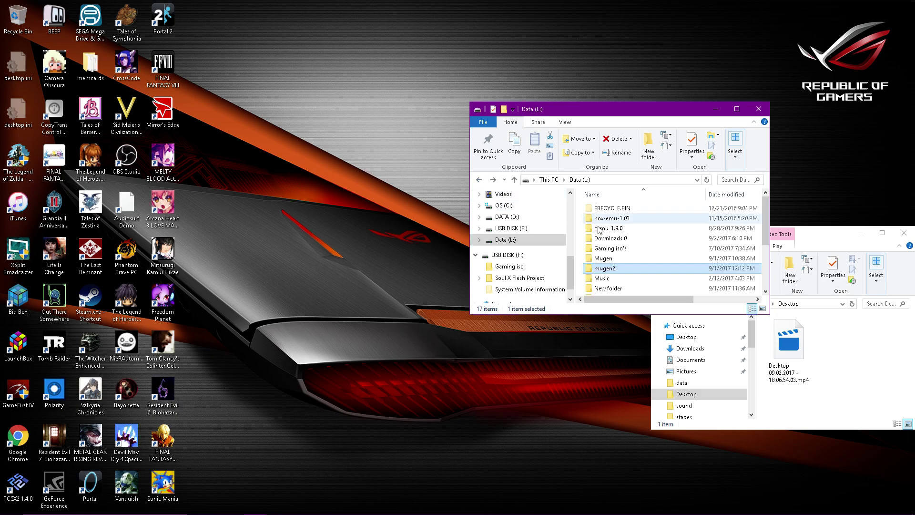
pyautogui.scroll(3, 629, 267)
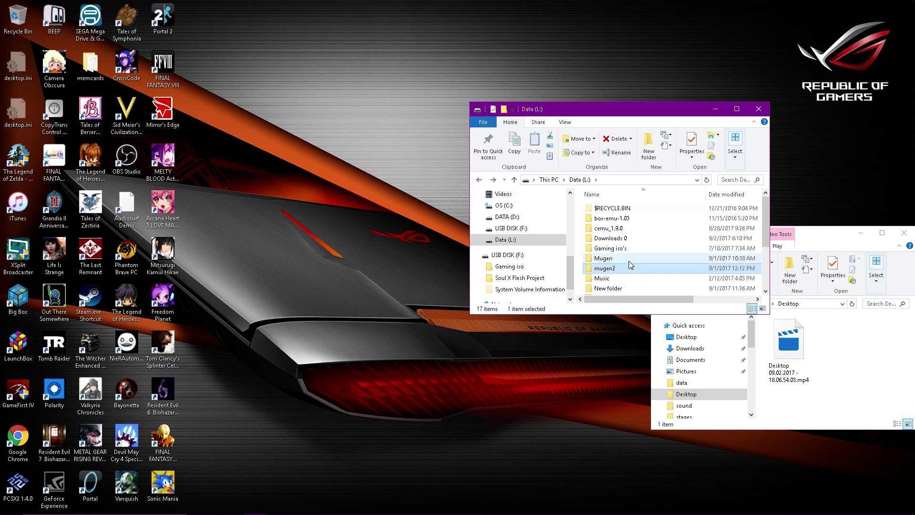
pyautogui.click(480, 182)
pyautogui.scroll(-2, 638, 254)
pyautogui.click(494, 183)
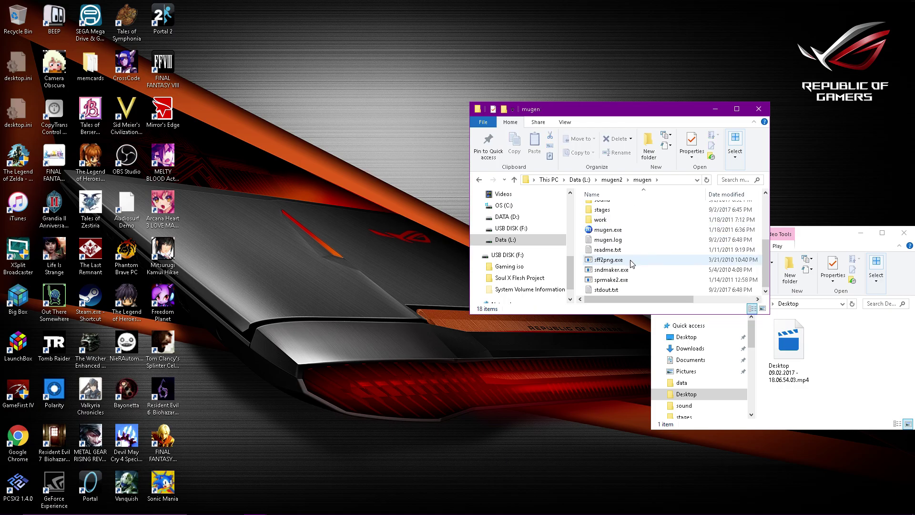
pyautogui.doubleClick(608, 256)
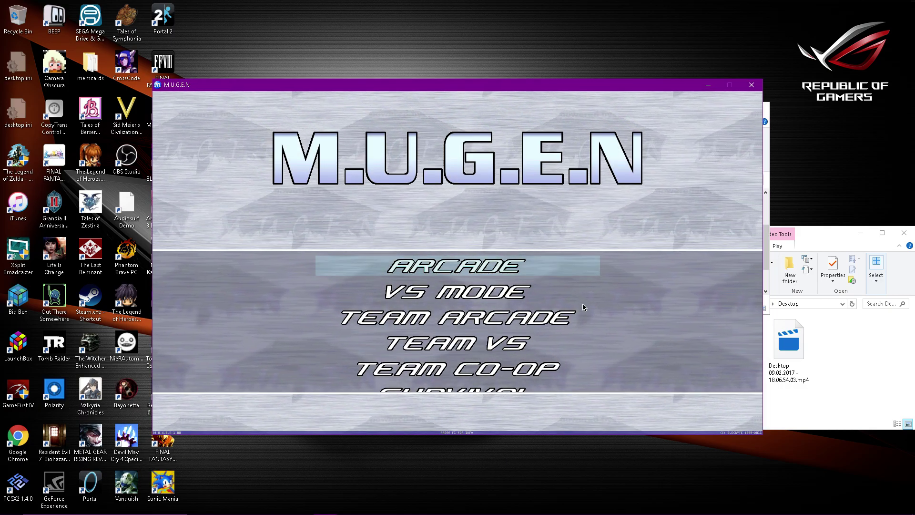
# Step: Try an Arcade match with Cloud and quit back to the title menu
pyautogui.press('Return')
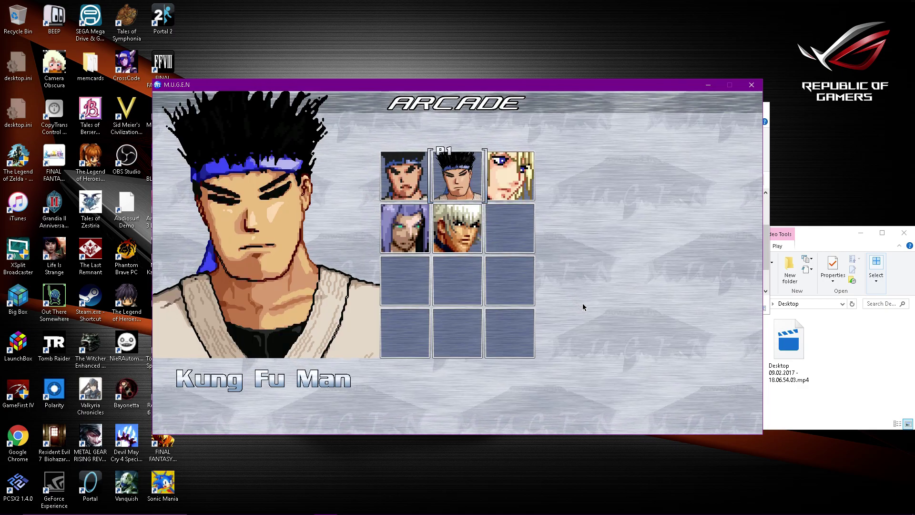
pyautogui.press('Down')
pyautogui.press('Right')
pyautogui.press('Return')
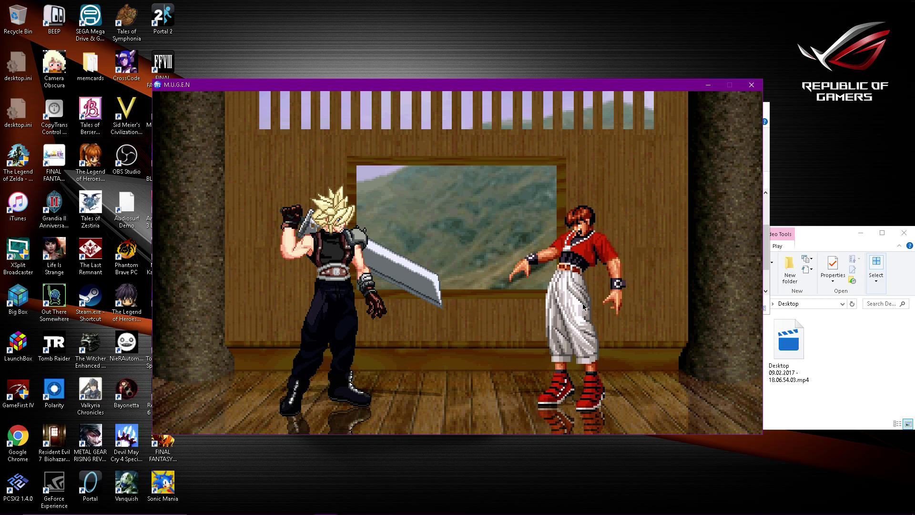
pyautogui.press('Escape')
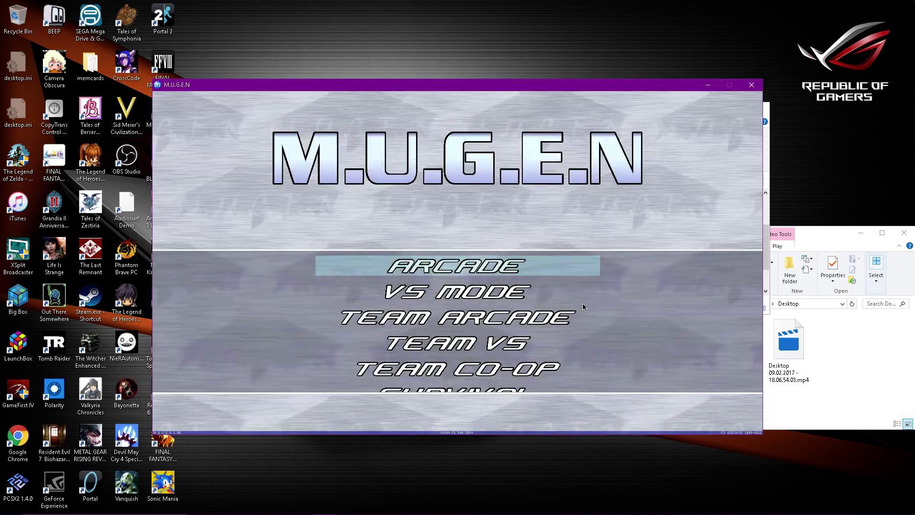
# Step: Play a new Arcade match with Cloud in full screen and choose to continue after the fight
pyautogui.press('Return')
pyautogui.press('Return')
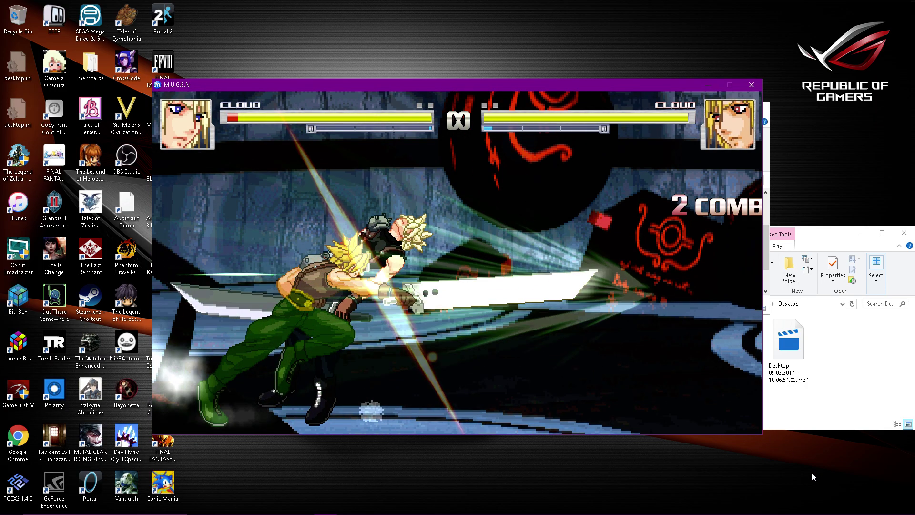
pyautogui.hotkey('alt', 'Return')
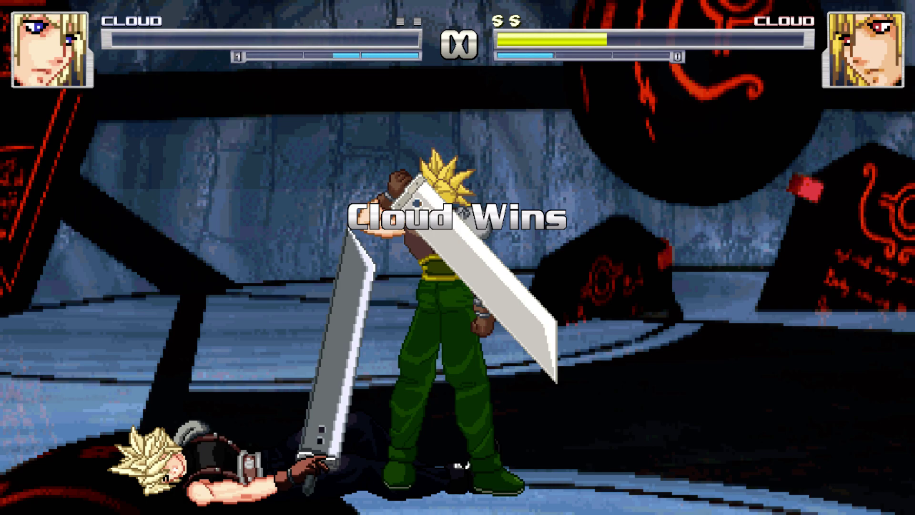
pyautogui.press('Left')
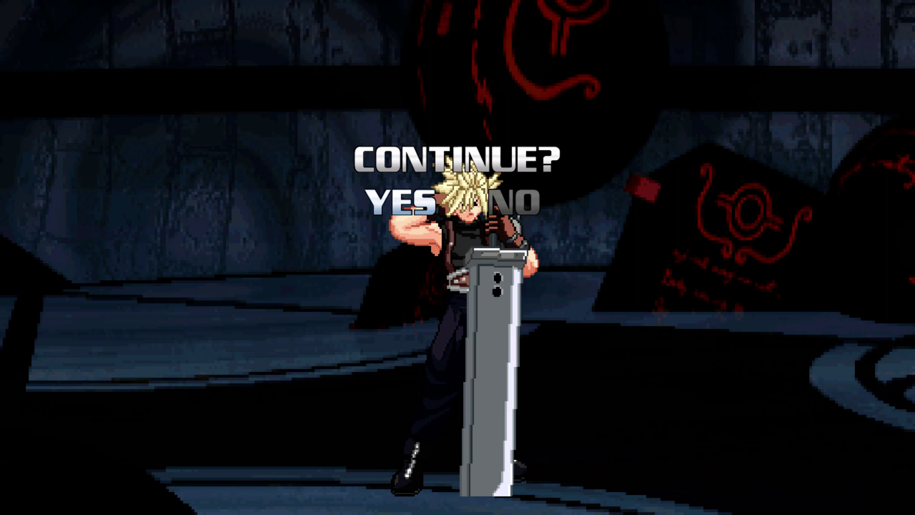
pyautogui.press('Return')
pyautogui.press('Down')
pyautogui.press('Down')
pyautogui.press('Left')
pyautogui.press('Up')
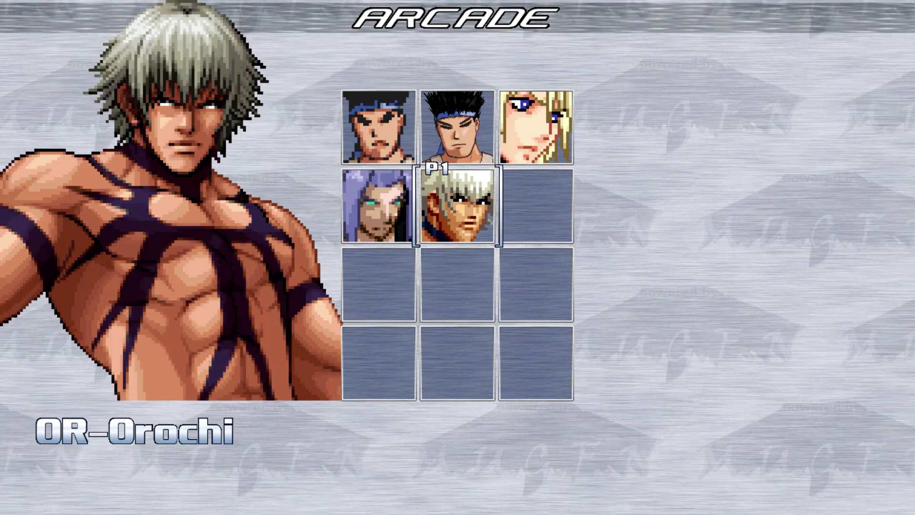
pyautogui.press('Left')
pyautogui.press('Right')
pyautogui.press('Down')
pyautogui.press('Up')
pyautogui.press('Right')
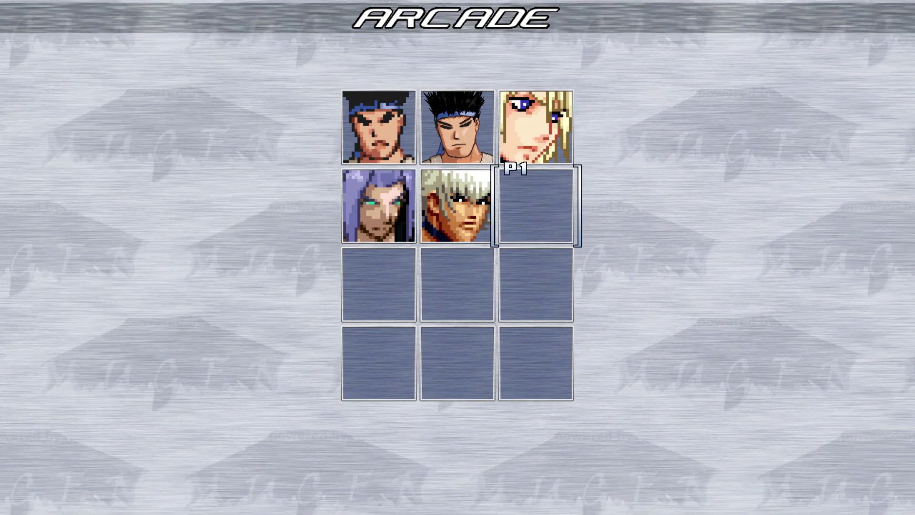
pyautogui.press('Up')
pyautogui.press('Down')
pyautogui.press('Left')
pyautogui.press('Left')
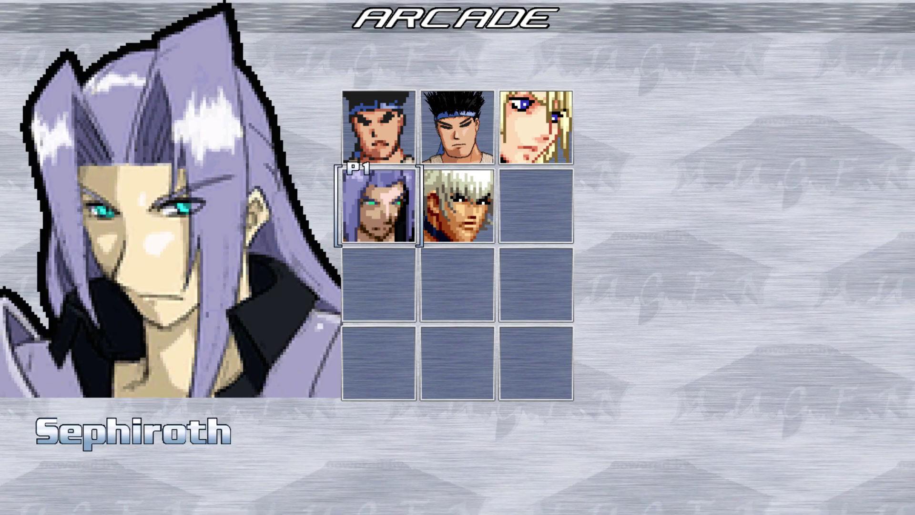
pyautogui.press('Right')
pyautogui.press('Right')
pyautogui.press('Up')
pyautogui.press('Down')
pyautogui.press('Left')
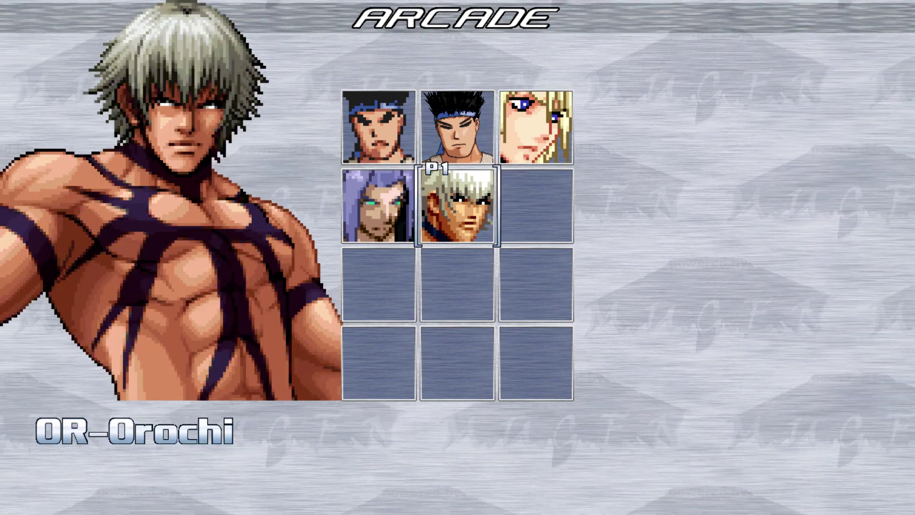
pyautogui.press('Right')
pyautogui.press('Up')
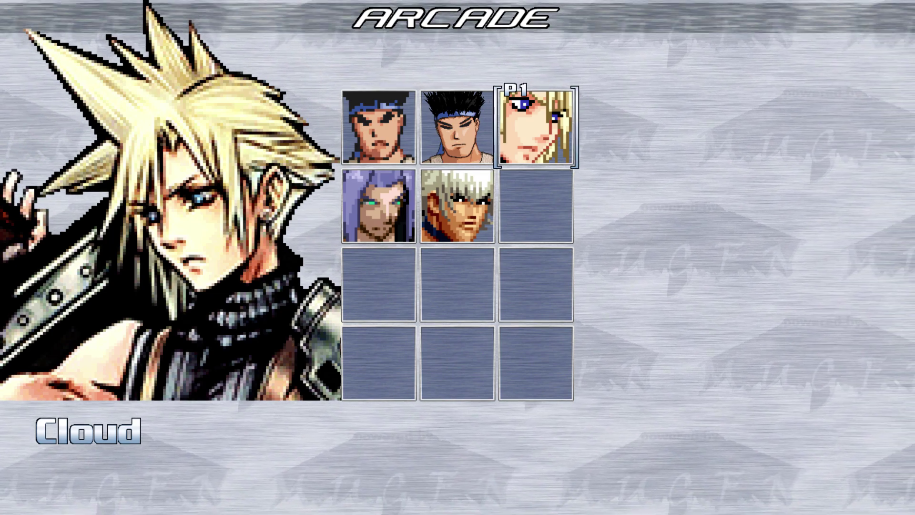
# Step: Quit M.U.G.E.N from the character selection and open the GeForce Experience overlay
pyautogui.press('Escape')
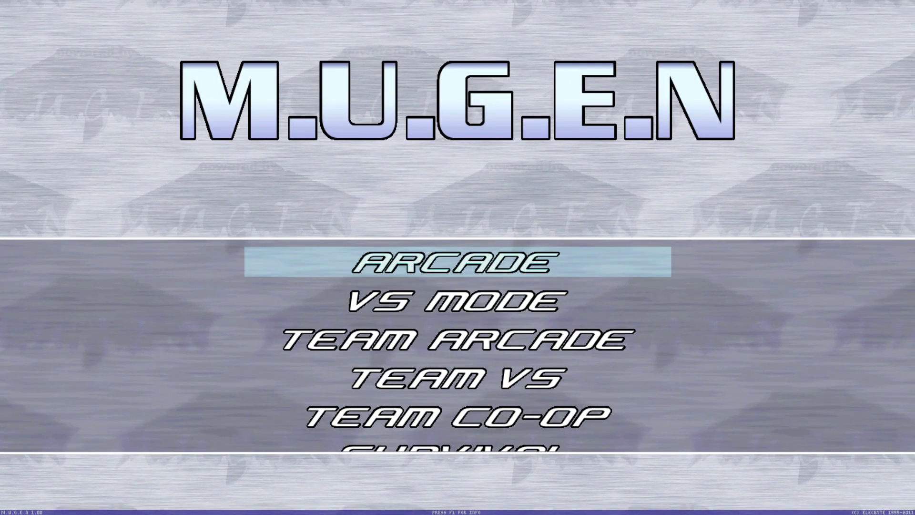
pyautogui.hotkey('alt', 'z')
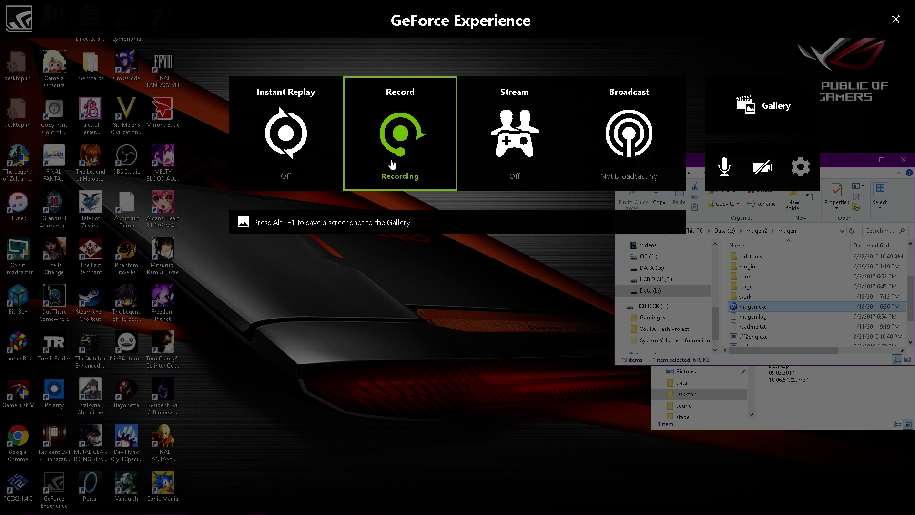